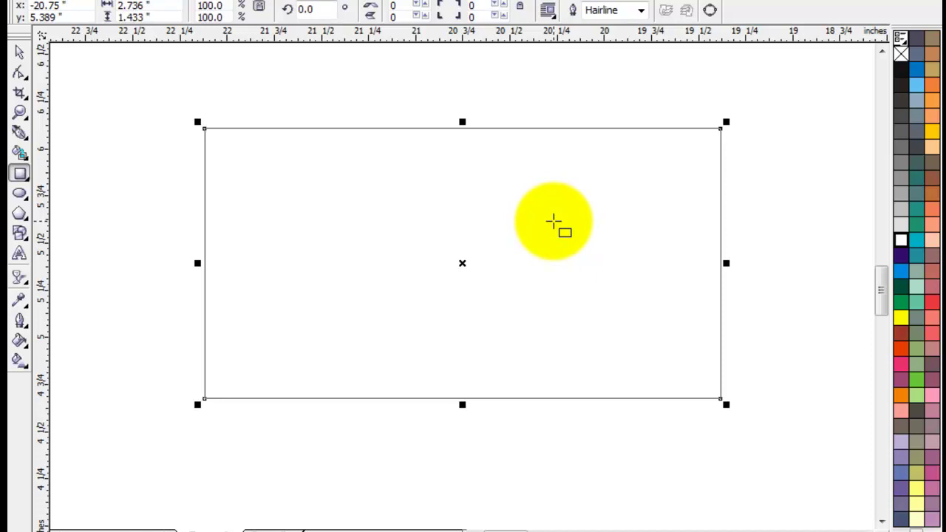
Step: Move the rectangle slightly upward and resize it to 8 inches wide by 4 inches high
{"action": "left_click", "coordinate": [19, 51]}
{"action": "left_click", "coordinate": [277, 108]}
{"action": "left_click_drag", "start_coordinate": [401, 207], "coordinate": [406, 193]}
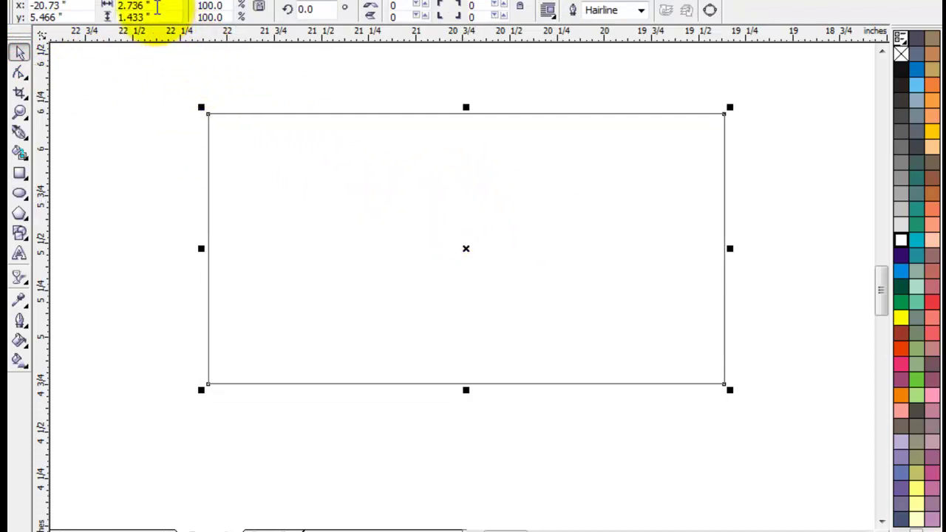
{"action": "left_click", "coordinate": [151, 6]}
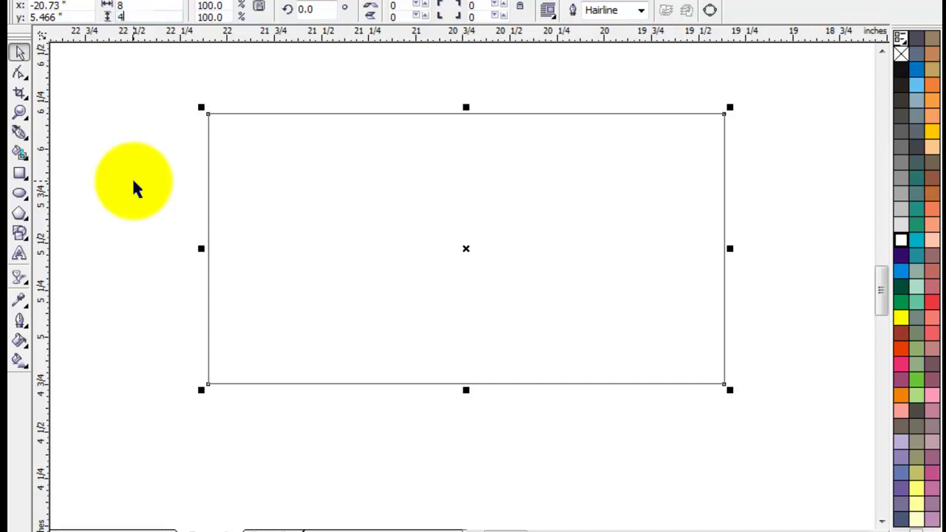
{"action": "key", "text": "Return"}
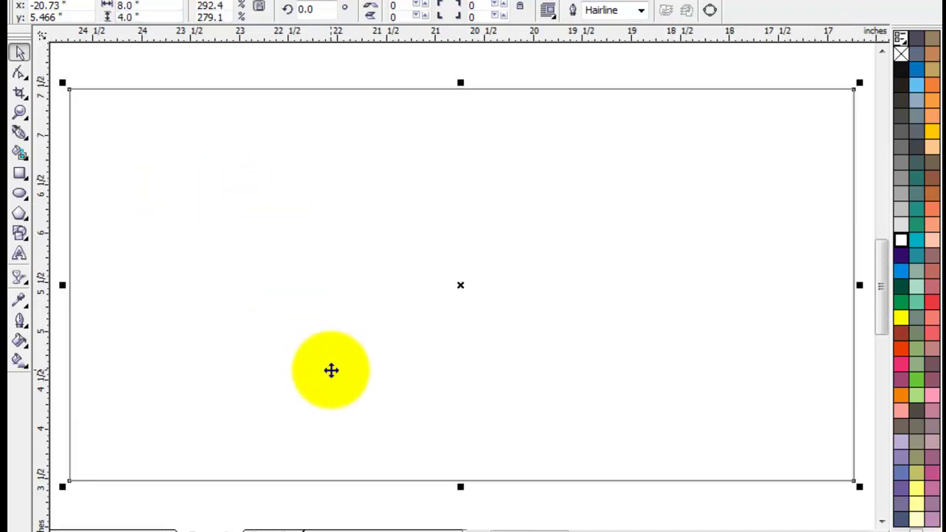
{"action": "left_click", "coordinate": [161, 62]}
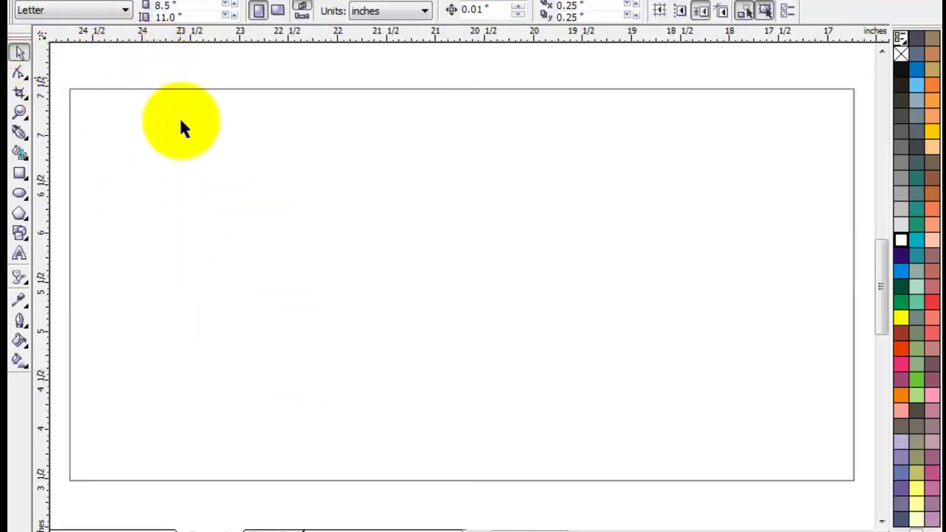
{"action": "left_click", "coordinate": [475, 505]}
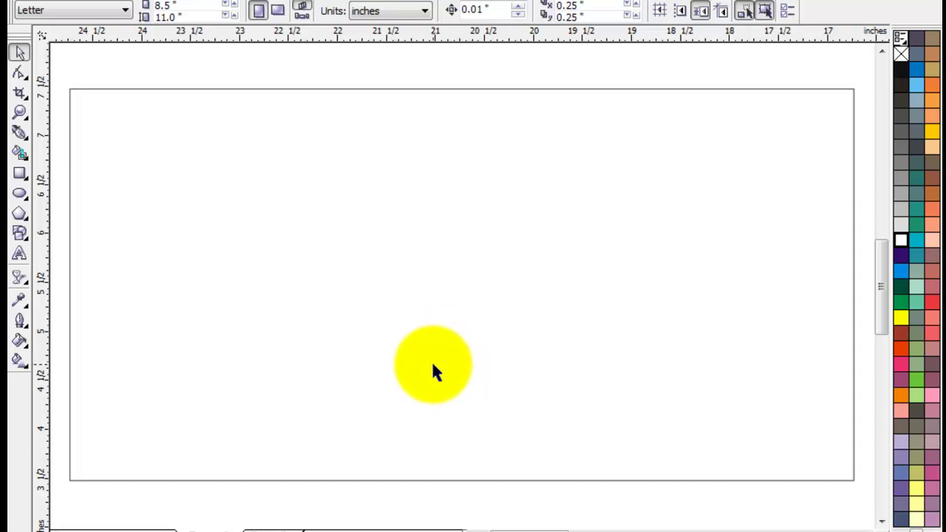
{"action": "scroll", "coordinate": [429, 445], "scroll_direction": "down", "scroll_amount": 2}
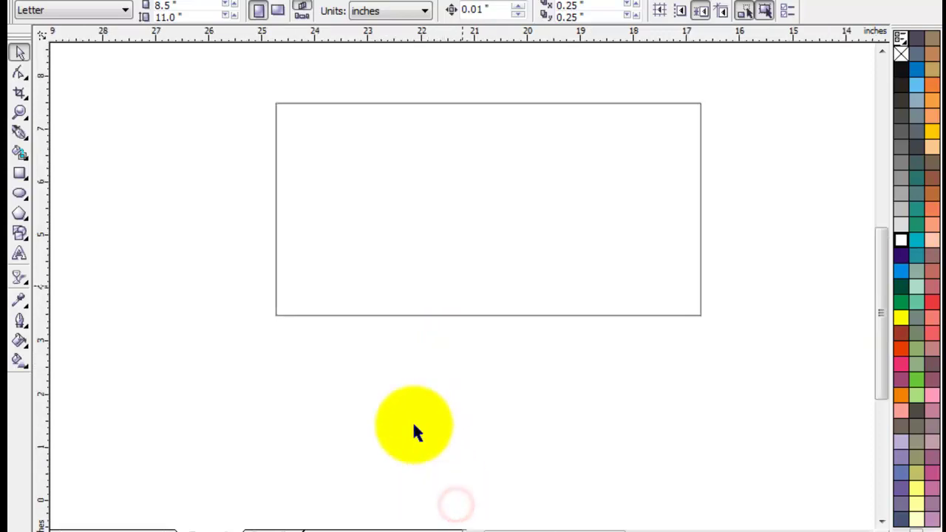
{"action": "left_click_drag", "start_coordinate": [878, 296], "coordinate": [872, 270]}
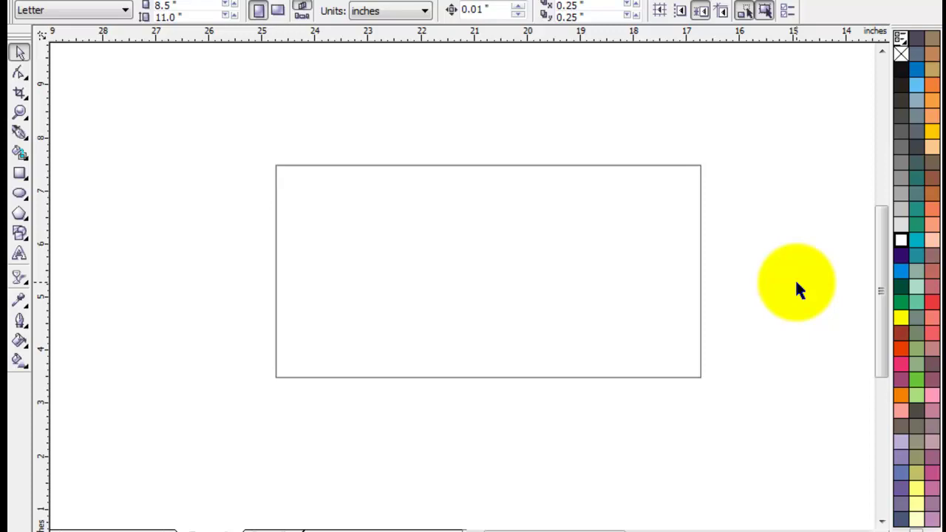
{"action": "left_click", "coordinate": [783, 282]}
{"action": "left_click", "coordinate": [499, 448]}
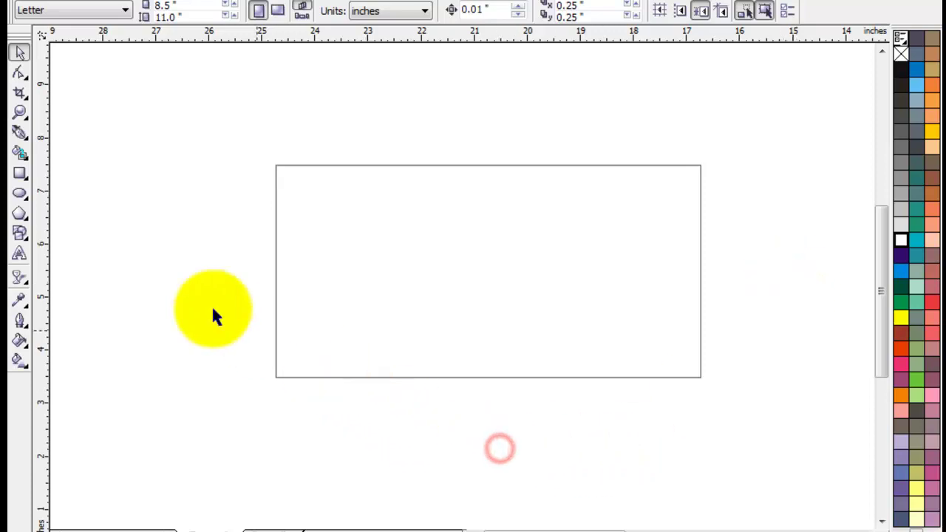
{"action": "left_click", "coordinate": [422, 267]}
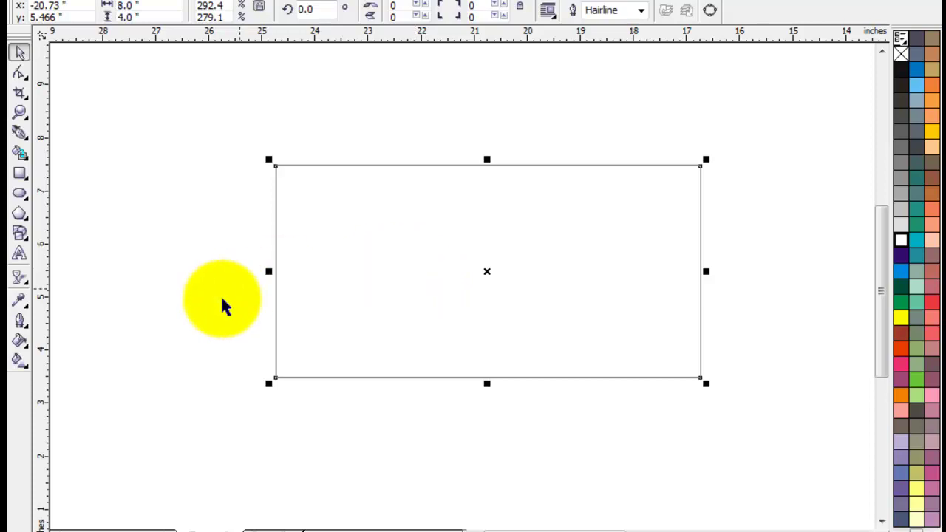
{"action": "left_click", "coordinate": [192, 310]}
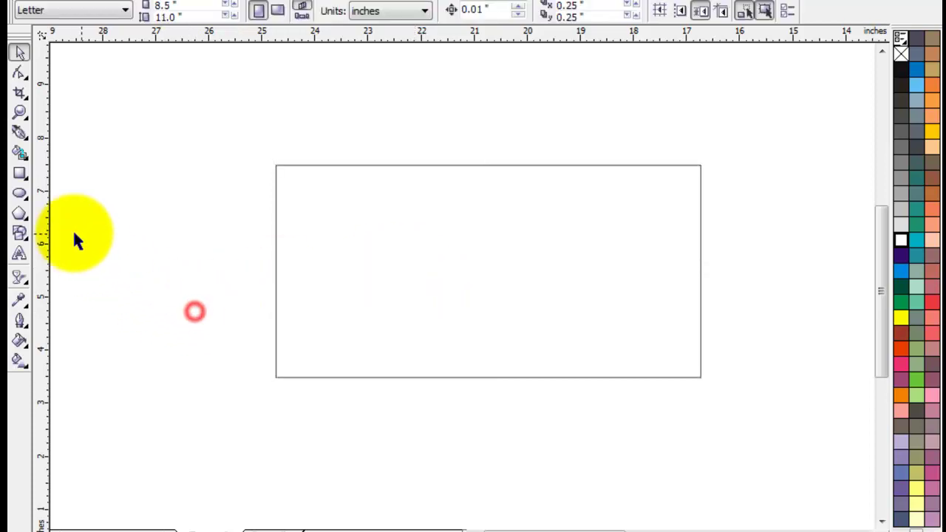
{"action": "left_click", "coordinate": [19, 195]}
{"action": "left_click_drag", "start_coordinate": [389, 120], "coordinate": [566, 377]}
{"action": "left_click", "coordinate": [19, 52]}
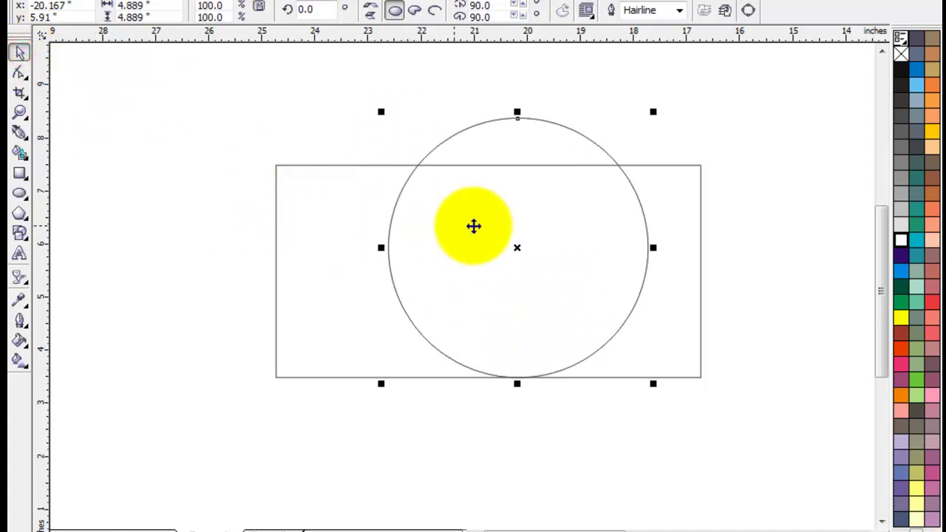
{"action": "left_click_drag", "start_coordinate": [532, 141], "coordinate": [481, 122]}
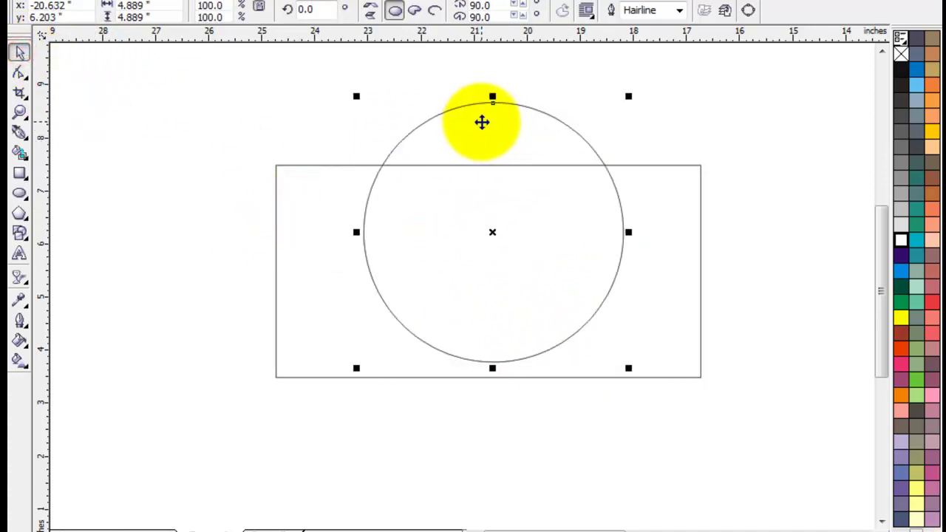
{"action": "left_click", "coordinate": [724, 114]}
{"action": "left_click_drag", "start_coordinate": [545, 128], "coordinate": [545, 113]}
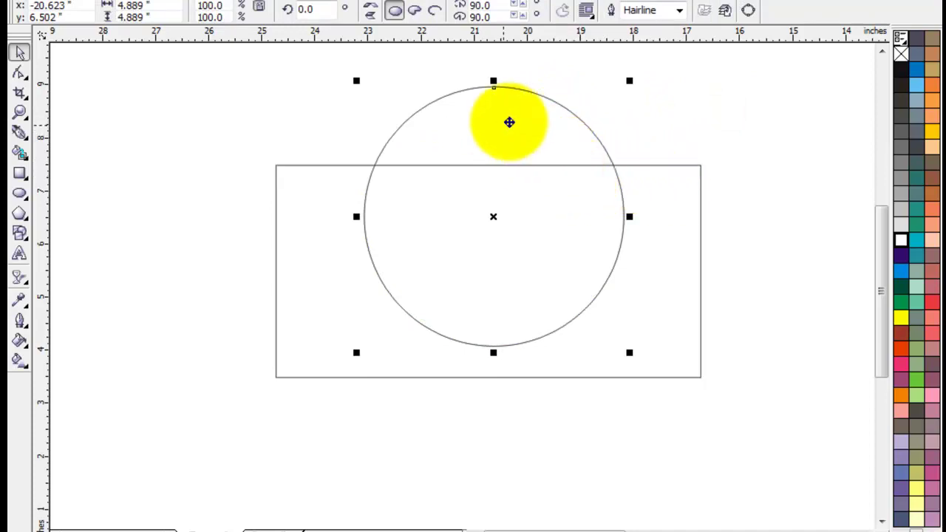
{"action": "left_click_drag", "start_coordinate": [505, 125], "coordinate": [573, 119]}
{"action": "key", "text": "Delete"}
{"action": "left_click", "coordinate": [279, 105]}
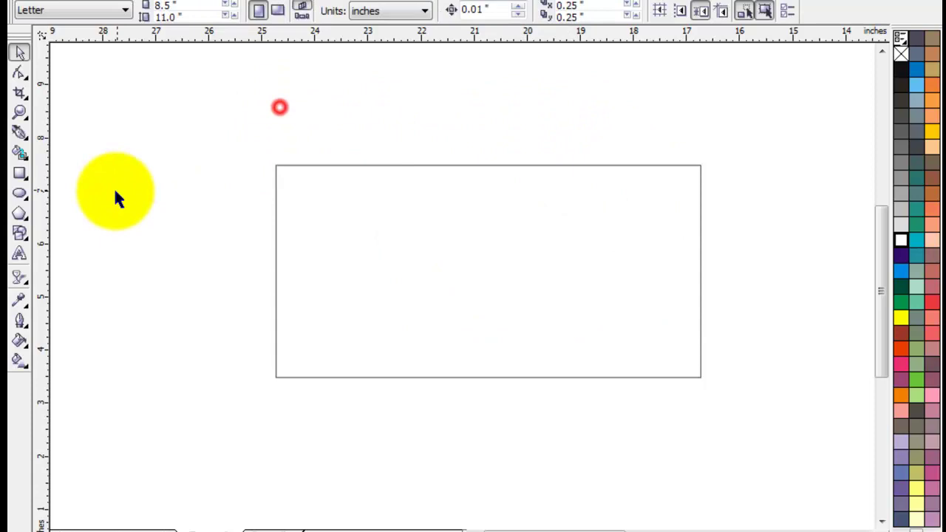
Step: Draw a circle about 4.73 inches in diameter over the middle of the rectangle
{"action": "left_click", "coordinate": [19, 195]}
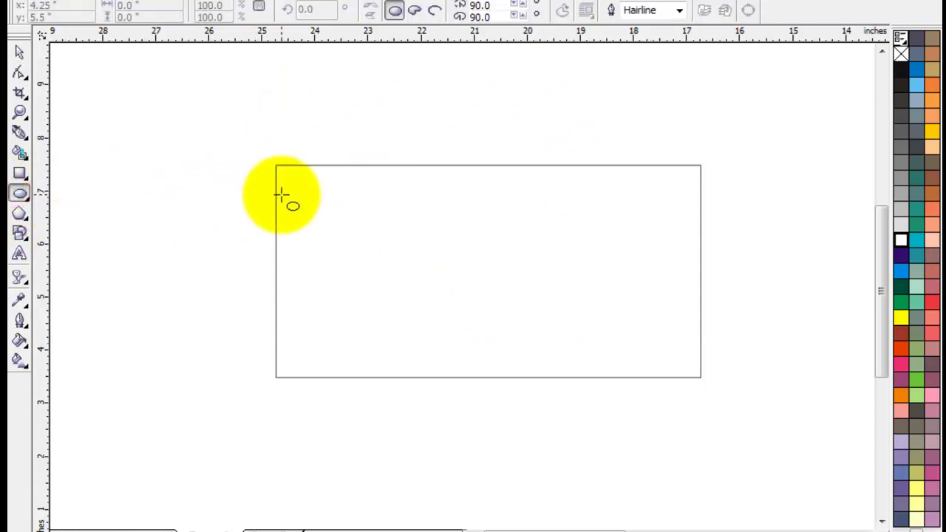
{"action": "left_click_drag", "start_coordinate": [369, 137], "coordinate": [573, 388]}
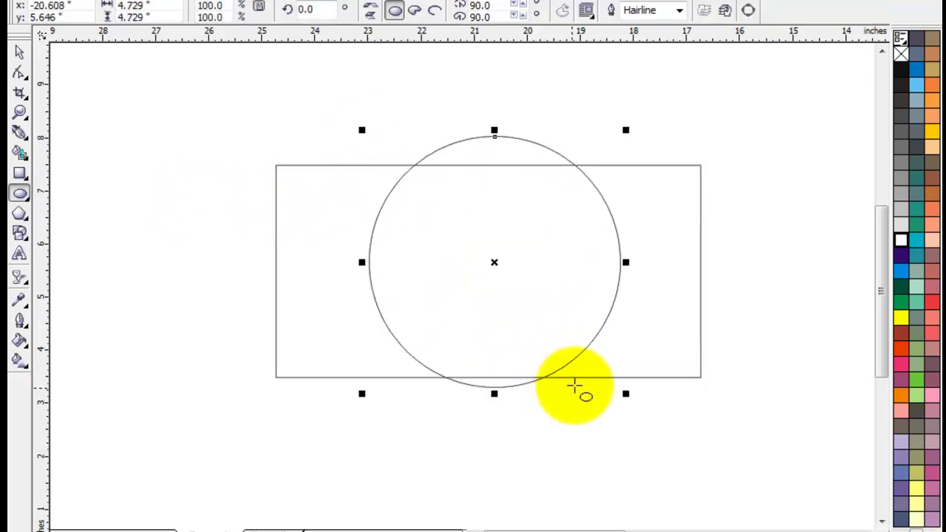
{"action": "left_click", "coordinate": [19, 51]}
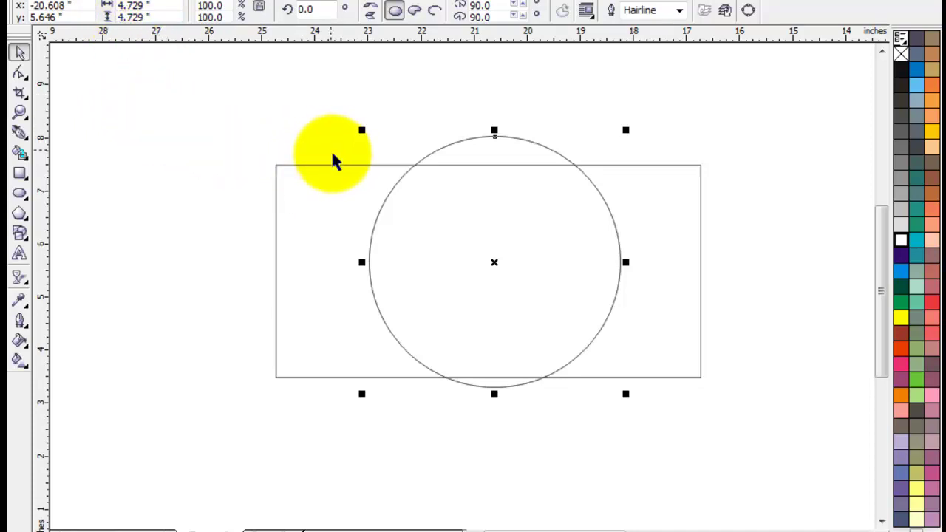
Step: Align the circle's center with the rectangle's center, both horizontally and vertically
{"action": "left_click", "coordinate": [407, 109]}
{"action": "left_click", "coordinate": [489, 142]}
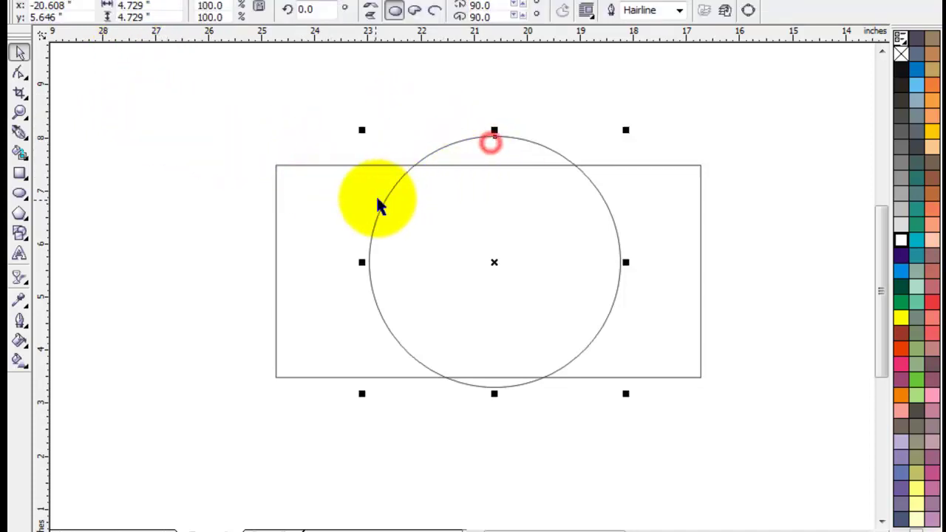
{"action": "left_click", "coordinate": [297, 191], "text": "shift"}
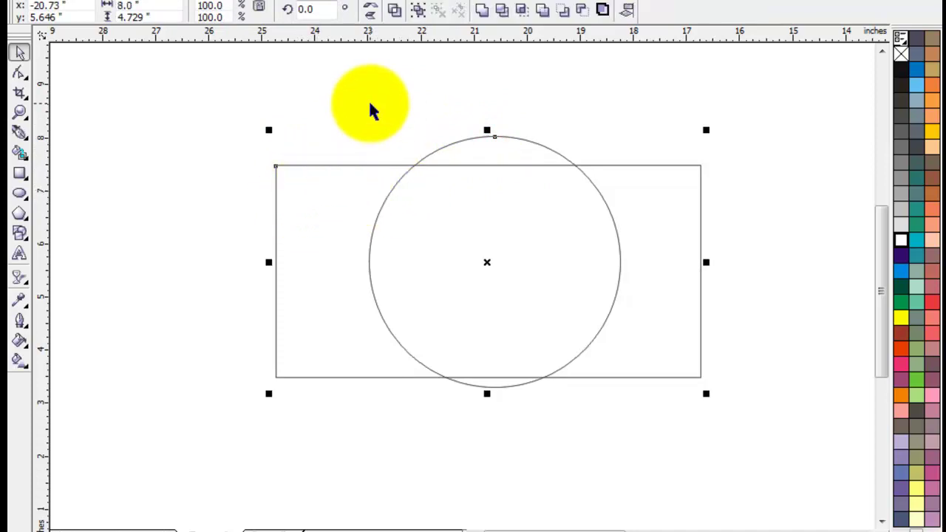
{"action": "left_click", "coordinate": [370, 104]}
{"action": "left_click", "coordinate": [499, 143]}
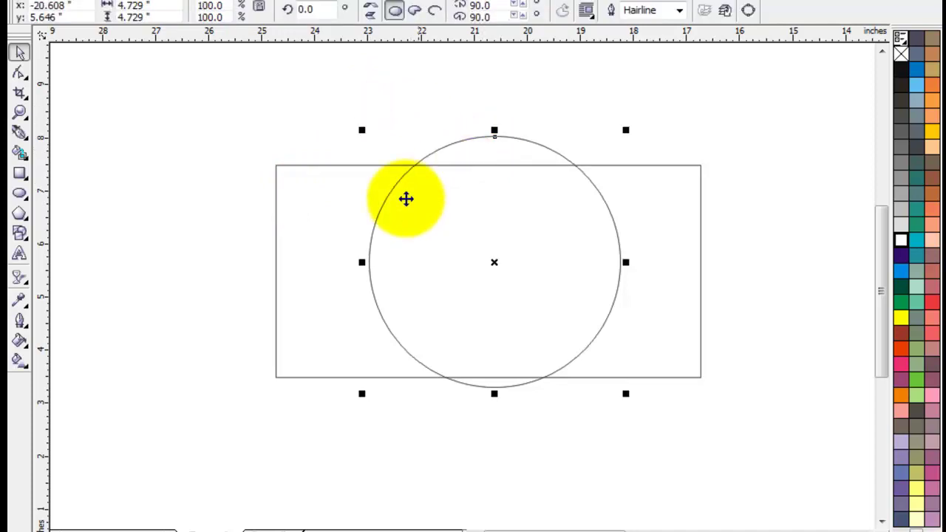
{"action": "left_click", "coordinate": [314, 187], "text": "shift"}
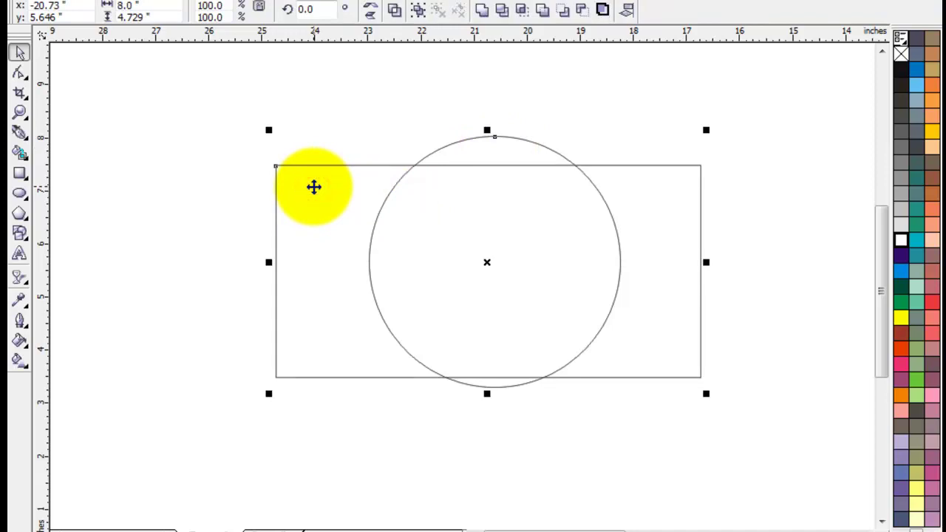
{"action": "key", "text": "c"}
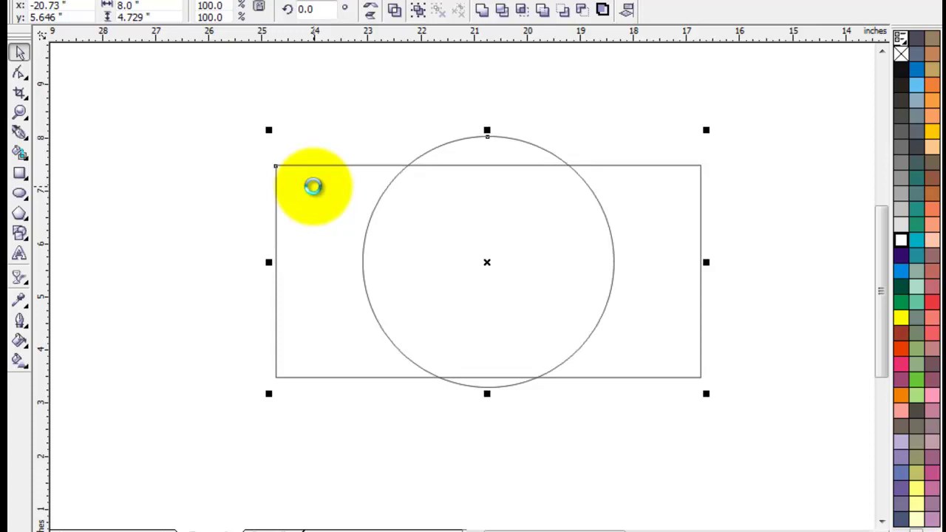
{"action": "key", "text": "e"}
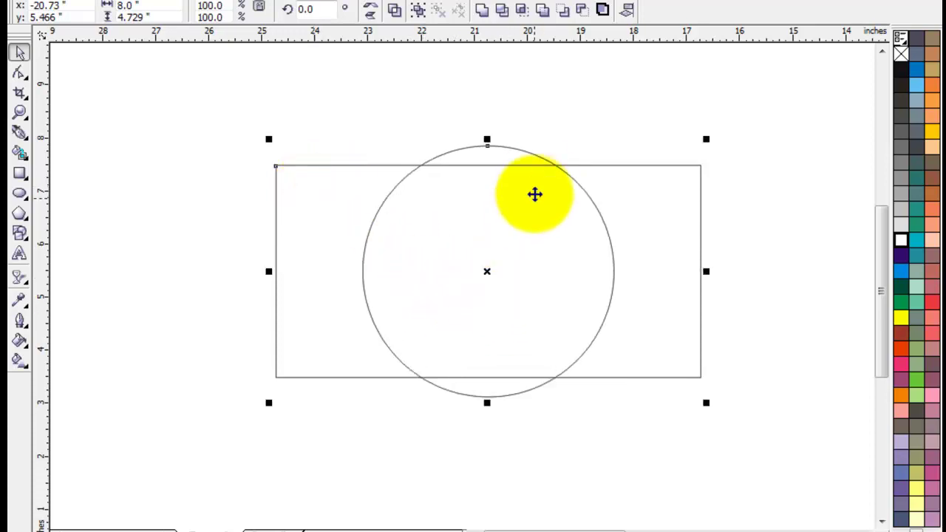
{"action": "left_click", "coordinate": [559, 137]}
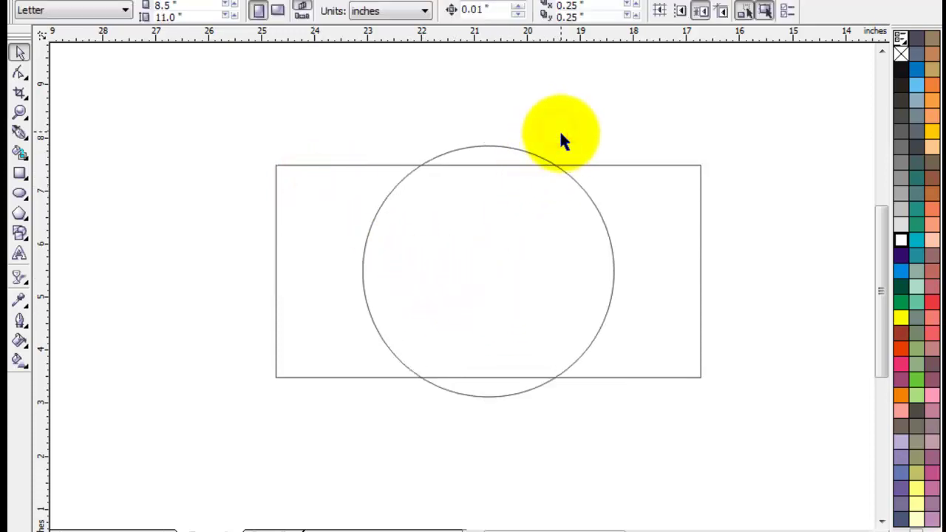
Step: Scale the circle down about its center to 4 inches in diameter so it fits the rectangle's height
{"action": "left_click", "coordinate": [508, 253]}
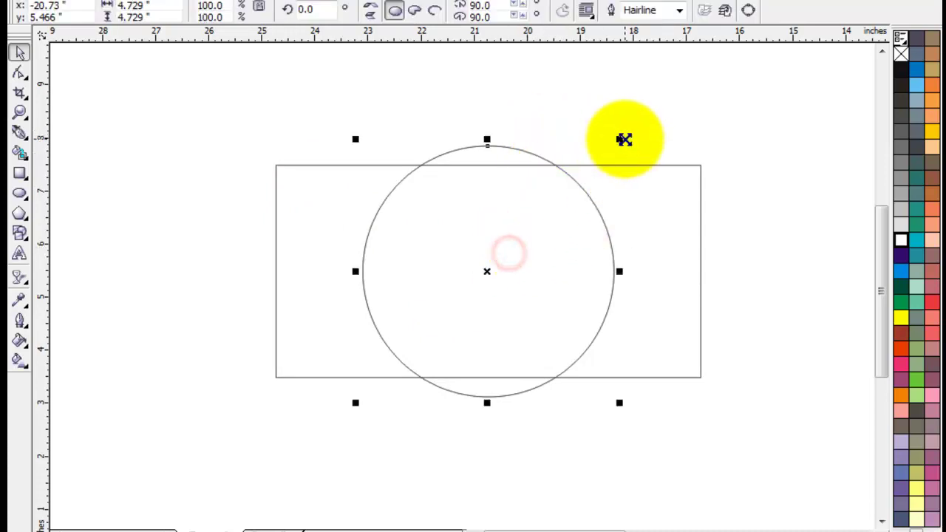
{"action": "left_click_drag", "start_coordinate": [620, 139], "coordinate": [602, 154]}
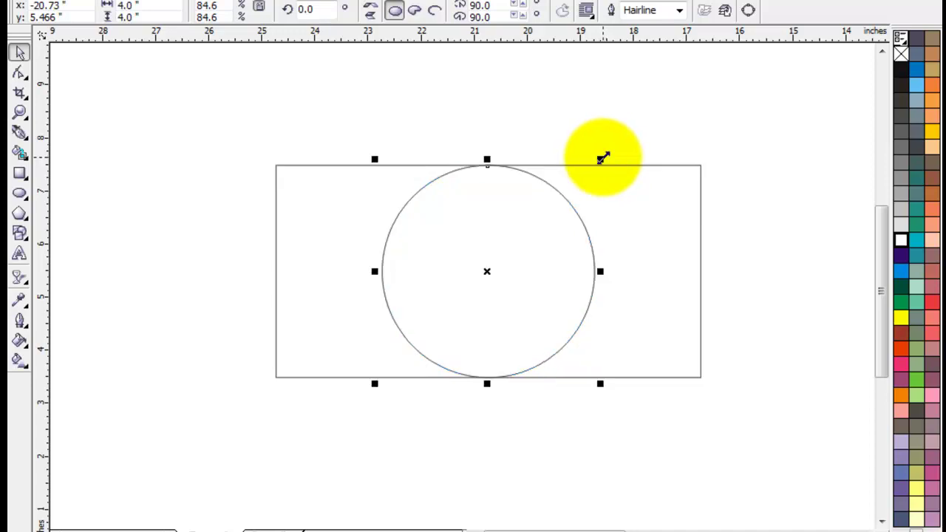
{"action": "left_click", "coordinate": [634, 217], "text": "shift"}
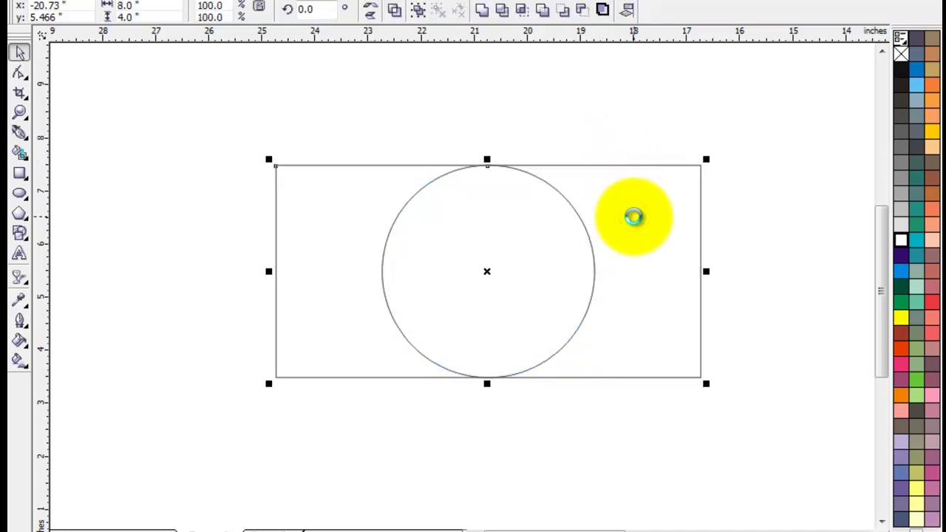
{"action": "left_click", "coordinate": [619, 127]}
Step: Add a slightly larger concentric copy of the circle and enlarge both about their center until the outer one is about 4.61 inches wide
{"action": "left_click", "coordinate": [514, 197]}
{"action": "mouse_move", "coordinate": [595, 159]}
{"action": "left_mouse_down"}
{"action": "mouse_move", "coordinate": [606, 152]}
{"action": "mouse_move", "coordinate": [600, 156]}
{"action": "left_mouse_up"}
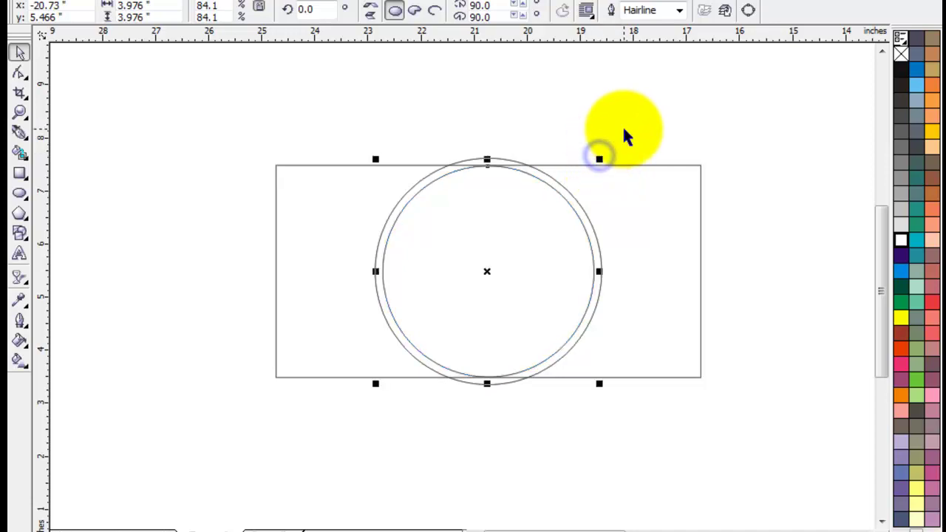
{"action": "left_click_drag", "start_coordinate": [631, 119], "coordinate": [399, 391]}
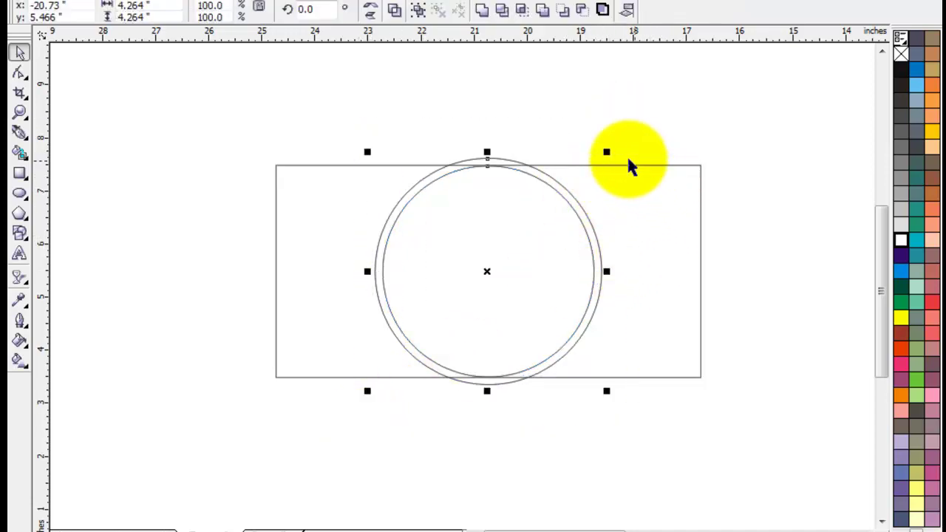
{"action": "left_click_drag", "start_coordinate": [606, 152], "coordinate": [623, 144]}
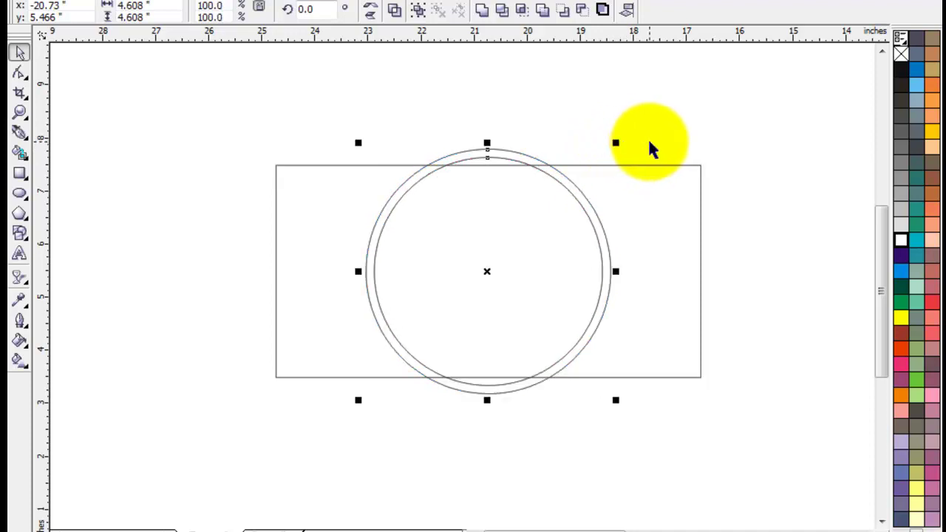
{"action": "left_click", "coordinate": [653, 147]}
{"action": "left_click", "coordinate": [287, 133]}
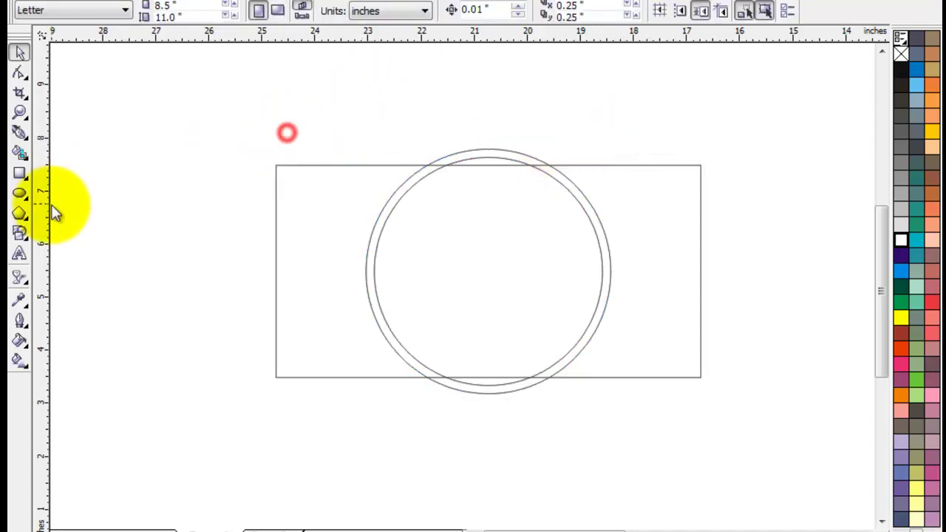
Step: Use Smart Fill to color the rectangle areas left and right of the circles light blue
{"action": "left_click", "coordinate": [23, 156]}
{"action": "left_click", "coordinate": [320, 251]}
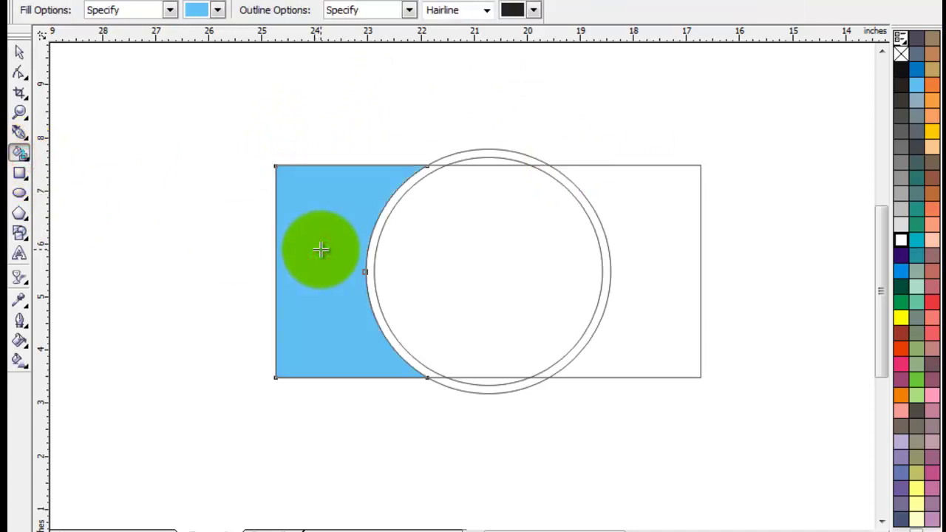
{"action": "left_click", "coordinate": [656, 227]}
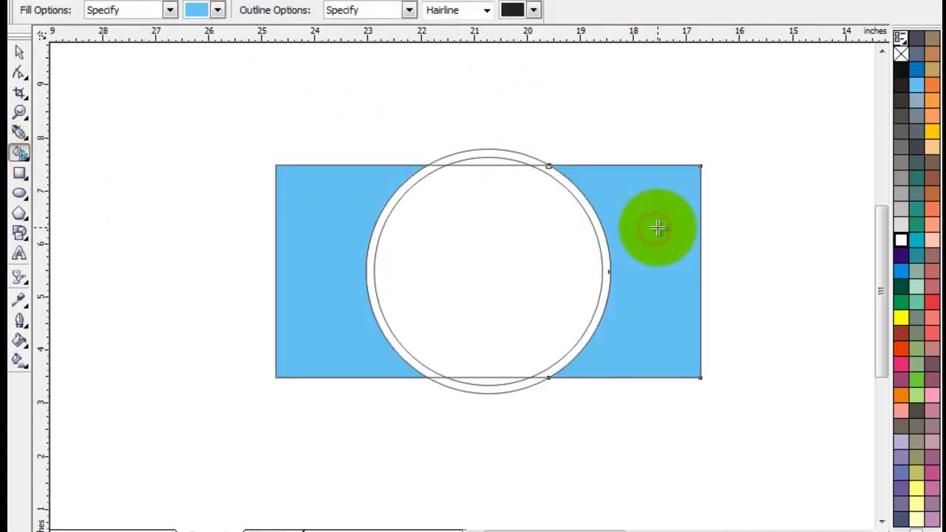
Step: Set the Smart Fill color to teal green and fill the left strip between the two circles inside the rectangle
{"action": "left_click", "coordinate": [218, 12]}
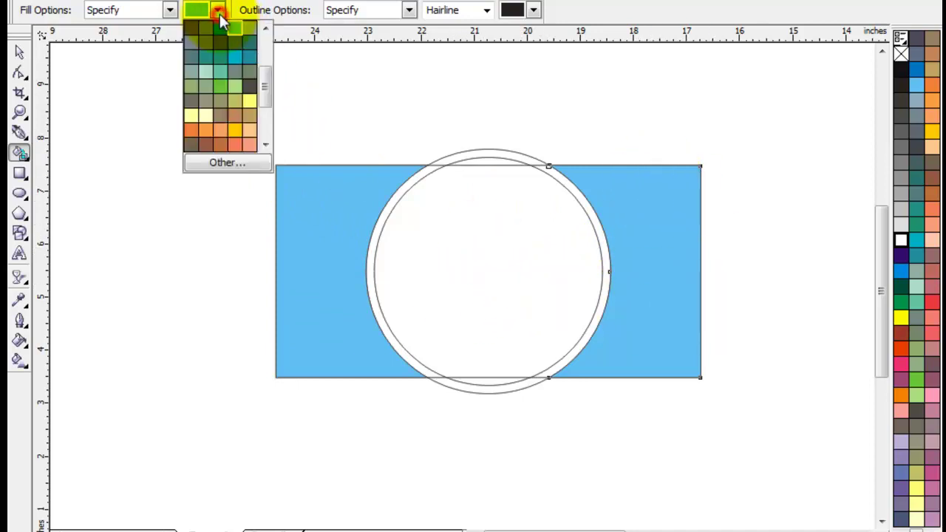
{"action": "left_click", "coordinate": [221, 65]}
{"action": "left_click", "coordinate": [411, 184]}
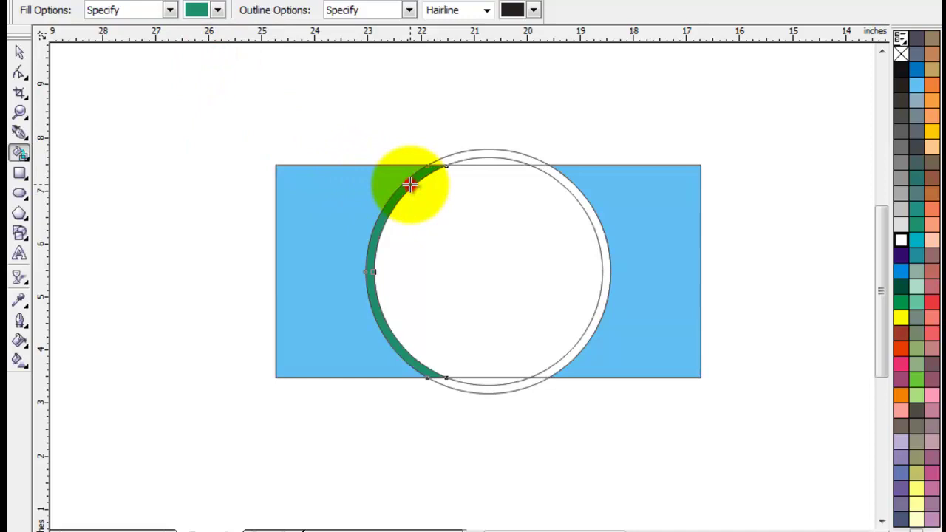
Step: Fill the right strip between the two circles with teal green and delete both original circle outlines
{"action": "left_click", "coordinate": [573, 191]}
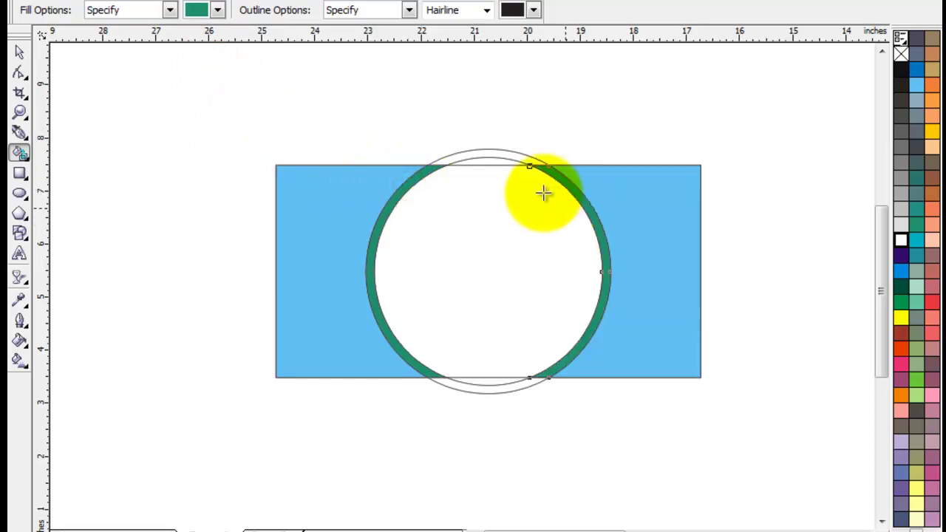
{"action": "left_click", "coordinate": [19, 51]}
{"action": "left_click", "coordinate": [89, 121]}
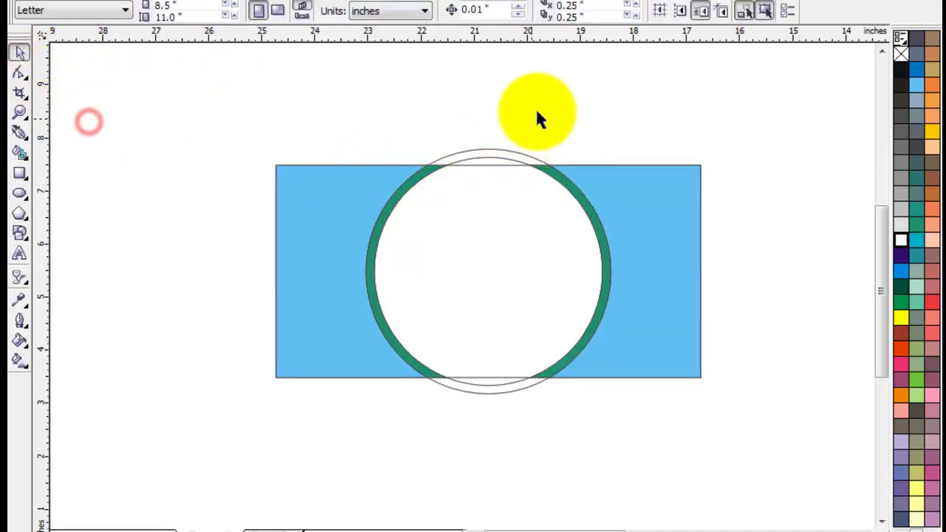
{"action": "left_click", "coordinate": [509, 152]}
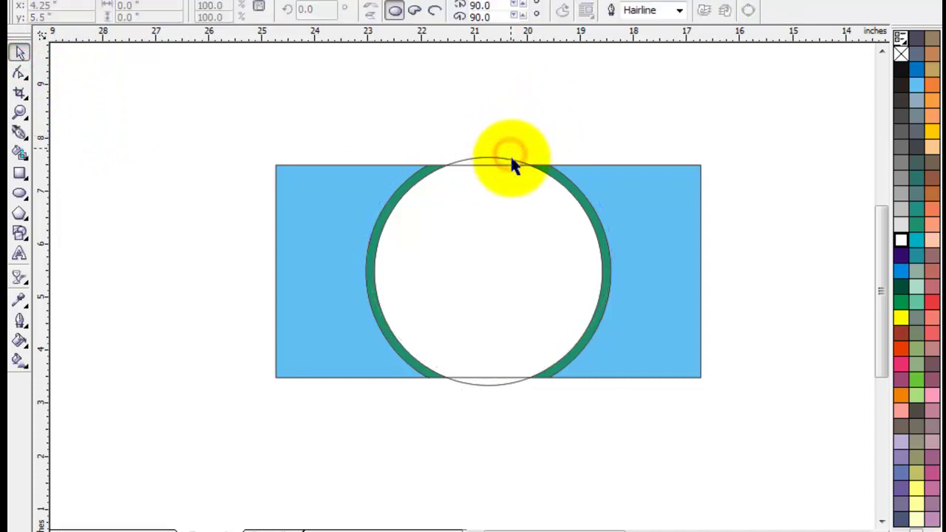
{"action": "key", "text": "Delete"}
{"action": "left_click", "coordinate": [496, 155]}
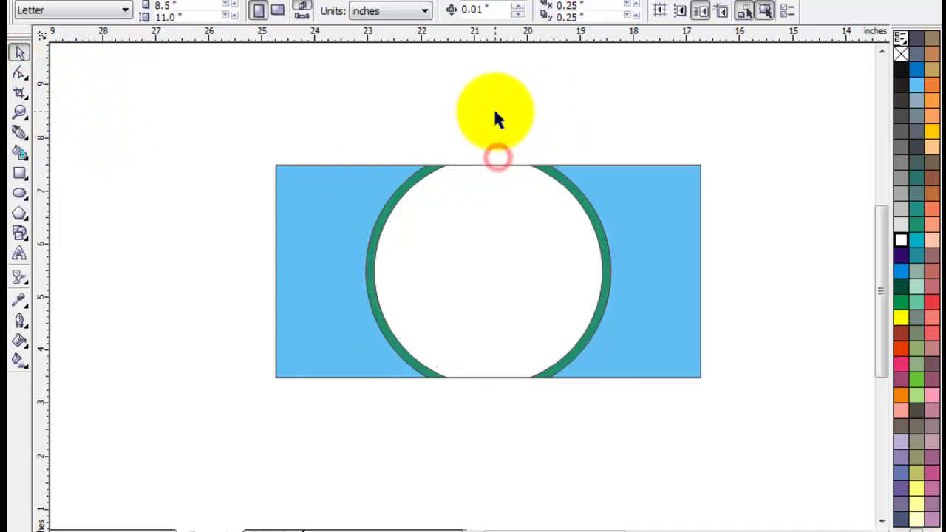
Step: Recolor both curved strips brownish red and remove their outlines
{"action": "left_click", "coordinate": [410, 194]}
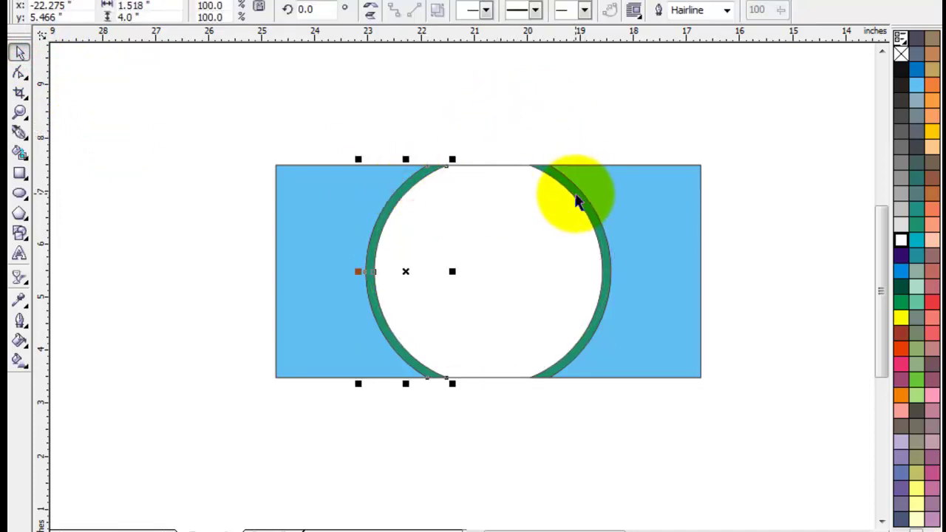
{"action": "left_click", "coordinate": [577, 201], "text": "shift"}
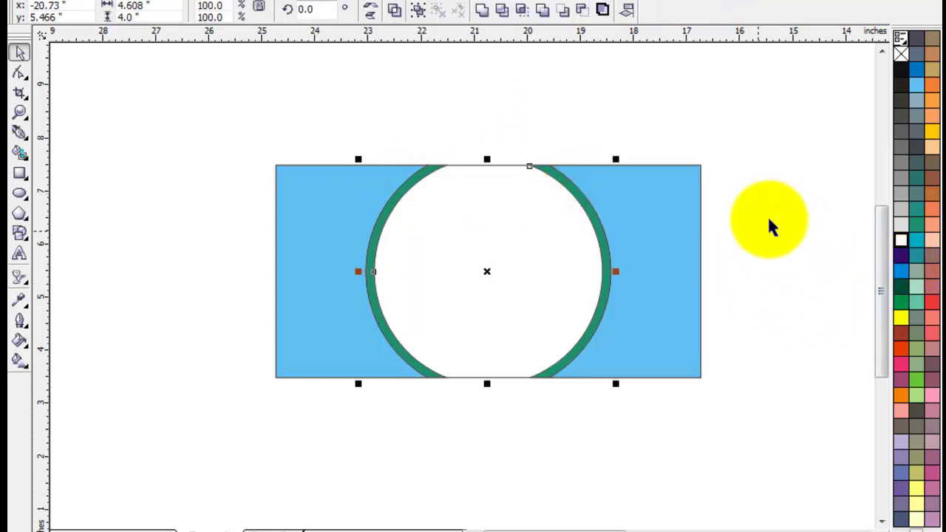
{"action": "left_click", "coordinate": [901, 334]}
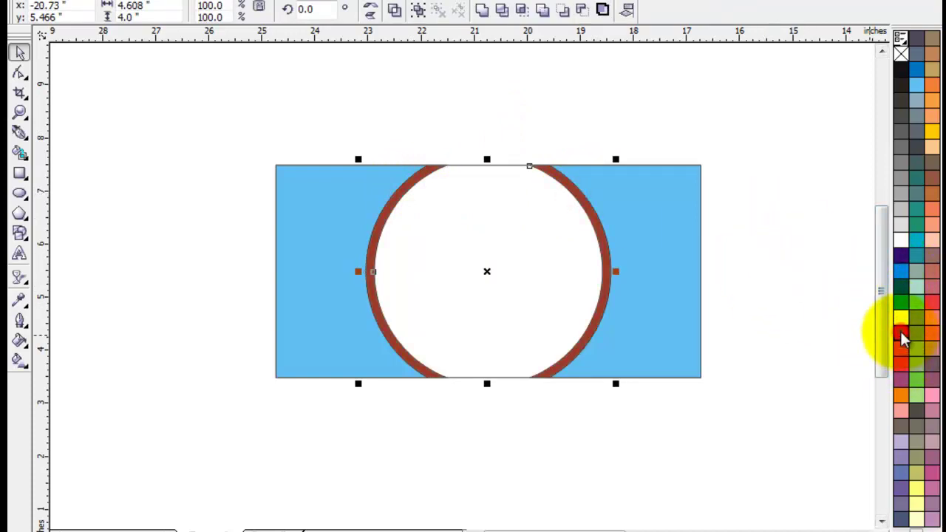
{"action": "right_click", "coordinate": [902, 54]}
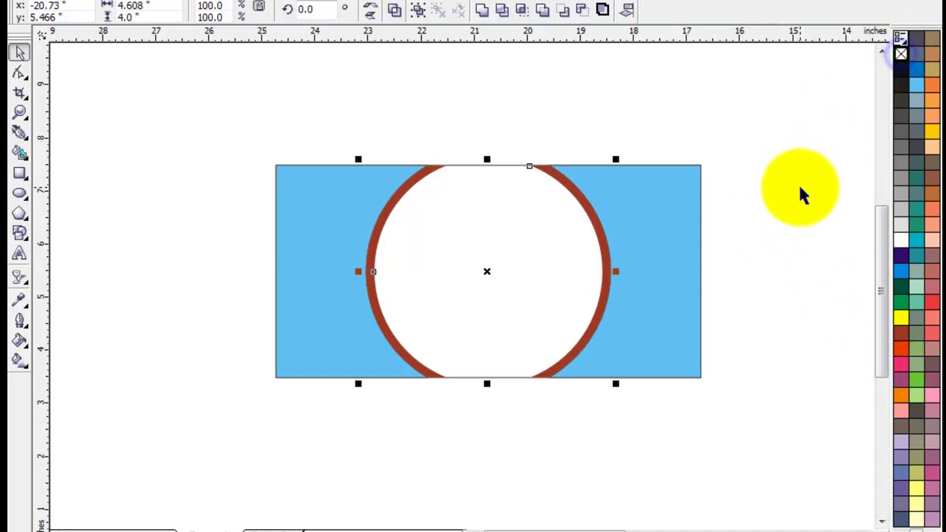
Step: Fill the light blue area right of the circle with dark green, choosing a slightly lighter shade of that color
{"action": "left_click", "coordinate": [678, 235]}
{"action": "left_click", "coordinate": [783, 291]}
{"action": "left_click", "coordinate": [688, 239]}
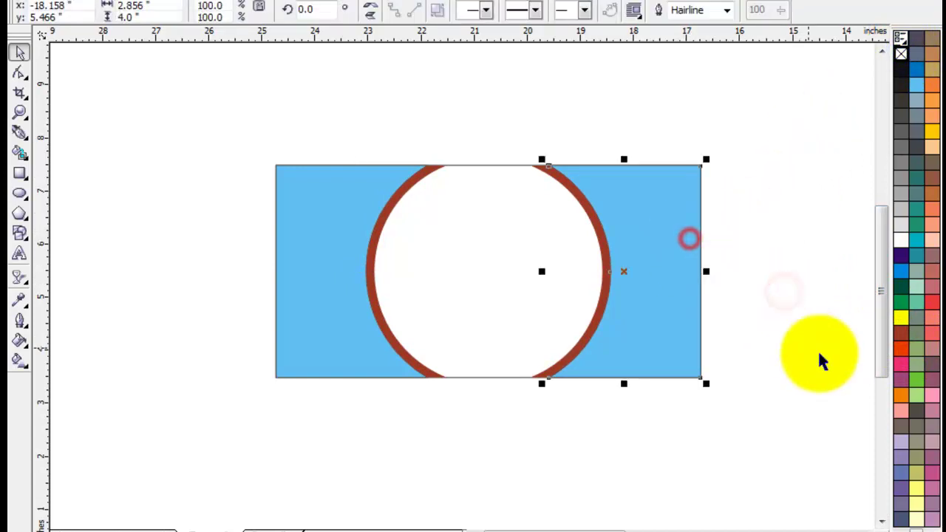
{"action": "left_click", "coordinate": [901, 289]}
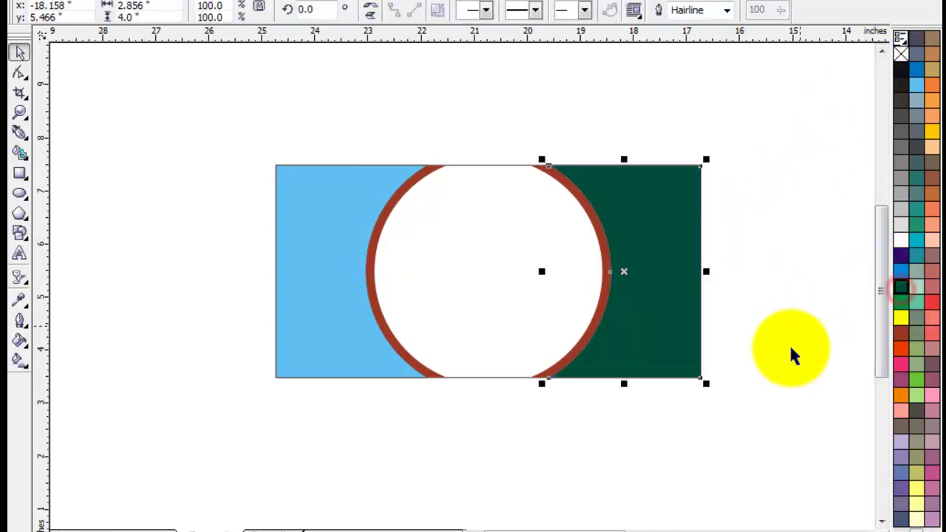
{"action": "left_click", "coordinate": [782, 391]}
{"action": "left_click", "coordinate": [669, 251]}
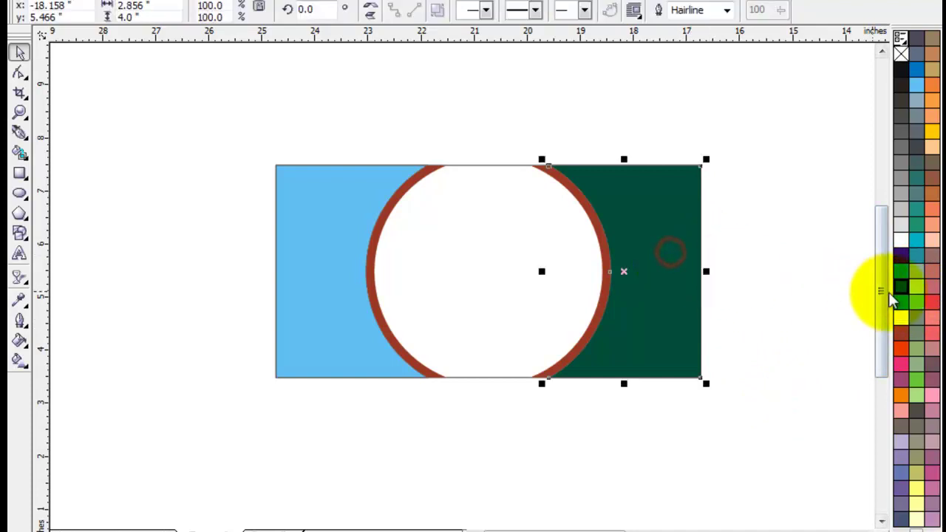
{"action": "left_click_drag", "start_coordinate": [908, 292], "coordinate": [820, 340]}
{"action": "left_click", "coordinate": [779, 339]}
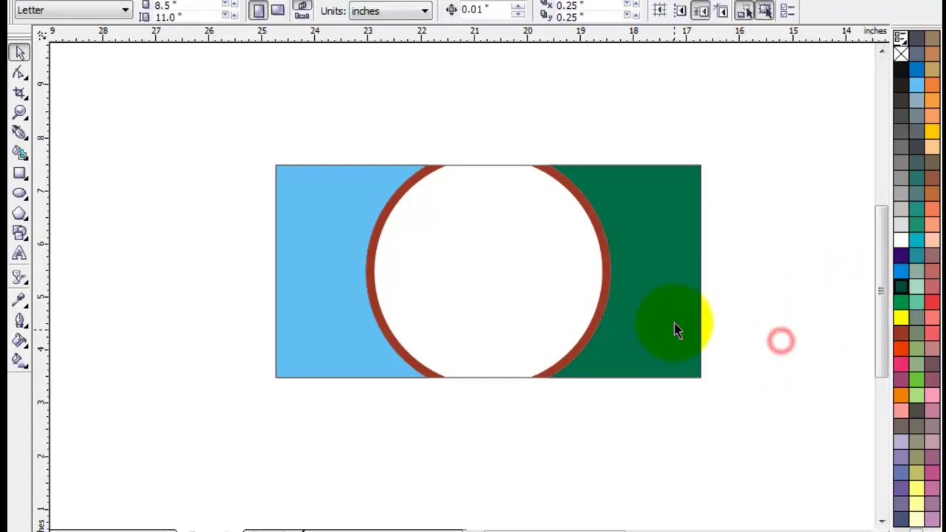
Step: Copy all properties of the right green area to the light blue area on the left
{"action": "left_click_drag", "start_coordinate": [667, 290], "coordinate": [359, 245]}
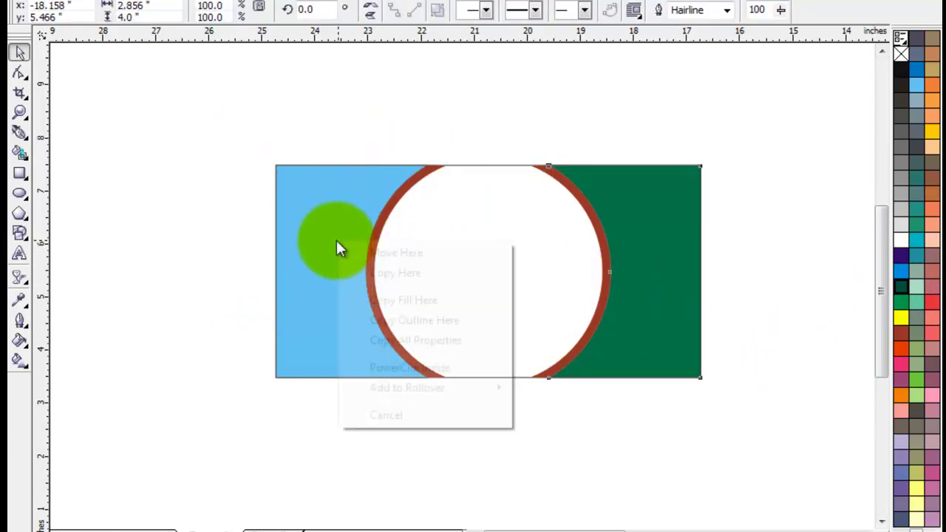
{"action": "left_click", "coordinate": [387, 340]}
{"action": "left_click", "coordinate": [342, 454]}
{"action": "left_click", "coordinate": [334, 312]}
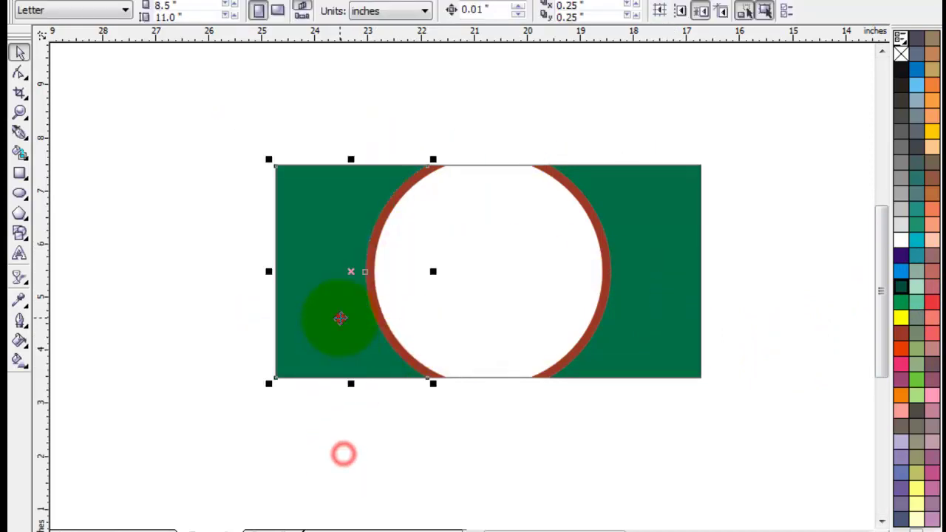
Step: Give the right green area a white outline and set its width to 4.0 pt
{"action": "left_click", "coordinate": [655, 283]}
{"action": "left_click", "coordinate": [658, 474]}
{"action": "left_click", "coordinate": [657, 317]}
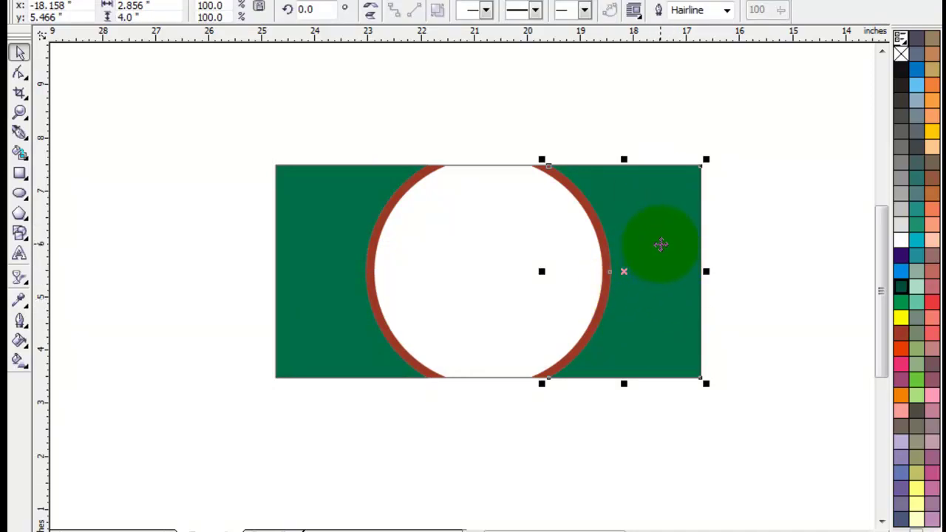
{"action": "left_click", "coordinate": [726, 9]}
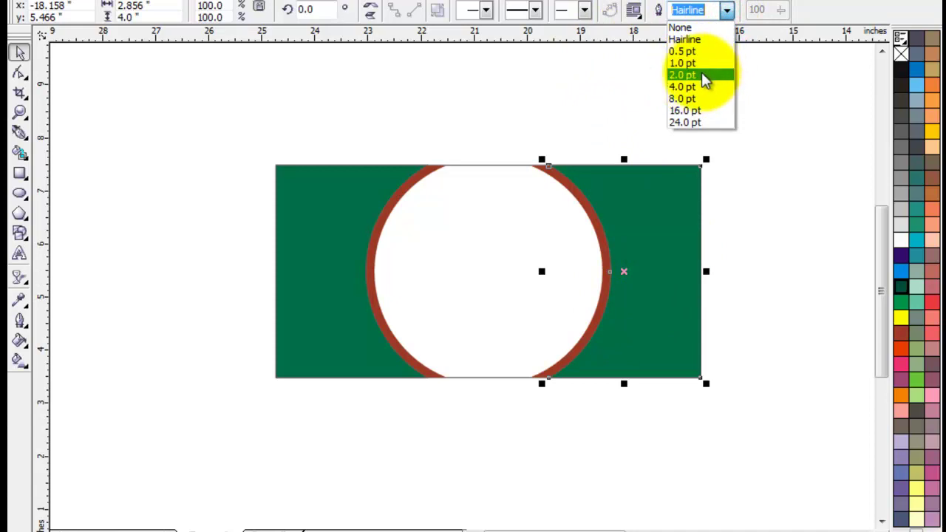
{"action": "left_click", "coordinate": [702, 76]}
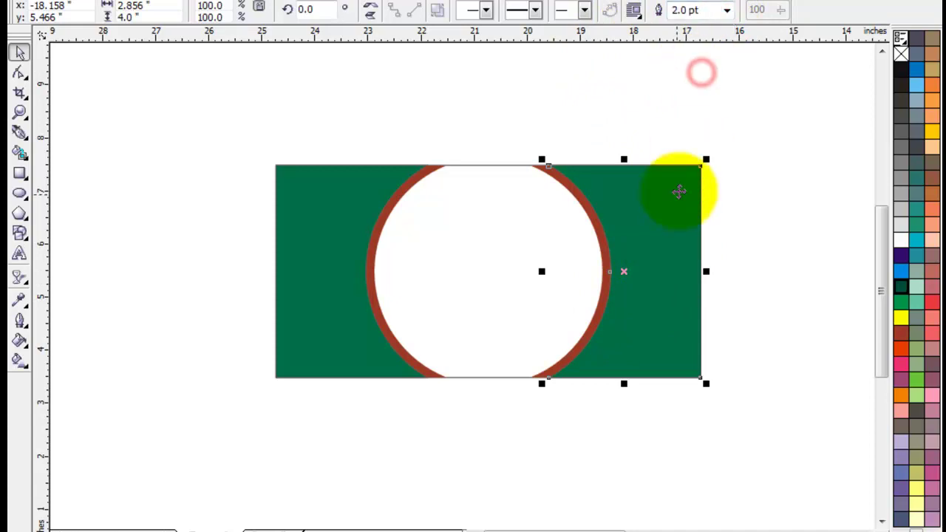
{"action": "left_click", "coordinate": [901, 244]}
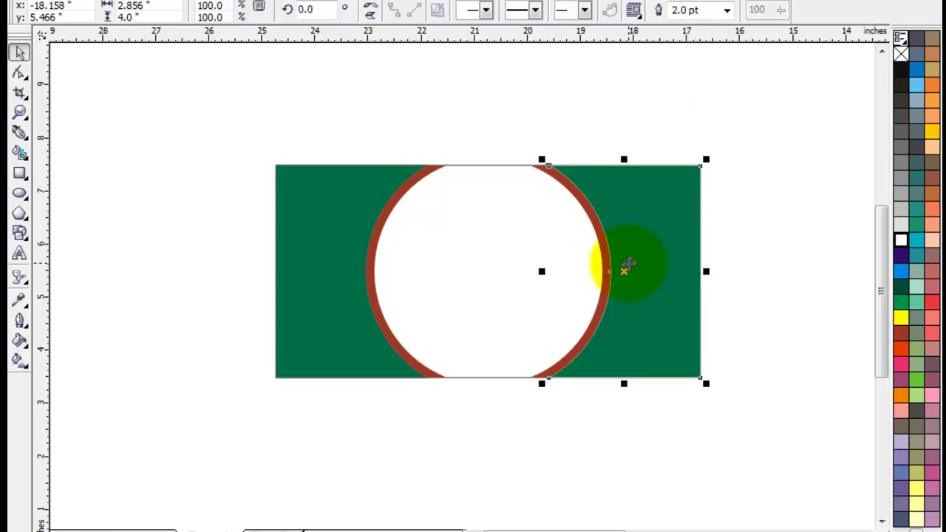
{"action": "left_click", "coordinate": [727, 10]}
{"action": "left_click", "coordinate": [698, 93]}
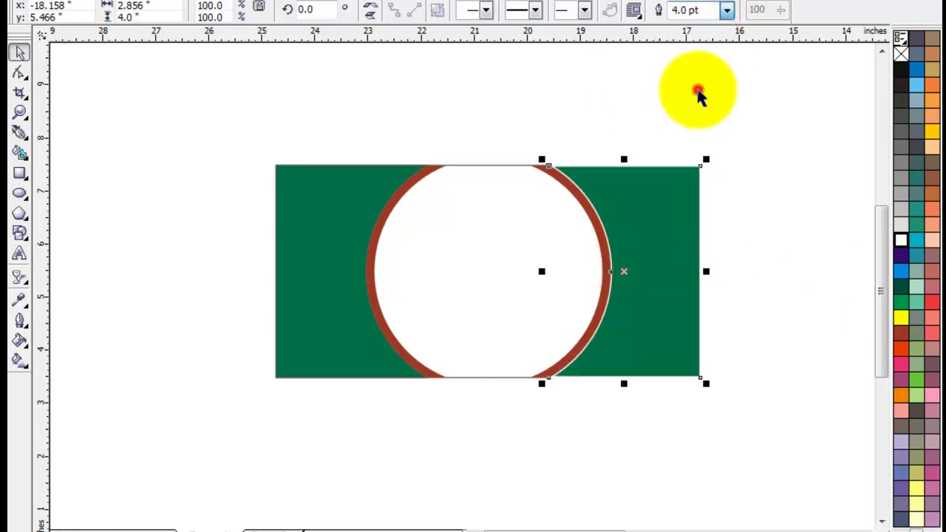
{"action": "left_click", "coordinate": [768, 288]}
Step: Repeat the 4.0 pt outline width on the left green area and make that outline white
{"action": "left_click", "coordinate": [338, 227]}
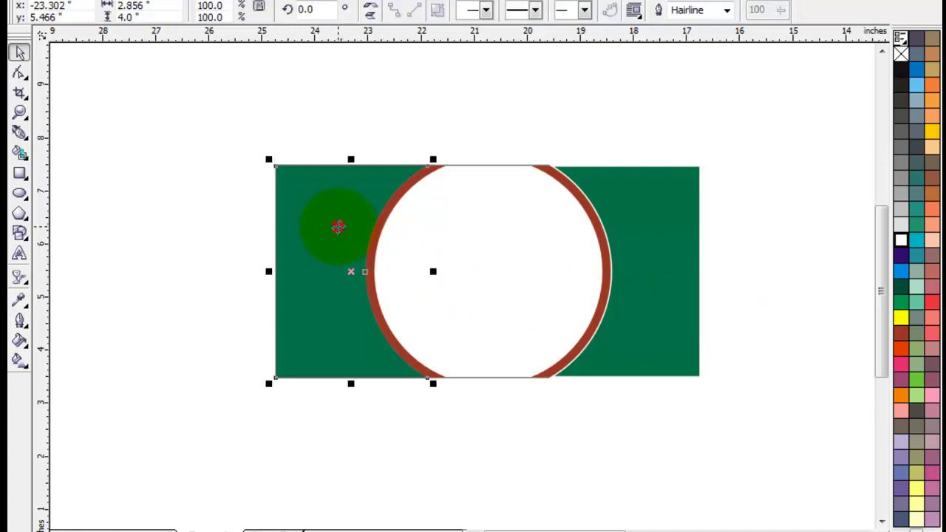
{"action": "key", "text": "ctrl+r"}
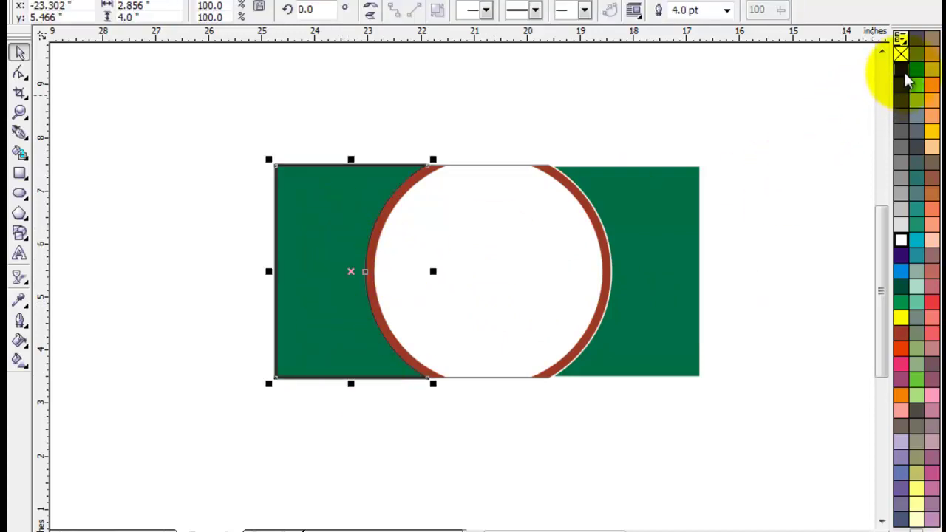
{"action": "left_click", "coordinate": [908, 247]}
{"action": "left_click", "coordinate": [786, 243]}
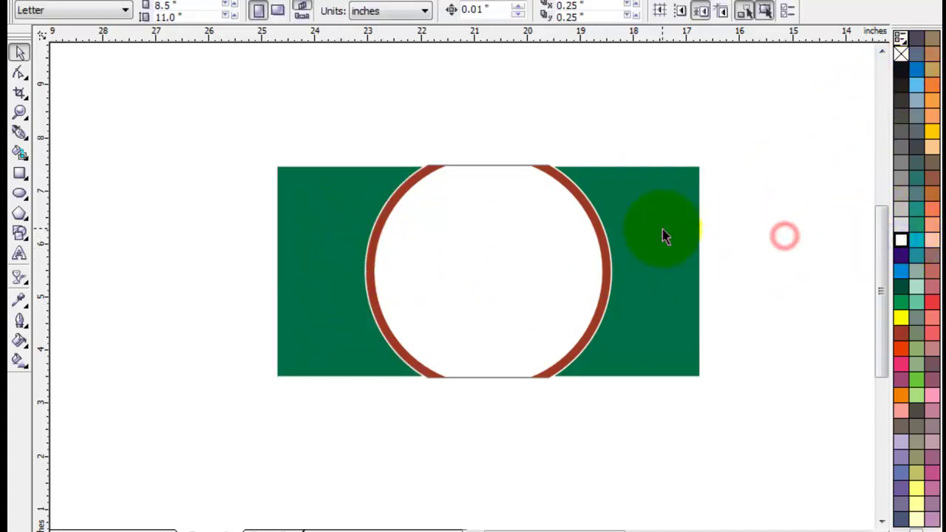
{"action": "left_click", "coordinate": [661, 229]}
{"action": "left_click", "coordinate": [729, 130]}
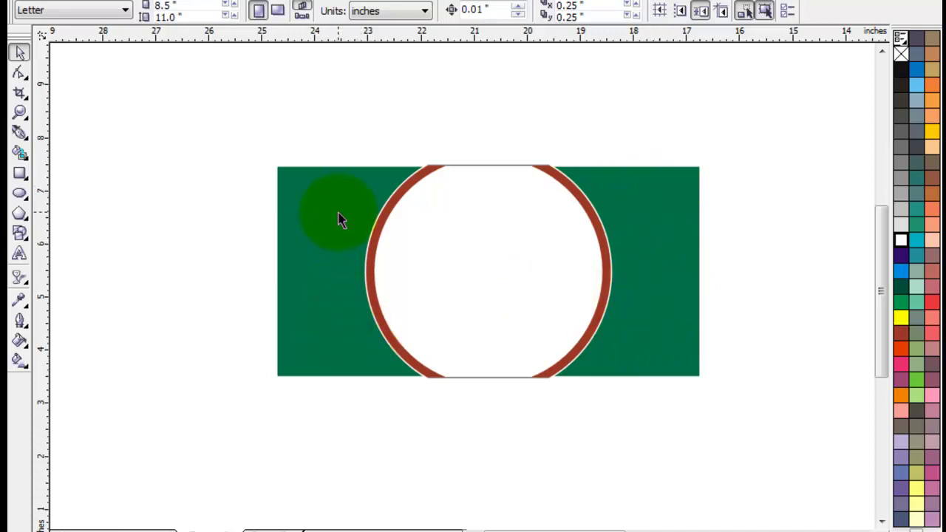
{"action": "left_click", "coordinate": [187, 352]}
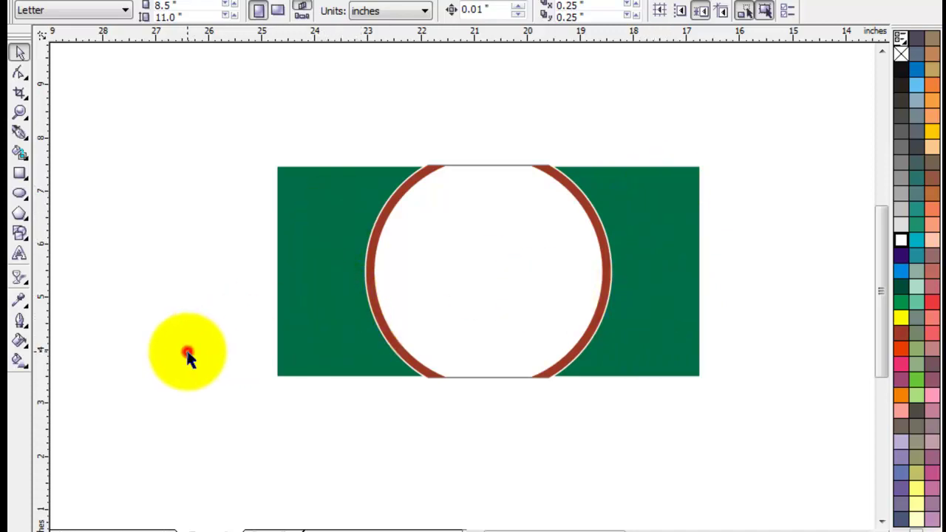
{"action": "left_click", "coordinate": [19, 173]}
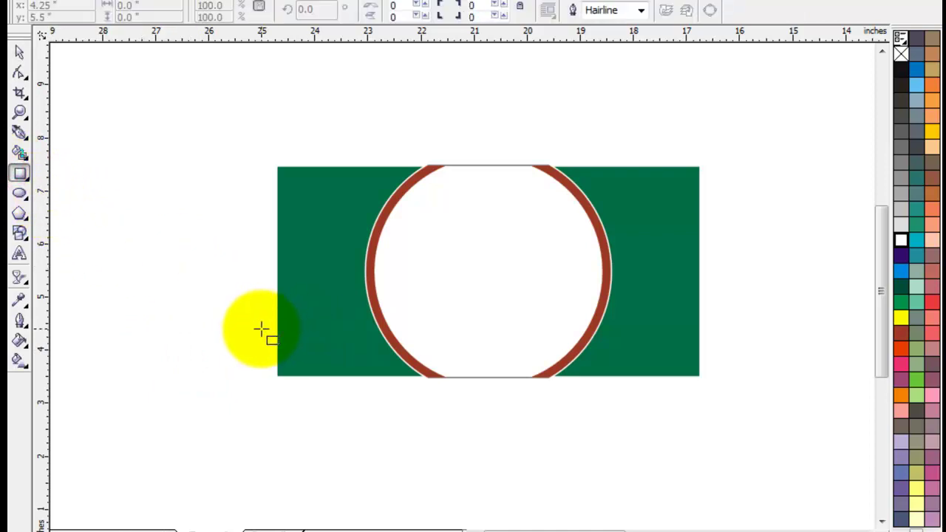
{"action": "left_click_drag", "start_coordinate": [264, 329], "coordinate": [612, 347]}
{"action": "key", "text": "Delete"}
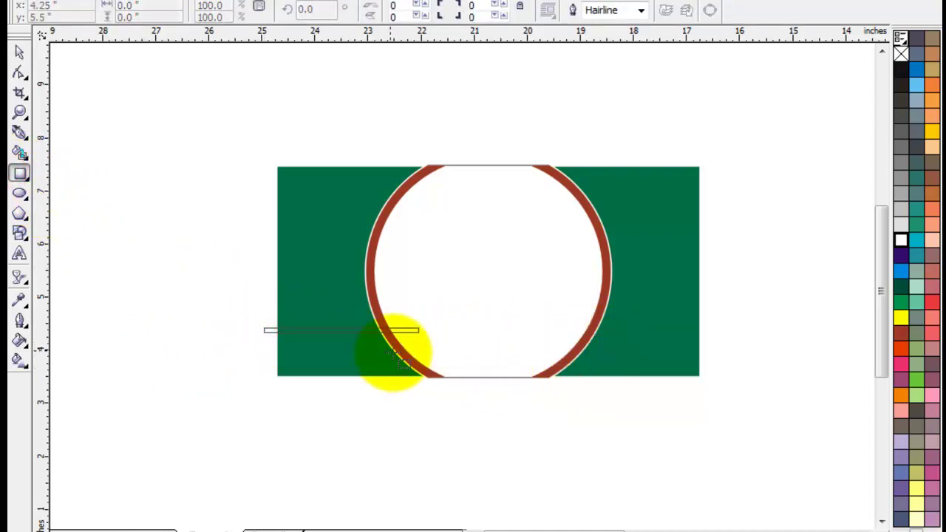
{"action": "left_click", "coordinate": [19, 52]}
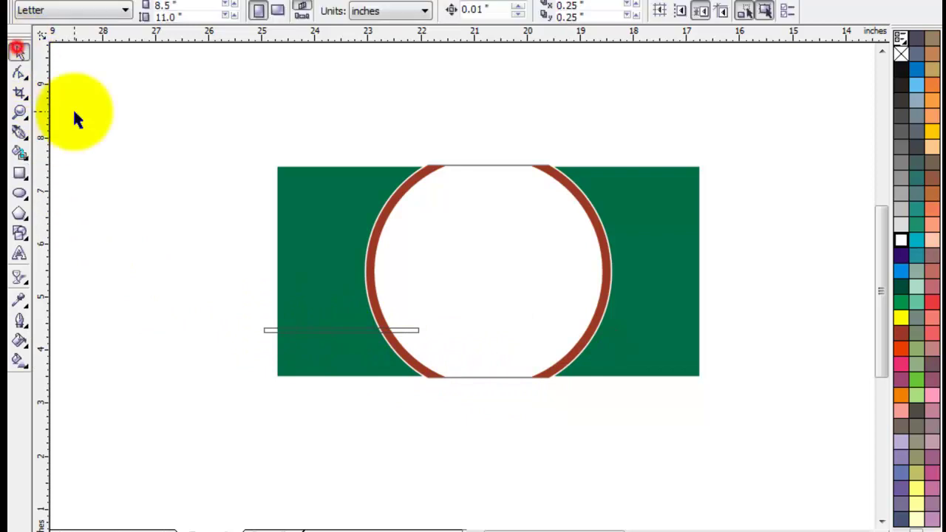
{"action": "left_click", "coordinate": [262, 330]}
{"action": "left_click", "coordinate": [169, 264]}
Step: Draw a horizontal rectangle about 8.65 by 0.72 inches across the lower part of the design, extending past both sides
{"action": "left_click", "coordinate": [20, 173]}
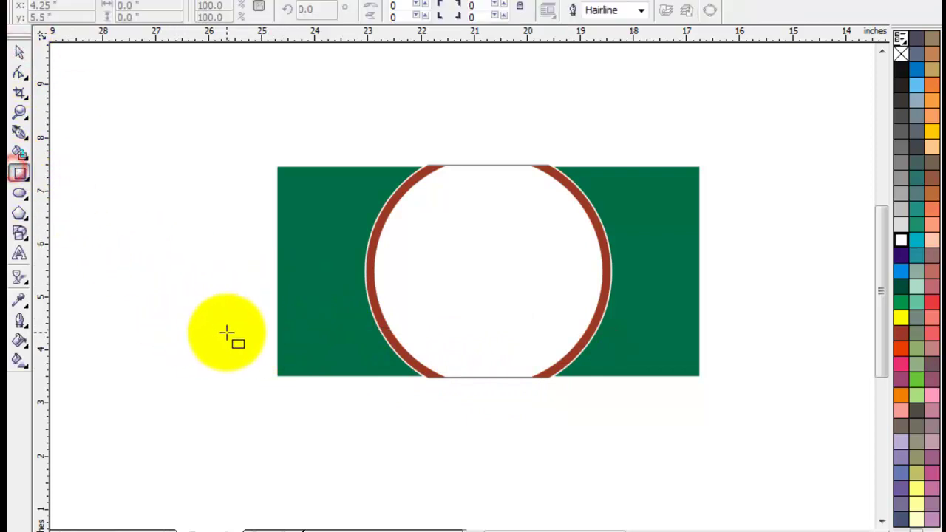
{"action": "left_click_drag", "start_coordinate": [252, 328], "coordinate": [711, 365]}
{"action": "left_click", "coordinate": [19, 52]}
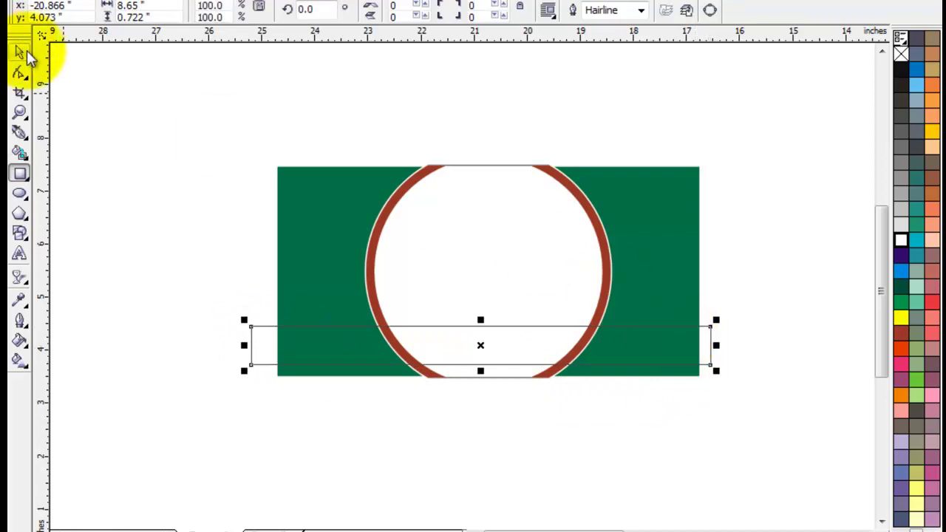
Step: Align the new rectangle to the bottom of the left green area and move it sideways to span the full design width
{"action": "left_click", "coordinate": [333, 195], "text": "shift"}
{"action": "key", "text": "c"}
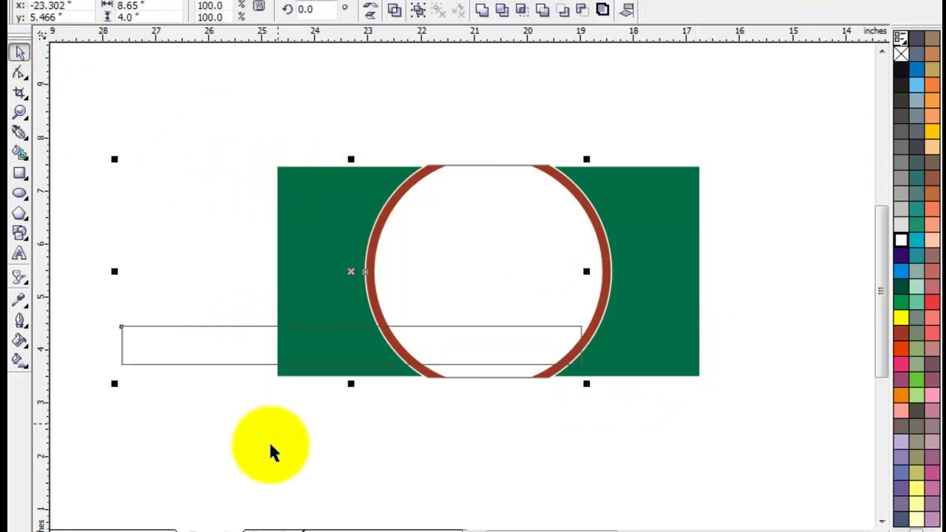
{"action": "key", "text": "b"}
{"action": "left_click", "coordinate": [184, 452]}
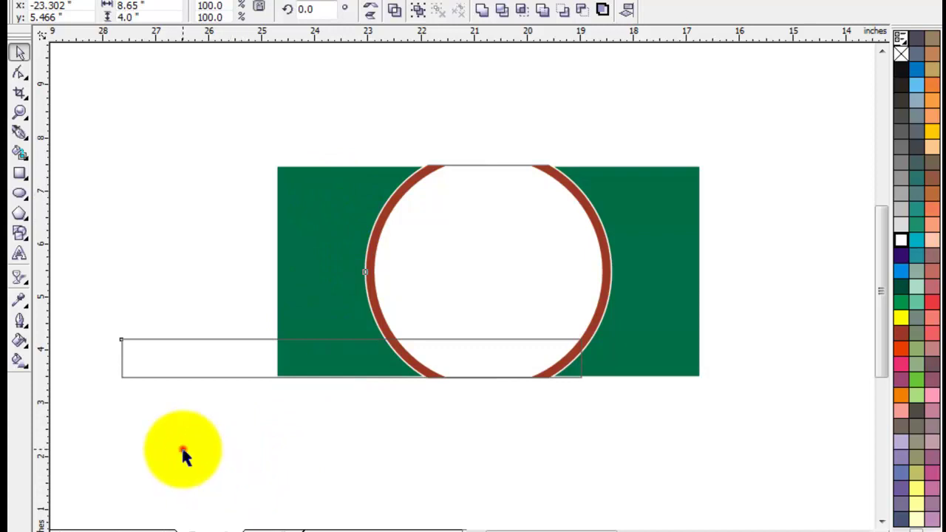
{"action": "left_click_drag", "start_coordinate": [197, 357], "coordinate": [336, 343]}
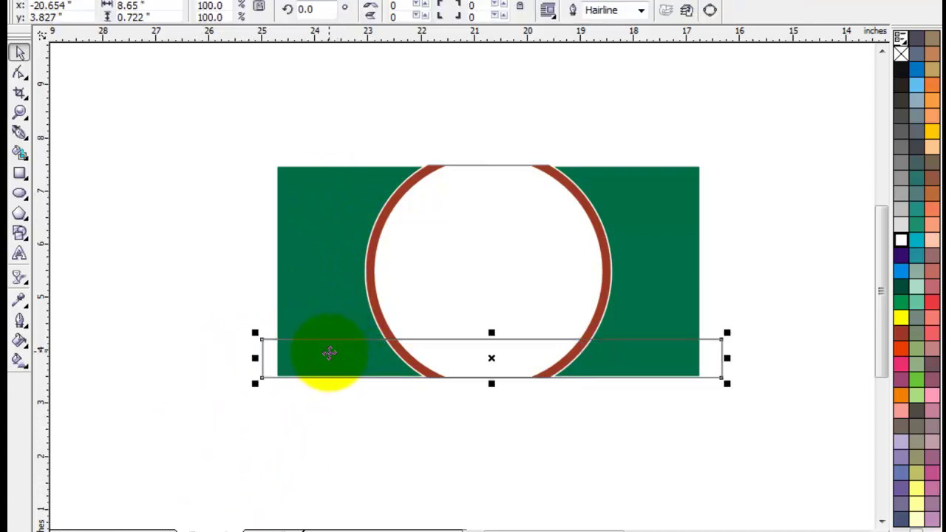
Step: Fill the rectangle across the lower part of the design with white and give it a blue outline 4.0 pt wide
{"action": "left_click", "coordinate": [901, 241]}
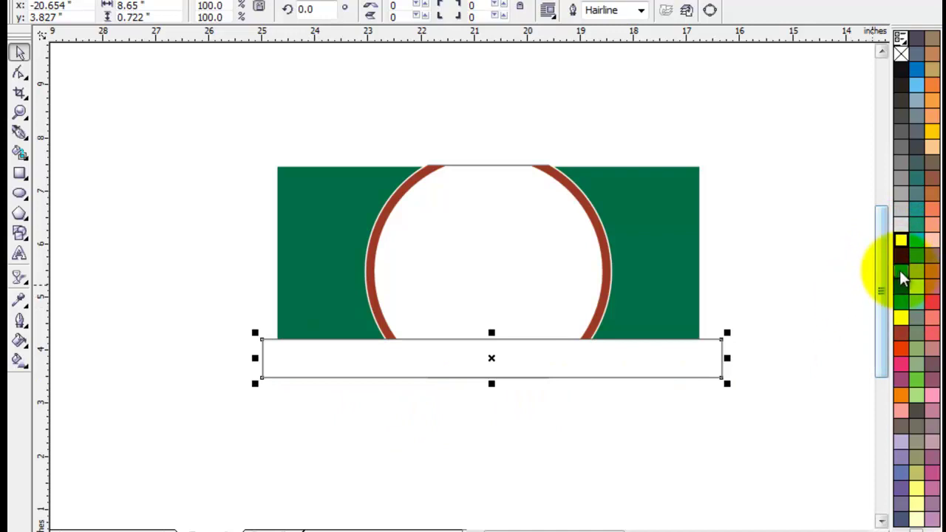
{"action": "right_click", "coordinate": [900, 271]}
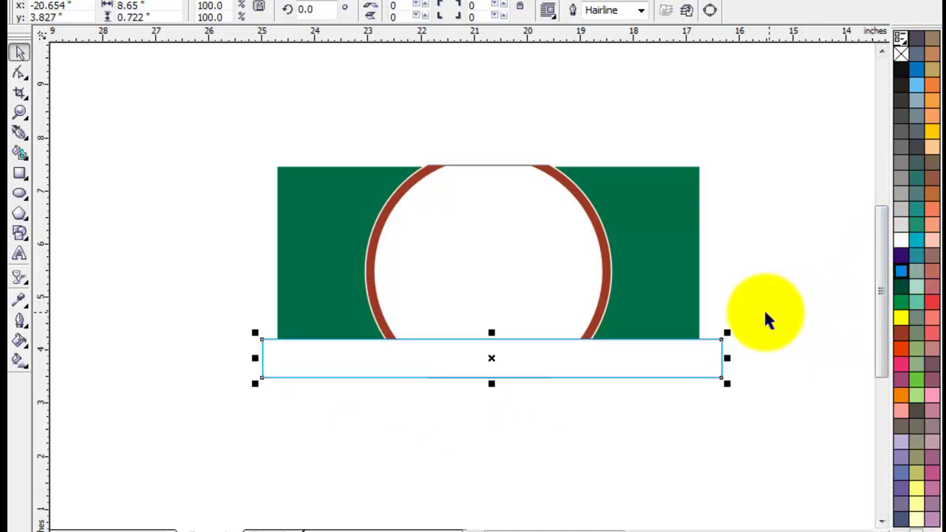
{"action": "key", "text": "F12"}
{"action": "left_click", "coordinate": [372, 167]}
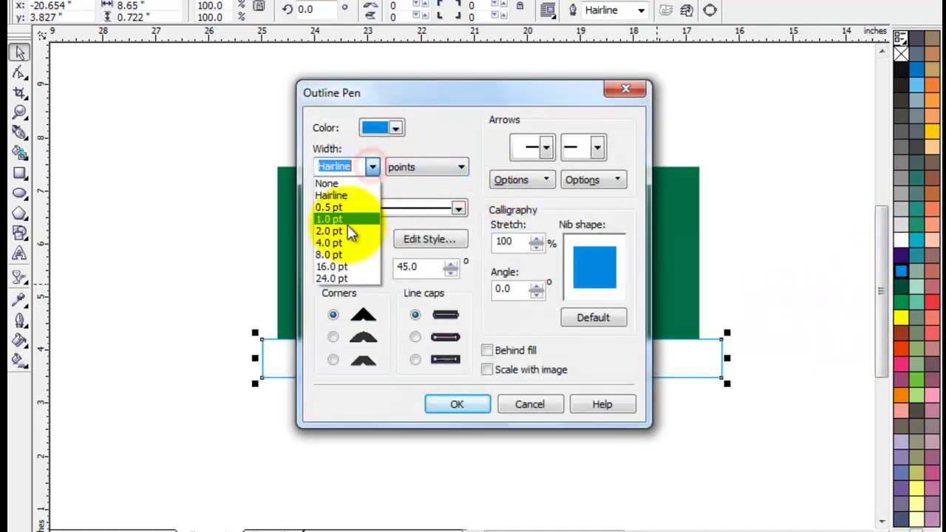
{"action": "left_click", "coordinate": [340, 244]}
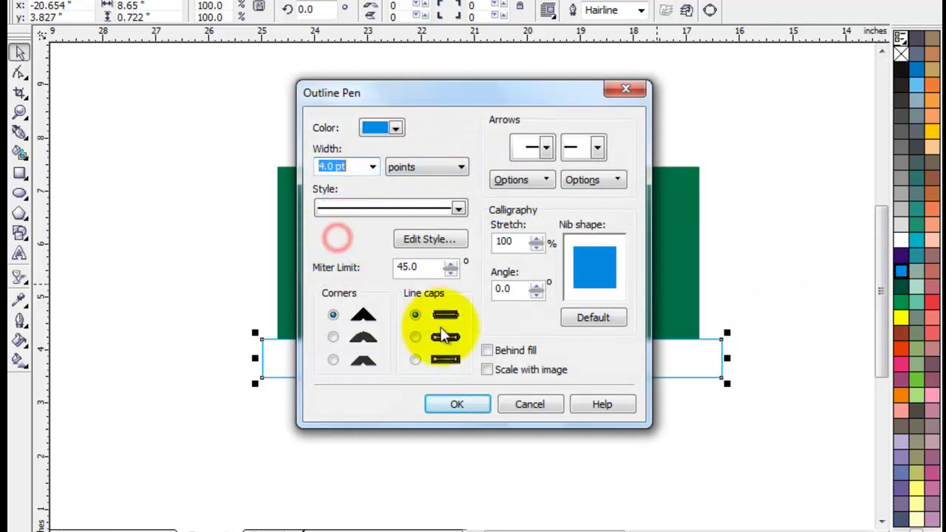
{"action": "left_click", "coordinate": [459, 405]}
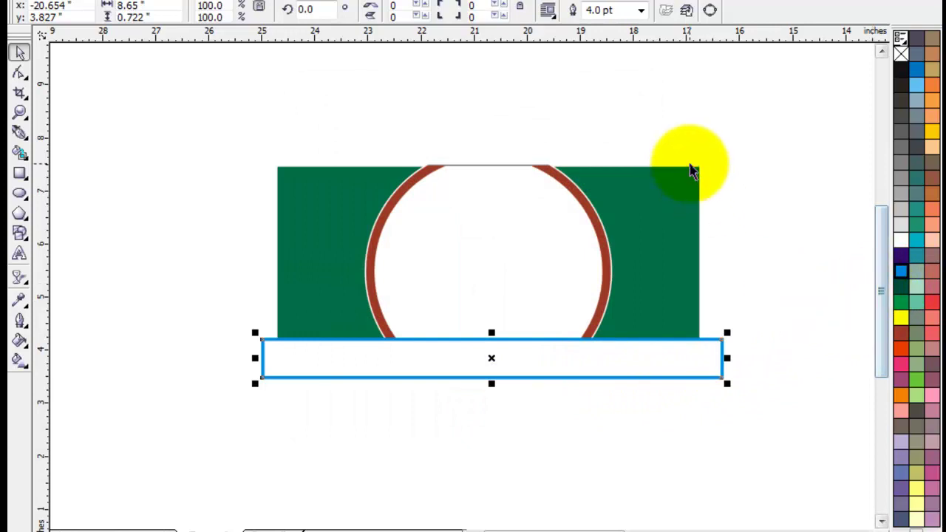
Step: Set the white rectangle's outline to lie behind the fill and to scale with the image
{"action": "key", "text": "F12"}
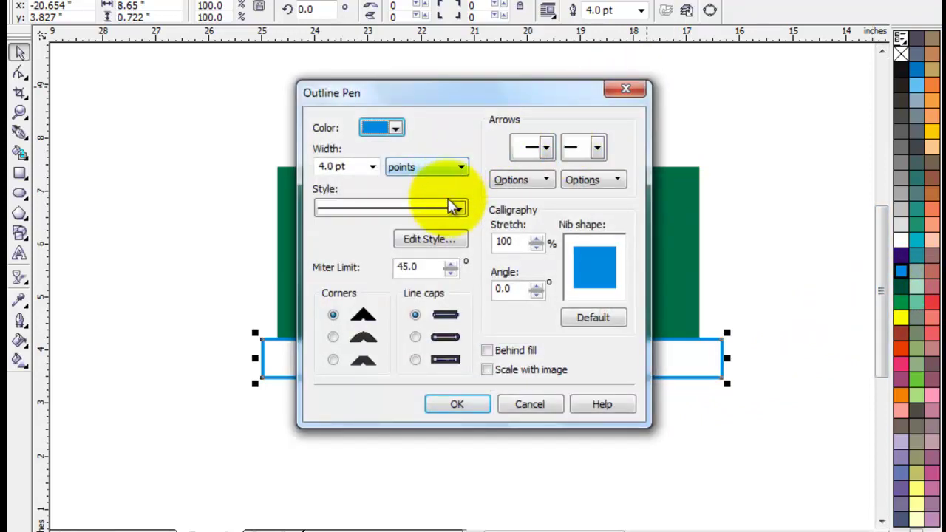
{"action": "left_click", "coordinate": [510, 369]}
{"action": "left_click", "coordinate": [516, 350]}
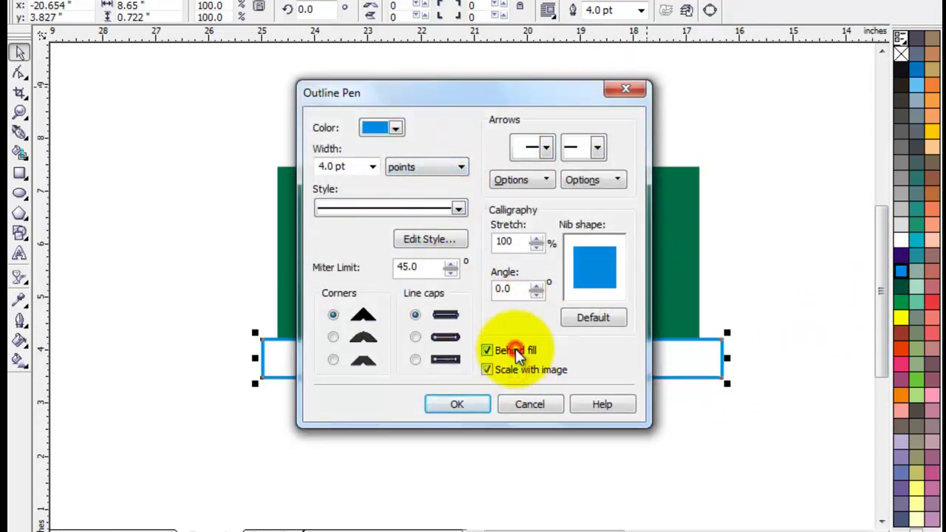
{"action": "left_click", "coordinate": [443, 407]}
{"action": "left_click", "coordinate": [604, 439]}
{"action": "left_click", "coordinate": [680, 416]}
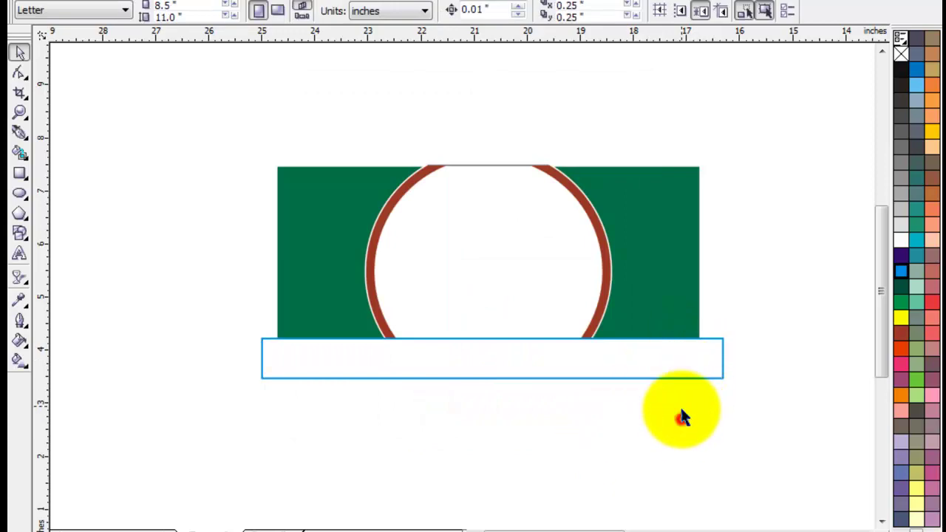
Step: Bring the flag picture images (2) from the picture folder into the drawing
{"action": "scroll", "coordinate": [774, 279], "scroll_direction": "up", "scroll_amount": 1}
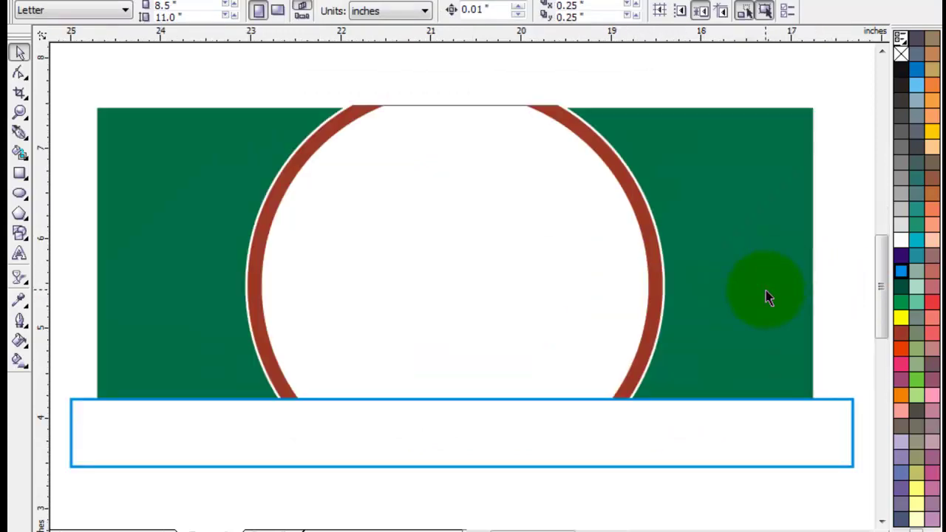
{"action": "left_click_drag", "start_coordinate": [874, 255], "coordinate": [880, 266]}
{"action": "left_click", "coordinate": [570, 453]}
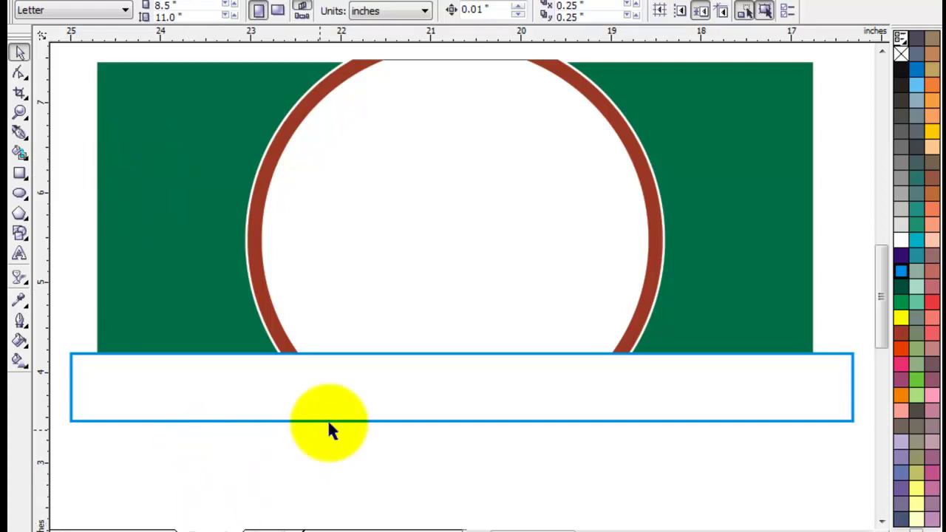
{"action": "left_click", "coordinate": [177, 477]}
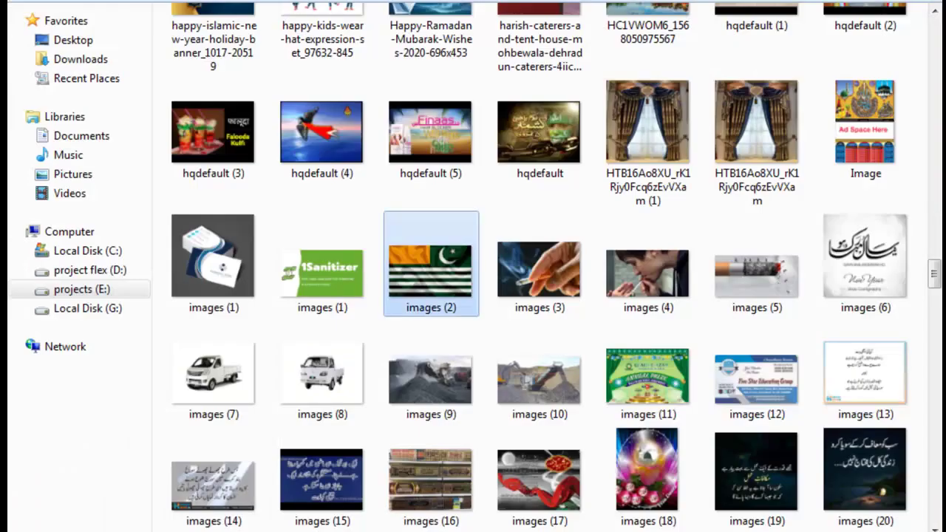
{"action": "left_click_drag", "start_coordinate": [443, 255], "coordinate": [431, 278]}
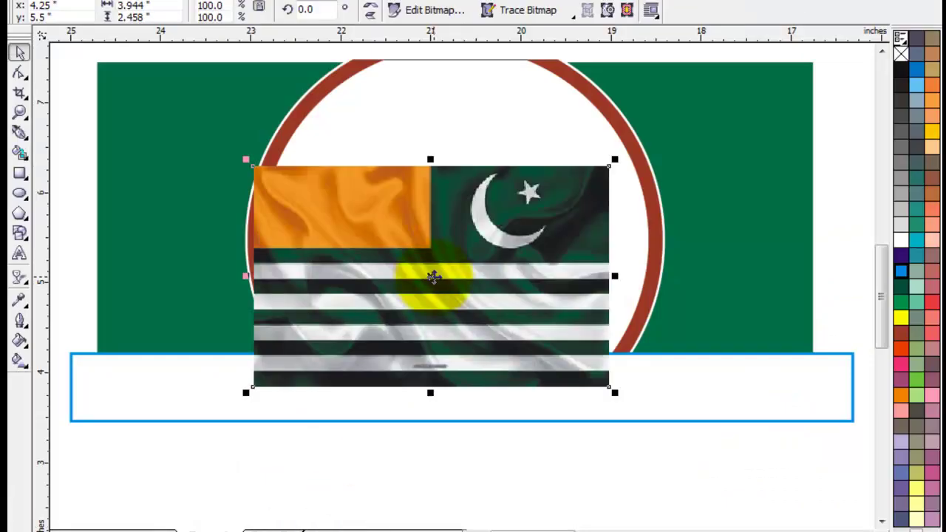
{"action": "scroll", "coordinate": [439, 278], "scroll_direction": "up", "scroll_amount": 2}
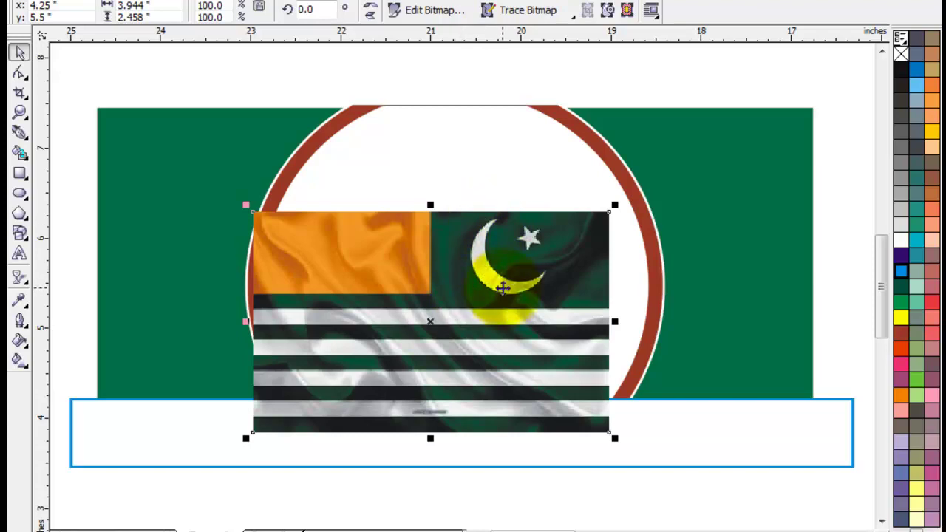
Step: Move the flag picture up and to the right so that its crescent and star section sits beyond the design
{"action": "left_click", "coordinate": [710, 192]}
{"action": "key", "text": "z"}
{"action": "left_click_drag", "start_coordinate": [855, 86], "coordinate": [650, 261]}
{"action": "left_click", "coordinate": [19, 52]}
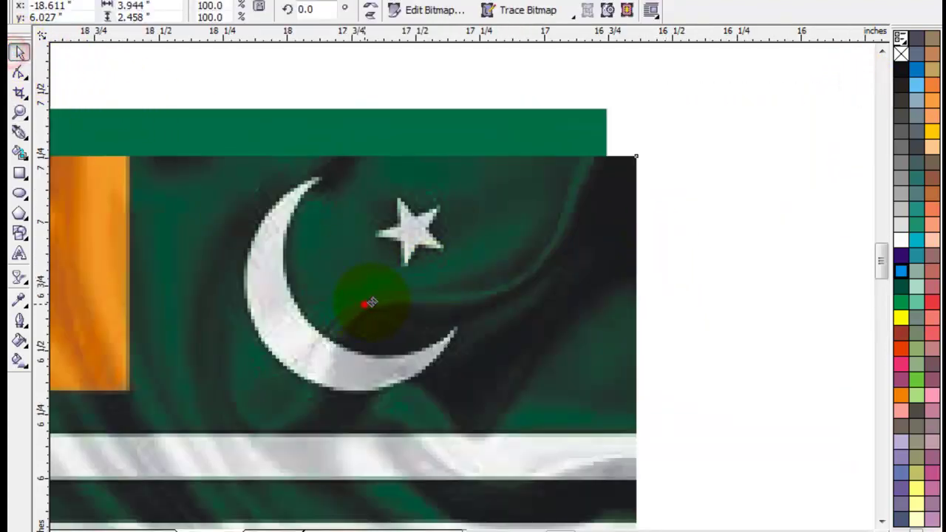
{"action": "left_click_drag", "start_coordinate": [369, 302], "coordinate": [541, 250]}
{"action": "left_click", "coordinate": [882, 50]}
{"action": "left_click", "coordinate": [882, 50]}
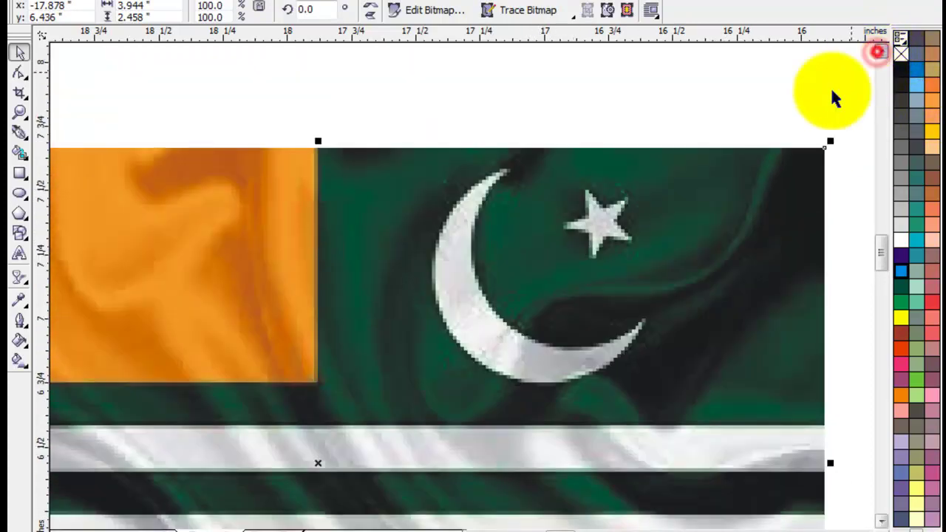
{"action": "left_click", "coordinate": [791, 108]}
{"action": "scroll", "coordinate": [861, 521], "scroll_direction": "right", "scroll_amount": 3}
{"action": "left_click", "coordinate": [693, 157]}
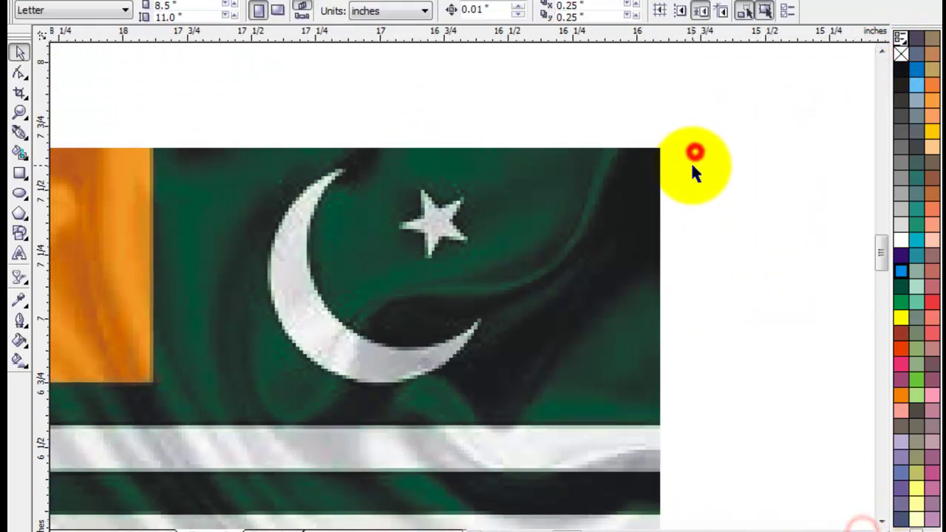
Step: Draw a circle about 0.876 inches in diameter, outlined in white, matching the outer edge of the flag's crescent
{"action": "left_click", "coordinate": [19, 195]}
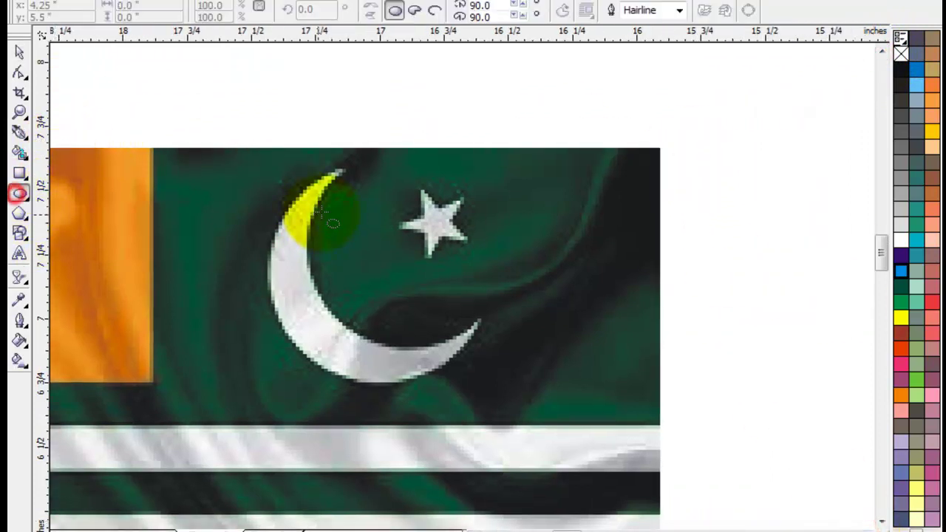
{"action": "left_click_drag", "start_coordinate": [277, 148], "coordinate": [509, 381]}
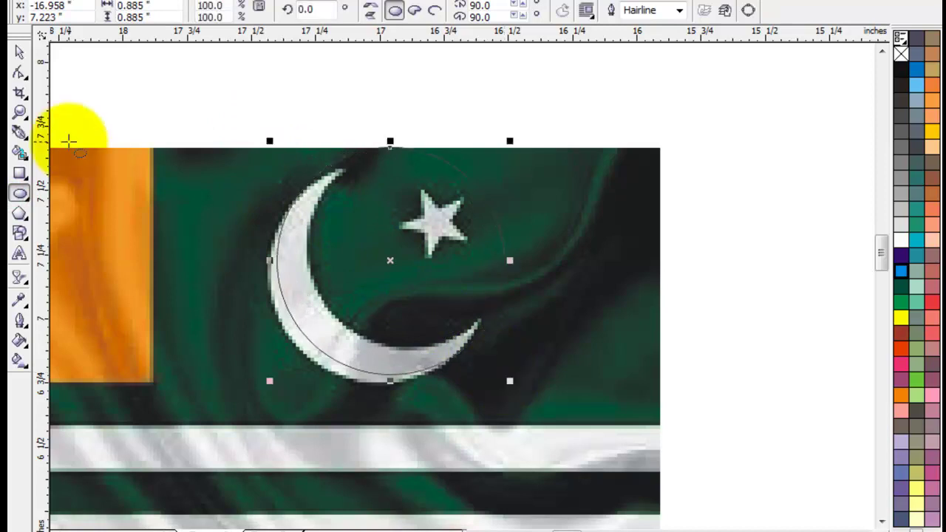
{"action": "left_click", "coordinate": [19, 52]}
{"action": "left_click_drag", "start_coordinate": [403, 264], "coordinate": [382, 273]}
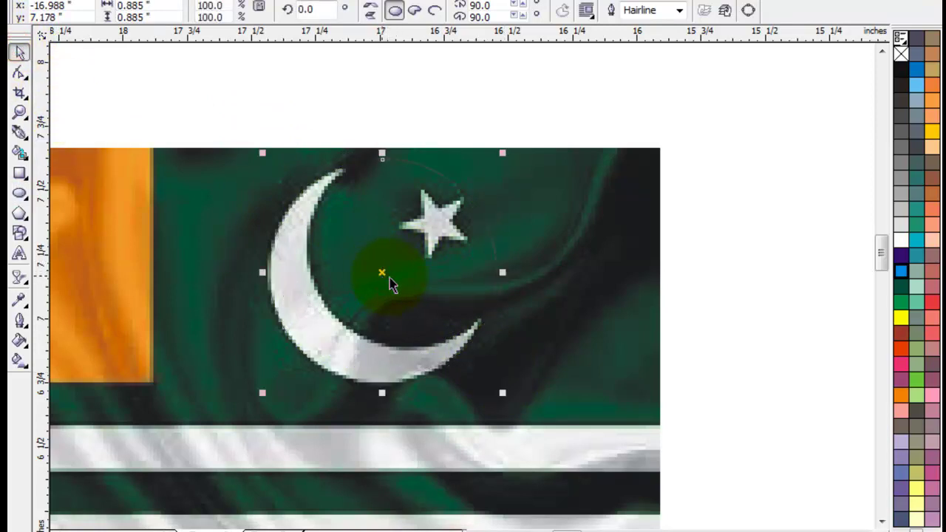
{"action": "right_click", "coordinate": [898, 242]}
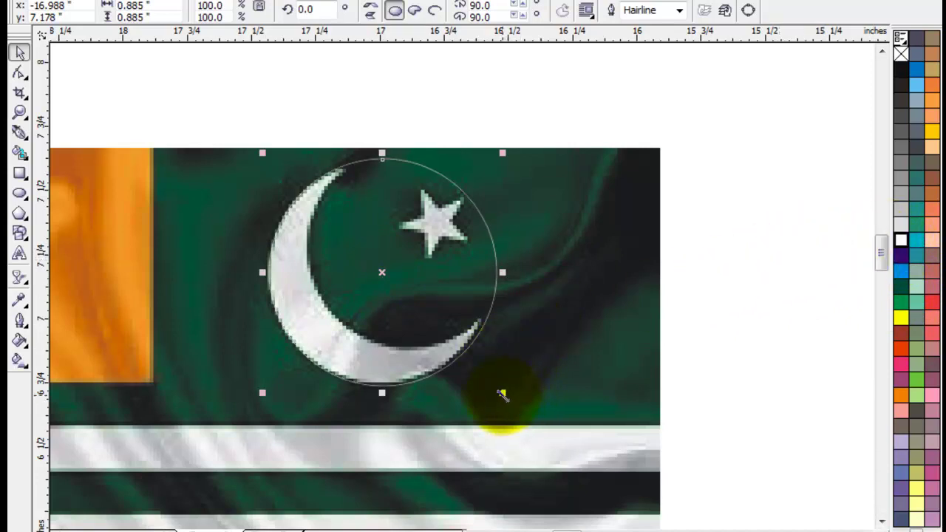
{"action": "left_click_drag", "start_coordinate": [502, 395], "coordinate": [500, 399]}
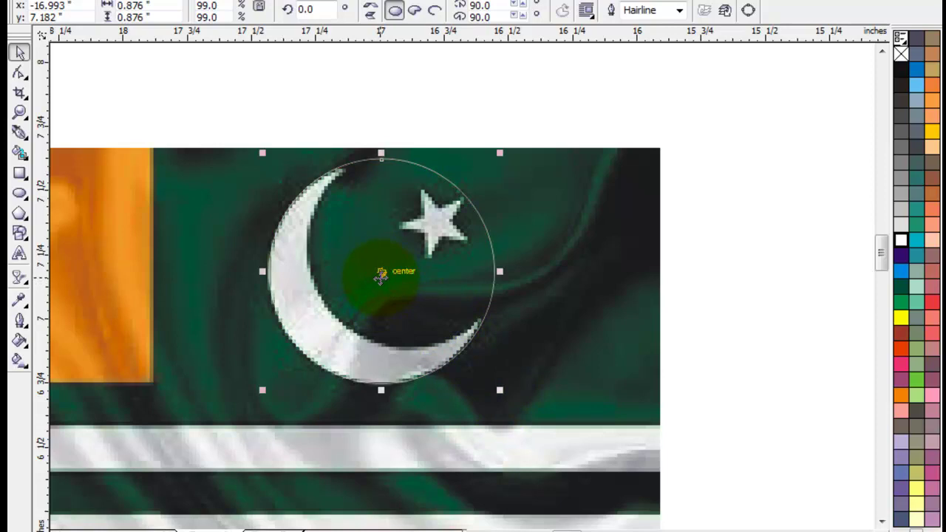
Step: Duplicate the circle up and to the right so that the copy follows the crescent's inner edge
{"action": "left_click_drag", "start_coordinate": [381, 275], "coordinate": [423, 249]}
{"action": "right_click", "coordinate": [422, 249]}
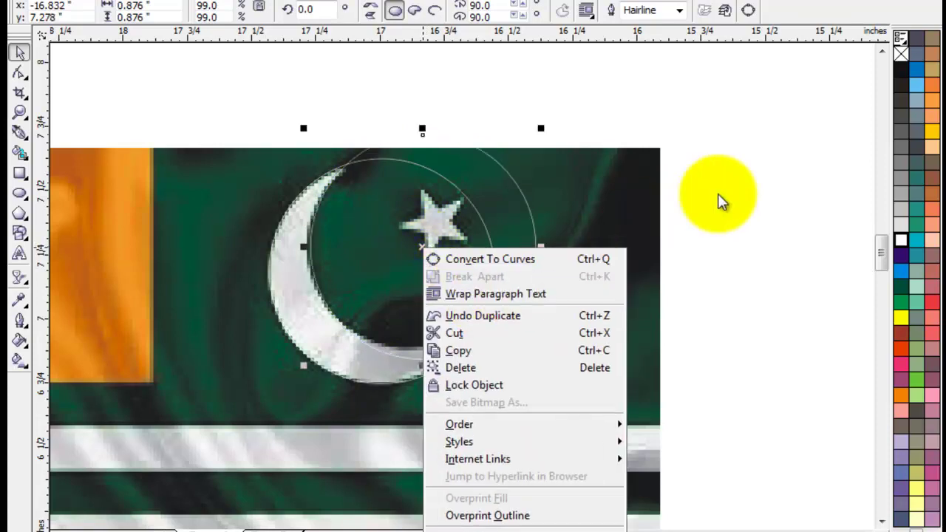
{"action": "left_click", "coordinate": [736, 201]}
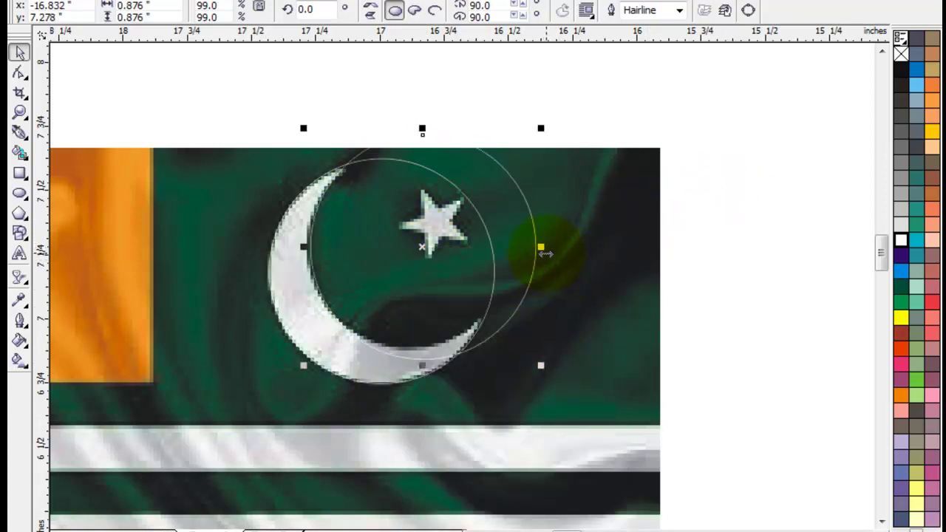
Step: Try narrowing the duplicate circle to about 0.811 inches wide, and undo the change
{"action": "left_click_drag", "start_coordinate": [542, 249], "coordinate": [527, 252]}
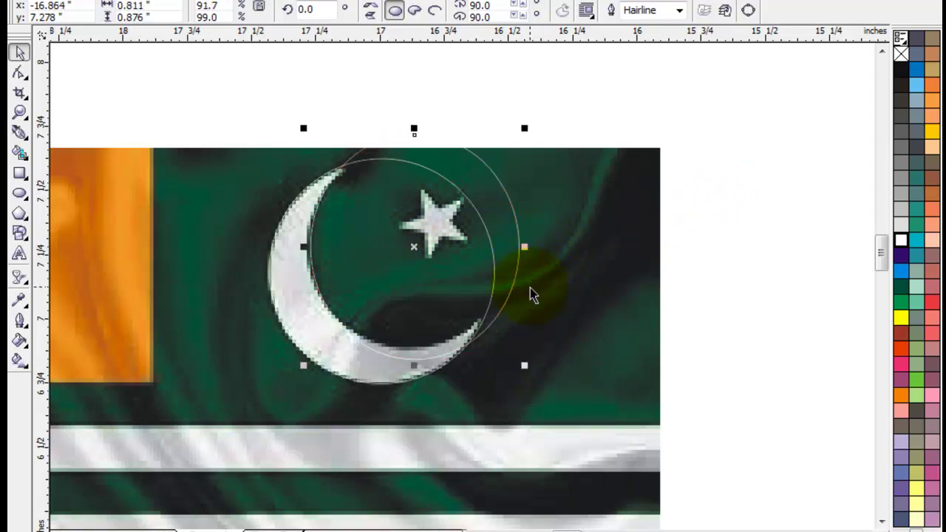
{"action": "key", "text": "ctrl+z"}
{"action": "left_click", "coordinate": [540, 363]}
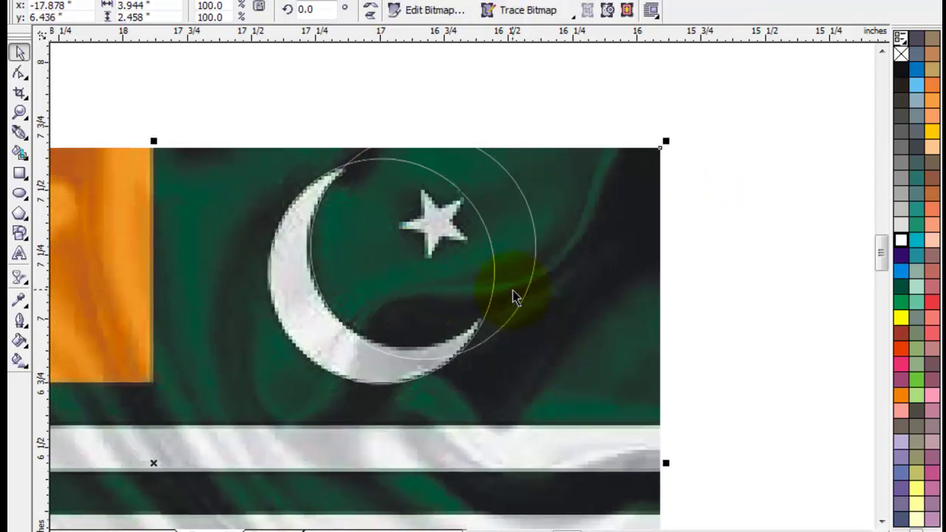
Step: Scale the duplicate circle down to about 0.793 inches and shift it slightly to fit the crescent's inner curve
{"action": "left_click", "coordinate": [513, 290]}
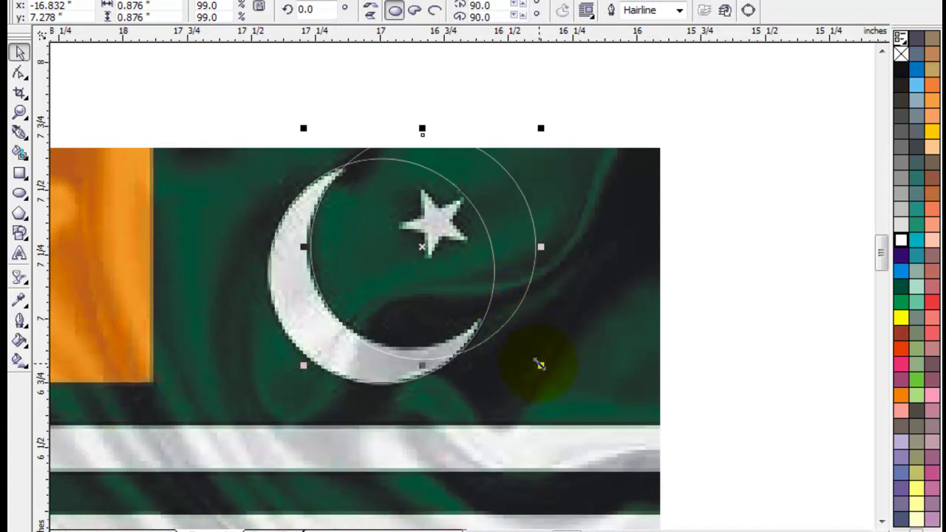
{"action": "left_click_drag", "start_coordinate": [543, 366], "coordinate": [529, 358]}
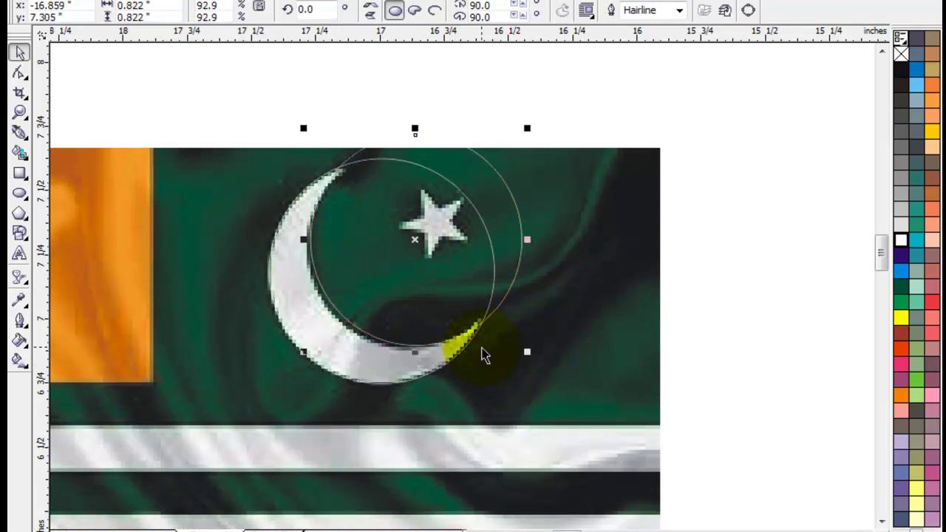
{"action": "left_click_drag", "start_coordinate": [530, 126], "coordinate": [520, 136]}
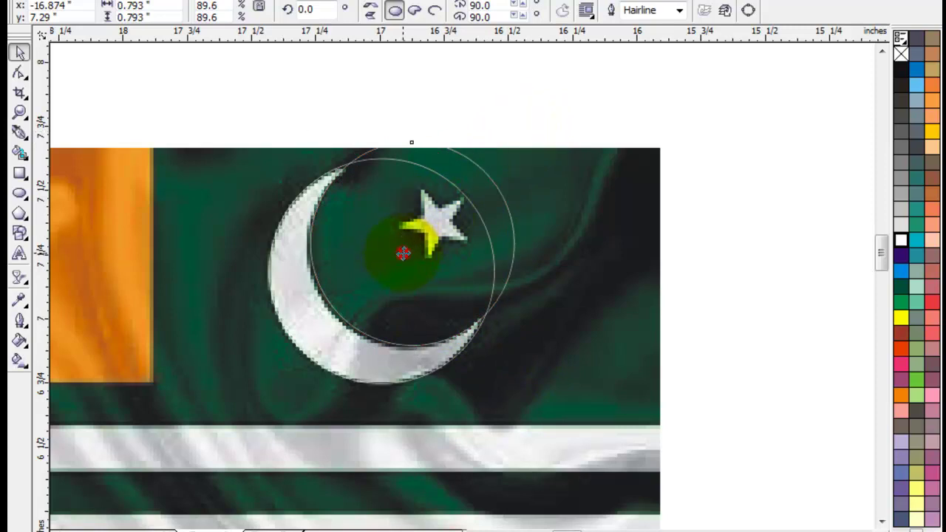
{"action": "left_click_drag", "start_coordinate": [400, 254], "coordinate": [398, 255]}
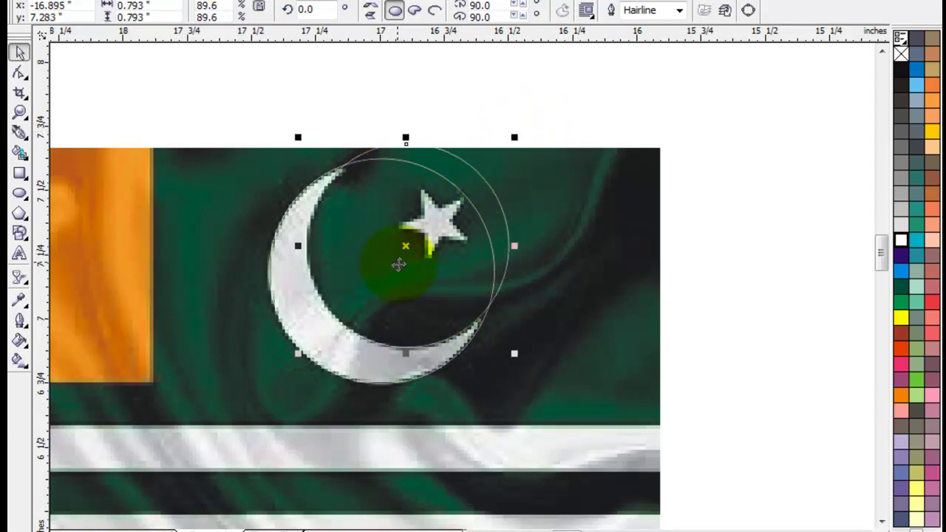
{"action": "left_click", "coordinate": [854, 275]}
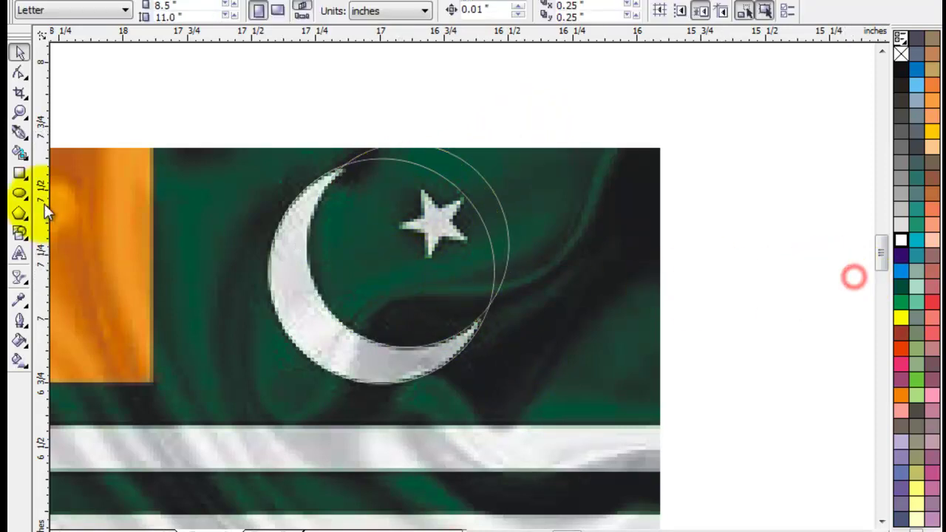
Step: Try Smart Fill on the crescent area between the two circles, and undo the fill
{"action": "left_click", "coordinate": [20, 154]}
{"action": "left_click", "coordinate": [306, 318]}
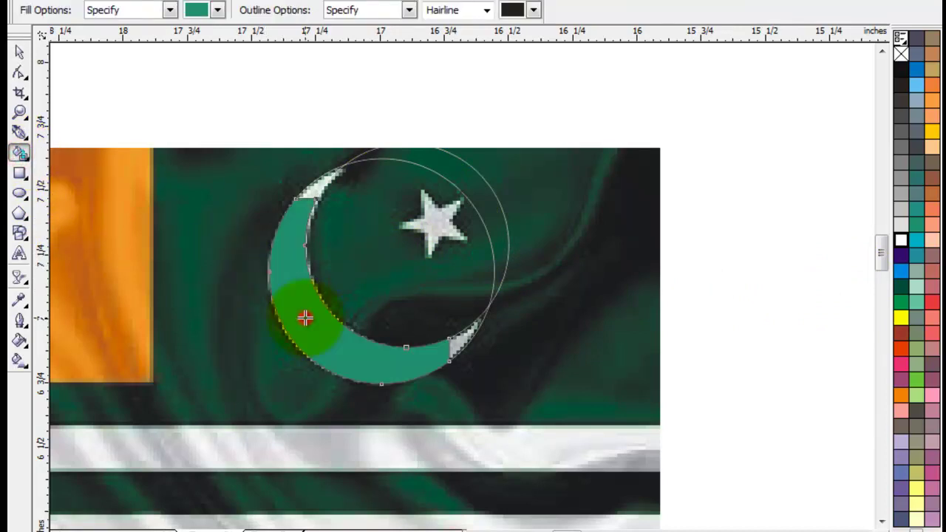
{"action": "key", "text": "ctrl+z"}
Step: Move both circles together horizontally onto the empty area beside the flag picture and give them a dark blue outline
{"action": "left_click", "coordinate": [20, 52]}
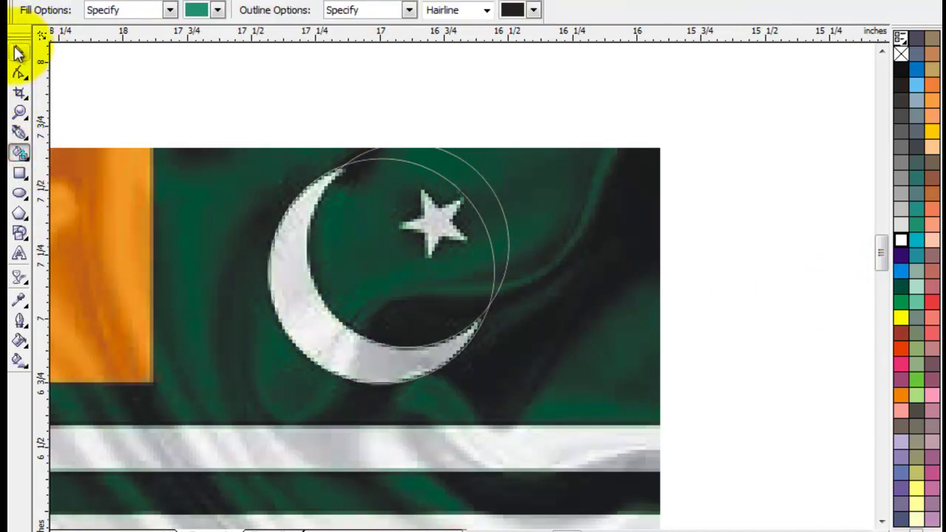
{"action": "left_click_drag", "start_coordinate": [247, 94], "coordinate": [559, 408]}
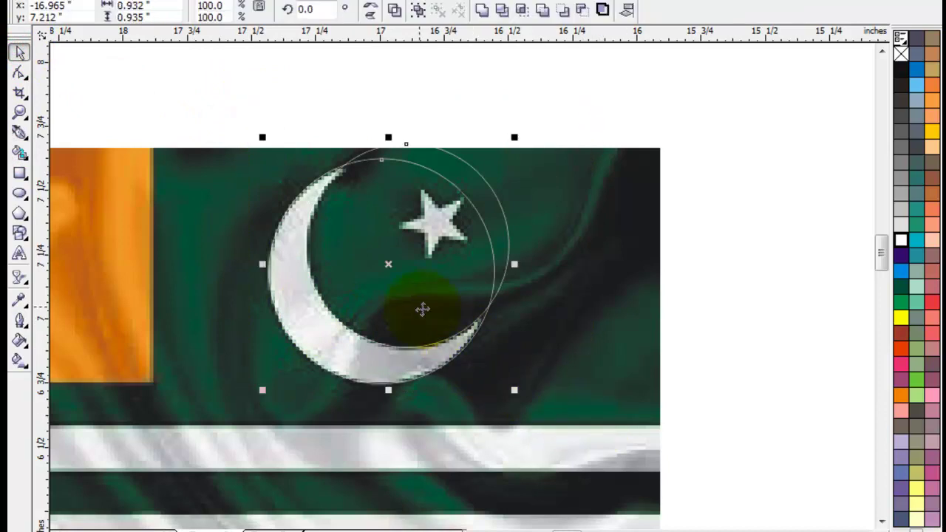
{"action": "left_click_drag", "start_coordinate": [386, 270], "coordinate": [781, 243]}
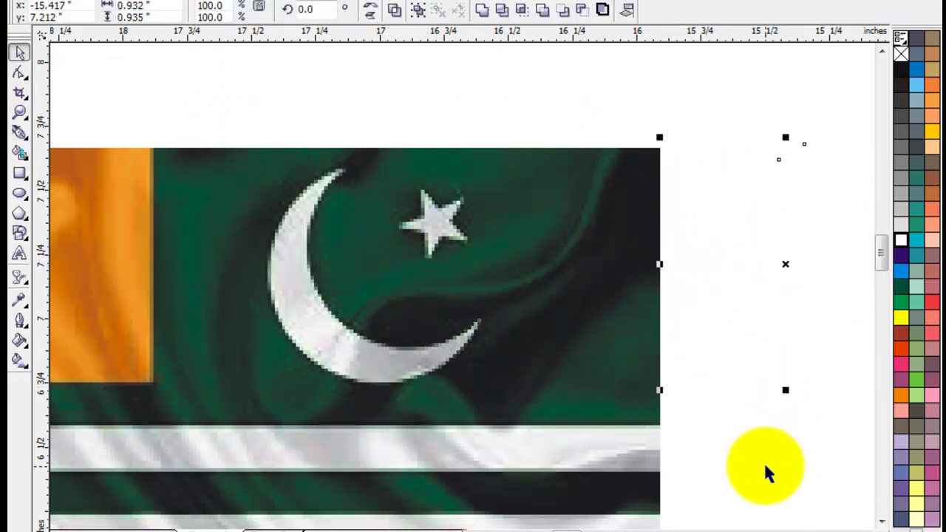
{"action": "right_click", "coordinate": [901, 255]}
{"action": "left_click", "coordinate": [863, 528]}
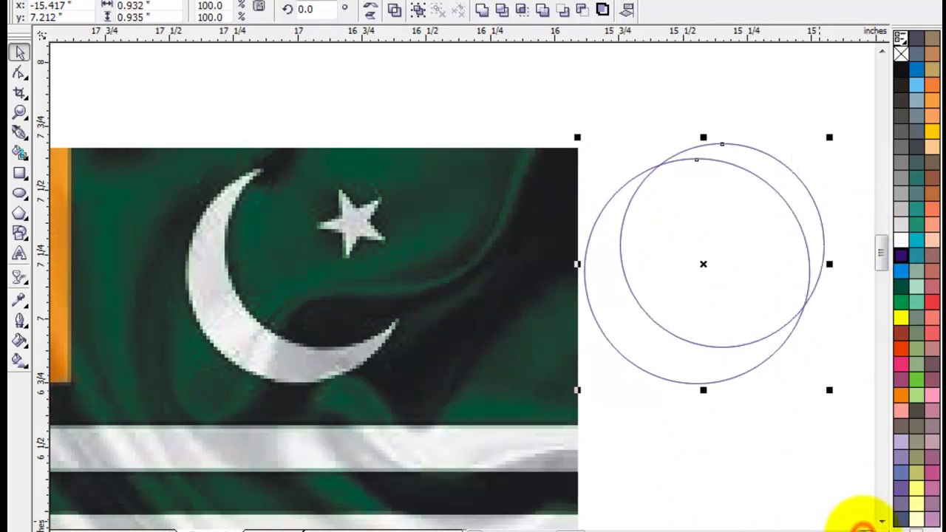
Step: Smart Fill the crescent area between the two circles beside the flag picture with green
{"action": "left_click", "coordinate": [863, 528]}
{"action": "left_click", "coordinate": [781, 347]}
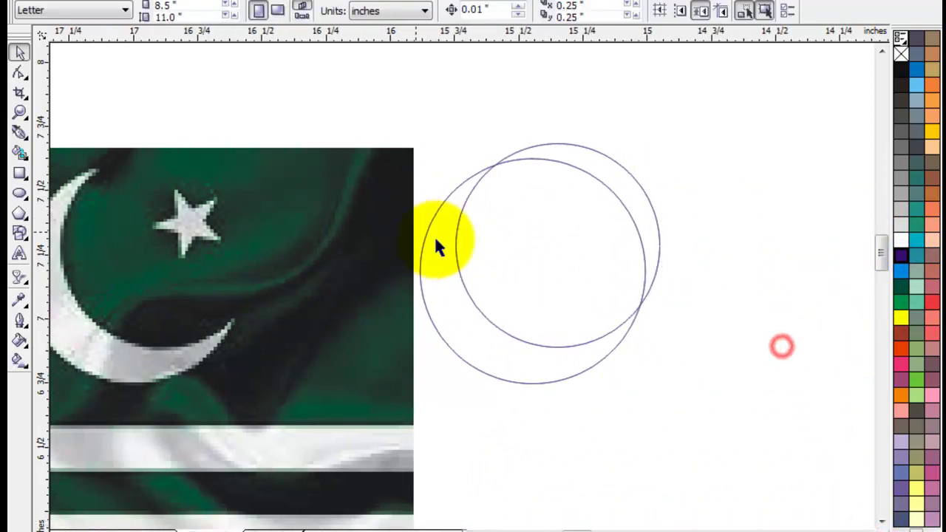
{"action": "left_click", "coordinate": [20, 154]}
{"action": "left_click", "coordinate": [446, 318]}
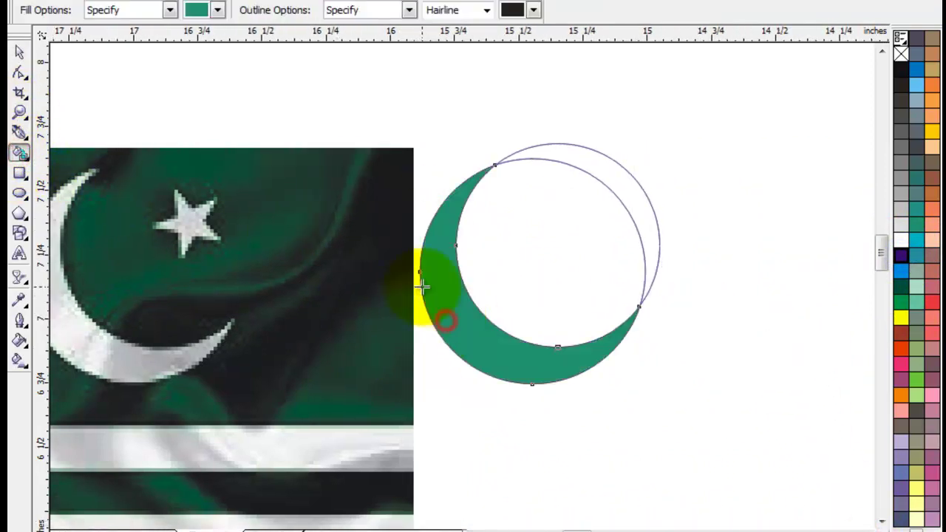
Step: Delete the two construction circles and keep only the filled crescent
{"action": "left_click", "coordinate": [20, 52]}
{"action": "left_click", "coordinate": [332, 74]}
{"action": "left_click_drag", "start_coordinate": [547, 207], "coordinate": [614, 186]}
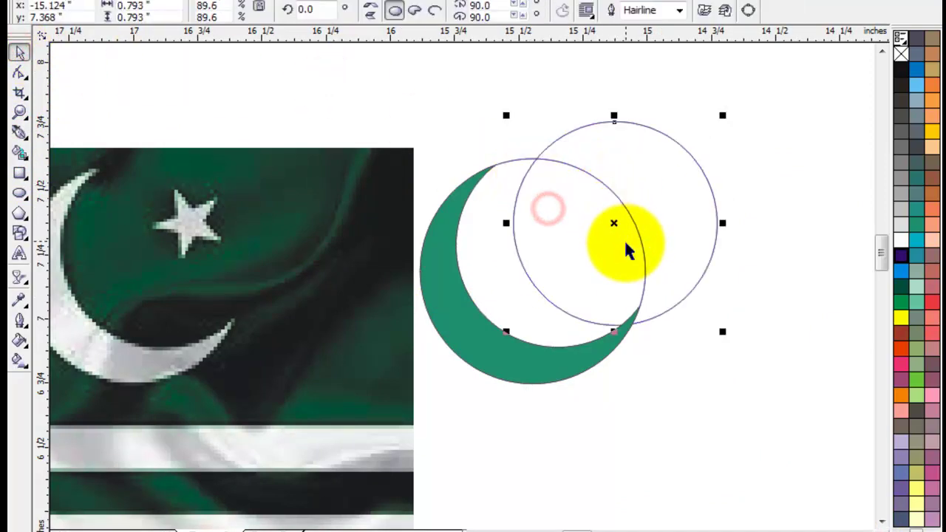
{"action": "key", "text": "ctrl+z"}
{"action": "key", "text": "Delete"}
{"action": "left_click", "coordinate": [753, 266]}
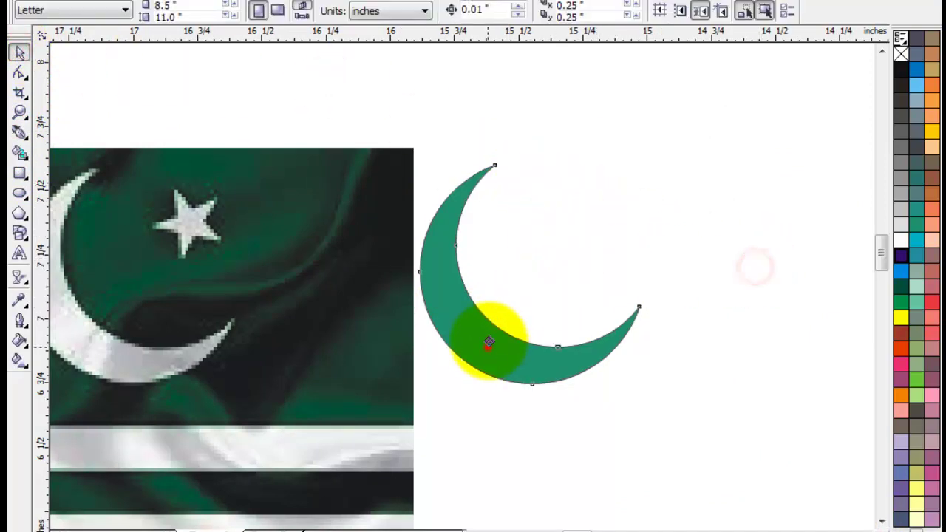
Step: Shift the crescent slightly away from the flag picture and fill it white
{"action": "left_click_drag", "start_coordinate": [487, 344], "coordinate": [506, 334]}
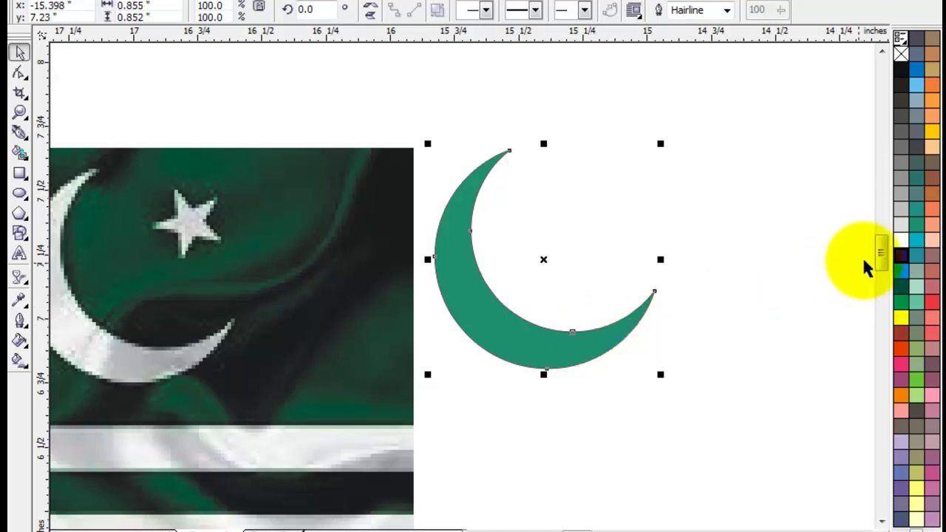
{"action": "left_click", "coordinate": [899, 241]}
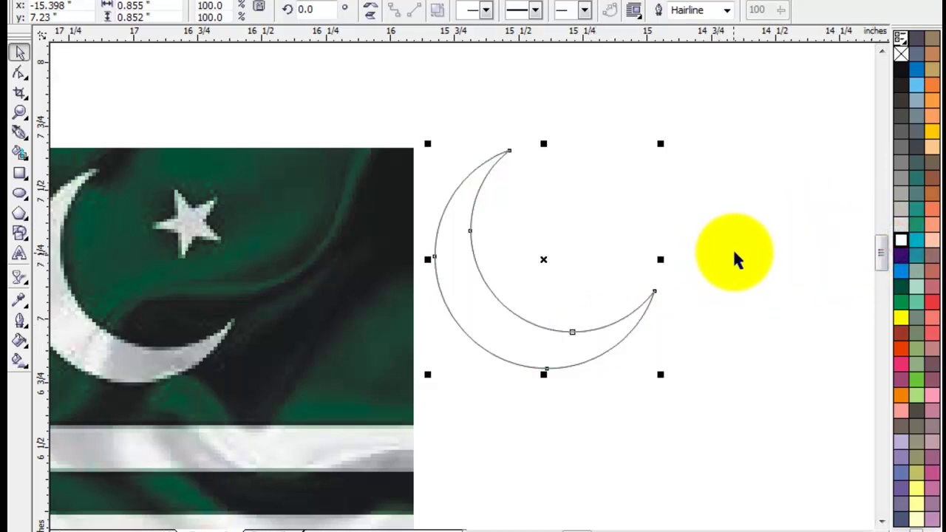
{"action": "left_click", "coordinate": [733, 253]}
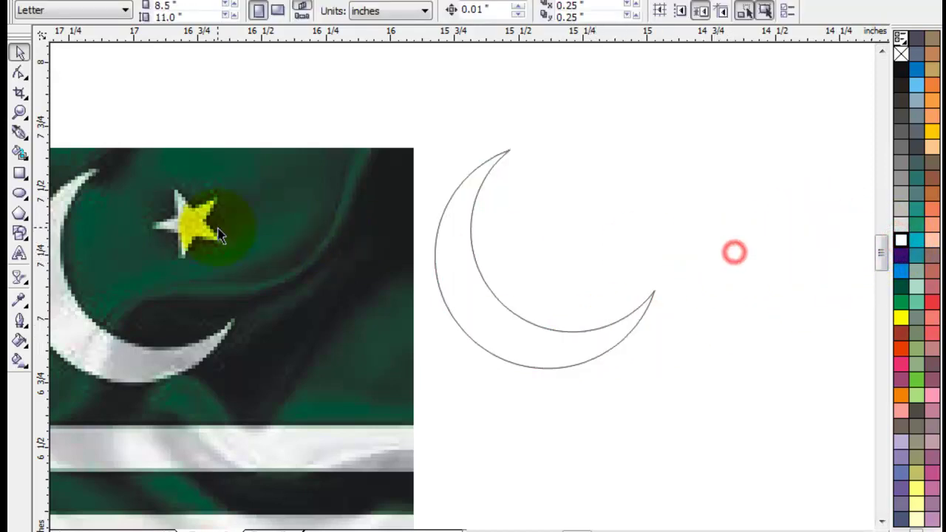
Step: Draw a five-pointed star about 0.3 inches wide with sharpness 53 inside the crescent's opening
{"action": "left_click", "coordinate": [26, 241]}
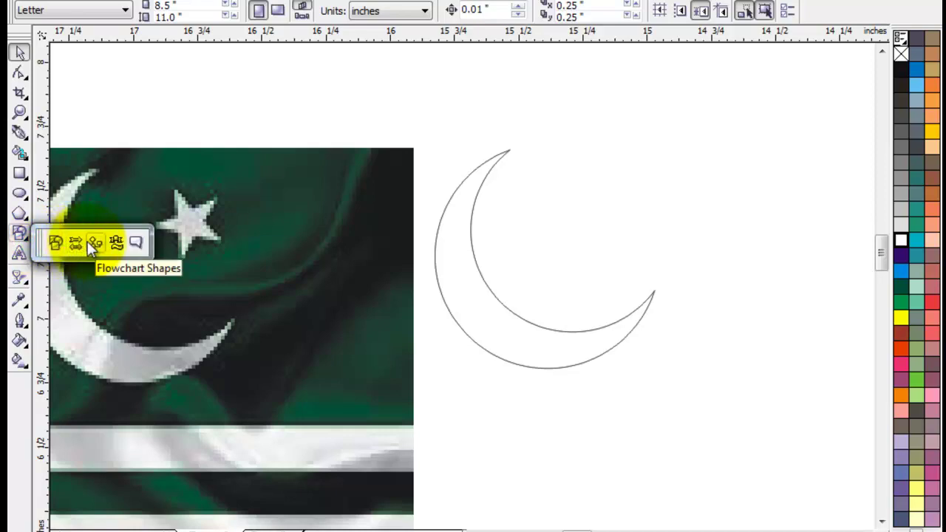
{"action": "left_click", "coordinate": [26, 218]}
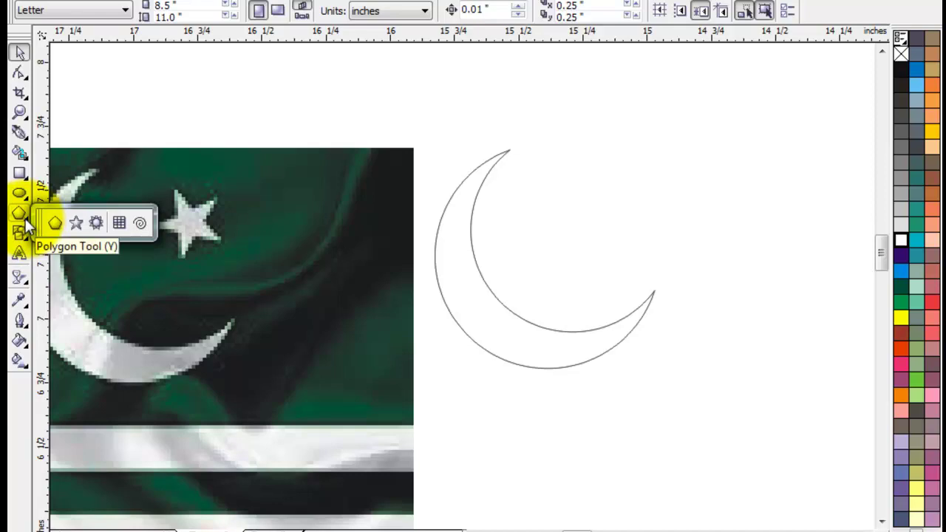
{"action": "left_click", "coordinate": [26, 240]}
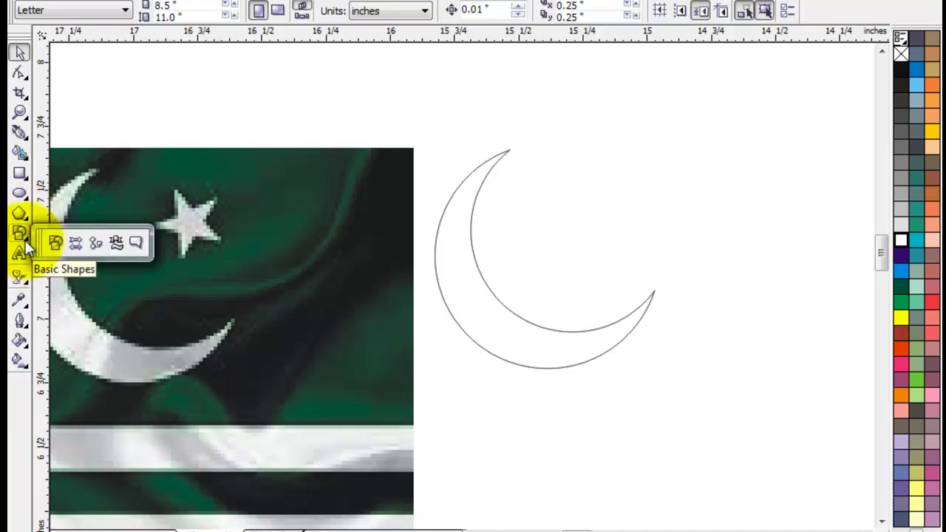
{"action": "left_click", "coordinate": [27, 219]}
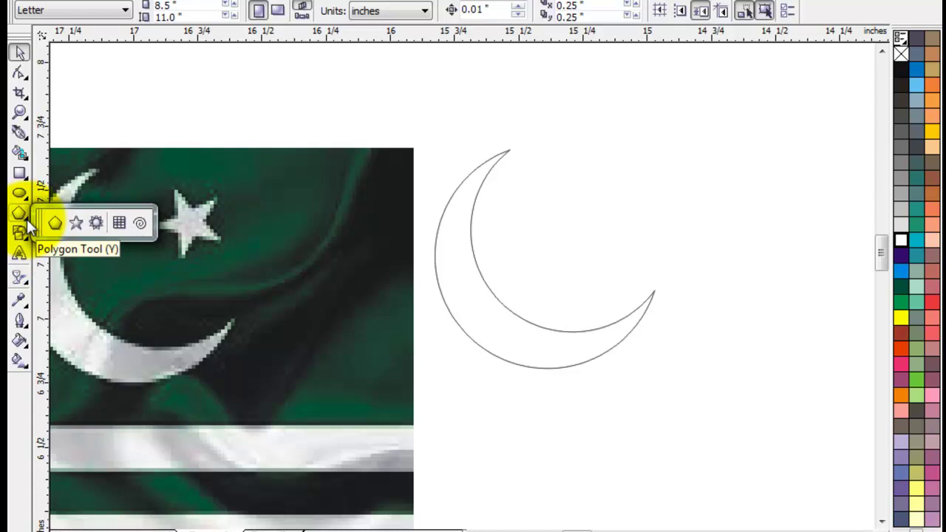
{"action": "left_click", "coordinate": [77, 224]}
{"action": "left_click_drag", "start_coordinate": [553, 172], "coordinate": [638, 254]}
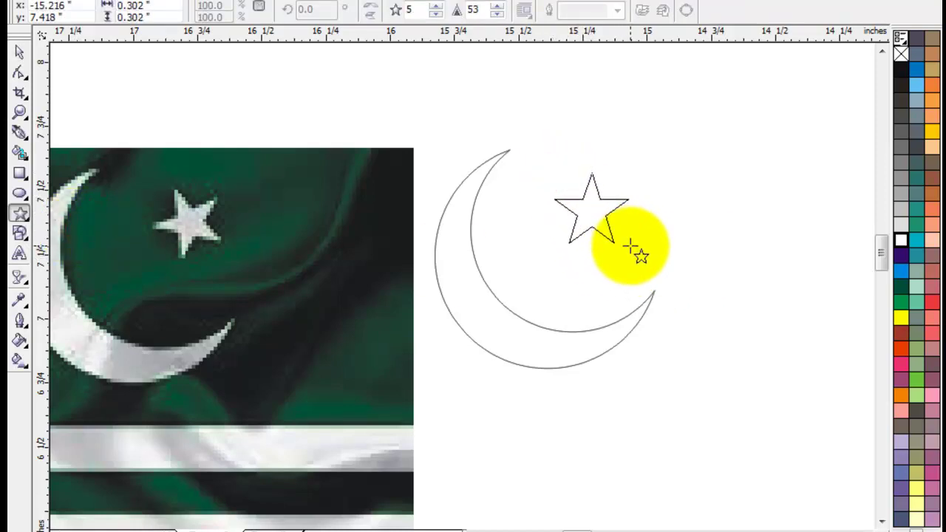
Step: Move the star onto the star in the flag picture and rotate it by about 24.9 degrees to match
{"action": "left_click", "coordinate": [19, 52]}
{"action": "left_click_drag", "start_coordinate": [601, 209], "coordinate": [209, 229]}
{"action": "left_click", "coordinate": [204, 229]}
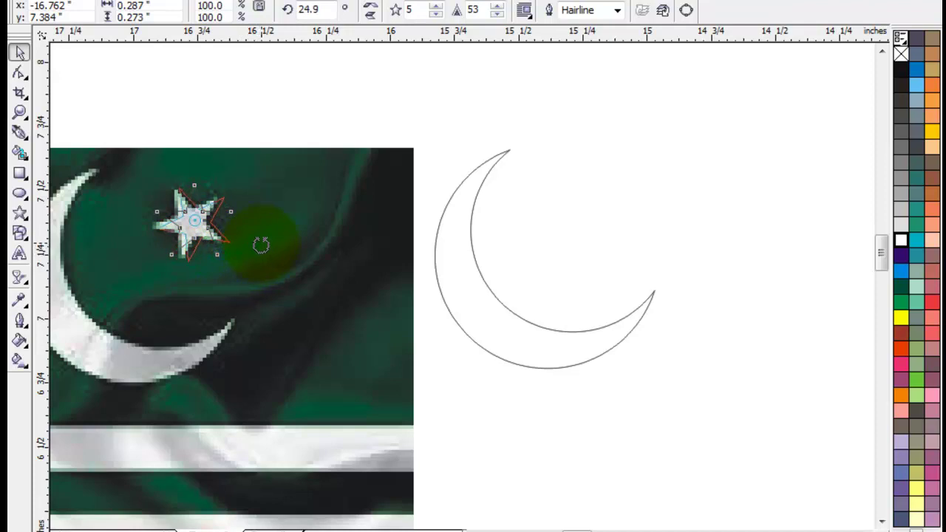
{"action": "left_click", "coordinate": [214, 233]}
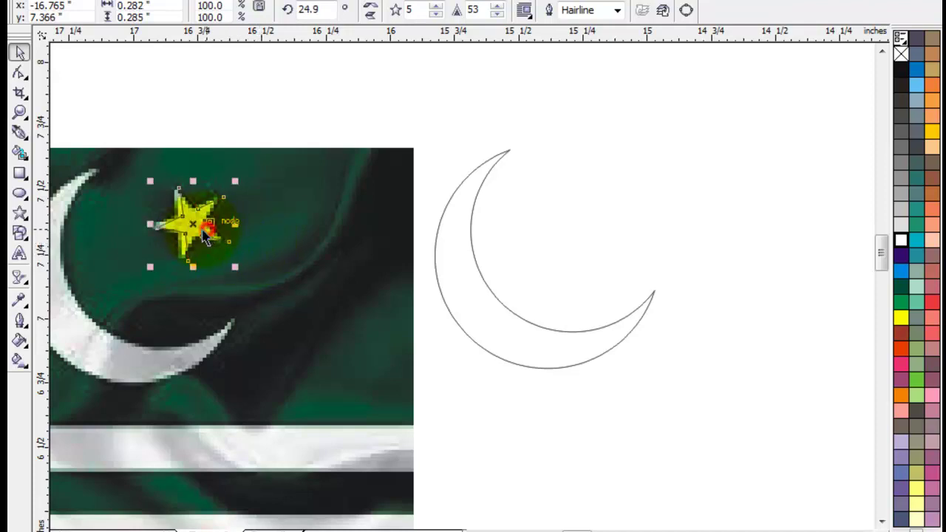
{"action": "left_click_drag", "start_coordinate": [194, 226], "coordinate": [584, 233]}
{"action": "key", "text": "Escape"}
{"action": "left_click", "coordinate": [682, 352]}
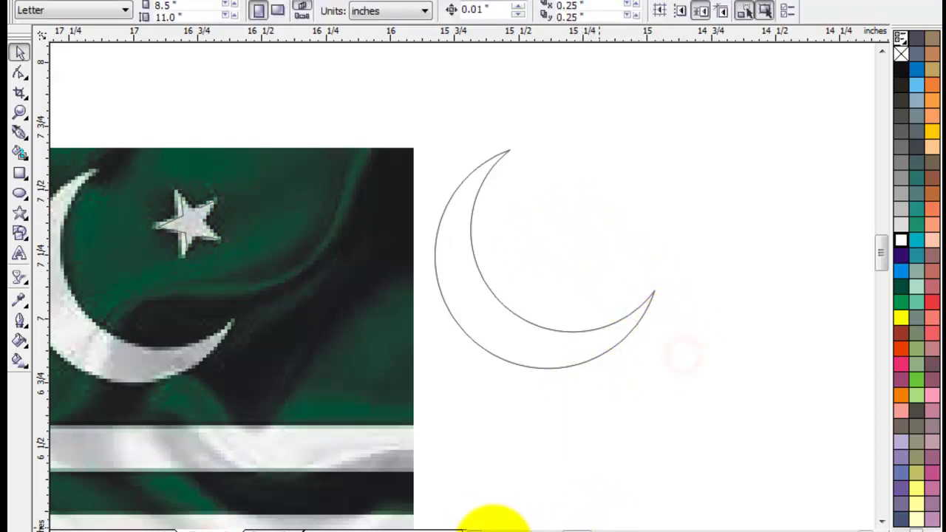
Step: Move the crescent onto the flag picture's crescent and fine-adjust the drawn star's position over the picture's star
{"action": "left_click_drag", "start_coordinate": [476, 526], "coordinate": [443, 526]}
{"action": "left_click_drag", "start_coordinate": [750, 329], "coordinate": [340, 346]}
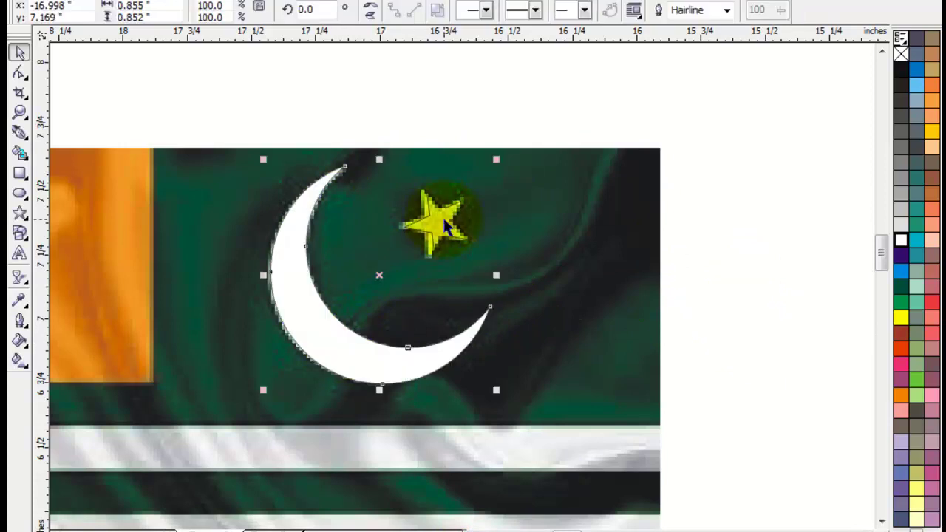
{"action": "mouse_move", "coordinate": [443, 215]}
{"action": "left_mouse_down"}
{"action": "mouse_move", "coordinate": [434, 216]}
{"action": "mouse_move", "coordinate": [442, 221]}
{"action": "left_mouse_up"}
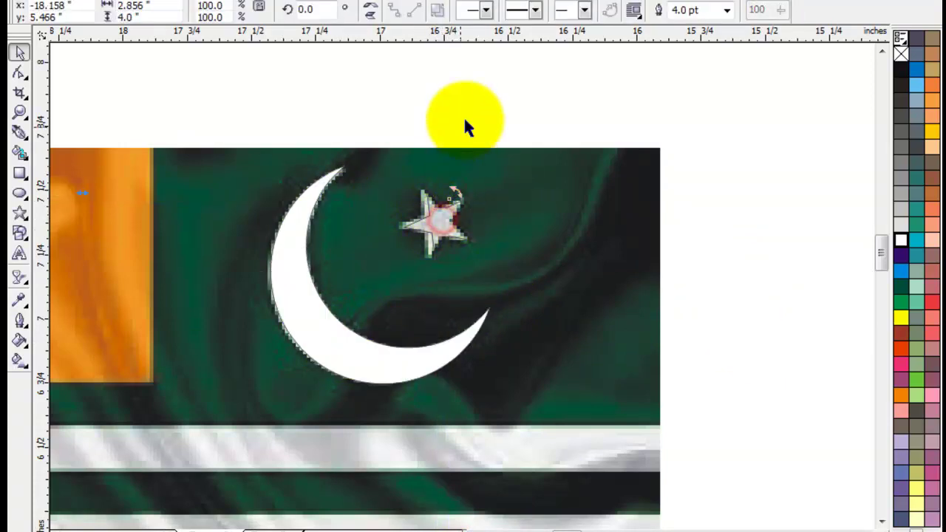
{"action": "left_click_drag", "start_coordinate": [498, 97], "coordinate": [374, 274]}
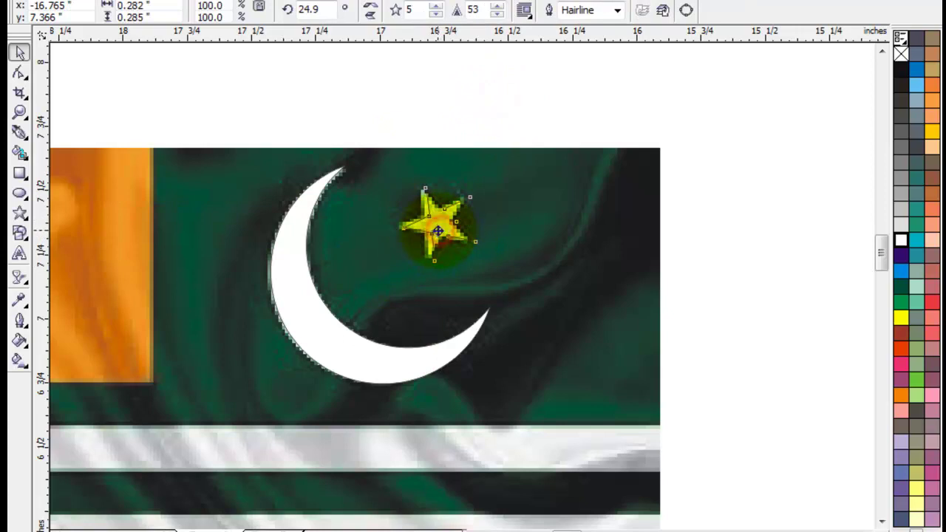
{"action": "left_click_drag", "start_coordinate": [442, 233], "coordinate": [585, 227]}
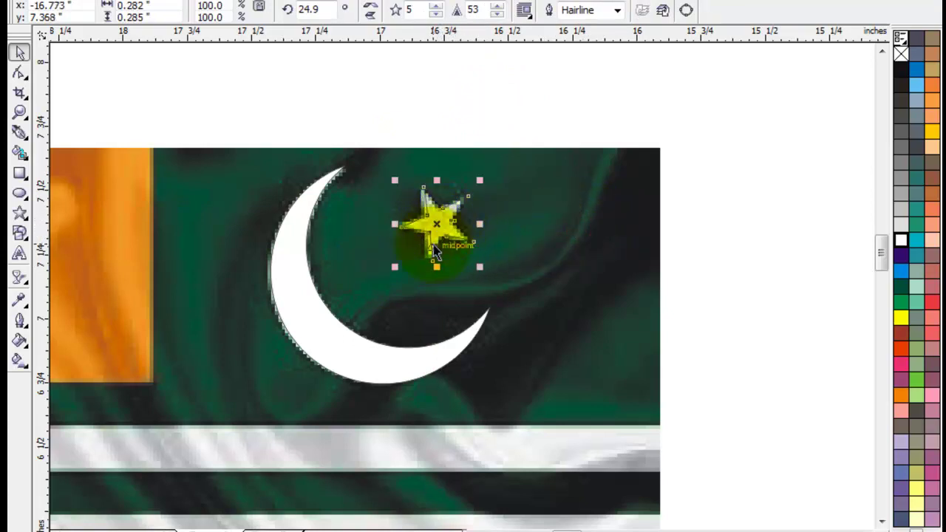
Step: Move the crescent and star together horizontally onto the empty area beside the flag picture, and delete the picture
{"action": "left_click", "coordinate": [317, 313]}
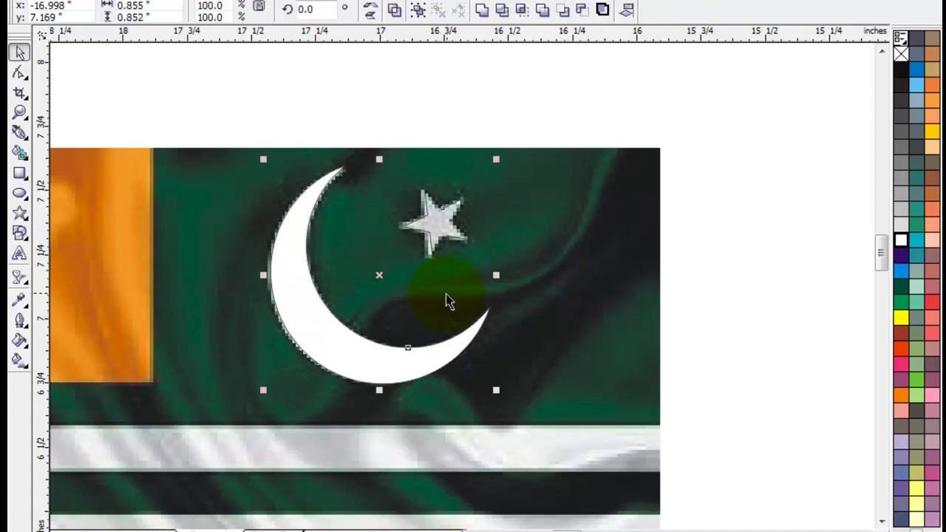
{"action": "left_click_drag", "start_coordinate": [314, 328], "coordinate": [729, 281]}
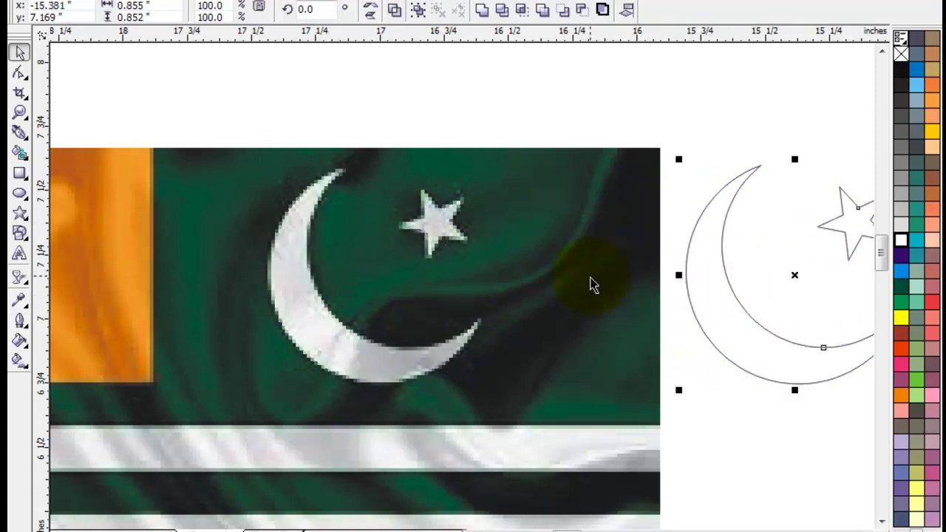
{"action": "left_click", "coordinate": [591, 288]}
{"action": "key", "text": "Delete"}
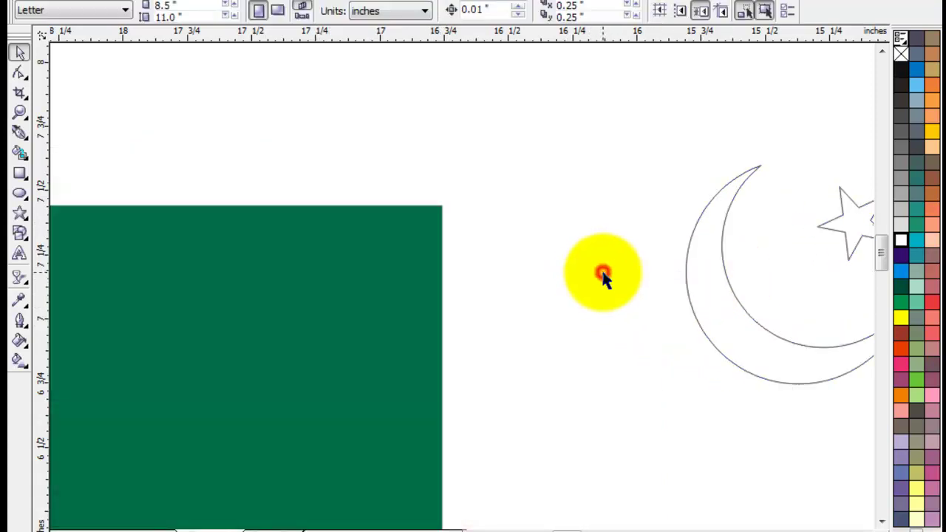
Step: Weld the crescent and star into a single shape
{"action": "key", "text": "F4"}
{"action": "left_click_drag", "start_coordinate": [771, 91], "coordinate": [848, 234]}
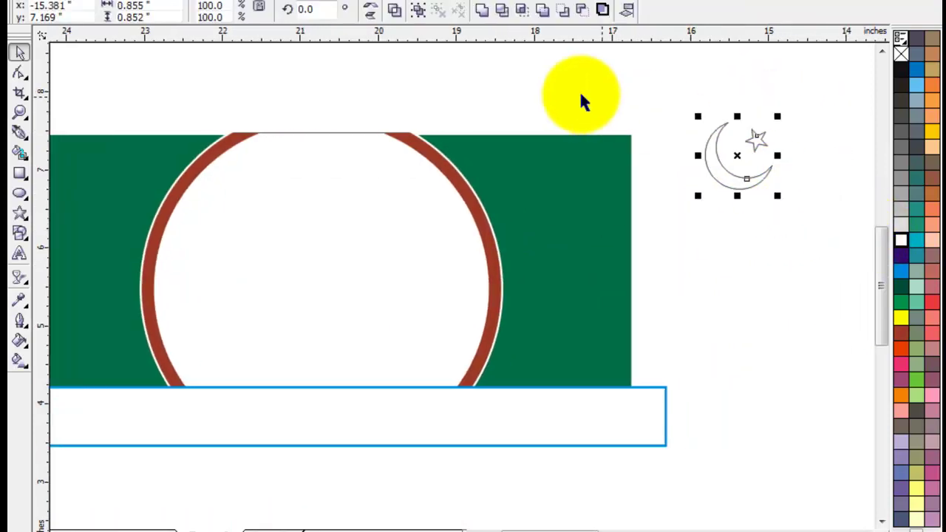
{"action": "left_click", "coordinate": [481, 12]}
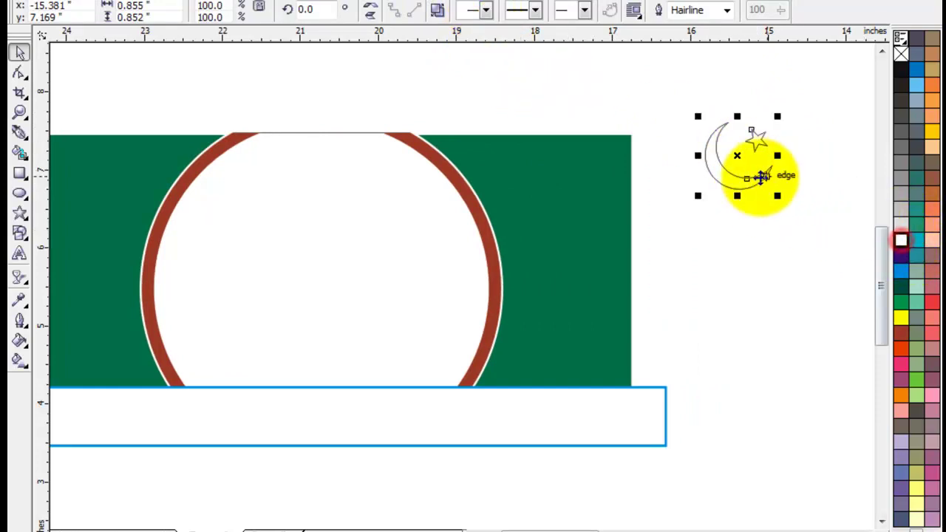
Step: Move the crescent and star shape into the upper outer corner of the right green area and remove its outline
{"action": "left_click_drag", "start_coordinate": [727, 184], "coordinate": [579, 209]}
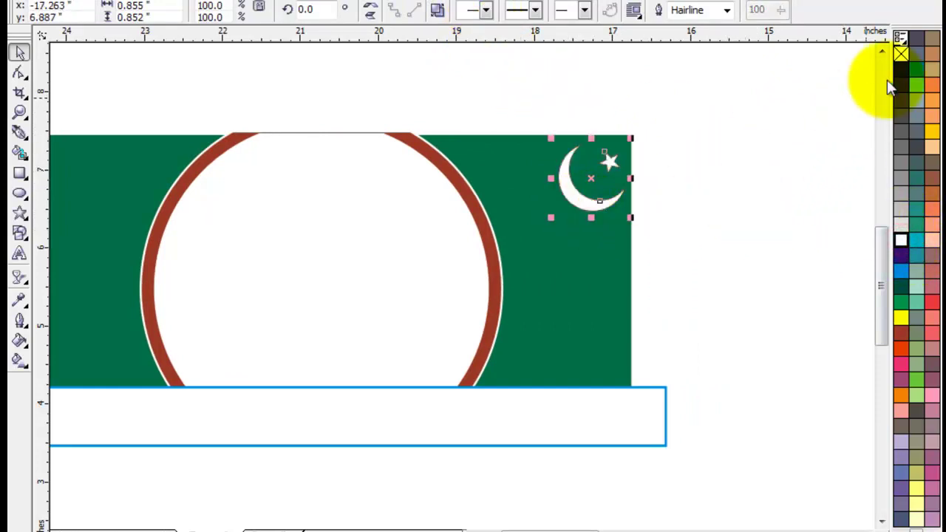
{"action": "right_click", "coordinate": [901, 53]}
{"action": "left_click", "coordinate": [705, 247]}
Step: Nudge the crescent and star shape slightly upward within the green corner
{"action": "key", "text": "z"}
{"action": "left_click_drag", "start_coordinate": [694, 99], "coordinate": [389, 287]}
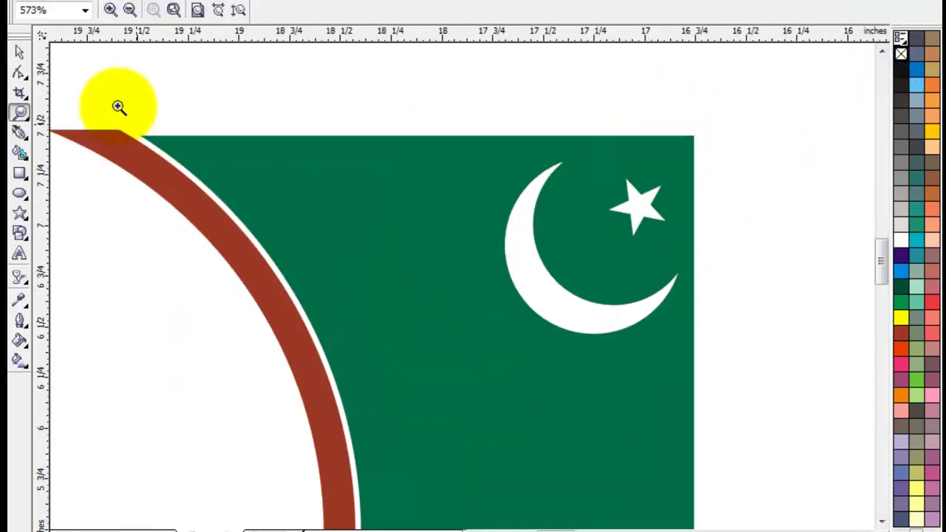
{"action": "left_click", "coordinate": [20, 52]}
{"action": "left_click", "coordinate": [356, 94]}
{"action": "left_click_drag", "start_coordinate": [764, 93], "coordinate": [458, 403]}
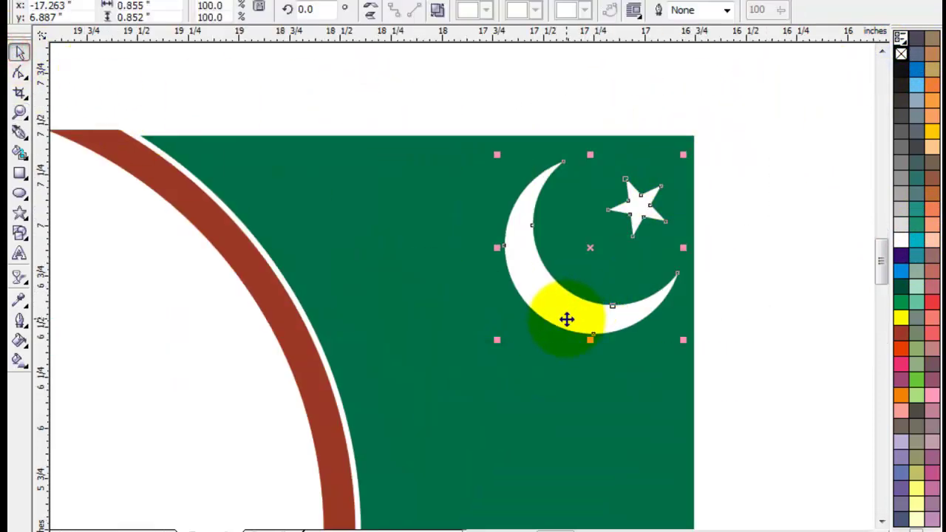
{"action": "left_click_drag", "start_coordinate": [566, 318], "coordinate": [569, 312]}
{"action": "left_click", "coordinate": [755, 280]}
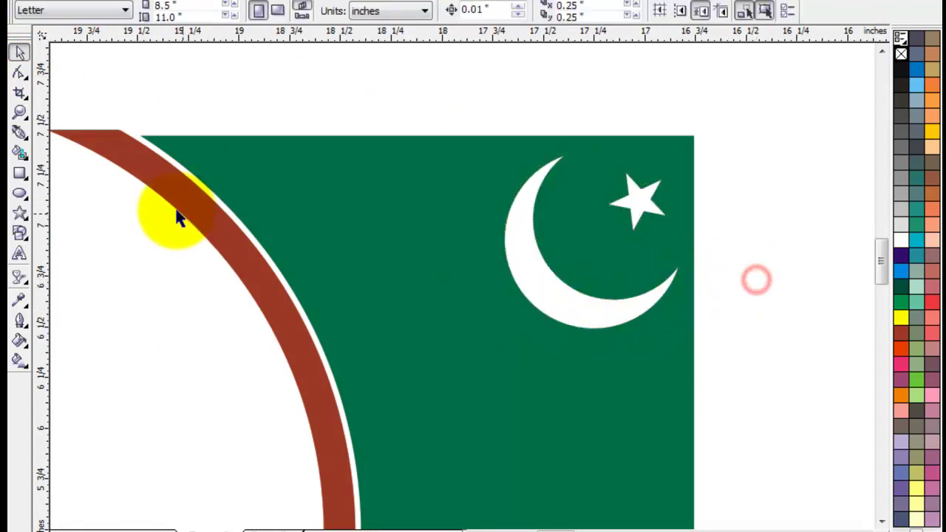
Step: Draw a rectangle about 1.93 by 1.09 inches between the red band and the crescent, filled golden yellow without outline
{"action": "left_click", "coordinate": [17, 176]}
{"action": "left_click_drag", "start_coordinate": [108, 119], "coordinate": [500, 340]}
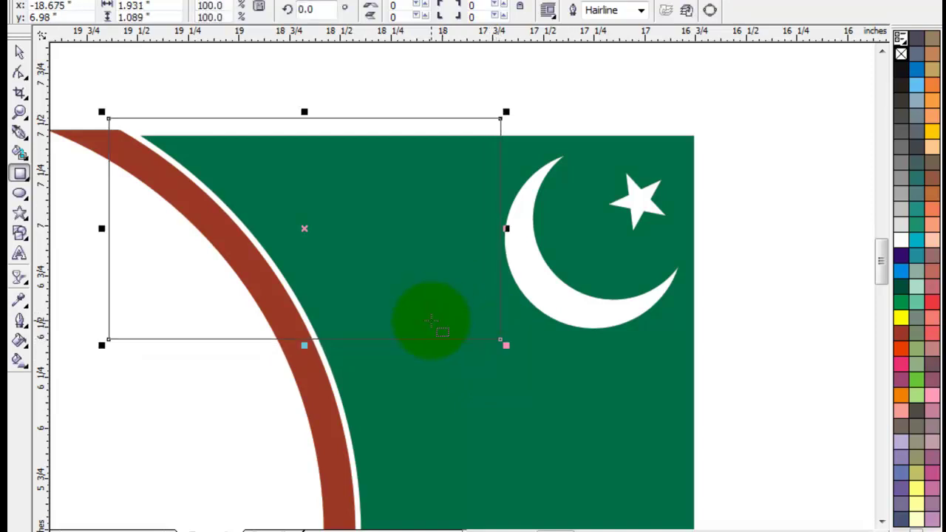
{"action": "left_click", "coordinate": [932, 139]}
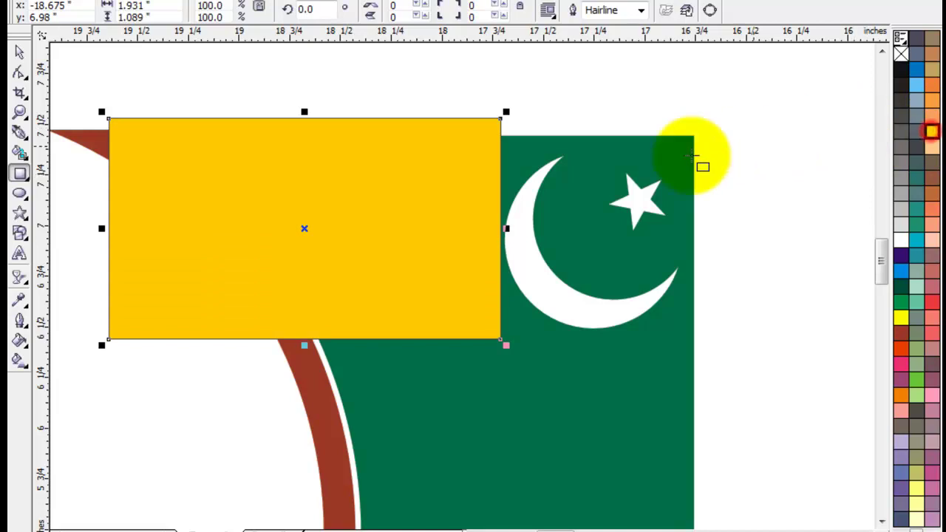
{"action": "right_click", "coordinate": [901, 54]}
Step: PowerClip the yellow rectangle inside the green area beside the circular band
{"action": "left_click", "coordinate": [303, 2]}
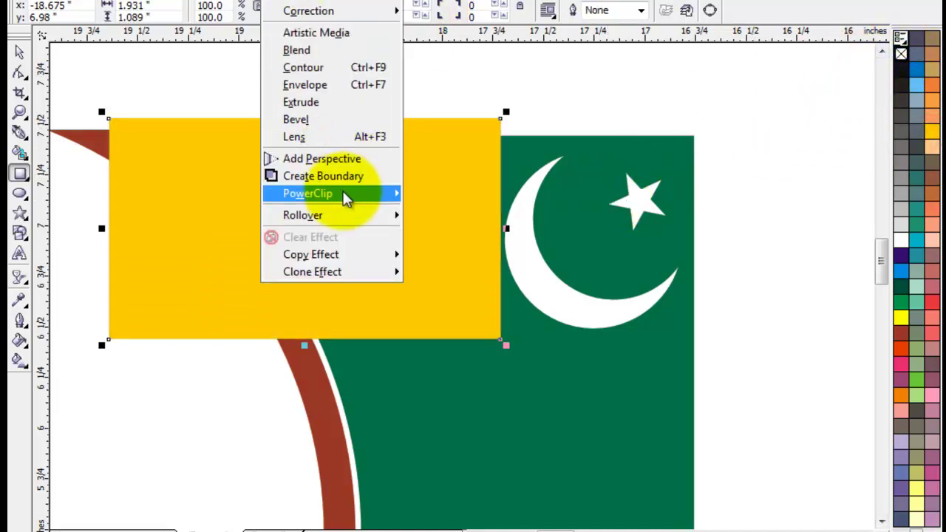
{"action": "mouse_move", "coordinate": [348, 195]}
{"action": "left_click", "coordinate": [463, 198]}
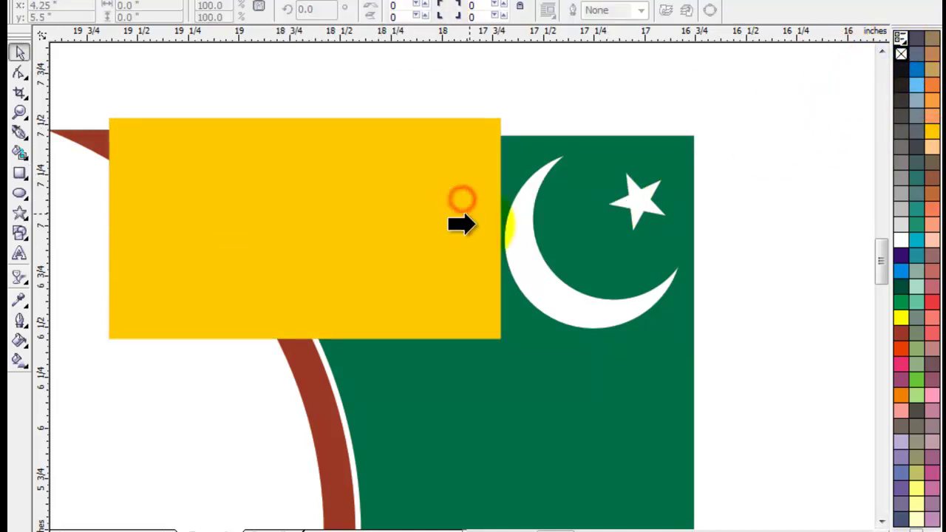
{"action": "left_click", "coordinate": [679, 438]}
{"action": "left_click", "coordinate": [757, 366]}
{"action": "scroll", "coordinate": [445, 401], "scroll_direction": "down", "scroll_amount": 3}
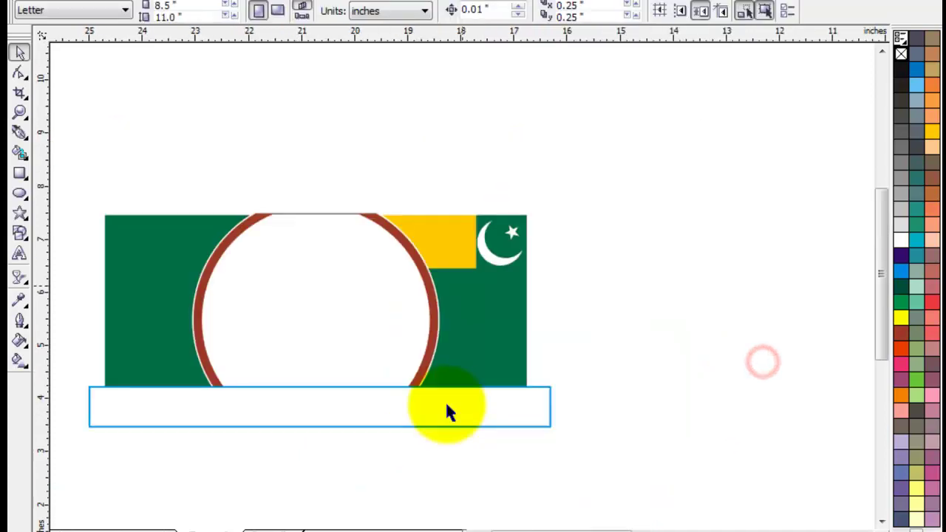
{"action": "left_click", "coordinate": [637, 307]}
{"action": "left_click_drag", "start_coordinate": [879, 242], "coordinate": [879, 247]}
{"action": "key", "text": "z"}
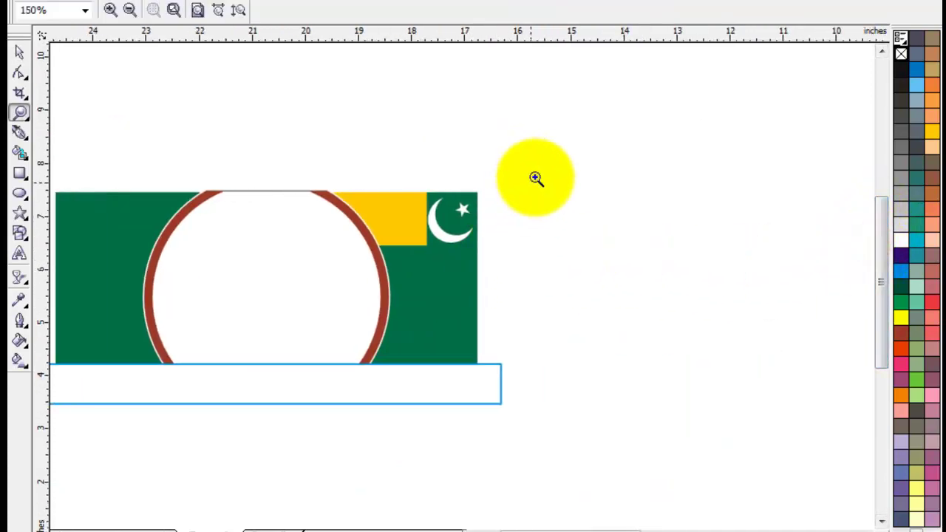
{"action": "left_click_drag", "start_coordinate": [549, 160], "coordinate": [297, 456]}
{"action": "left_click", "coordinate": [19, 51]}
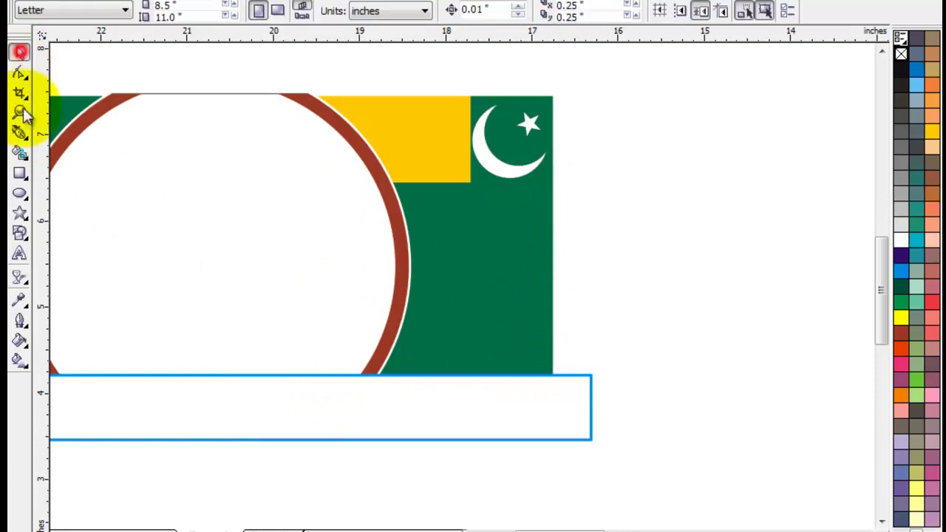
Step: Draw a stripe about 2.11 by 0.15 inches across the right green area below the yellow block, filled white without outline
{"action": "left_click", "coordinate": [19, 173]}
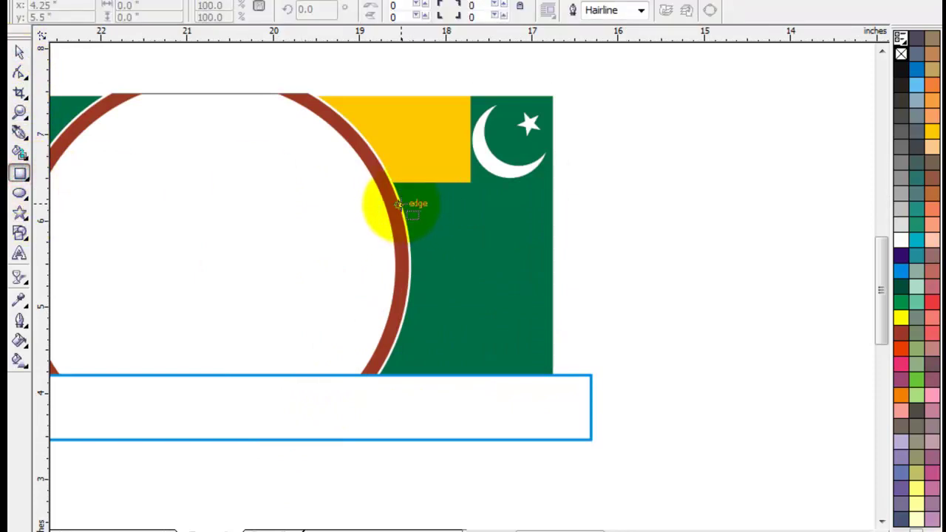
{"action": "left_click_drag", "start_coordinate": [400, 205], "coordinate": [583, 216]}
{"action": "left_click", "coordinate": [19, 50]}
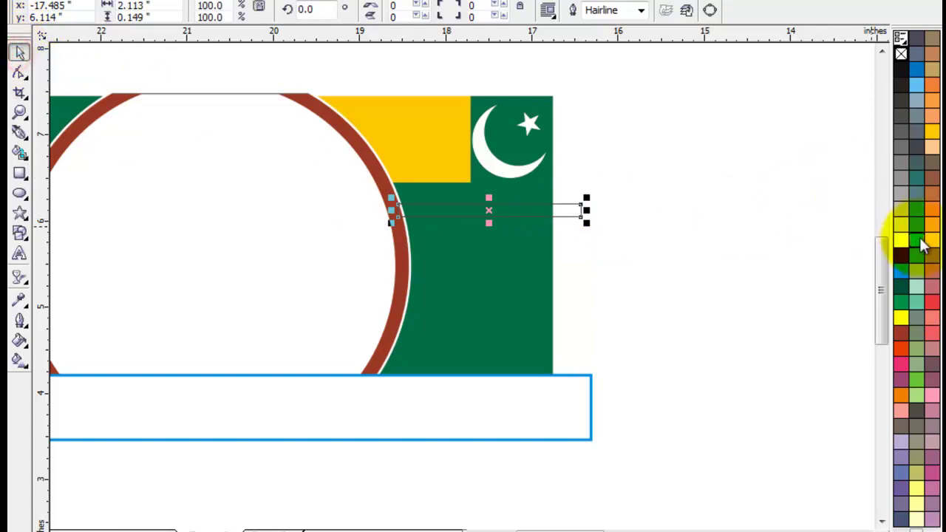
{"action": "left_click", "coordinate": [899, 238]}
{"action": "right_click", "coordinate": [901, 54]}
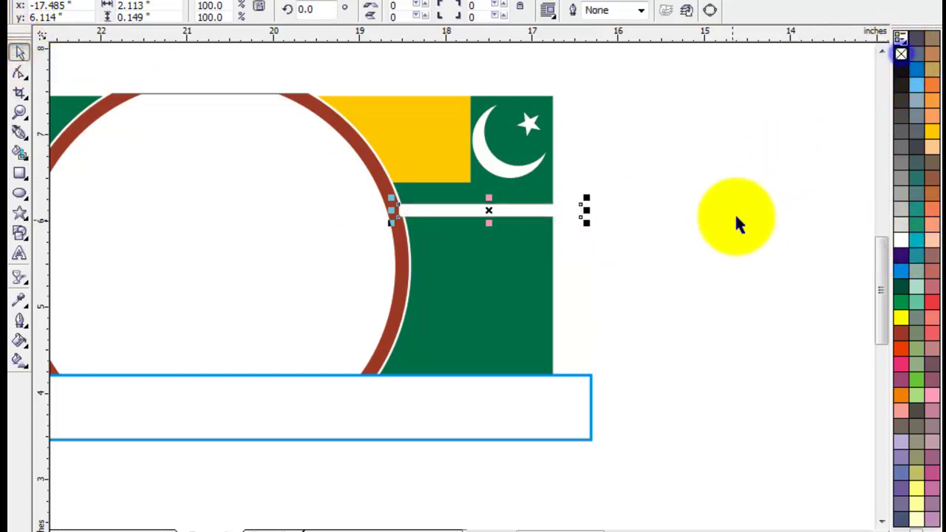
{"action": "left_click", "coordinate": [735, 218]}
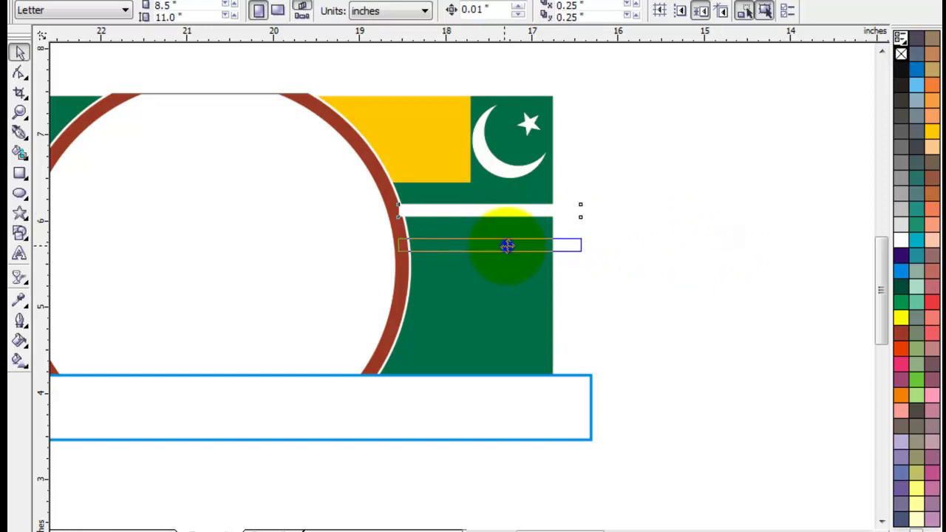
Step: Duplicate the white stripe downward three times at equal spacing and stretch all four stripes to about 1.67 inches in total height
{"action": "left_click_drag", "start_coordinate": [507, 246], "coordinate": [506, 245]}
{"action": "key", "text": "ctrl+r"}
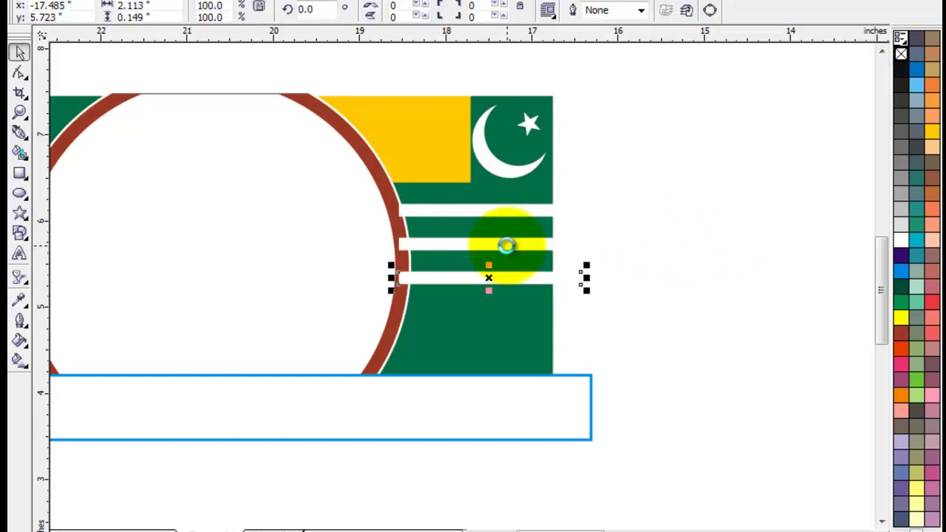
{"action": "key", "text": "ctrl+r"}
{"action": "left_click", "coordinate": [658, 239]}
{"action": "left_click_drag", "start_coordinate": [640, 175], "coordinate": [365, 344]}
{"action": "left_click_drag", "start_coordinate": [489, 325], "coordinate": [478, 357]}
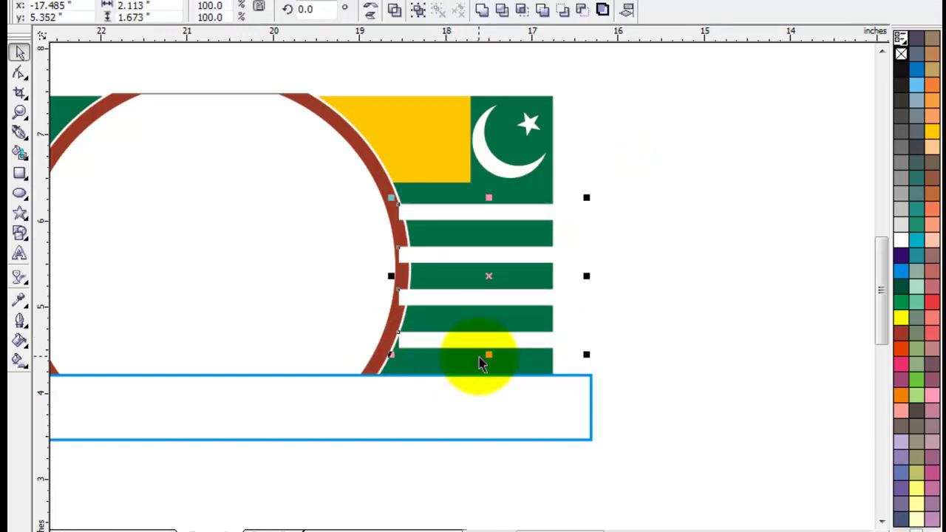
Step: Shift the four white stripes slightly toward the circular band and PowerClip them inside the right green area
{"action": "left_click_drag", "start_coordinate": [542, 298], "coordinate": [529, 298]}
{"action": "key", "text": "Delete"}
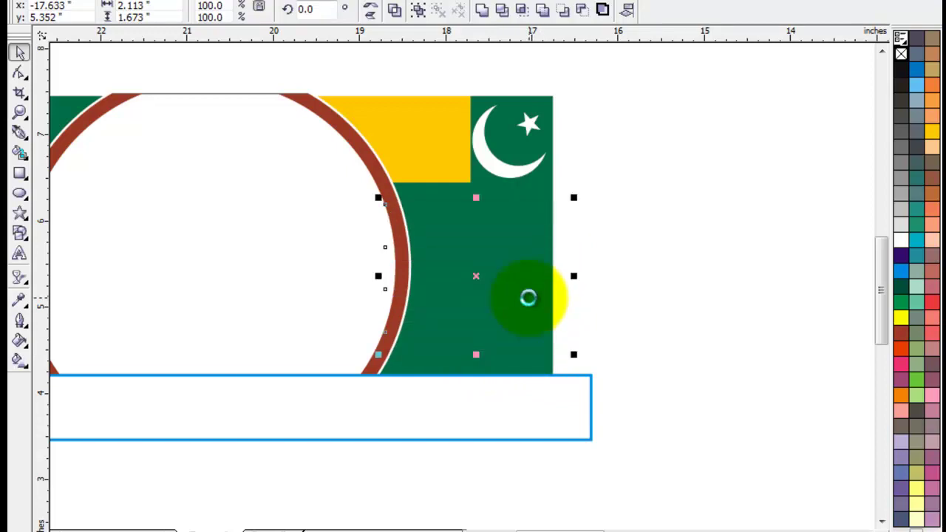
{"action": "left_click", "coordinate": [310, 1]}
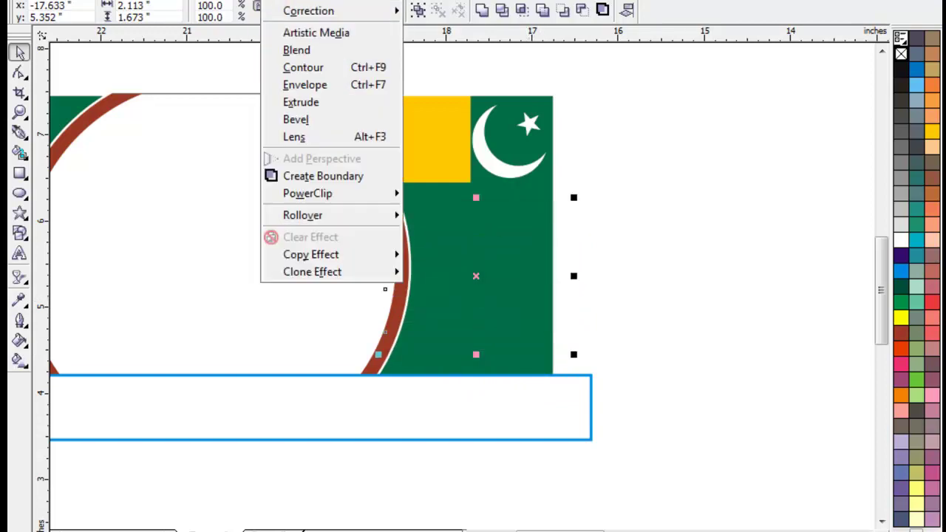
{"action": "mouse_move", "coordinate": [384, 193]}
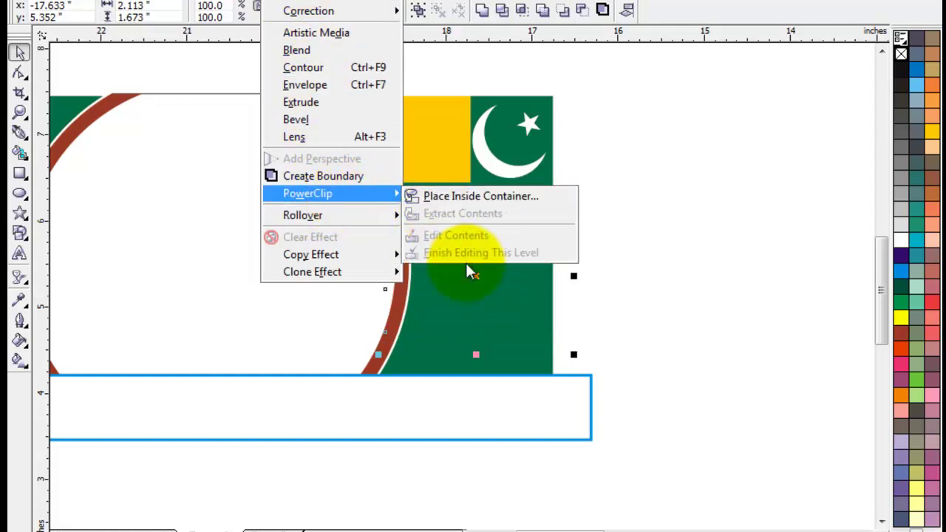
{"action": "left_click", "coordinate": [492, 197]}
{"action": "left_click", "coordinate": [499, 267]}
{"action": "left_click", "coordinate": [718, 285]}
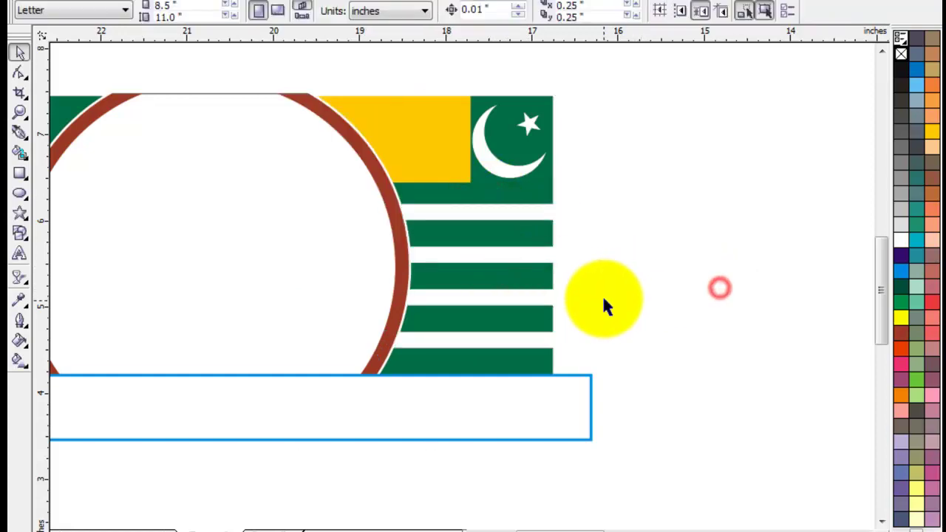
Step: PowerClip the right green area together with its crescent and band pieces inside the 8 by 4 inch frame rectangle
{"action": "scroll", "coordinate": [561, 517], "scroll_direction": "left", "scroll_amount": 3}
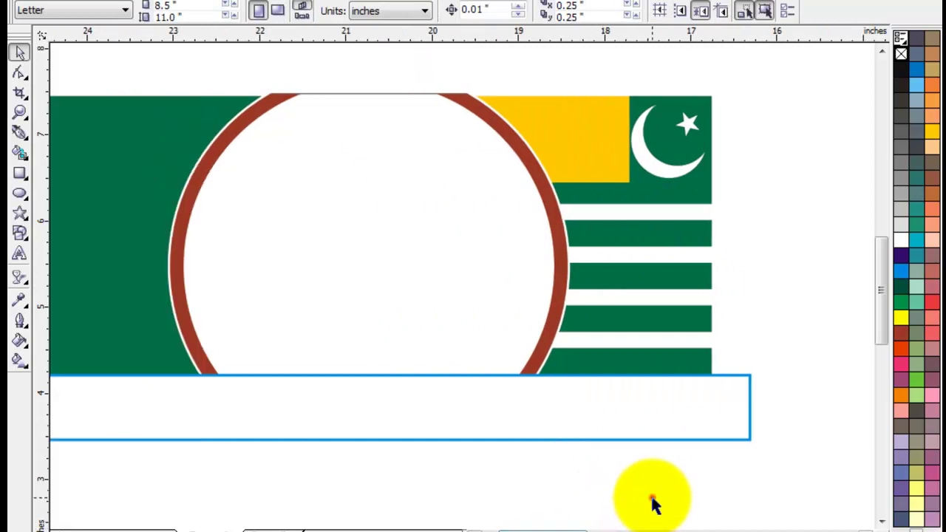
{"action": "left_click", "coordinate": [652, 498]}
{"action": "left_click_drag", "start_coordinate": [755, 51], "coordinate": [373, 468]}
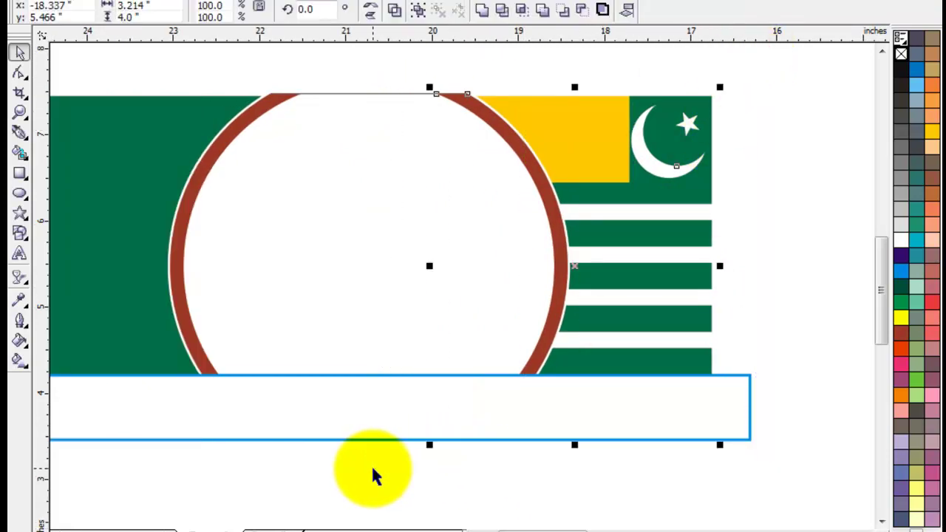
{"action": "left_click", "coordinate": [281, 0]}
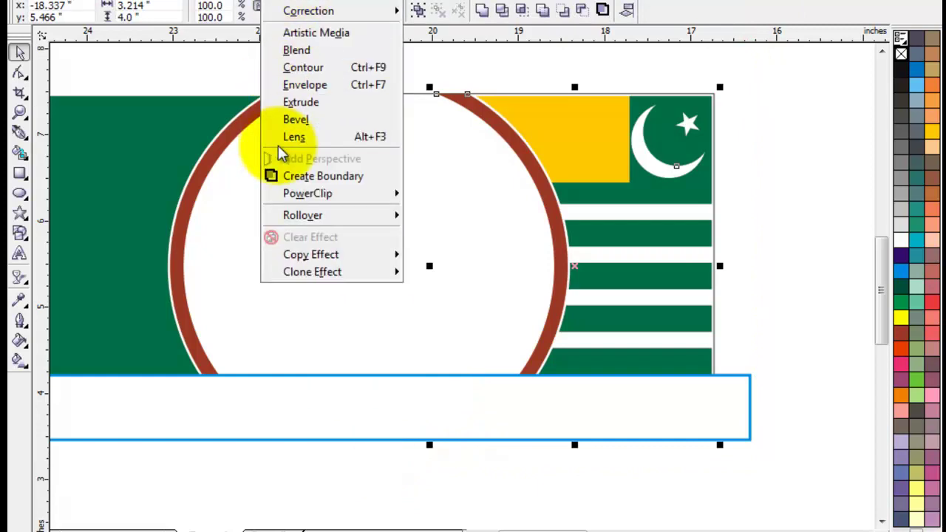
{"action": "mouse_move", "coordinate": [359, 194]}
{"action": "left_click", "coordinate": [422, 197]}
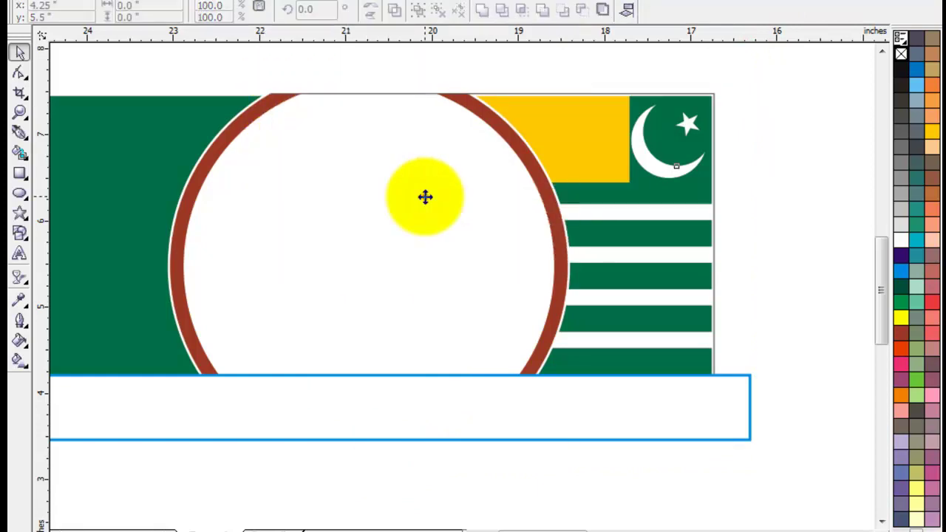
{"action": "left_click", "coordinate": [425, 196]}
{"action": "left_click", "coordinate": [790, 165]}
Step: PowerClip the left green area and its band pieces inside the 8 by 4 inch frame rectangle
{"action": "left_click_drag", "start_coordinate": [566, 526], "coordinate": [523, 523]}
{"action": "left_click_drag", "start_coordinate": [480, 44], "coordinate": [144, 443]}
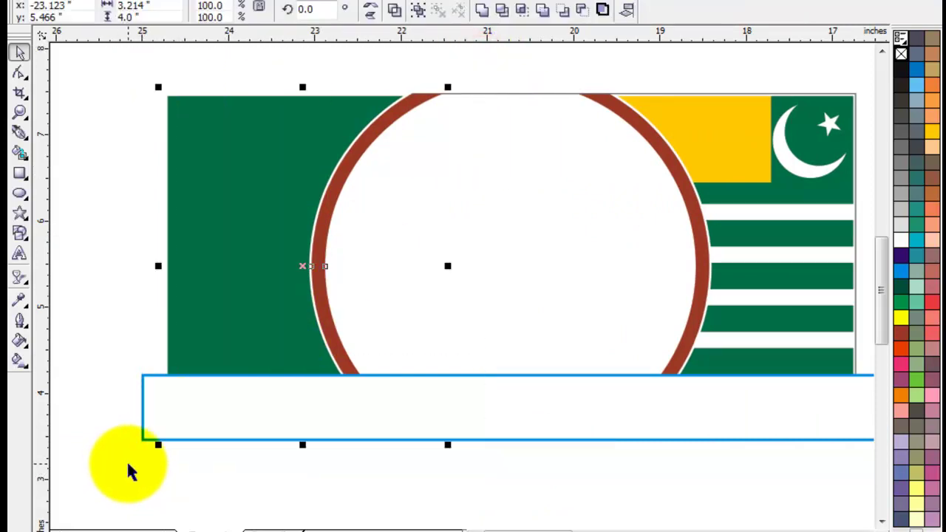
{"action": "left_click", "coordinate": [288, 0]}
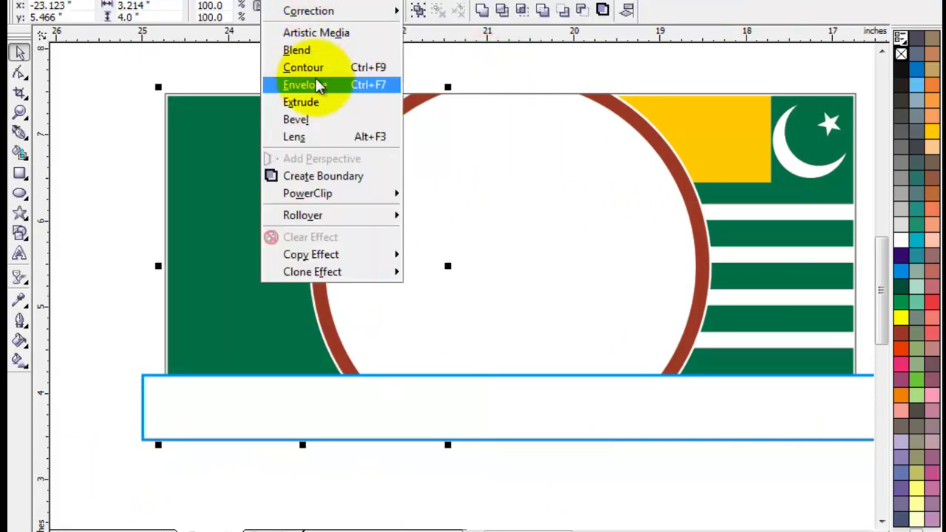
{"action": "mouse_move", "coordinate": [333, 195]}
{"action": "left_click", "coordinate": [435, 194]}
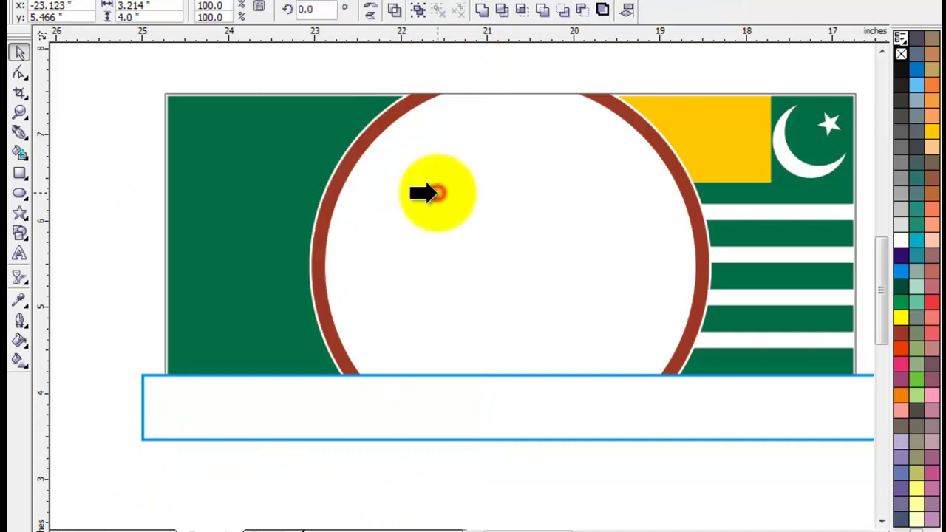
{"action": "left_click", "coordinate": [436, 192]}
Step: PowerClip the white banner with the blue outline inside the 8 by 4 inch frame rectangle
{"action": "left_click", "coordinate": [275, 478]}
{"action": "left_click", "coordinate": [288, 421]}
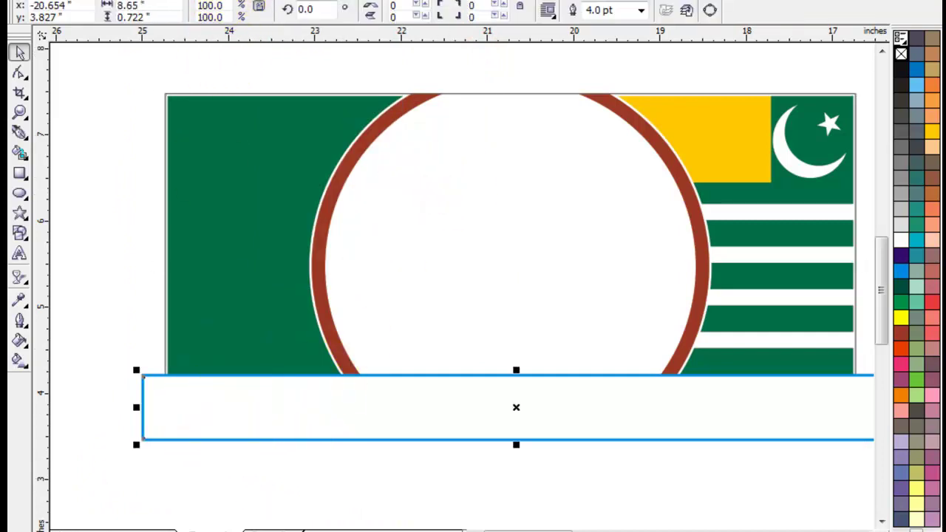
{"action": "left_click", "coordinate": [284, 2]}
{"action": "mouse_move", "coordinate": [384, 195]}
{"action": "left_click", "coordinate": [444, 194]}
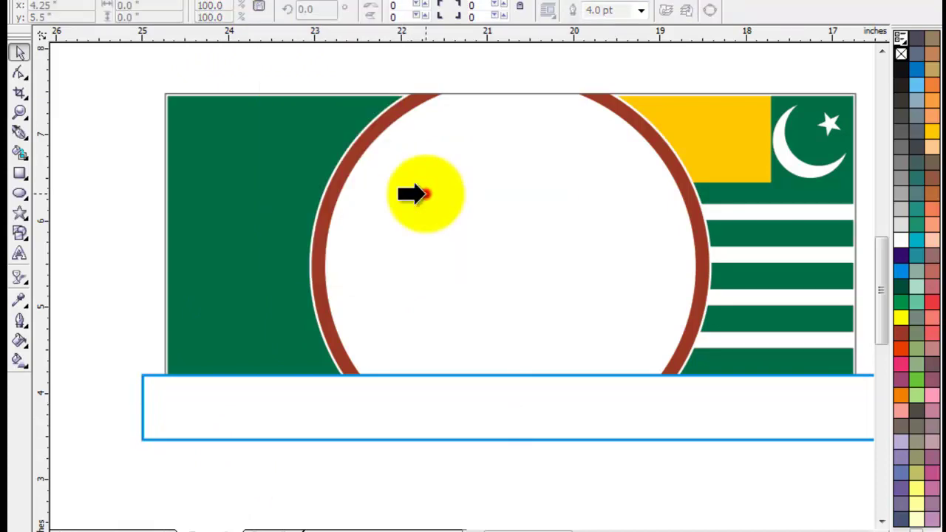
{"action": "left_click", "coordinate": [264, 175]}
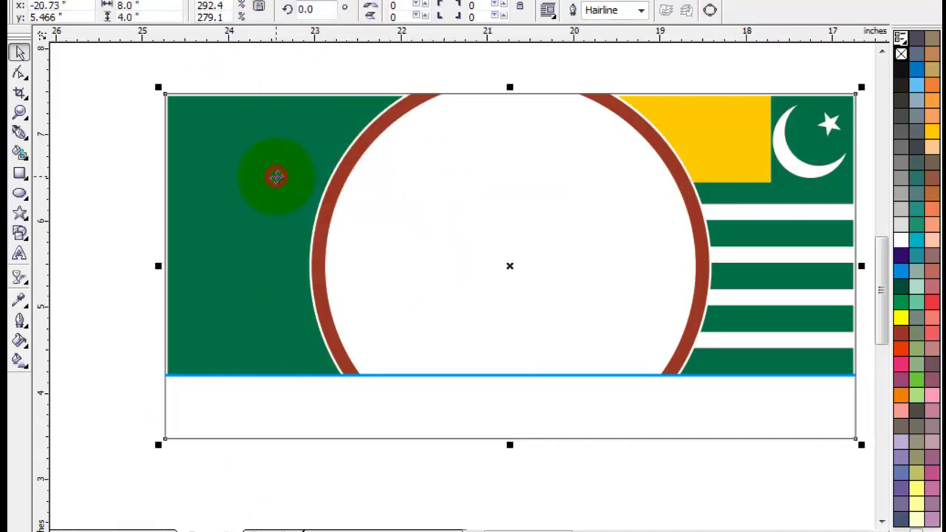
{"action": "key", "text": "shift+F2"}
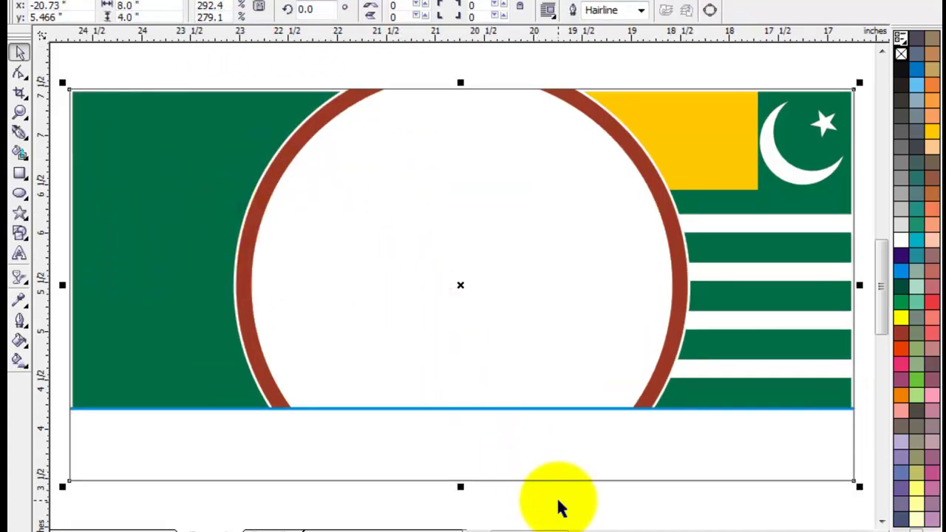
Step: Open the frame's PowerClip contents for editing and place a copy of the crescent and star on the left green area
{"action": "left_click", "coordinate": [560, 505]}
{"action": "scroll", "coordinate": [881, 279], "scroll_direction": "down", "scroll_amount": 2}
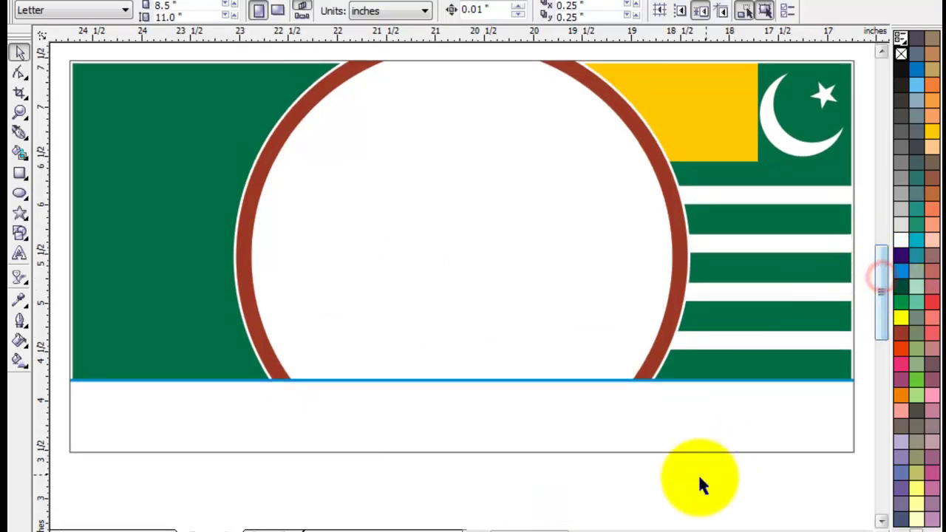
{"action": "left_click", "coordinate": [665, 504]}
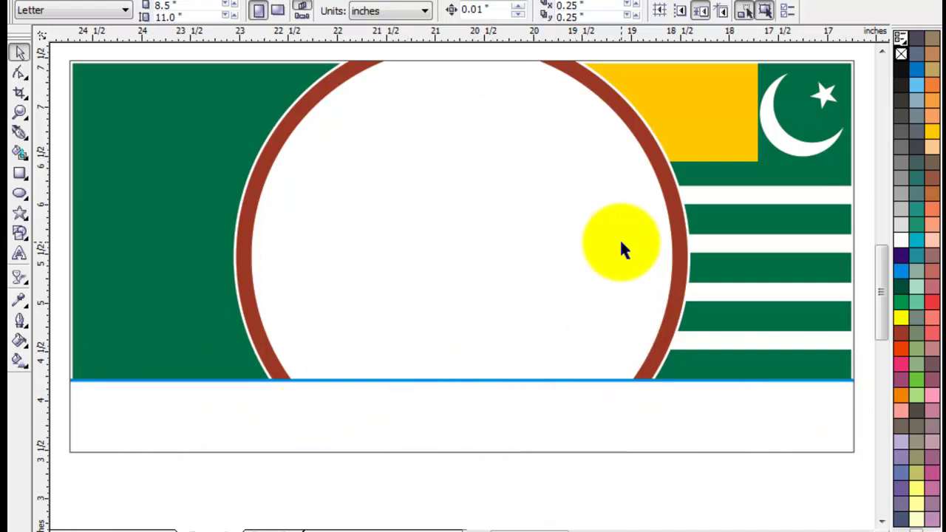
{"action": "left_click", "coordinate": [677, 212], "text": "ctrl"}
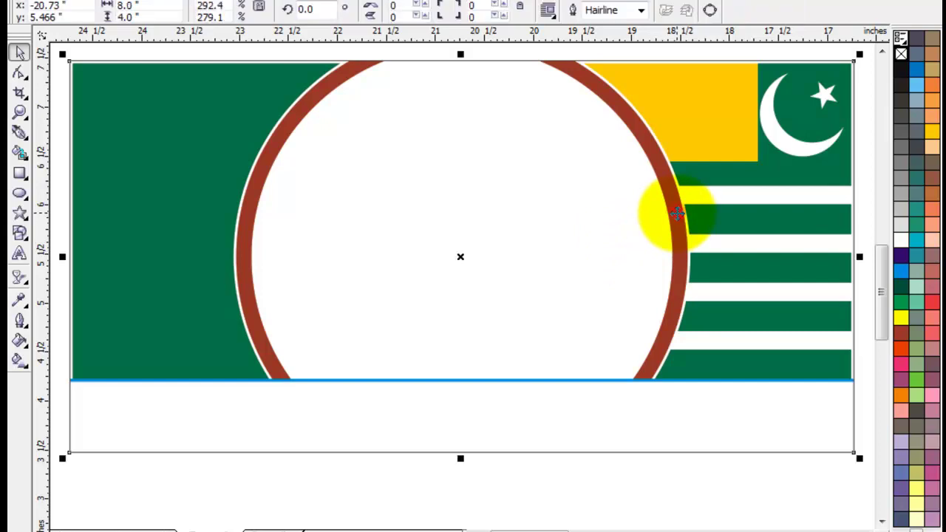
{"action": "left_click", "coordinate": [789, 146]}
{"action": "left_click_drag", "start_coordinate": [809, 146], "coordinate": [179, 207]}
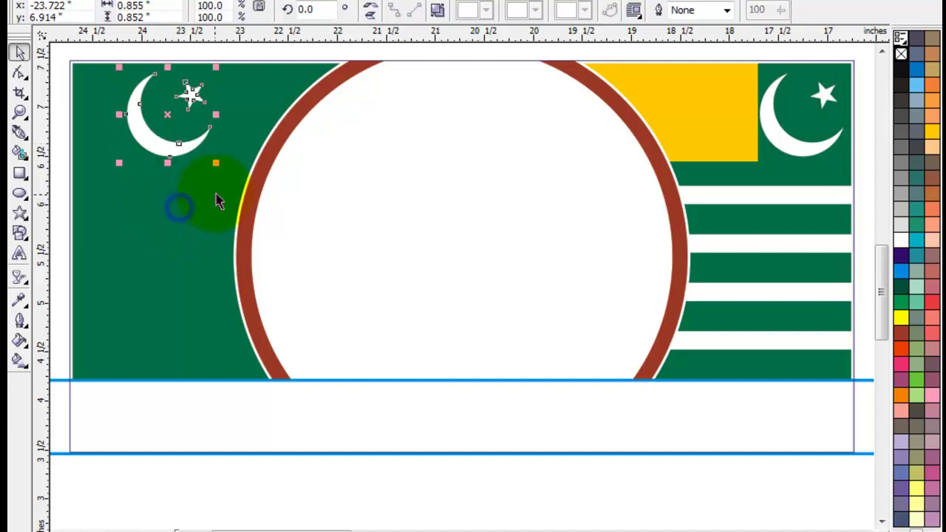
Step: Enlarge the copied crescent and star to about 1.44 by 1.43 inches and move it down within the left green area
{"action": "left_click_drag", "start_coordinate": [215, 161], "coordinate": [244, 185]}
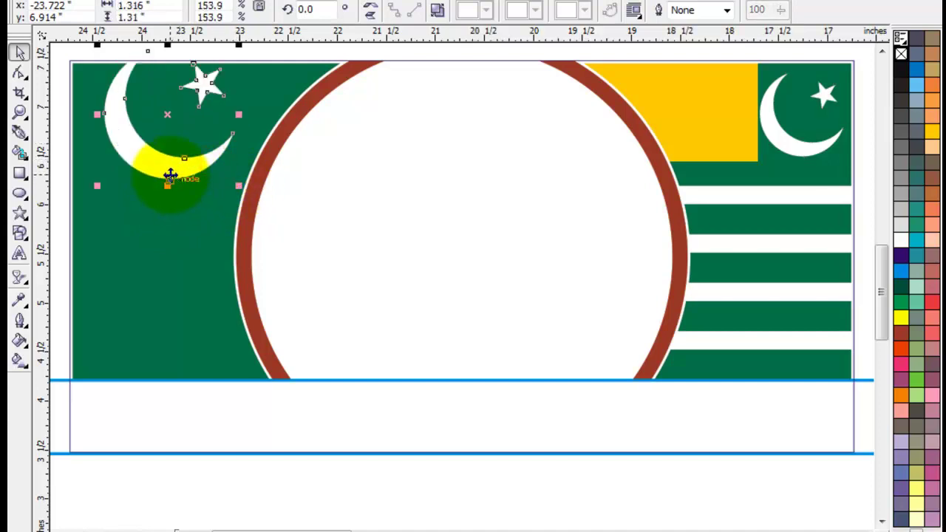
{"action": "left_click_drag", "start_coordinate": [169, 179], "coordinate": [164, 224]}
{"action": "left_click", "coordinate": [210, 177]}
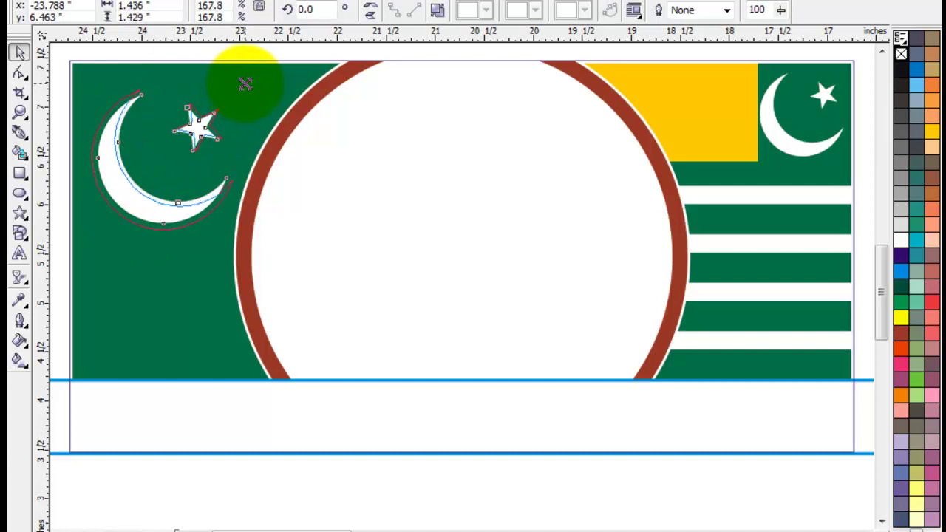
{"action": "left_click_drag", "start_coordinate": [245, 84], "coordinate": [247, 89]}
{"action": "left_click", "coordinate": [281, 487]}
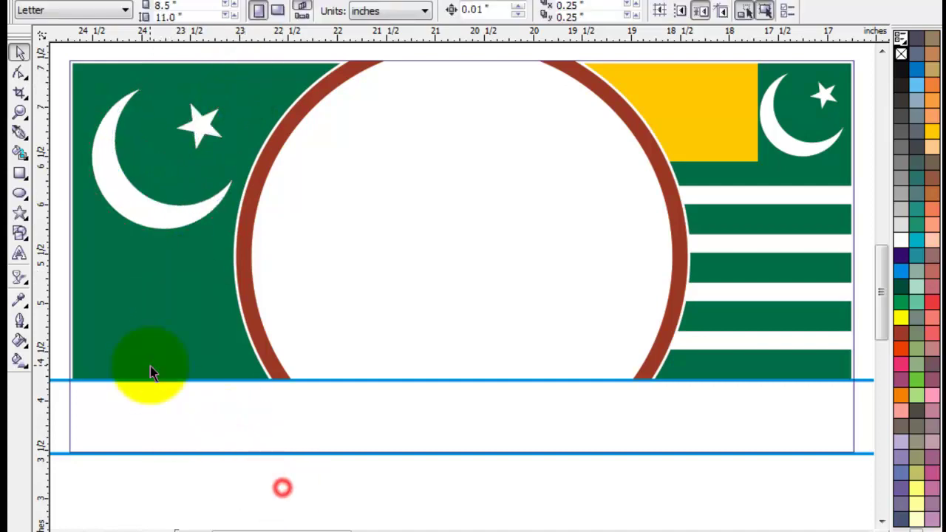
Step: Draw a rectangle about 2.06 by 1.24 inches over the lower left green area, filled white without outline
{"action": "left_click", "coordinate": [19, 172]}
{"action": "left_click_drag", "start_coordinate": [70, 258], "coordinate": [275, 381]}
{"action": "left_click", "coordinate": [20, 52]}
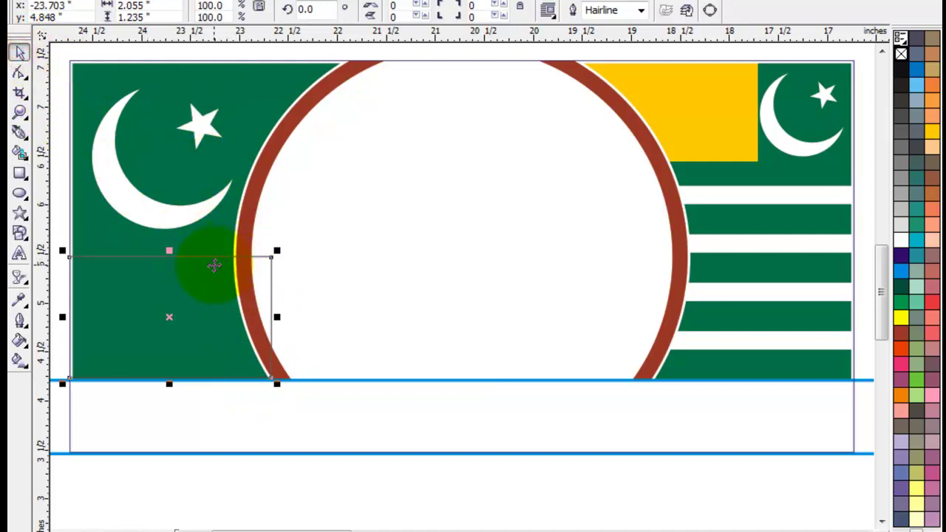
{"action": "left_click", "coordinate": [900, 241]}
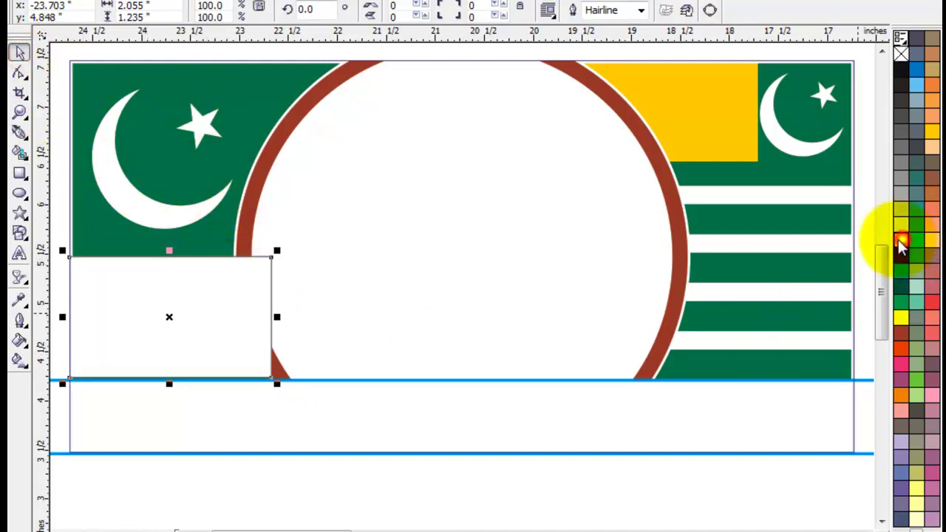
{"action": "right_click", "coordinate": [901, 54]}
Step: PowerClip the white rectangle inside the left green area, beneath the crescent and star
{"action": "left_click", "coordinate": [296, 2]}
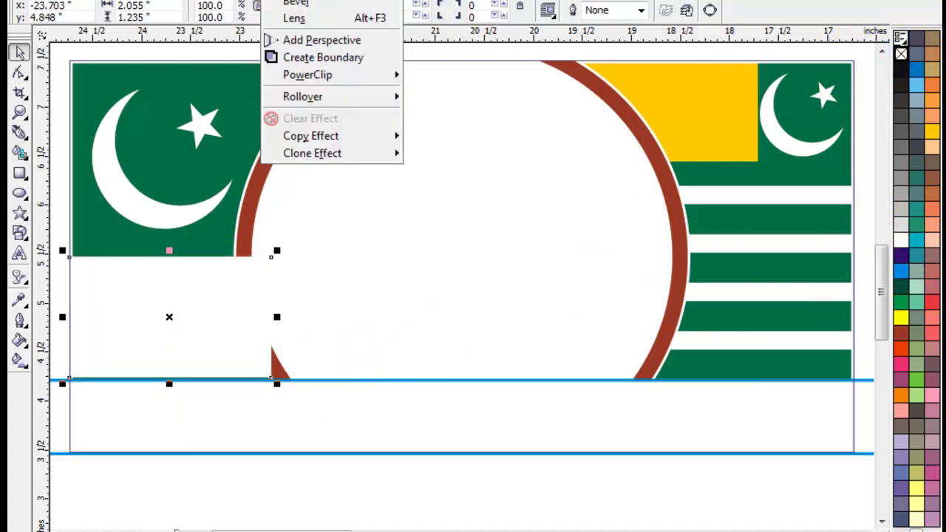
{"action": "mouse_move", "coordinate": [391, 193]}
{"action": "left_click", "coordinate": [437, 196]}
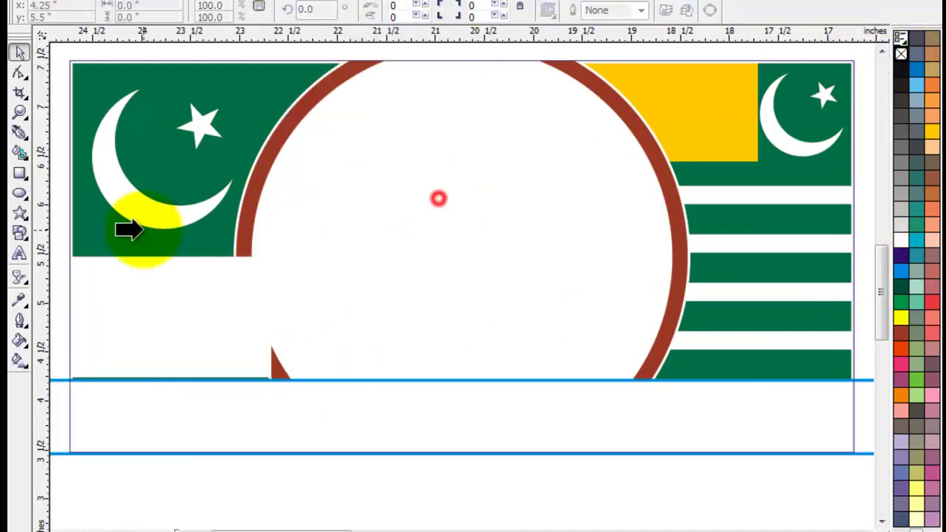
{"action": "left_click", "coordinate": [81, 227]}
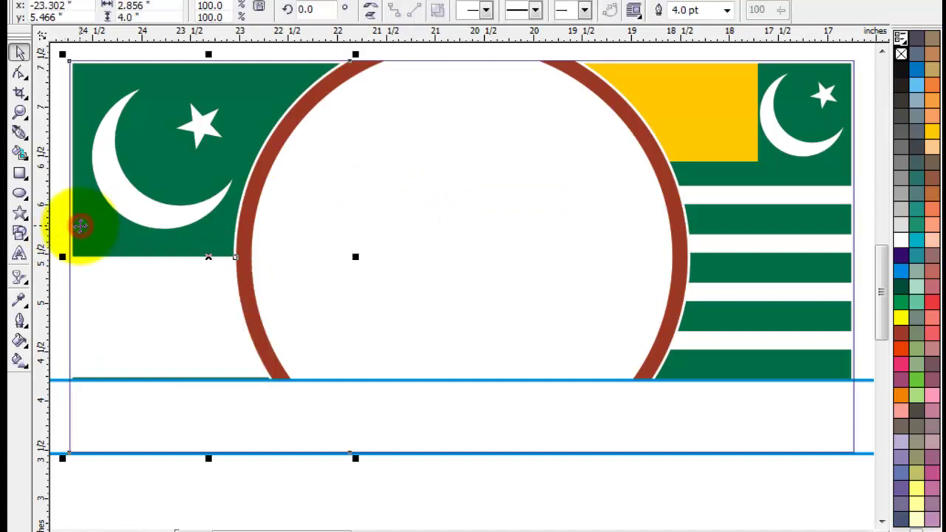
{"action": "left_click", "coordinate": [207, 484]}
{"action": "left_click", "coordinate": [184, 314]}
{"action": "left_click_drag", "start_coordinate": [182, 313], "coordinate": [308, 315]}
{"action": "key", "text": "ctrl+z"}
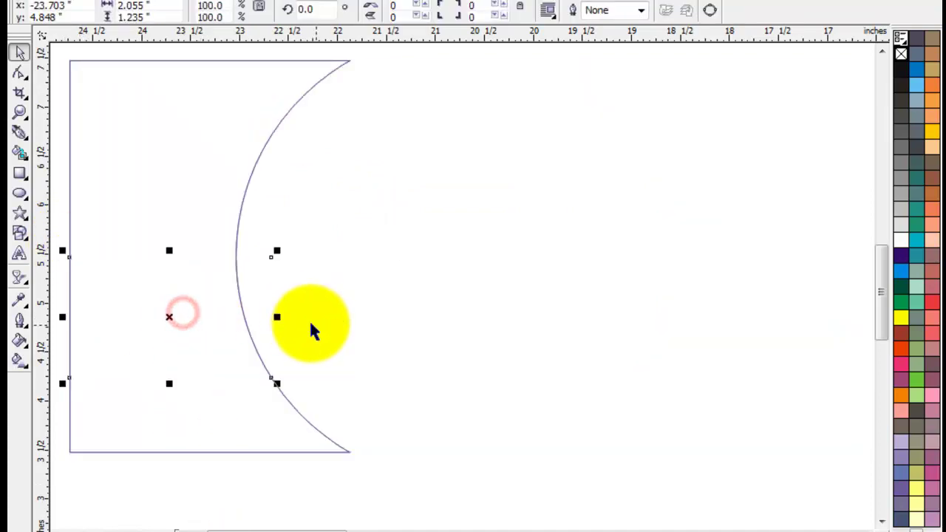
{"action": "left_click", "coordinate": [396, 364], "text": "ctrl"}
{"action": "left_click", "coordinate": [301, 499]}
{"action": "left_click", "coordinate": [301, 499]}
{"action": "scroll", "coordinate": [493, 299], "scroll_direction": "down", "scroll_amount": 3}
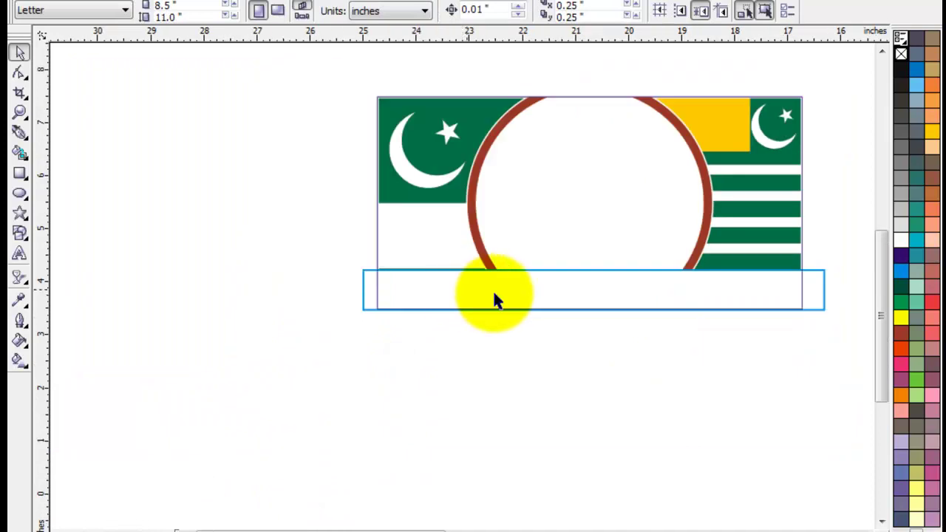
Step: Fill the bottom banner inside the PowerClip frame with dark purple, give it a white outline, and finish editing the contents
{"action": "scroll", "coordinate": [463, 292], "scroll_direction": "up", "scroll_amount": 1}
{"action": "left_click", "coordinate": [450, 399]}
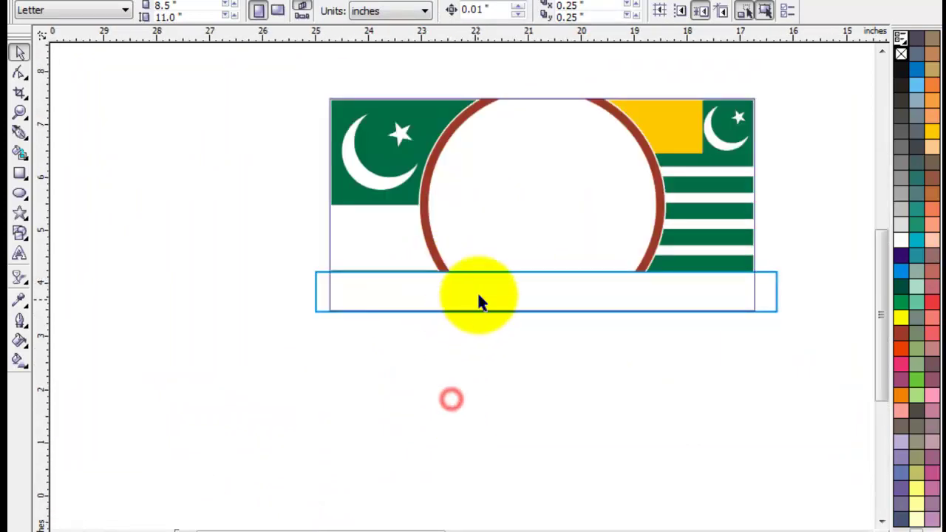
{"action": "left_click", "coordinate": [480, 293]}
{"action": "mouse_move", "coordinate": [480, 293]}
{"action": "left_mouse_down"}
{"action": "mouse_move", "coordinate": [480, 337]}
{"action": "mouse_move", "coordinate": [480, 296]}
{"action": "left_mouse_up"}
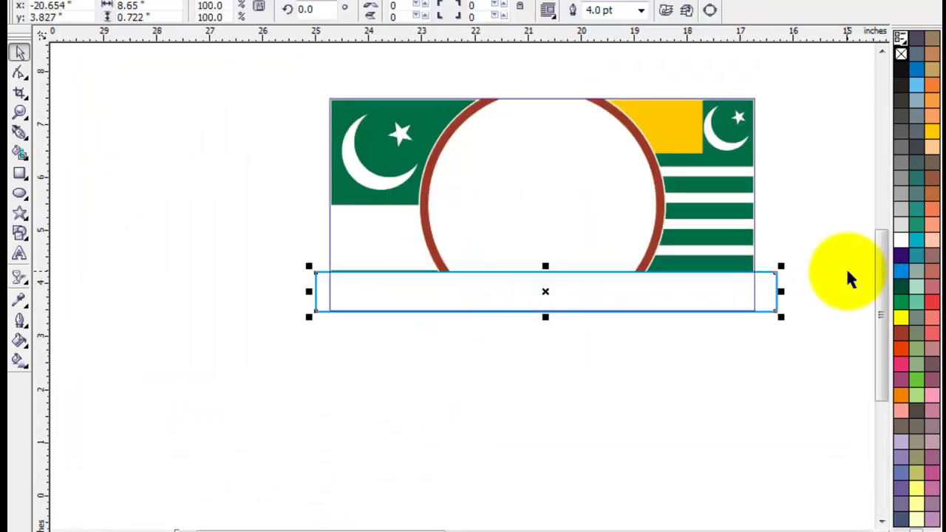
{"action": "left_click", "coordinate": [900, 255]}
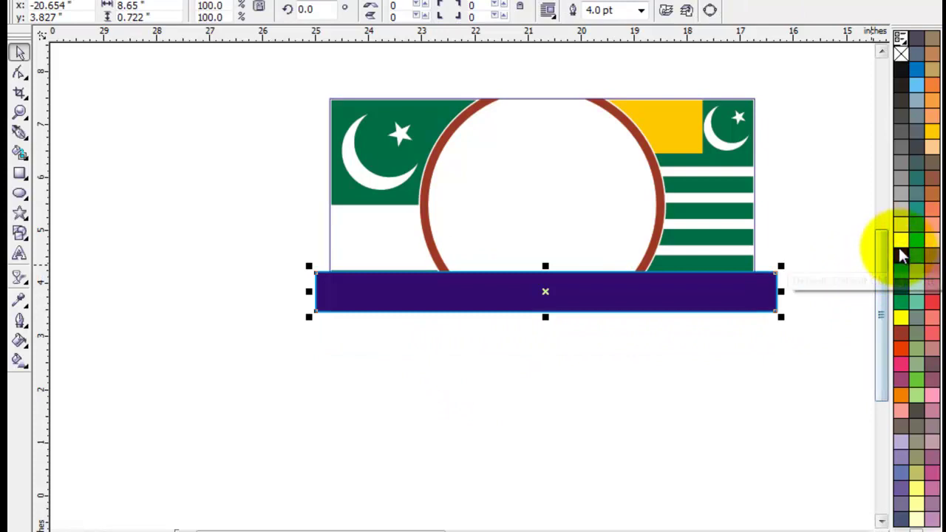
{"action": "right_click", "coordinate": [898, 247]}
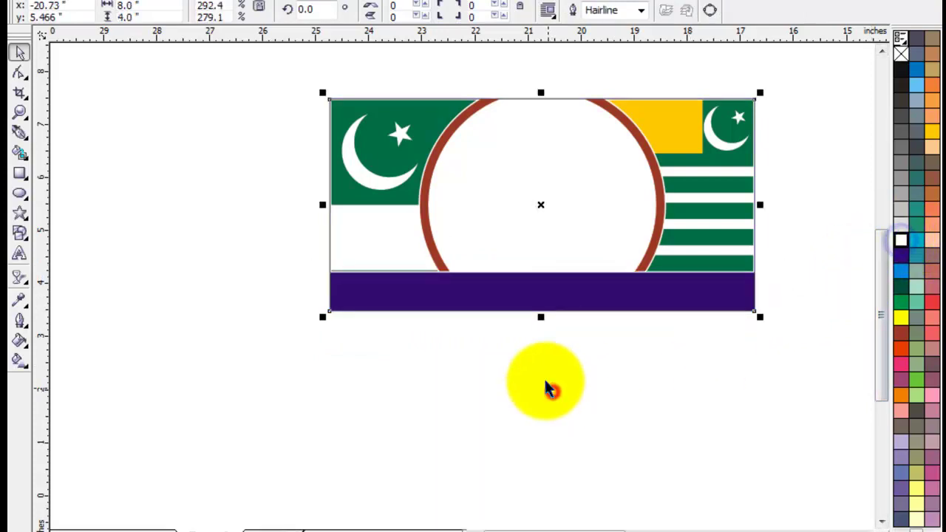
{"action": "left_click", "coordinate": [546, 382]}
{"action": "key", "text": "F4"}
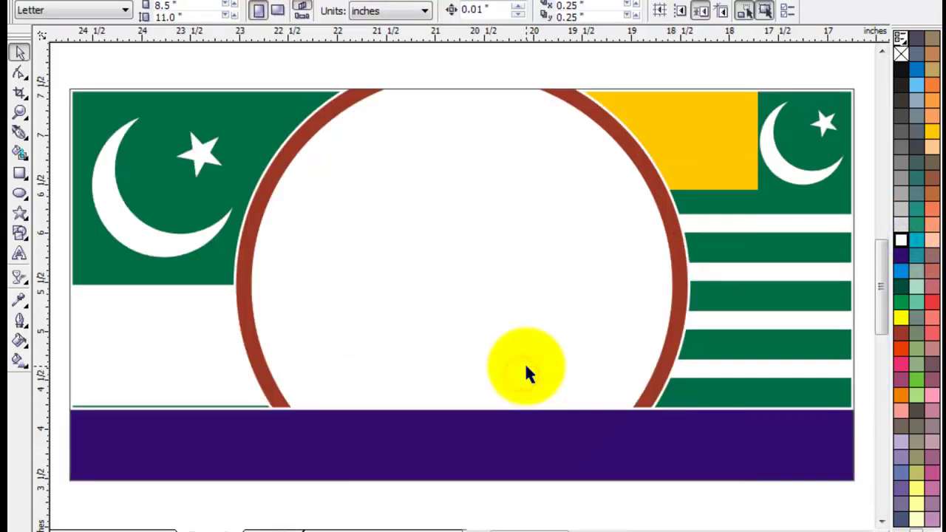
Step: Reopen the PowerClip contents, recolour the bottom banner orange-red, and finish editing
{"action": "left_click", "coordinate": [637, 432]}
{"action": "left_click", "coordinate": [680, 430]}
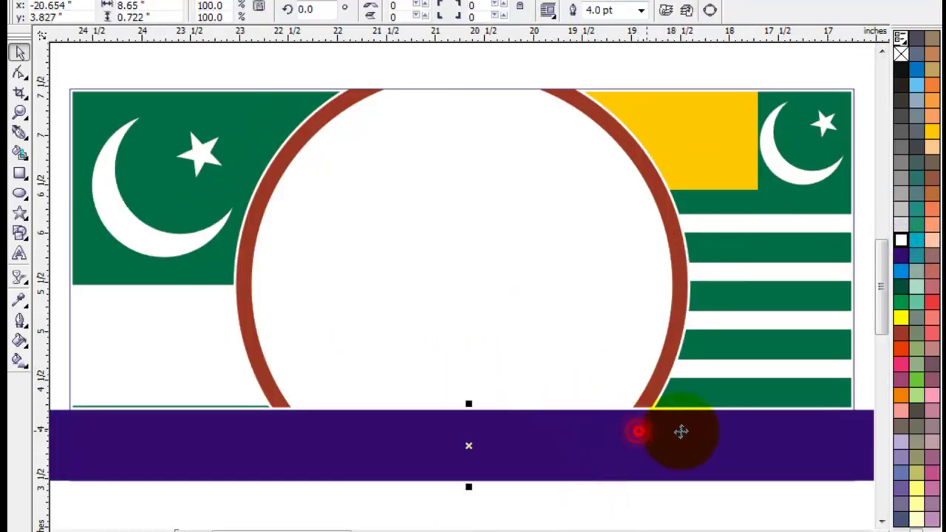
{"action": "left_click", "coordinate": [901, 345]}
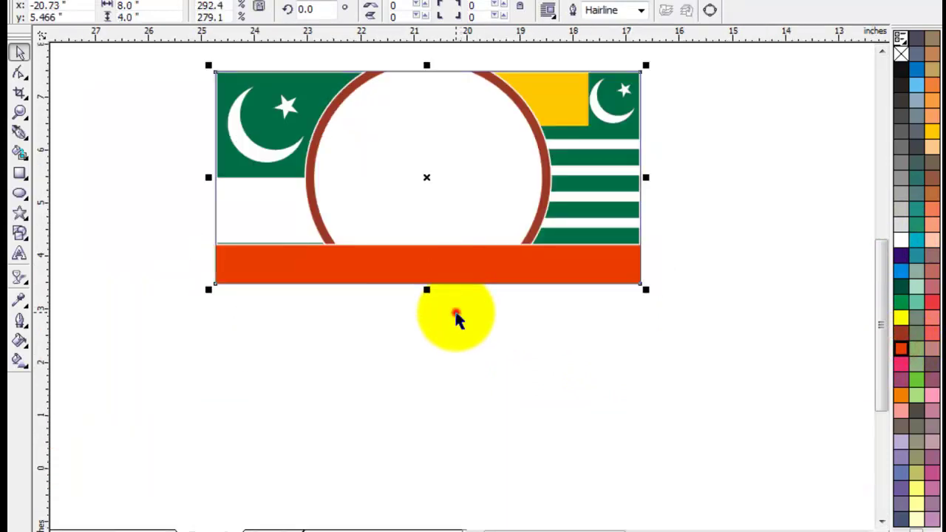
{"action": "left_click", "coordinate": [399, 336]}
{"action": "key", "text": "F4"}
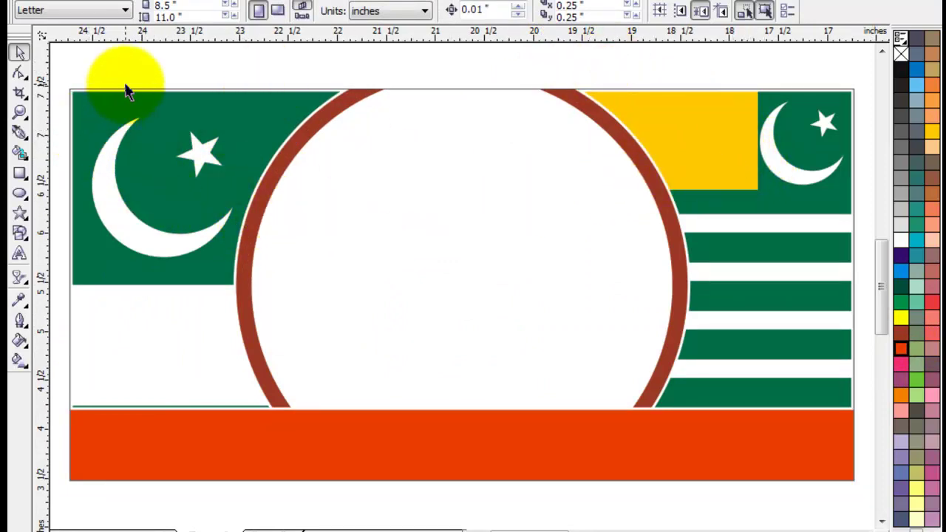
{"action": "scroll", "coordinate": [475, 513], "scroll_direction": "left", "scroll_amount": 3}
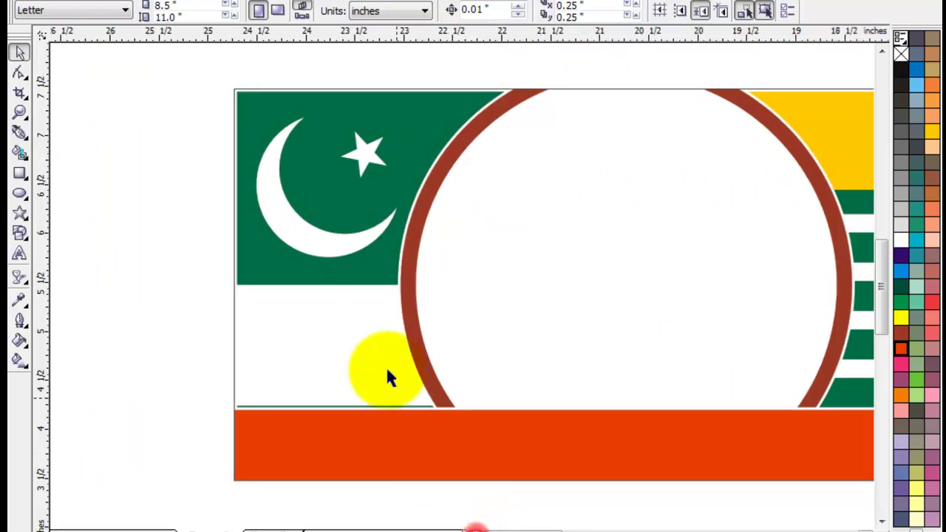
{"action": "left_click", "coordinate": [341, 249]}
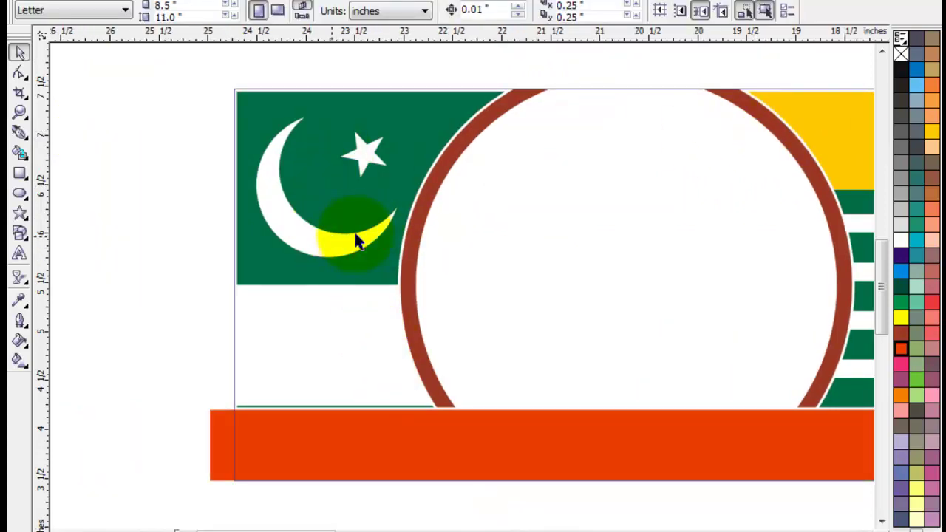
{"action": "key", "text": "ctrl+a"}
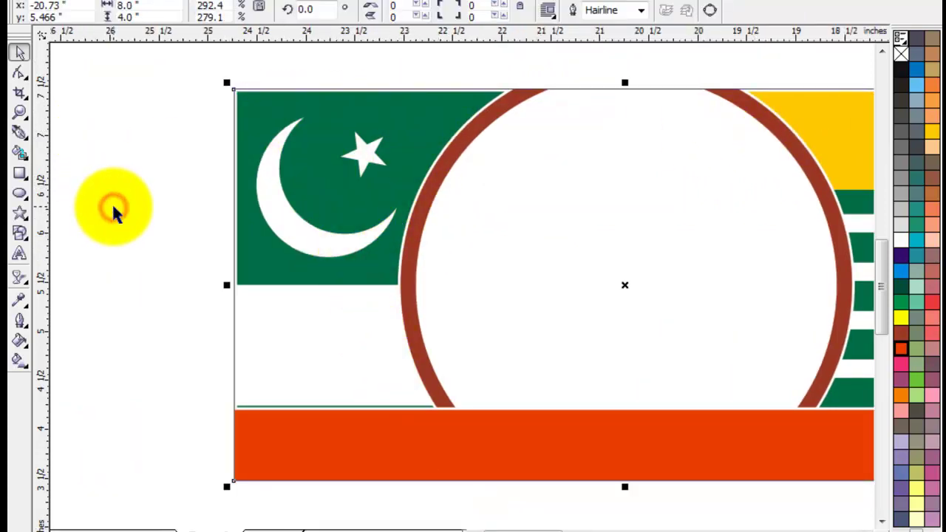
{"action": "scroll", "coordinate": [111, 202], "scroll_direction": "right", "scroll_amount": 3}
{"action": "left_click", "coordinate": [403, 66]}
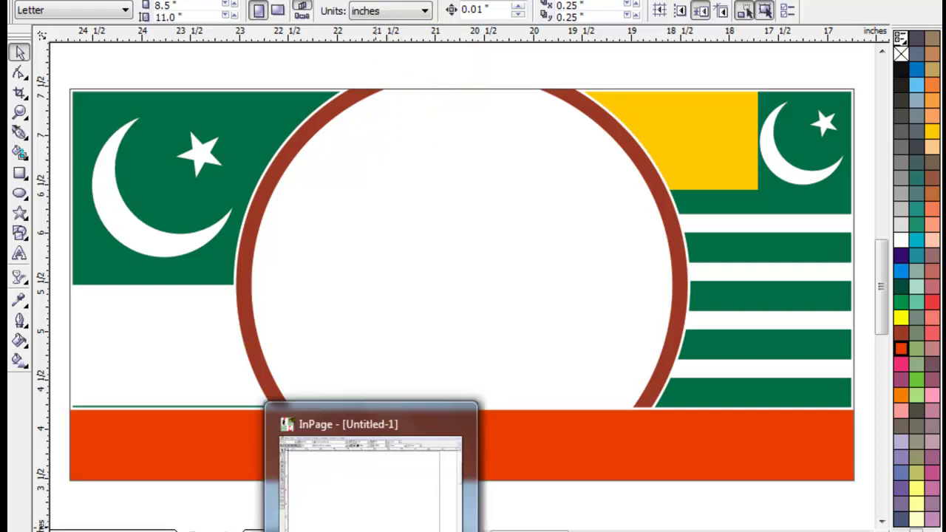
Step: Switch to InPage, set the text to Faiz Nastaliq and write "یوم یکجہتی کشمیر", "کشمیر بنے گا پاکستان" and a line with the advertiser's name and address
{"action": "left_click", "coordinate": [371, 529]}
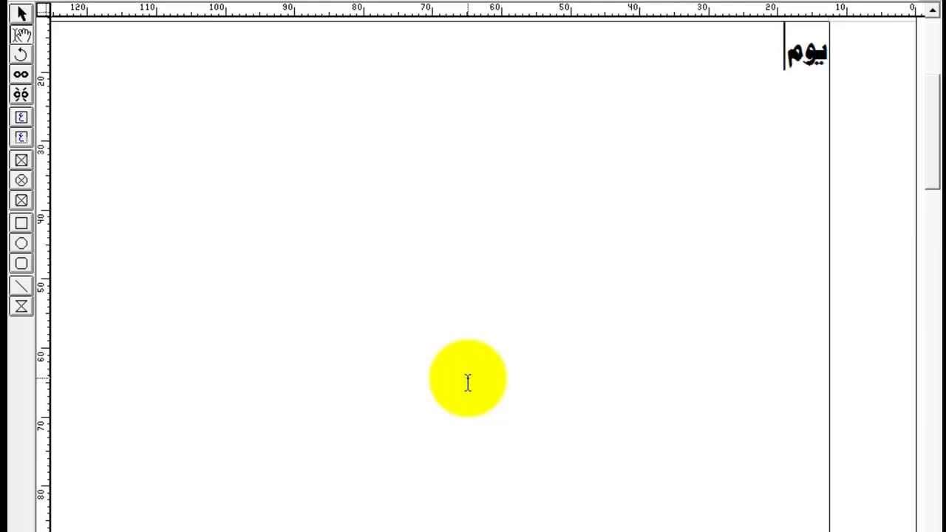
{"action": "key", "text": "ctrl+a"}
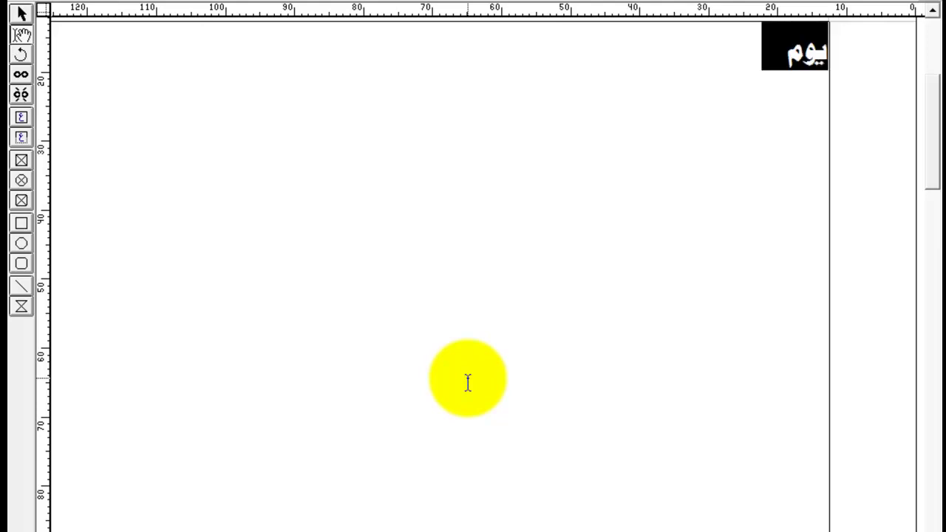
{"action": "left_click", "coordinate": [254, 4]}
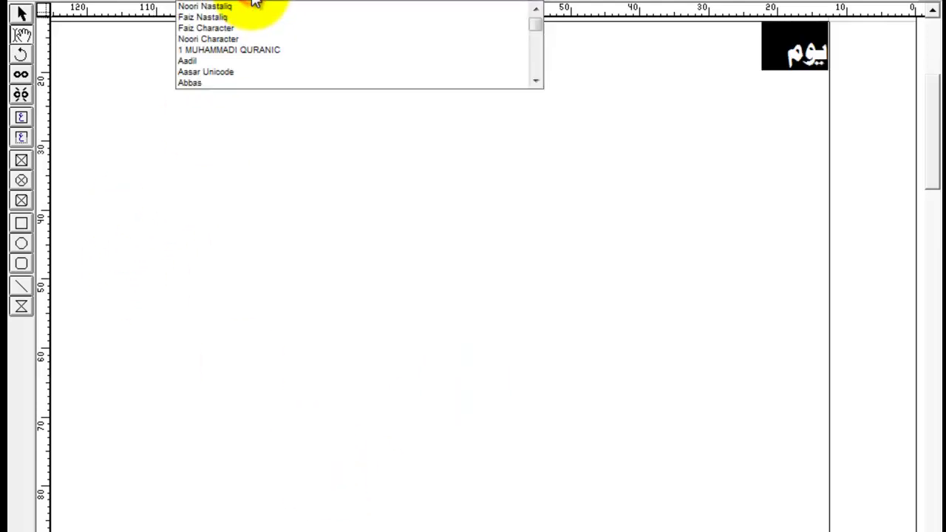
{"action": "left_click", "coordinate": [214, 16]}
{"action": "left_click", "coordinate": [601, 51]}
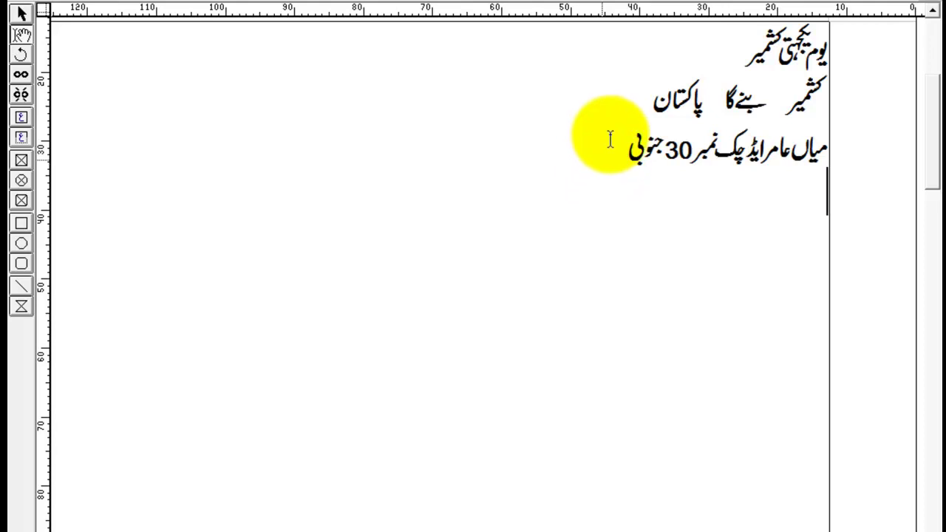
{"action": "left_click", "coordinate": [609, 146]}
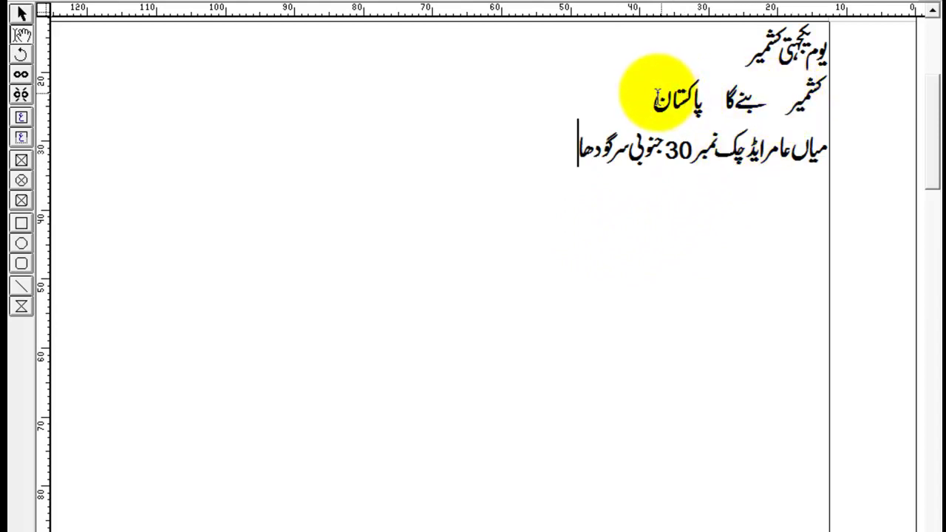
Step: Set the word "پاکستان" in the second line to the Bombay Black Unicode font
{"action": "left_click_drag", "start_coordinate": [652, 94], "coordinate": [698, 96]}
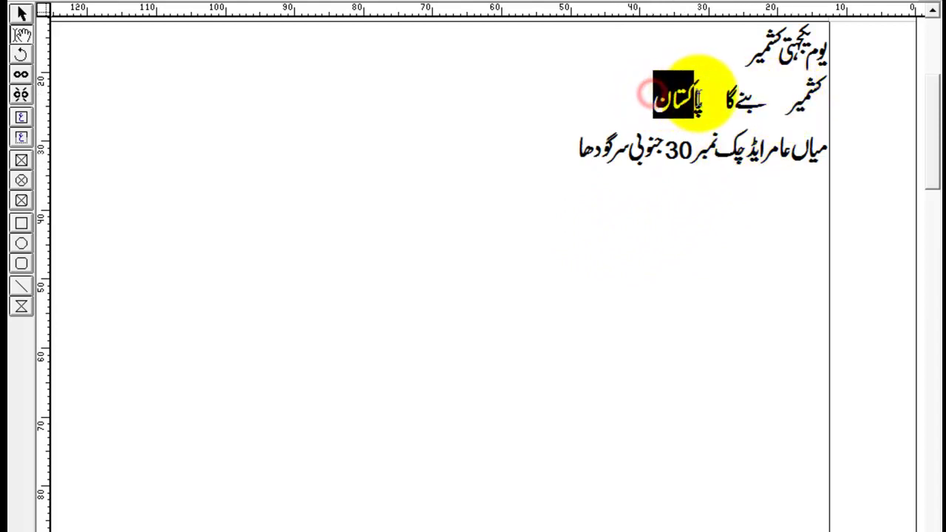
{"action": "left_click", "coordinate": [256, 1]}
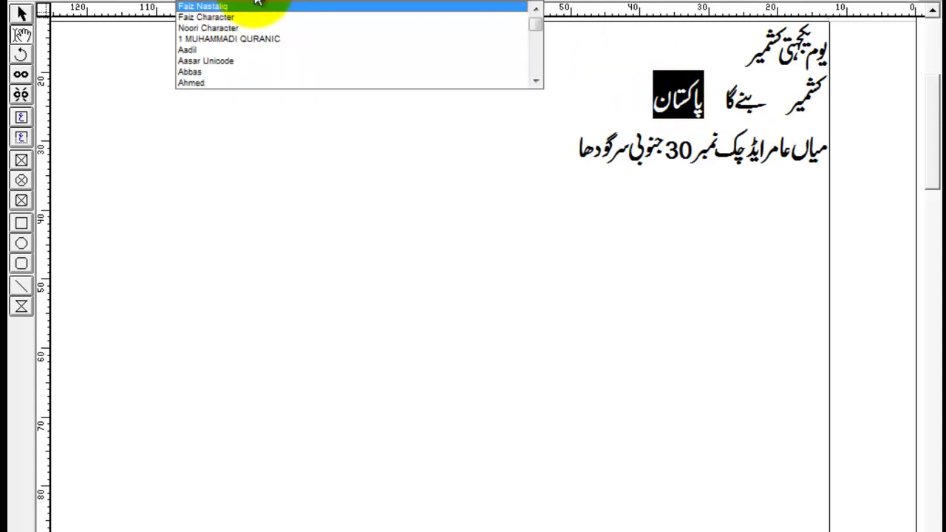
{"action": "key", "text": "b"}
{"action": "left_click", "coordinate": [256, 3]}
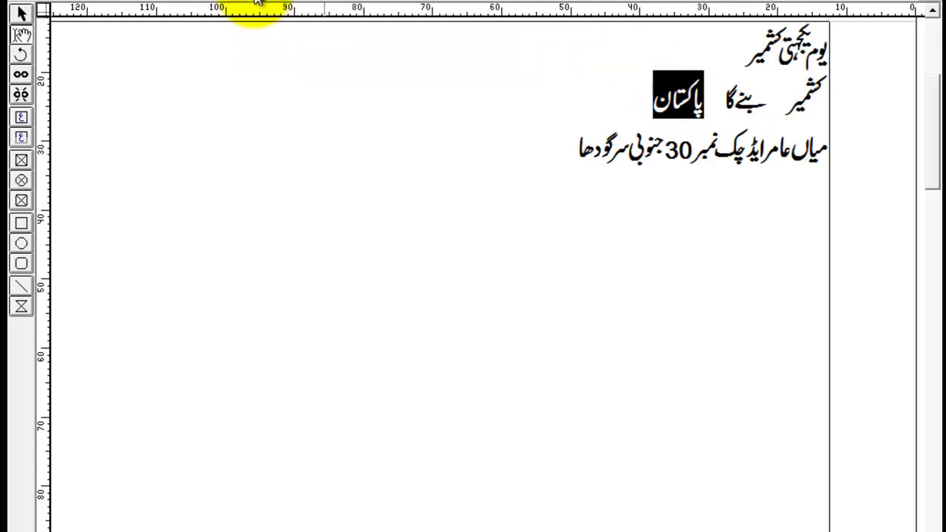
{"action": "left_click", "coordinate": [253, 6]}
{"action": "left_click", "coordinate": [247, 30]}
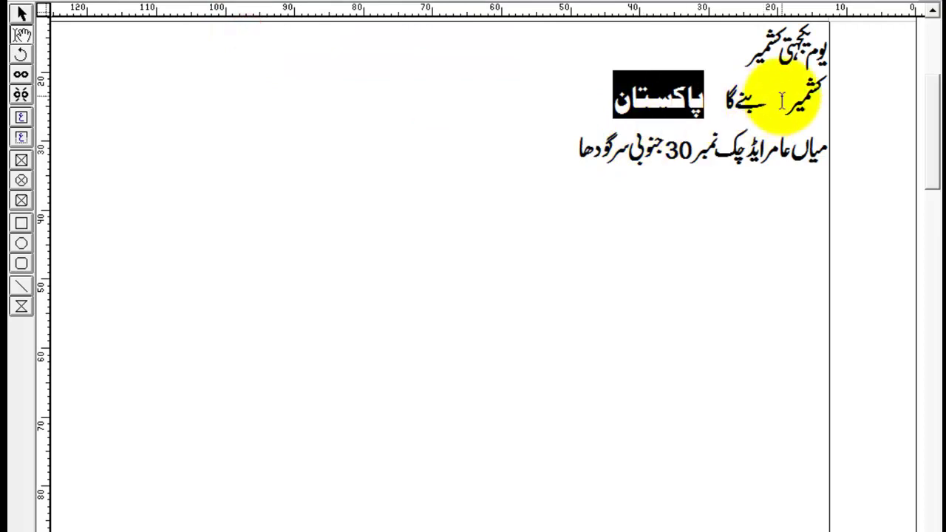
Step: Set the word "کشمیر" at the start of the second line to the Bombay Black Unicode font
{"action": "double_click", "coordinate": [785, 95]}
{"action": "left_click", "coordinate": [246, 4]}
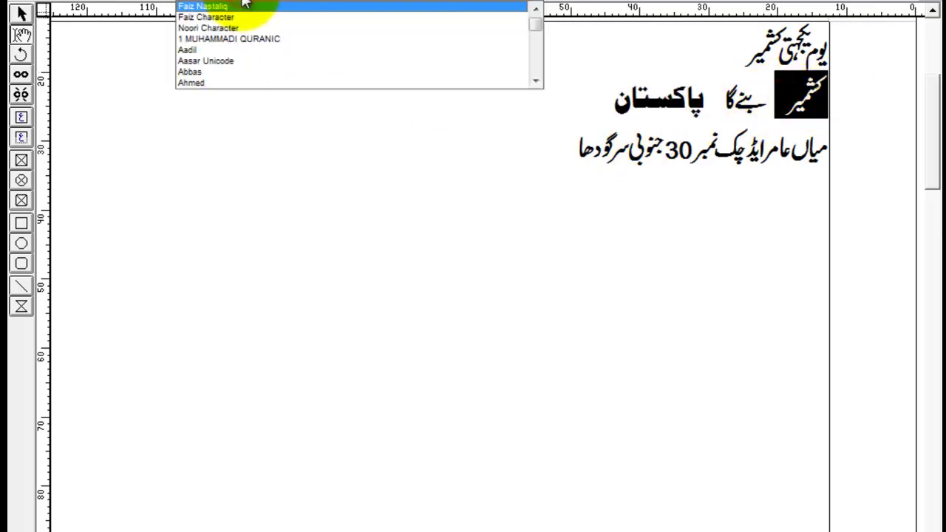
{"action": "key", "text": "b"}
{"action": "left_click", "coordinate": [246, 4]}
{"action": "left_click", "coordinate": [244, 4]}
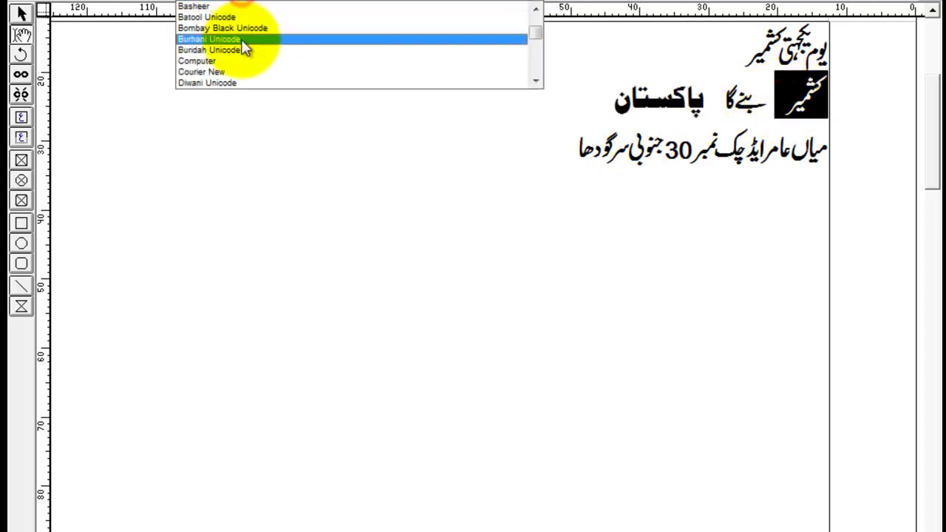
{"action": "left_click", "coordinate": [249, 31]}
{"action": "left_click", "coordinate": [570, 186]}
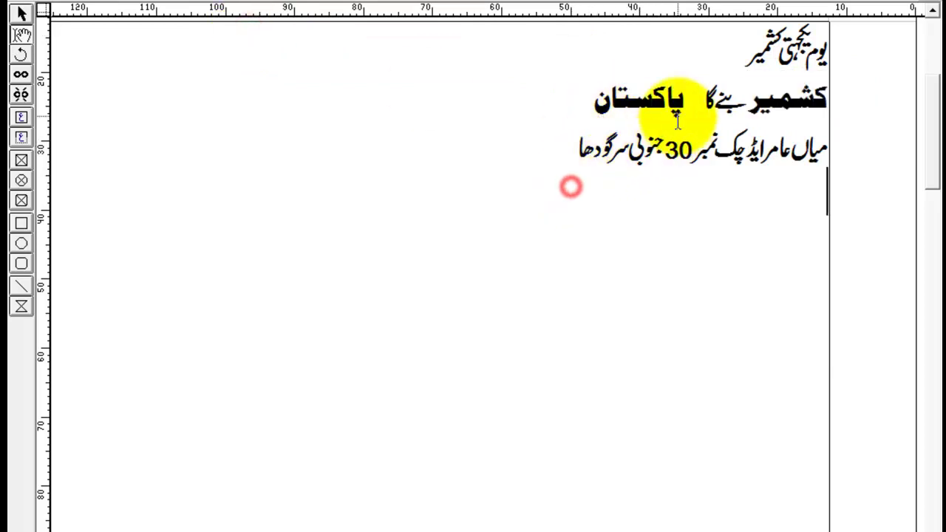
Step: Apply the K-Always kashida setting to the whole first line of text
{"action": "left_click", "coordinate": [709, 46]}
{"action": "left_click", "coordinate": [828, 30], "text": "shift"}
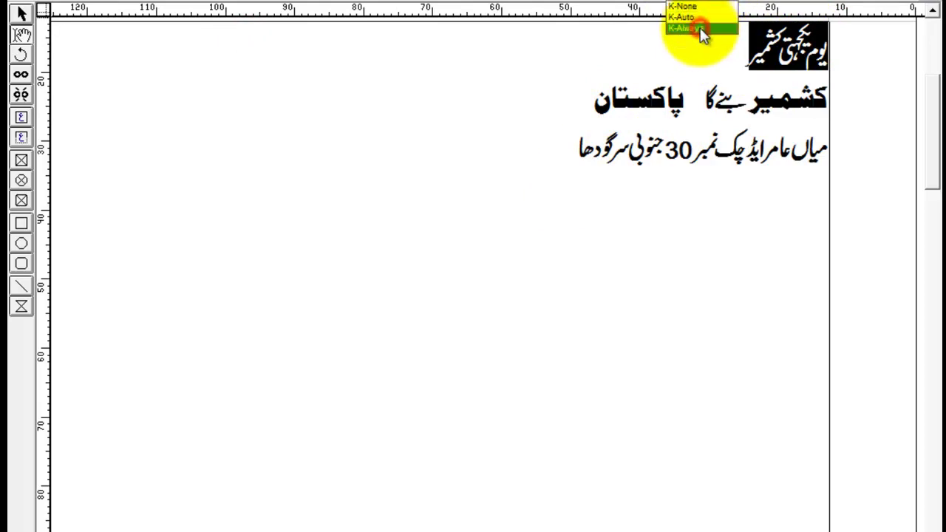
{"action": "left_click", "coordinate": [700, 32]}
{"action": "left_click", "coordinate": [643, 87]}
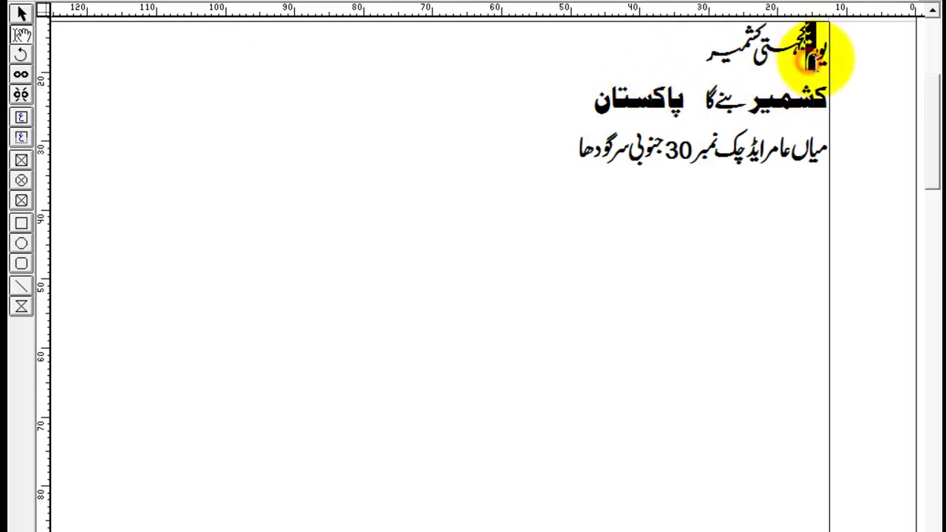
{"action": "left_click", "coordinate": [281, 6]}
{"action": "left_click", "coordinate": [258, 6]}
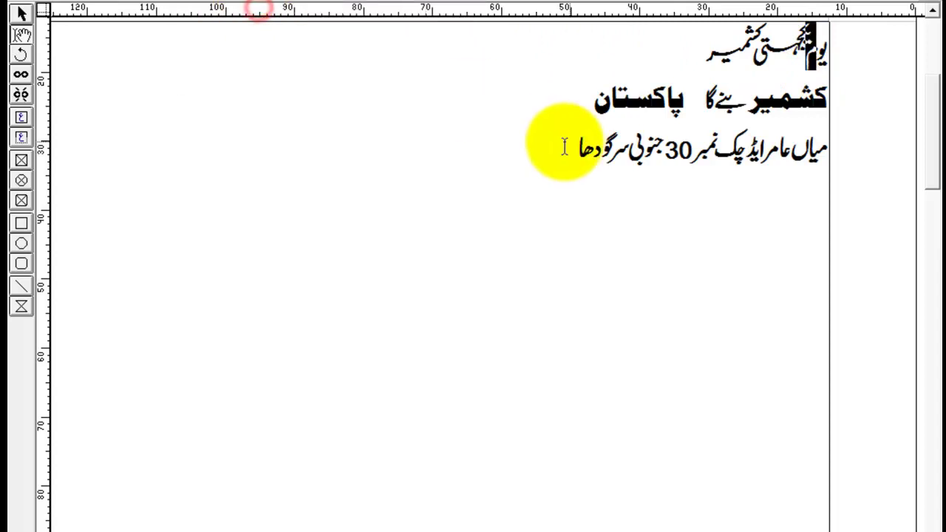
{"action": "left_click", "coordinate": [564, 173]}
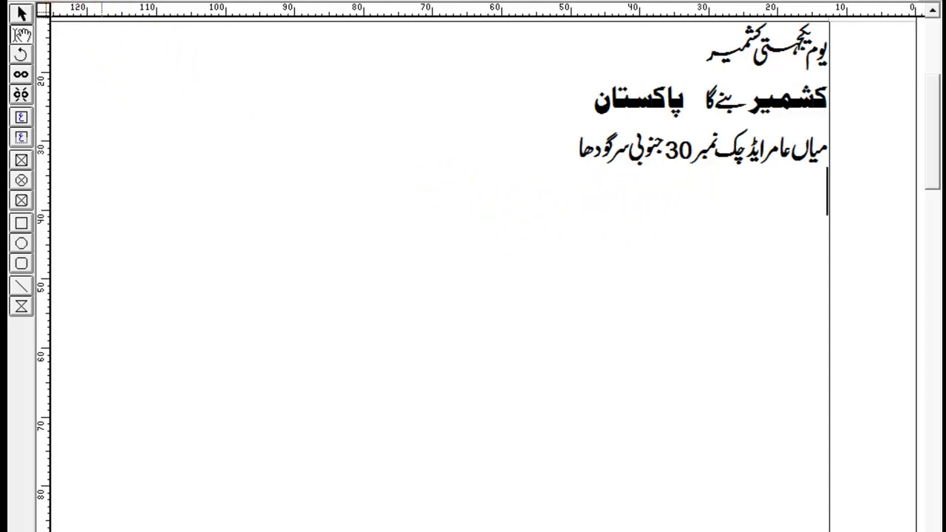
Step: Export page 1 to the Desktop as an EPS picture named sds, at 100% scaling
{"action": "key", "text": "alt+f"}
{"action": "left_click", "coordinate": [90, 189]}
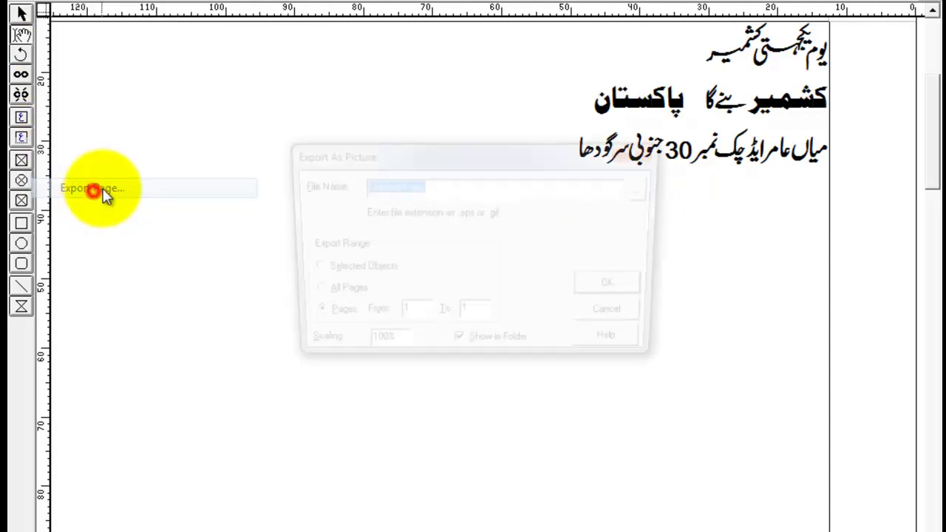
{"action": "left_click", "coordinate": [647, 194]}
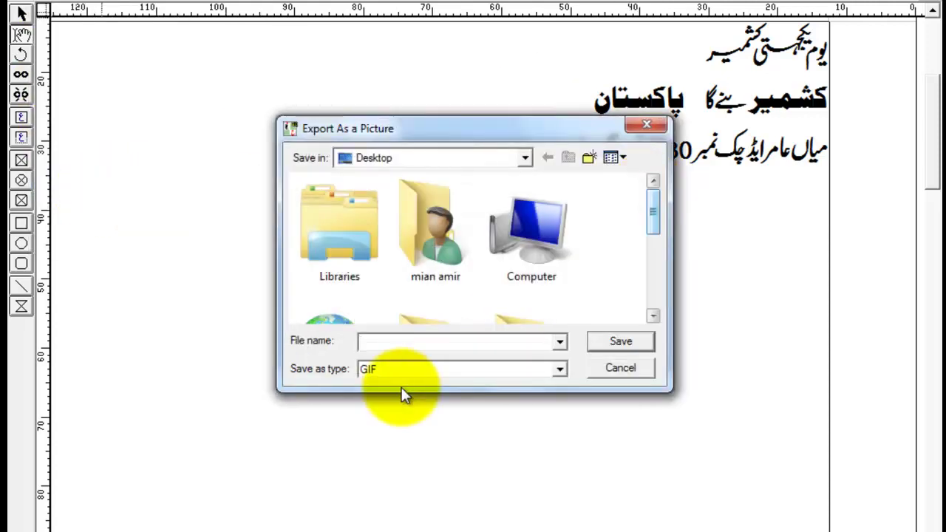
{"action": "left_click", "coordinate": [383, 370]}
{"action": "left_click", "coordinate": [378, 396]}
{"action": "left_click", "coordinate": [412, 340]}
{"action": "type", "text": "sds"}
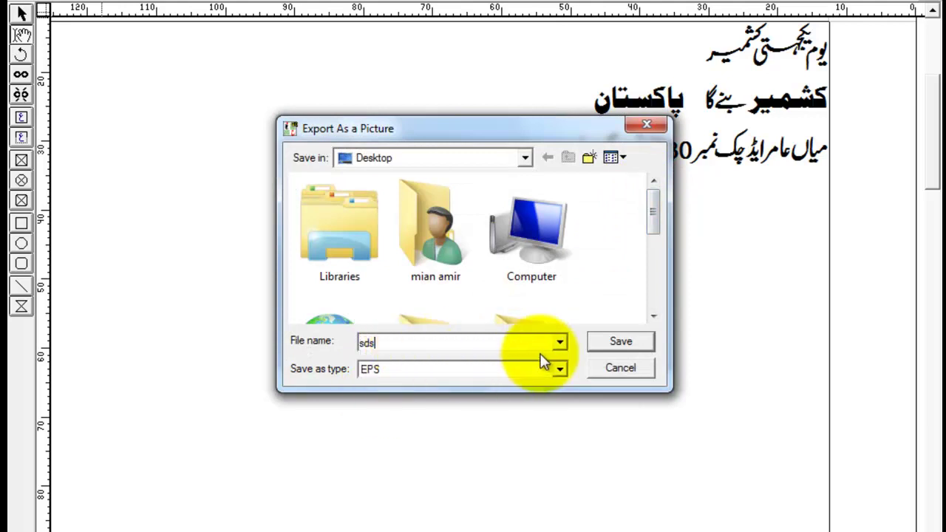
{"action": "left_click", "coordinate": [618, 343]}
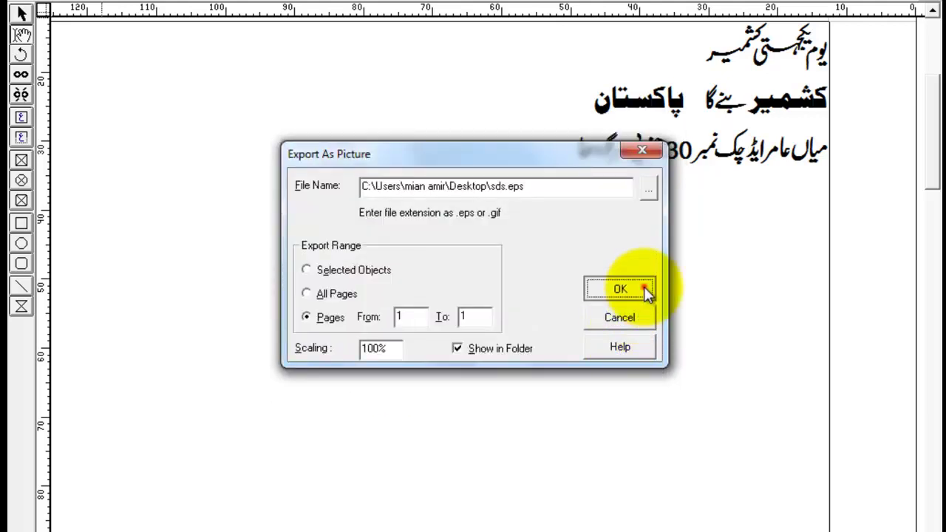
{"action": "left_click", "coordinate": [643, 286]}
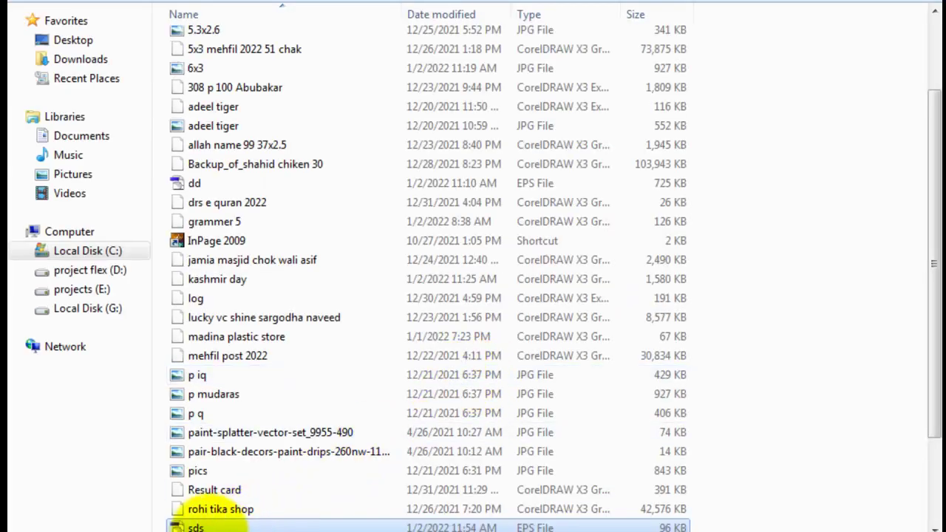
Step: Bring sds.eps from the folder window into the CorelDRAW drawing, placed inside the red circular band
{"action": "left_click_drag", "start_coordinate": [222, 521], "coordinate": [310, 530]}
{"action": "left_click_drag", "start_coordinate": [460, 295], "coordinate": [461, 295]}
{"action": "left_click", "coordinate": [428, 348]}
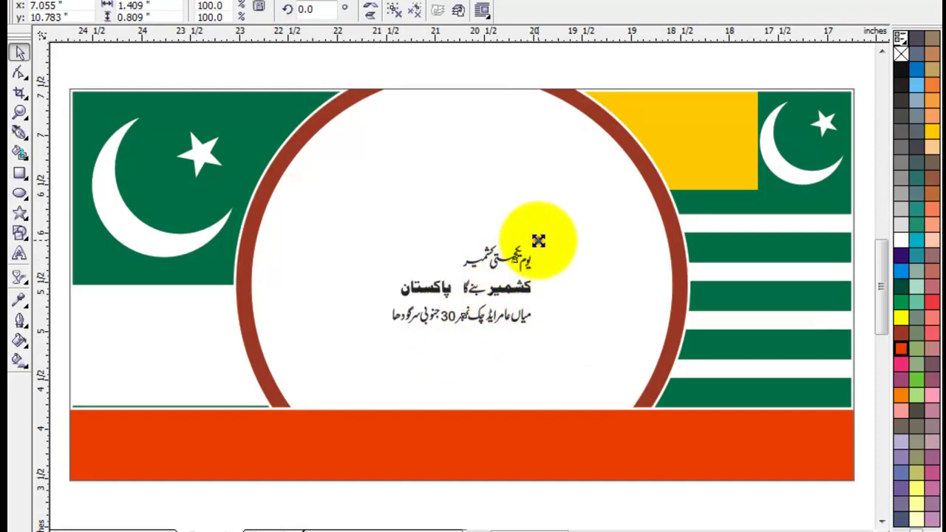
Step: Enlarge the imported text to about 2.52 by 1.45 inches and ungroup it
{"action": "left_click_drag", "start_coordinate": [538, 240], "coordinate": [597, 204]}
{"action": "left_click", "coordinate": [394, 10]}
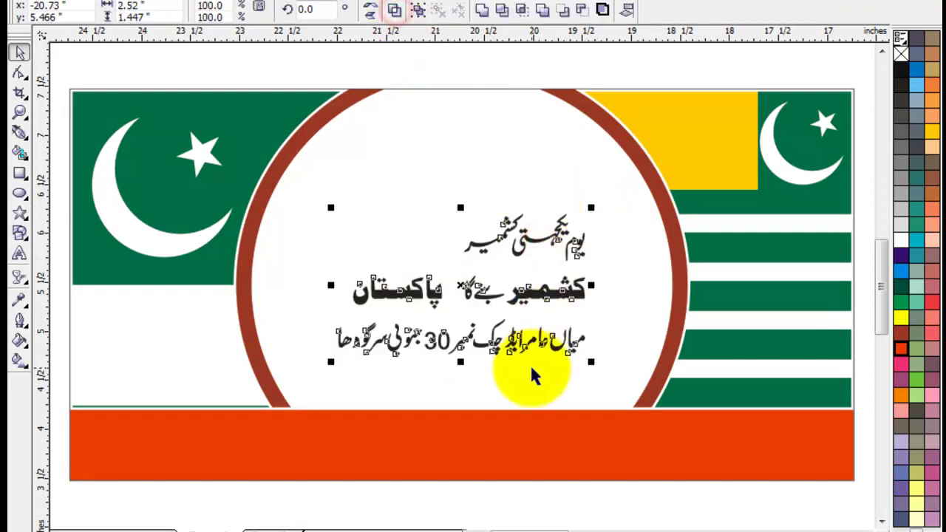
Step: Move the three lines of imported text out of the banner to the empty area below its lower-right corner
{"action": "left_click", "coordinate": [594, 509]}
{"action": "scroll", "coordinate": [453, 274], "scroll_direction": "down", "scroll_amount": 1}
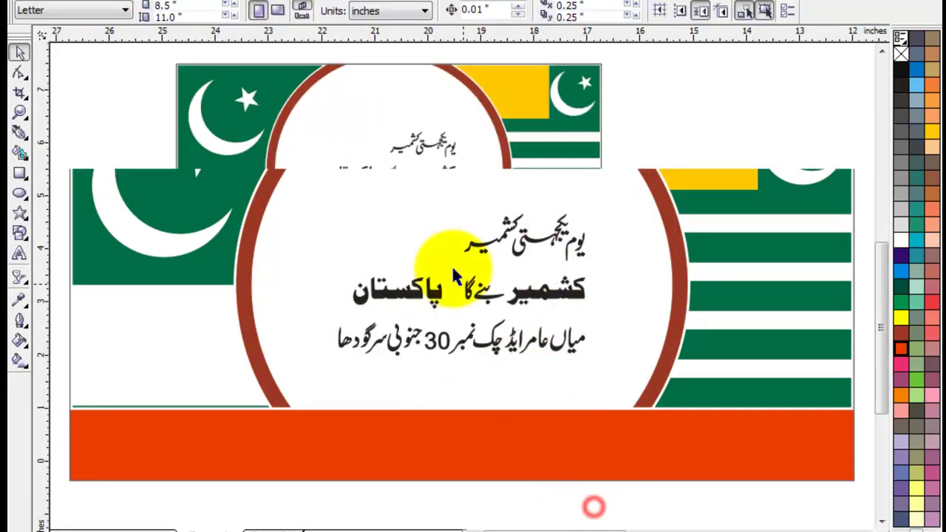
{"action": "left_click_drag", "start_coordinate": [480, 340], "coordinate": [310, 105]}
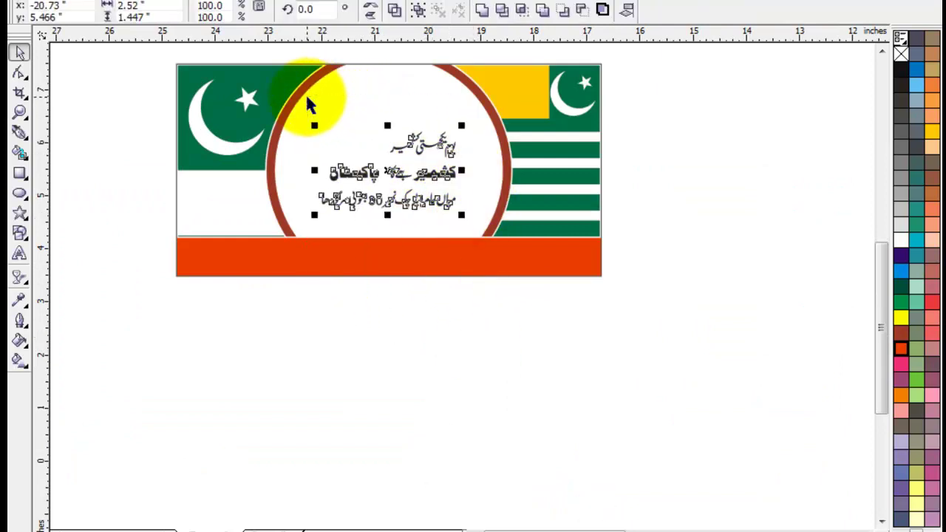
{"action": "left_click_drag", "start_coordinate": [416, 195], "coordinate": [675, 368]}
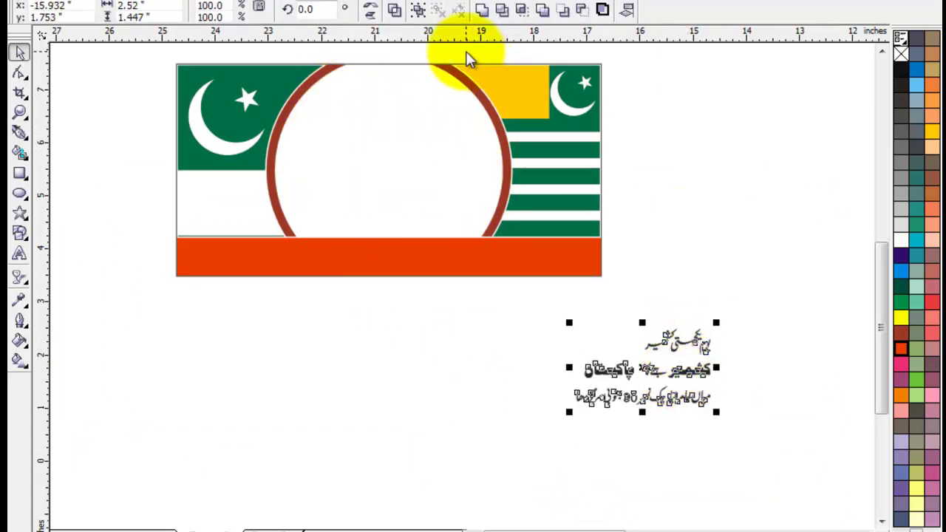
{"action": "left_click", "coordinate": [727, 227]}
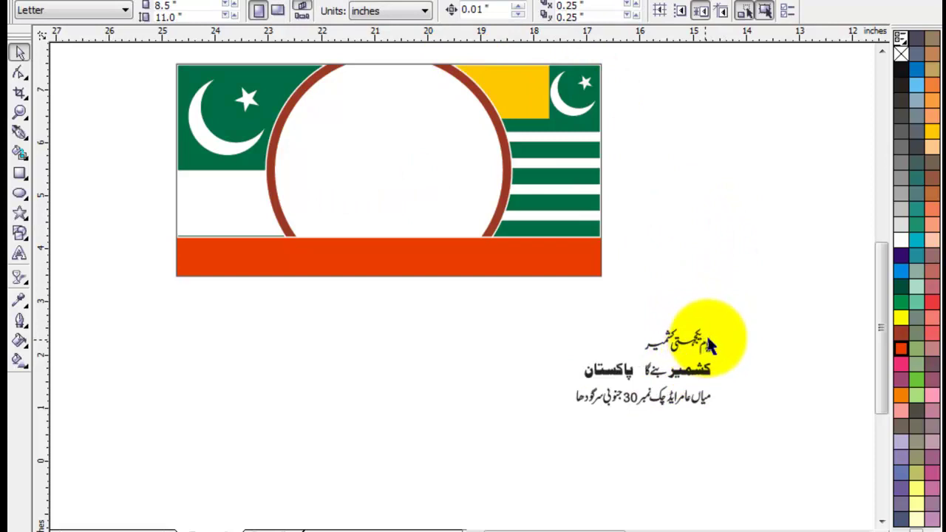
Step: Separate the word کشمیر from the first line of text, placing it above the line, and weld its pieces together
{"action": "scroll", "coordinate": [693, 350], "scroll_direction": "up", "scroll_amount": 2}
{"action": "left_click", "coordinate": [357, 298]}
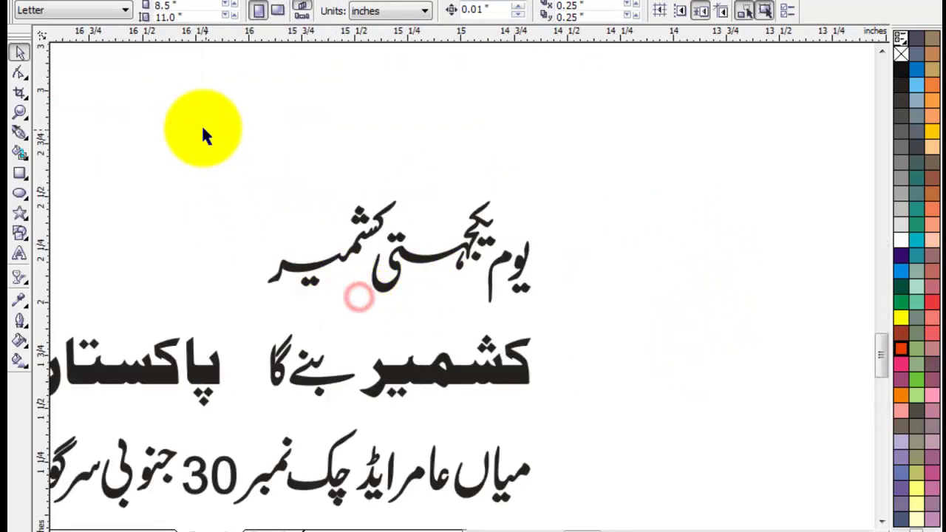
{"action": "left_click_drag", "start_coordinate": [204, 128], "coordinate": [393, 312]}
{"action": "left_click_drag", "start_coordinate": [348, 243], "coordinate": [359, 221]}
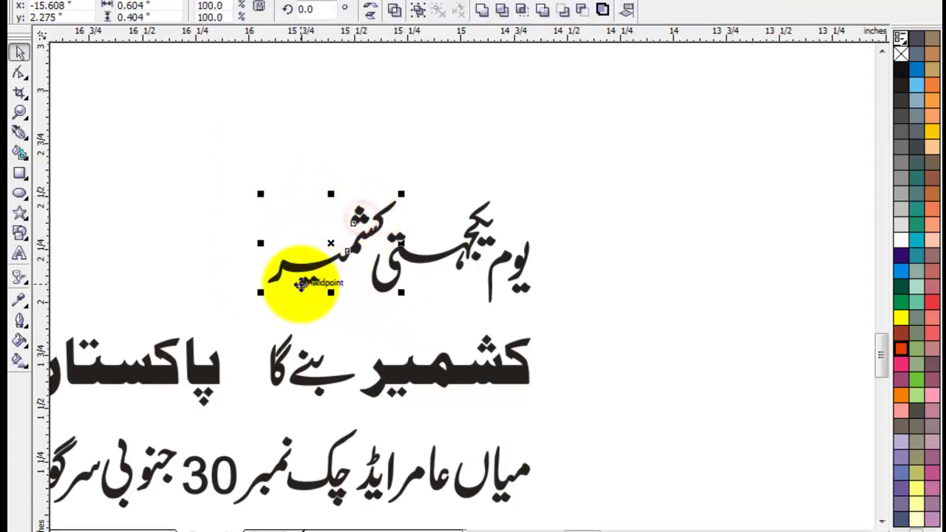
{"action": "left_click", "coordinate": [270, 303]}
{"action": "left_click", "coordinate": [317, 272]}
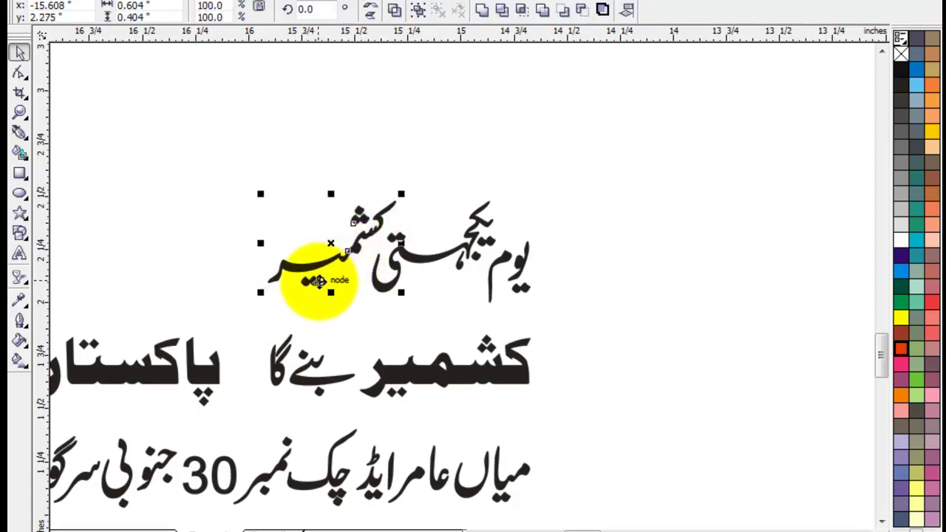
{"action": "left_click_drag", "start_coordinate": [311, 279], "coordinate": [288, 206]}
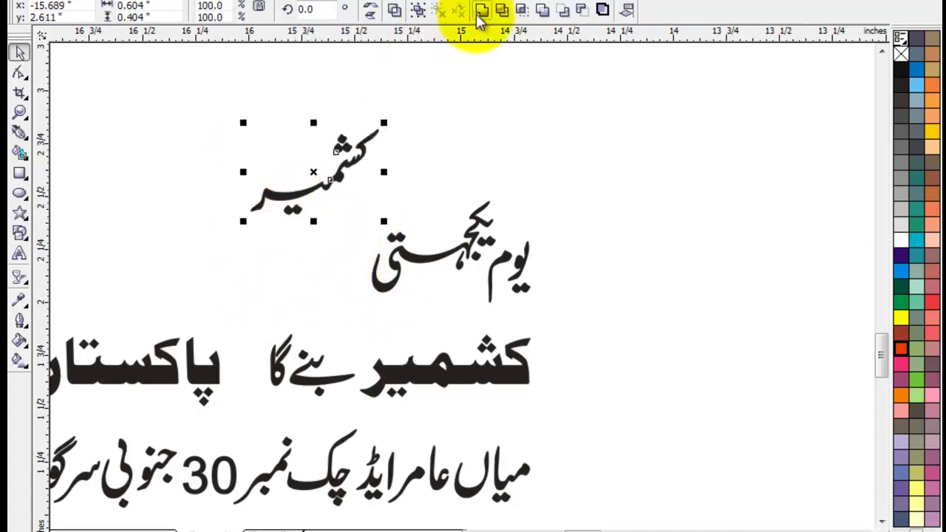
Step: Move the word یوم away from یکجہتی and weld the pieces of each word into one object
{"action": "left_click", "coordinate": [495, 186]}
{"action": "left_click_drag", "start_coordinate": [553, 229], "coordinate": [484, 323]}
{"action": "left_click_drag", "start_coordinate": [513, 263], "coordinate": [594, 186]}
{"action": "left_click_drag", "start_coordinate": [526, 184], "coordinate": [351, 322]}
{"action": "left_click_drag", "start_coordinate": [532, 118], "coordinate": [658, 249]}
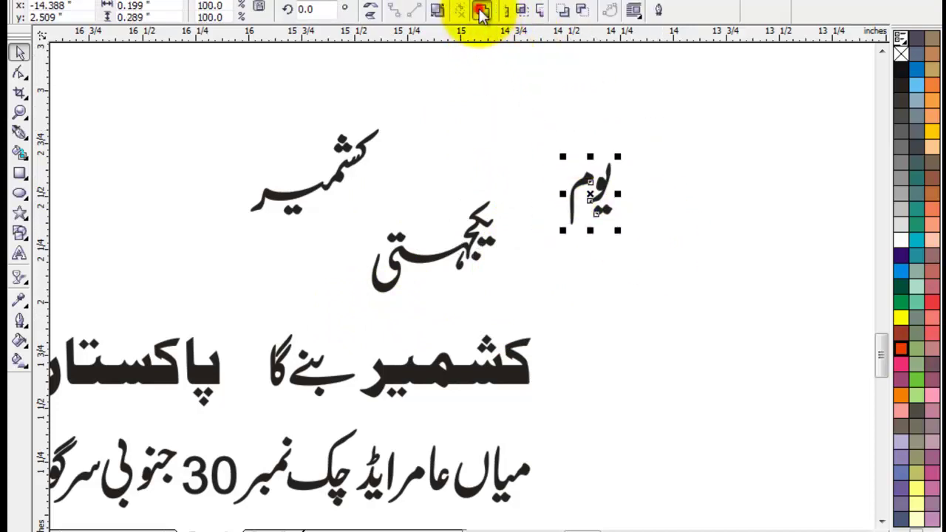
{"action": "left_click", "coordinate": [510, 142]}
Step: Place the word کشمیر inside the red circular band and enlarge it to span most of the circle's width
{"action": "scroll", "coordinate": [275, 294], "scroll_direction": "down", "scroll_amount": 2}
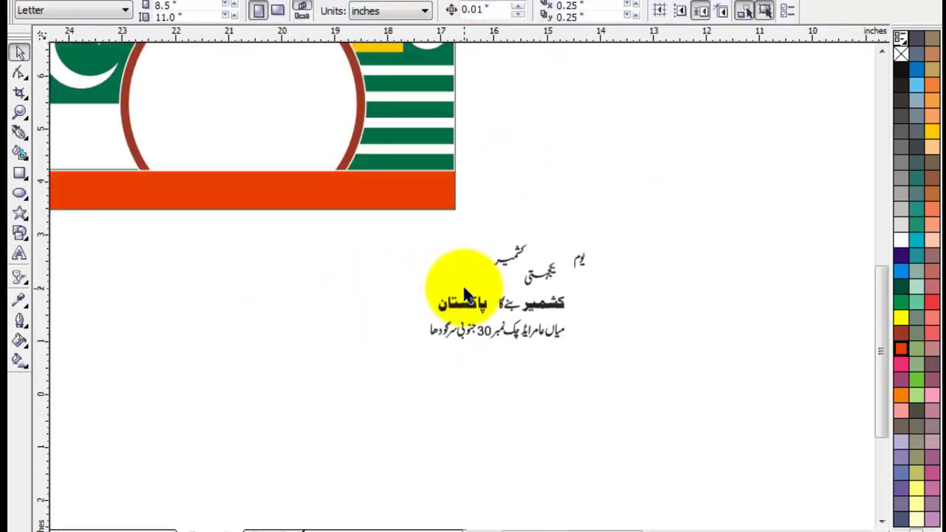
{"action": "key", "text": "F4"}
{"action": "left_click", "coordinate": [671, 414]}
{"action": "left_click_drag", "start_coordinate": [747, 399], "coordinate": [489, 94]}
{"action": "left_click_drag", "start_coordinate": [286, 236], "coordinate": [274, 249]}
{"action": "left_click", "coordinate": [269, 255]}
{"action": "left_click", "coordinate": [341, 410]}
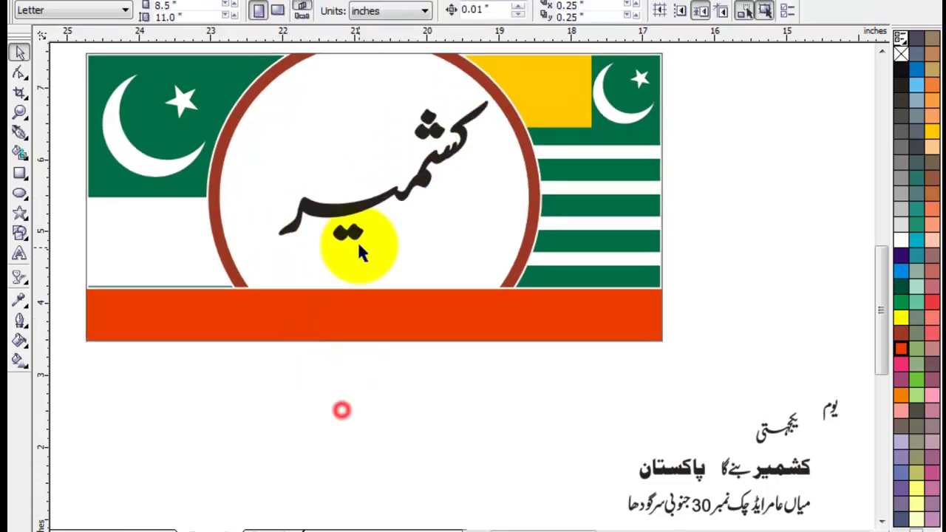
{"action": "left_click", "coordinate": [358, 198]}
{"action": "left_click_drag", "start_coordinate": [271, 250], "coordinate": [230, 279]}
{"action": "left_click", "coordinate": [383, 430]}
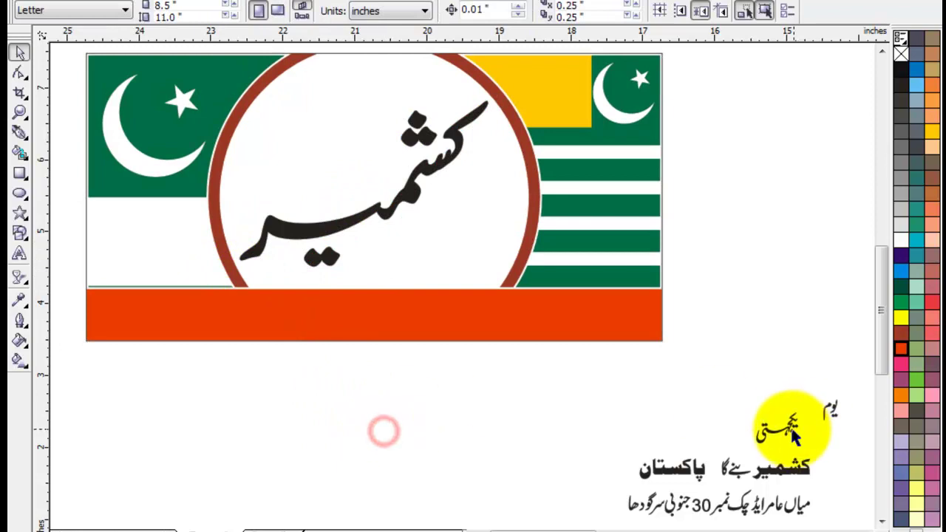
Step: Place the word یکجہتی above the large کشمیر inside the circle, enlarged to about 1.86 by 1.38 inches
{"action": "left_click_drag", "start_coordinate": [793, 436], "coordinate": [389, 132]}
{"action": "left_click_drag", "start_coordinate": [358, 186], "coordinate": [370, 158]}
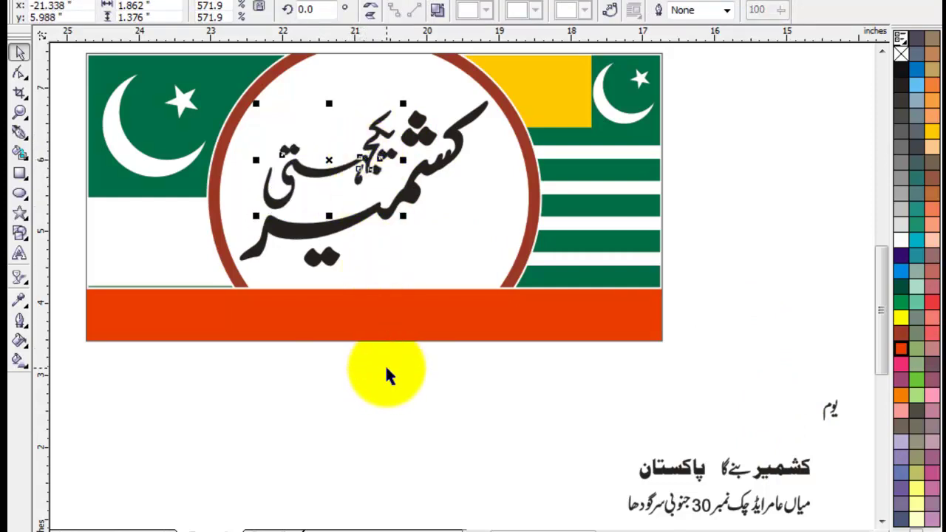
{"action": "left_click", "coordinate": [387, 370]}
Step: Fit the word یوم above یکجہتی inside the circle, enlarged to about 0.43 by 0.62 inches
{"action": "left_click_drag", "start_coordinate": [831, 408], "coordinate": [330, 142]}
{"action": "key", "text": "z"}
{"action": "left_click_drag", "start_coordinate": [274, 93], "coordinate": [423, 159]}
{"action": "left_click", "coordinate": [19, 52]}
{"action": "left_click_drag", "start_coordinate": [395, 222], "coordinate": [406, 206]}
{"action": "key", "text": "F4"}
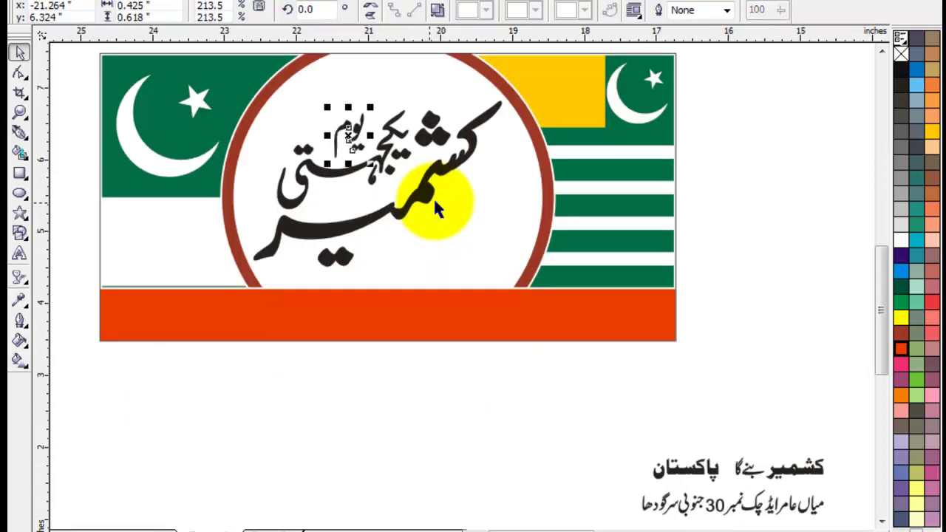
{"action": "left_click", "coordinate": [781, 198]}
{"action": "left_click", "coordinate": [492, 431]}
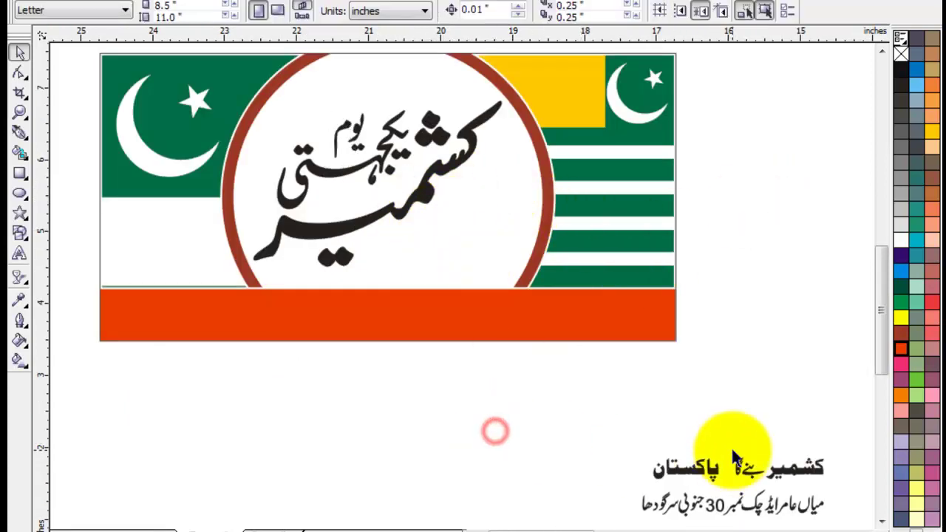
Step: Move the slogan line کشمیر بنے گا پاکستان into the lower part of the circle, below the large title
{"action": "left_click_drag", "start_coordinate": [866, 438], "coordinate": [643, 510]}
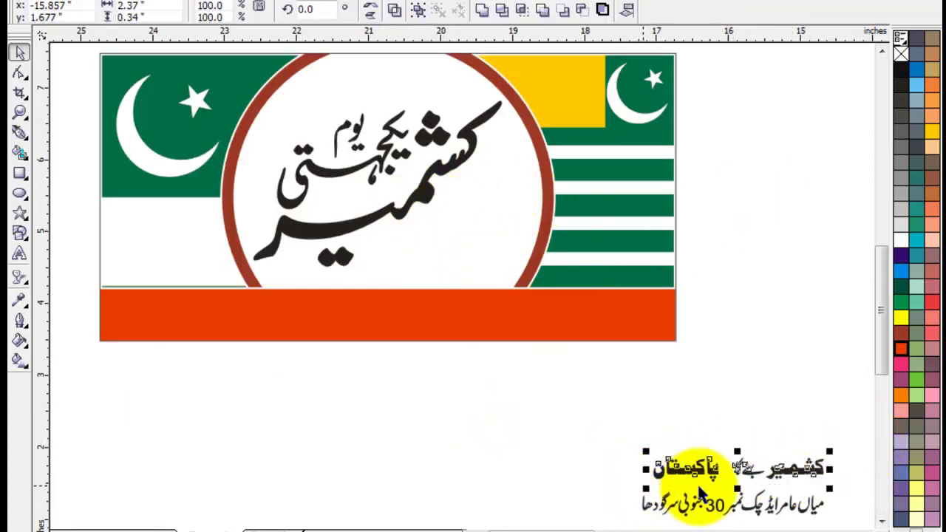
{"action": "left_click_drag", "start_coordinate": [776, 472], "coordinate": [312, 307]}
{"action": "key", "text": "z"}
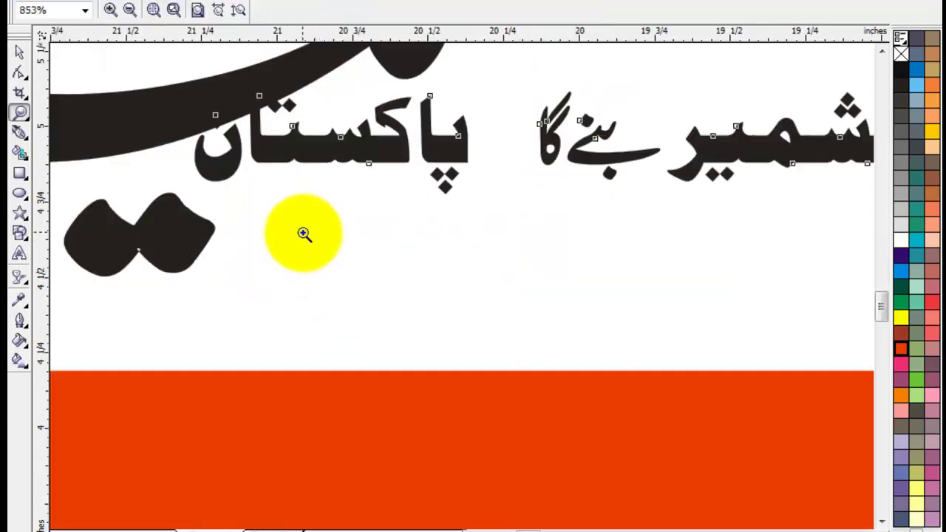
{"action": "left_click", "coordinate": [19, 50]}
{"action": "scroll", "coordinate": [369, 275], "scroll_direction": "down", "scroll_amount": 3}
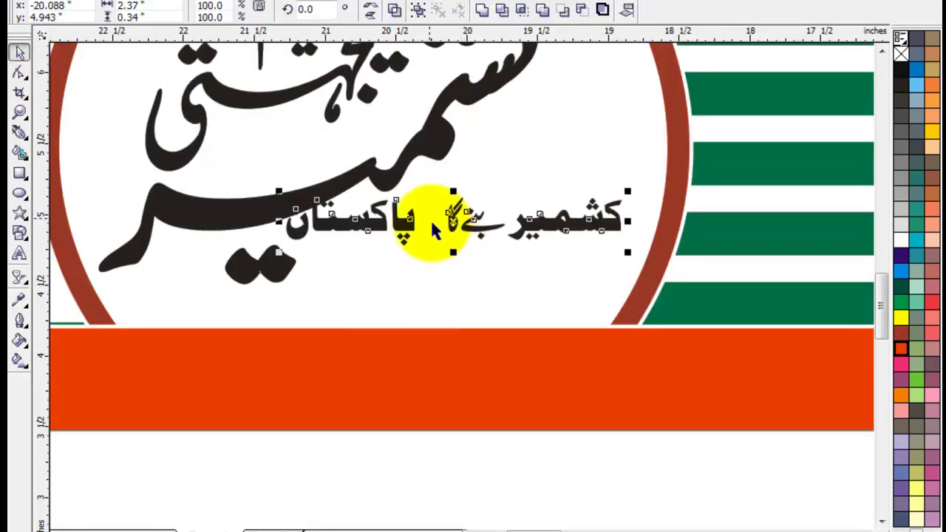
{"action": "left_click", "coordinate": [386, 256]}
{"action": "scroll", "coordinate": [332, 272], "scroll_direction": "down", "scroll_amount": 3}
{"action": "left_click", "coordinate": [505, 430]}
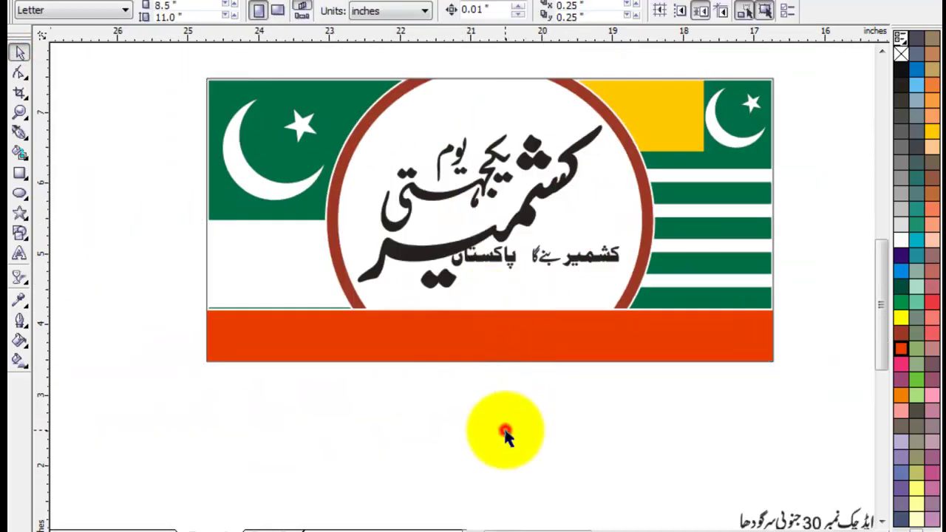
Step: Group the slogan's parts پاکستان, کشمیر and بنے گا separately
{"action": "left_click_drag", "start_coordinate": [525, 221], "coordinate": [438, 303]}
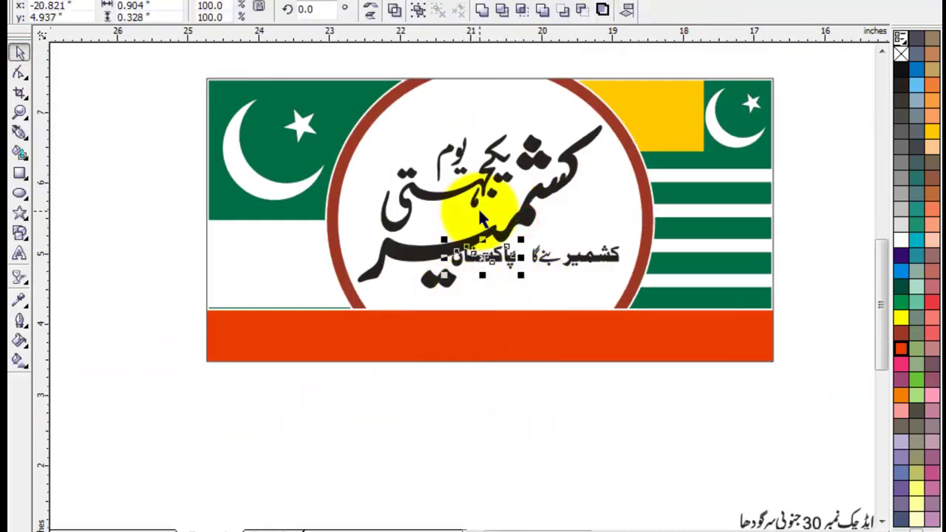
{"action": "left_click_drag", "start_coordinate": [641, 223], "coordinate": [556, 314]}
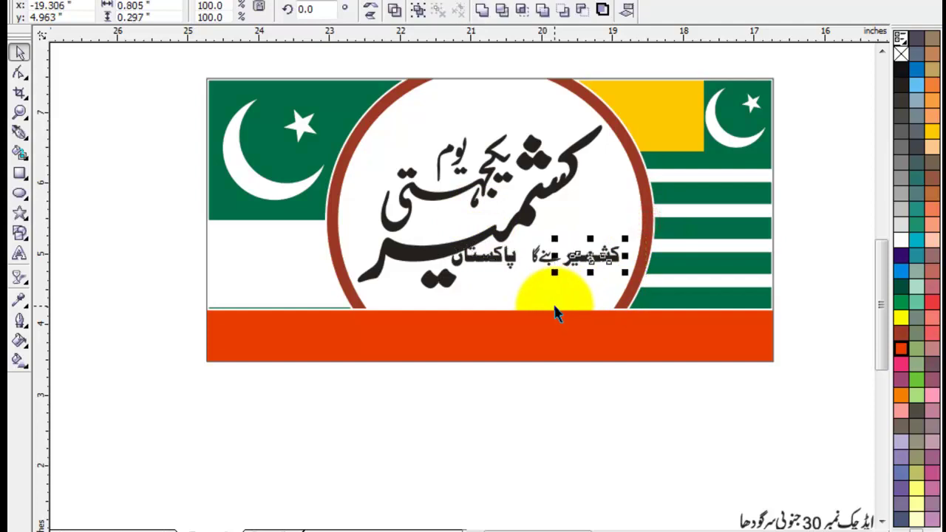
{"action": "left_click", "coordinate": [566, 416]}
{"action": "left_click_drag", "start_coordinate": [572, 222], "coordinate": [509, 320]}
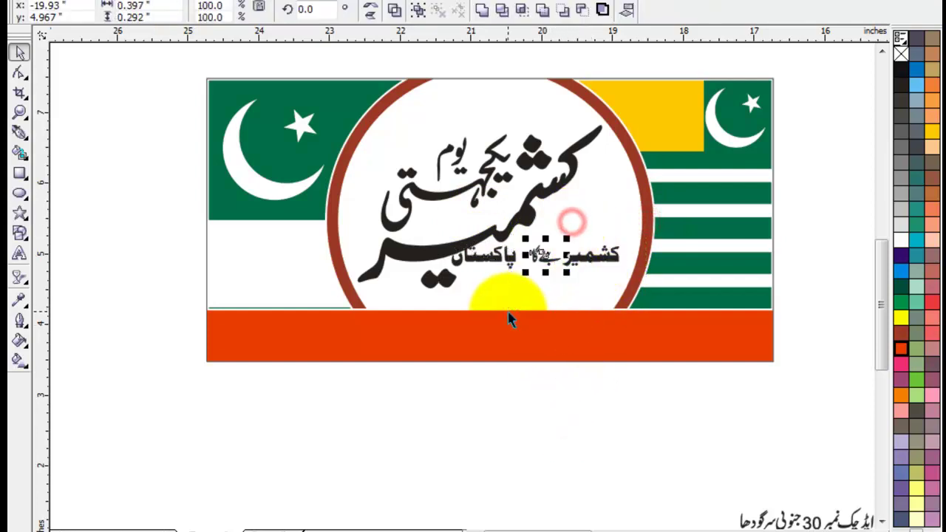
{"action": "left_click", "coordinate": [585, 443]}
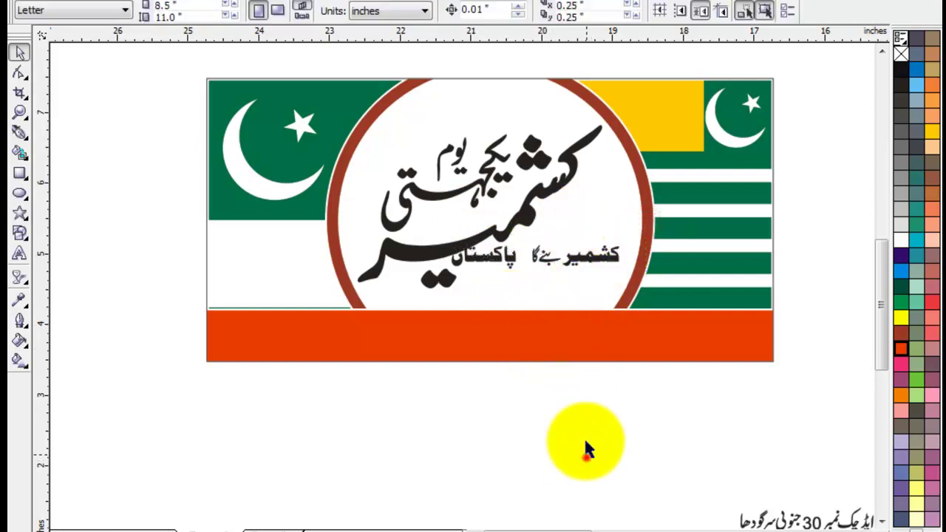
Step: Place the slogan word پاکستان beneath کشمیر بنے گا, just above the orange-red strip
{"action": "left_click_drag", "start_coordinate": [510, 260], "coordinate": [539, 281]}
{"action": "left_click", "coordinate": [543, 287]}
{"action": "left_click", "coordinate": [548, 292]}
{"action": "key", "text": "ctrl+z"}
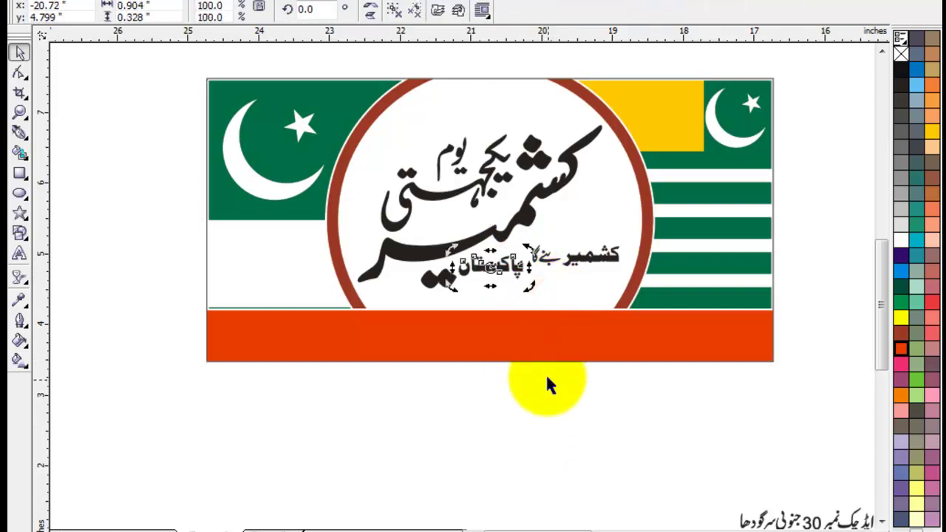
{"action": "left_click", "coordinate": [558, 410]}
{"action": "scroll", "coordinate": [460, 283], "scroll_direction": "up", "scroll_amount": 2}
{"action": "left_click_drag", "start_coordinate": [362, 280], "coordinate": [468, 333]}
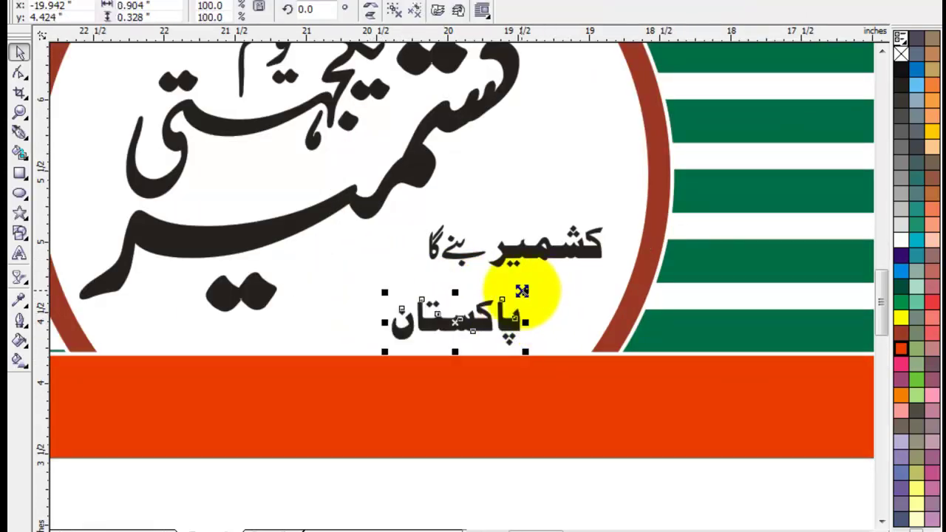
Step: Enlarge پاکستان to about 1.28 by 0.46 inches and the slogan's کشمیر to about 1.42 by 0.52 inches, with بنے گا between them
{"action": "left_click_drag", "start_coordinate": [522, 291], "coordinate": [514, 211]}
{"action": "key", "text": "ctrl+r"}
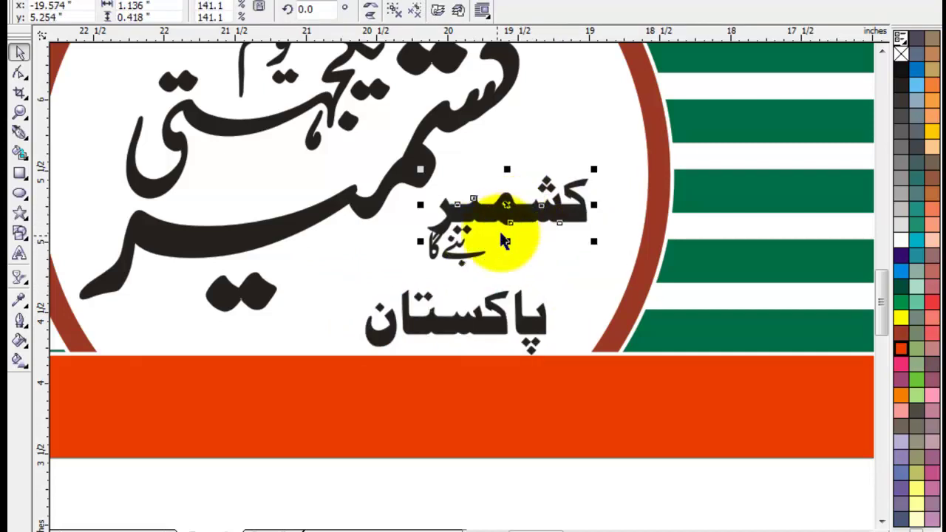
{"action": "left_click_drag", "start_coordinate": [451, 248], "coordinate": [603, 209]}
{"action": "left_click", "coordinate": [573, 203]}
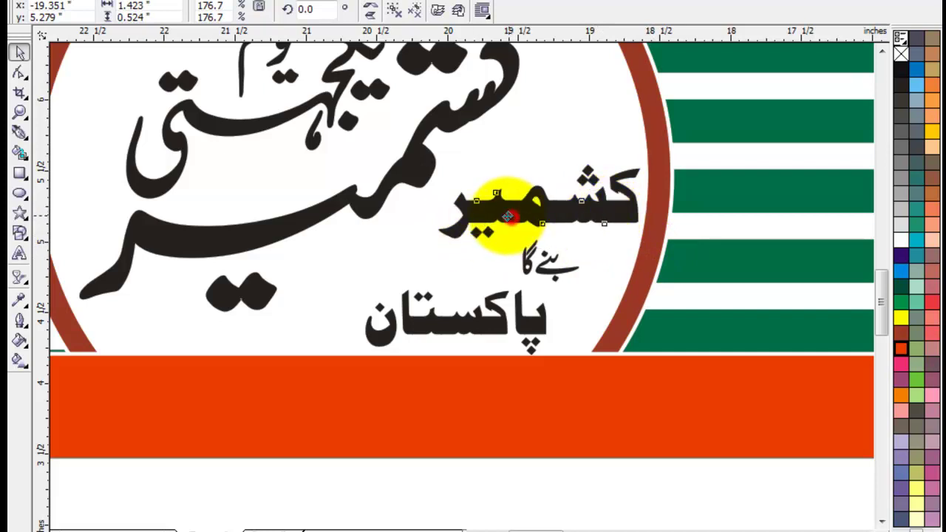
{"action": "left_click_drag", "start_coordinate": [508, 216], "coordinate": [522, 207]}
Step: Fill the slogan words کشمیر and پاکستان with orange-red and the words بنے گا with blue
{"action": "left_click", "coordinate": [901, 348]}
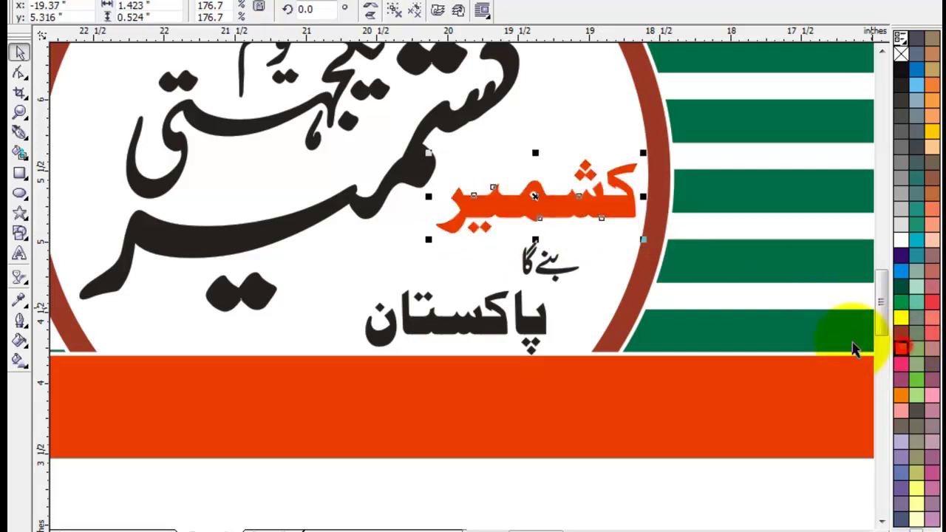
{"action": "left_click", "coordinate": [534, 317]}
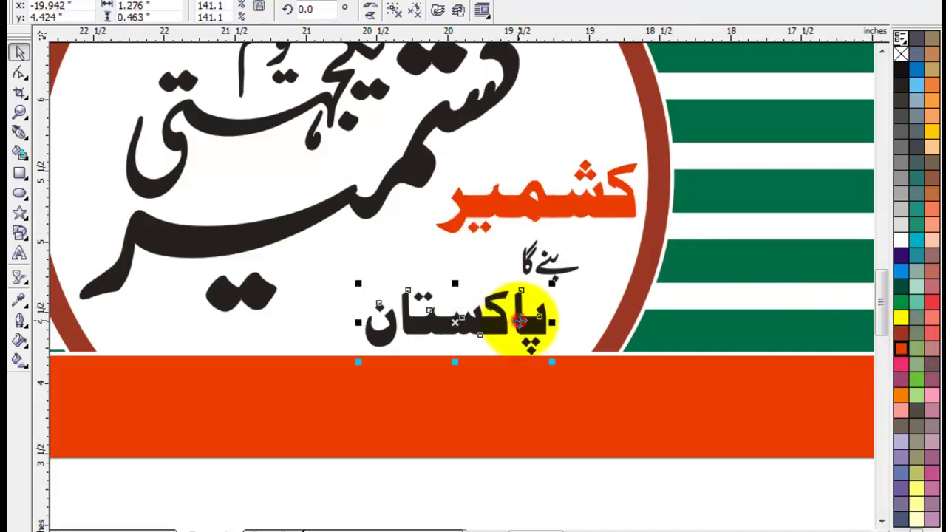
{"action": "left_click", "coordinate": [900, 353]}
{"action": "left_click", "coordinate": [597, 492]}
{"action": "left_click", "coordinate": [549, 269]}
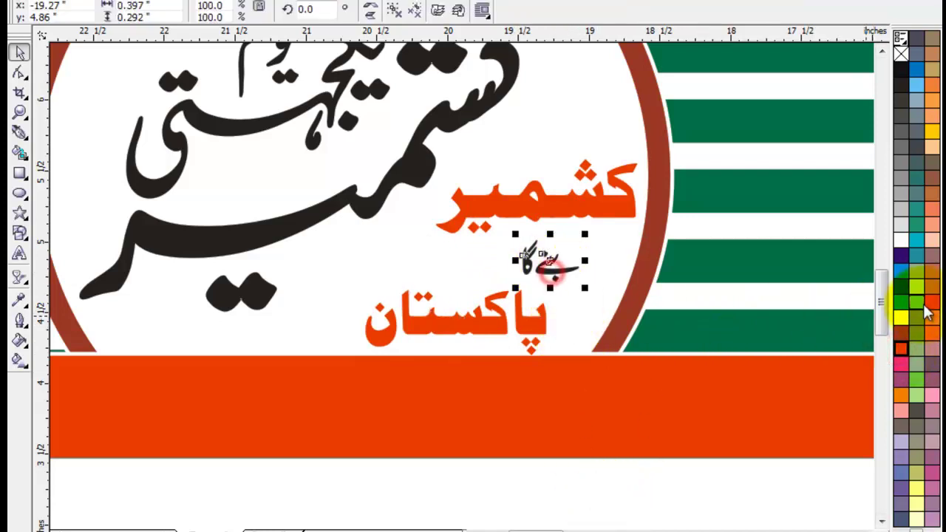
{"action": "left_click", "coordinate": [900, 271]}
{"action": "left_click", "coordinate": [498, 488]}
Step: Move the word پاکستان slightly up and right toward بنے گا and fill it with green
{"action": "left_click", "coordinate": [526, 328]}
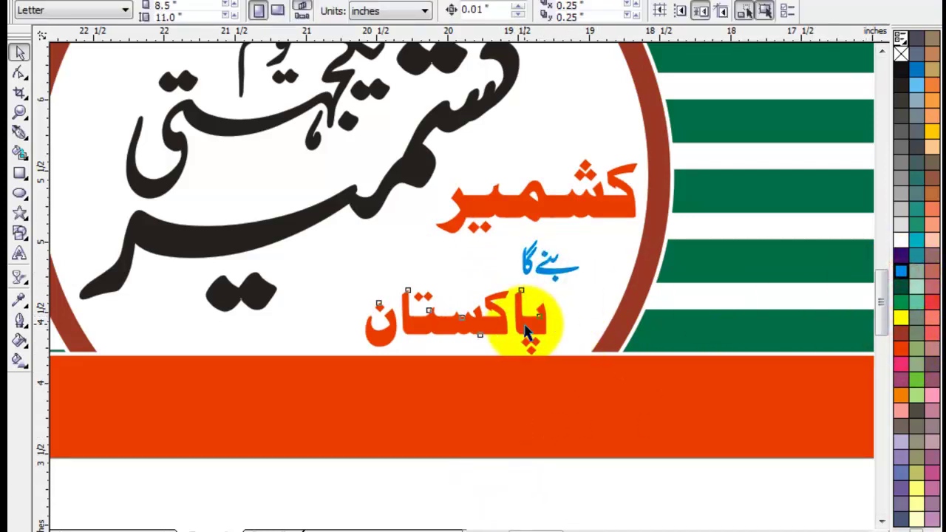
{"action": "left_click_drag", "start_coordinate": [526, 331], "coordinate": [542, 321]}
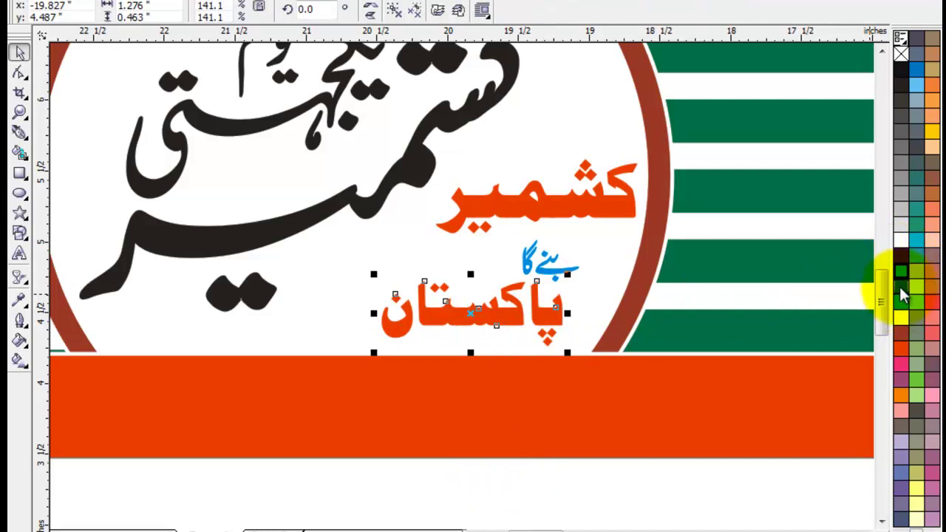
{"action": "left_click", "coordinate": [900, 309]}
{"action": "left_click", "coordinate": [562, 494]}
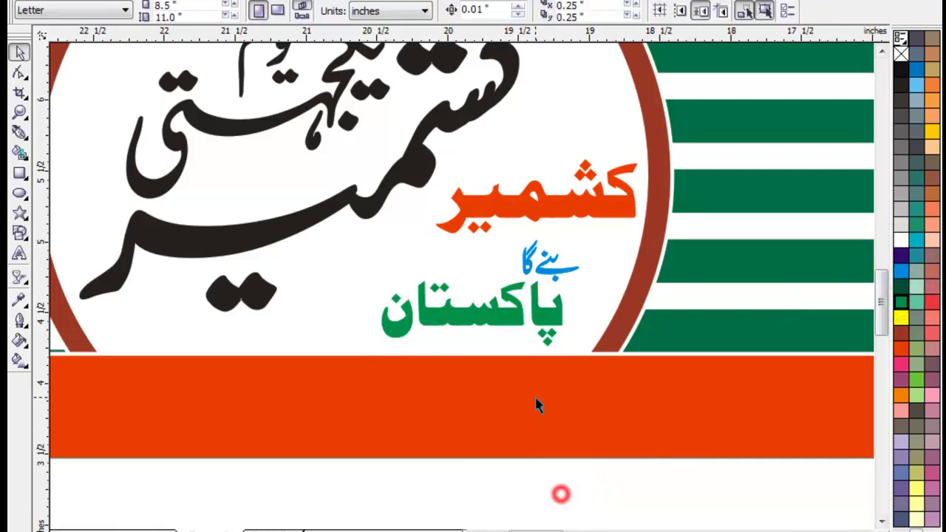
Step: Nudge the green word پاکستان slightly down and about 0.5 inch to the left
{"action": "left_click", "coordinate": [533, 315]}
{"action": "key", "text": "Down"}
{"action": "key", "text": "Down"}
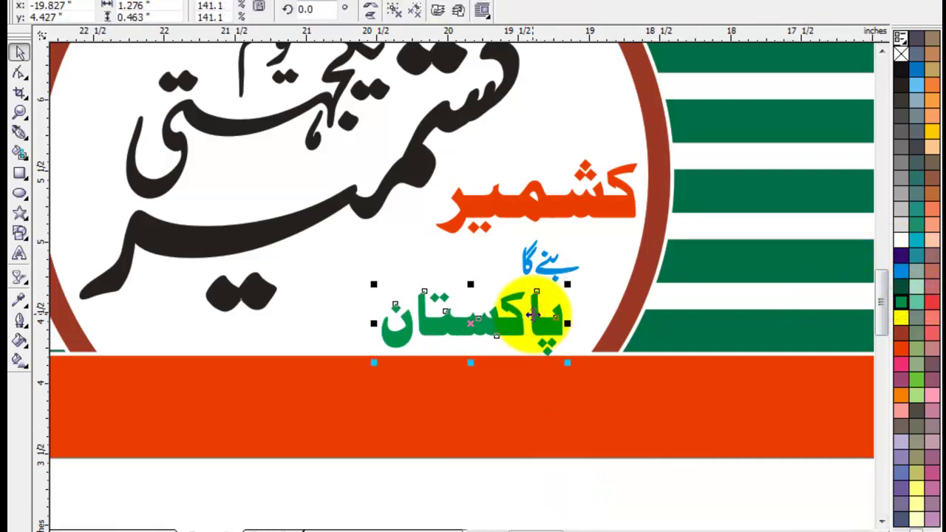
{"action": "key", "text": "Left"}
{"action": "key", "text": "Left"}
{"action": "key", "text": "Left"}
{"action": "key", "text": "Left"}
{"action": "key", "text": "Left"}
{"action": "key", "text": "Left"}
{"action": "key", "text": "Left"}
{"action": "key", "text": "Left"}
{"action": "key", "text": "Left"}
{"action": "key", "text": "Left"}
{"action": "key", "text": "Left"}
{"action": "key", "text": "Left"}
{"action": "key", "text": "Left"}
{"action": "key", "text": "Left"}
{"action": "key", "text": "Left"}
{"action": "key", "text": "Left"}
{"action": "key", "text": "Left"}
{"action": "key", "text": "Left"}
{"action": "key", "text": "Left"}
{"action": "key", "text": "Left"}
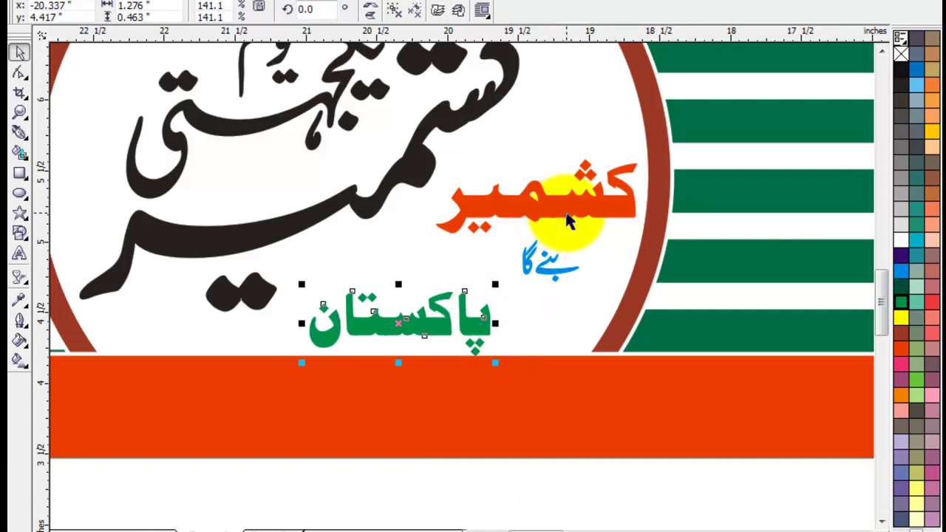
Step: Rotate the slogan's کشمیر to 19.5 degrees, shift it slightly left, and enlarge بنے گا just below it
{"action": "left_click", "coordinate": [582, 214]}
{"action": "left_click_drag", "start_coordinate": [644, 241], "coordinate": [671, 204]}
{"action": "left_click_drag", "start_coordinate": [581, 201], "coordinate": [548, 217]}
{"action": "left_click_drag", "start_coordinate": [610, 143], "coordinate": [637, 124]}
{"action": "left_click_drag", "start_coordinate": [538, 274], "coordinate": [615, 305]}
{"action": "left_click", "coordinate": [549, 480]}
Step: Enlarge the green word پاکستان proportionally so it extends further toward بنے گا
{"action": "left_click", "coordinate": [469, 315]}
{"action": "left_click_drag", "start_coordinate": [468, 315], "coordinate": [479, 318]}
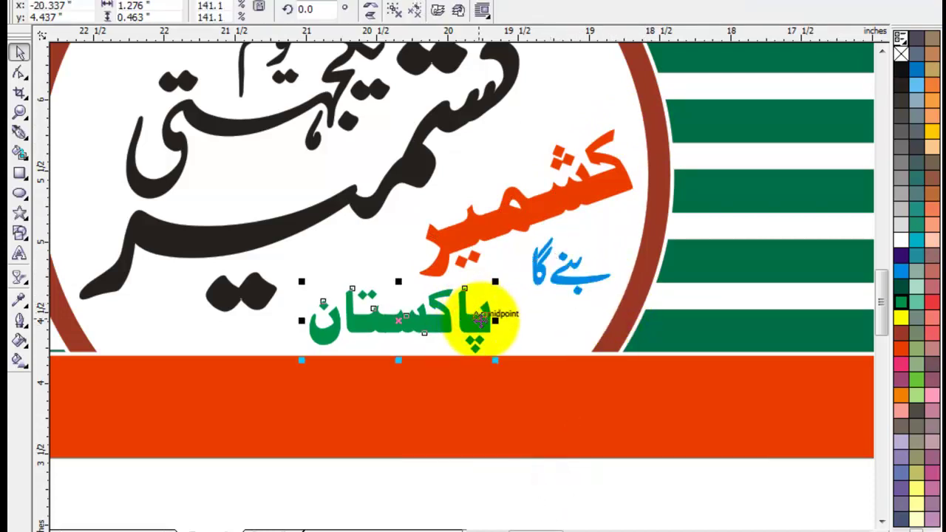
{"action": "left_click_drag", "start_coordinate": [499, 281], "coordinate": [528, 270]}
{"action": "left_click", "coordinate": [454, 502]}
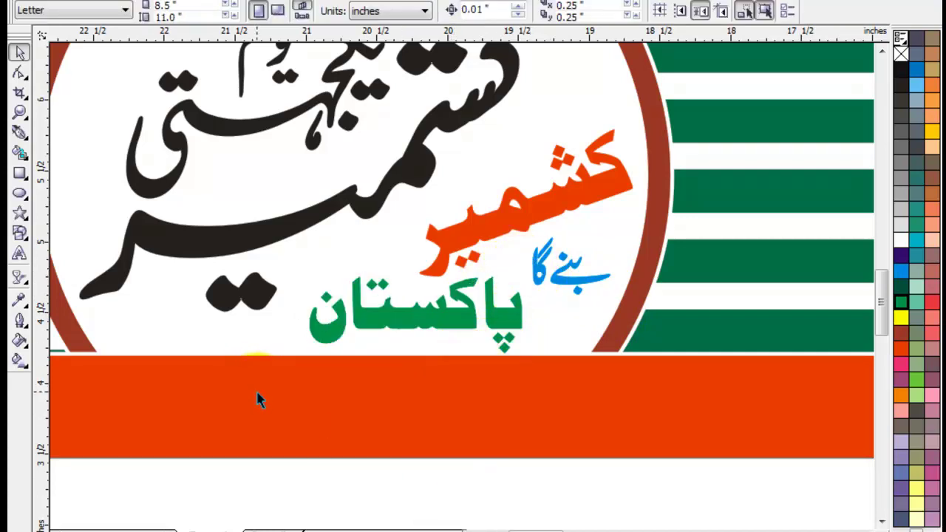
Step: Fill the large black headline word کشمیر with orange-red
{"action": "scroll", "coordinate": [491, 294], "scroll_direction": "down", "scroll_amount": 2}
{"action": "left_click", "coordinate": [540, 413]}
{"action": "left_click", "coordinate": [882, 50]}
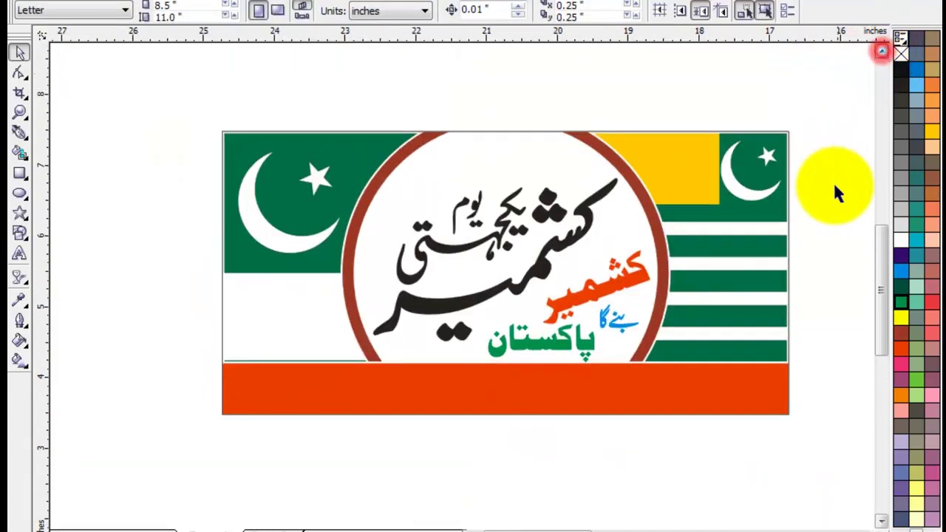
{"action": "left_click", "coordinate": [832, 223]}
{"action": "left_click", "coordinate": [545, 271]}
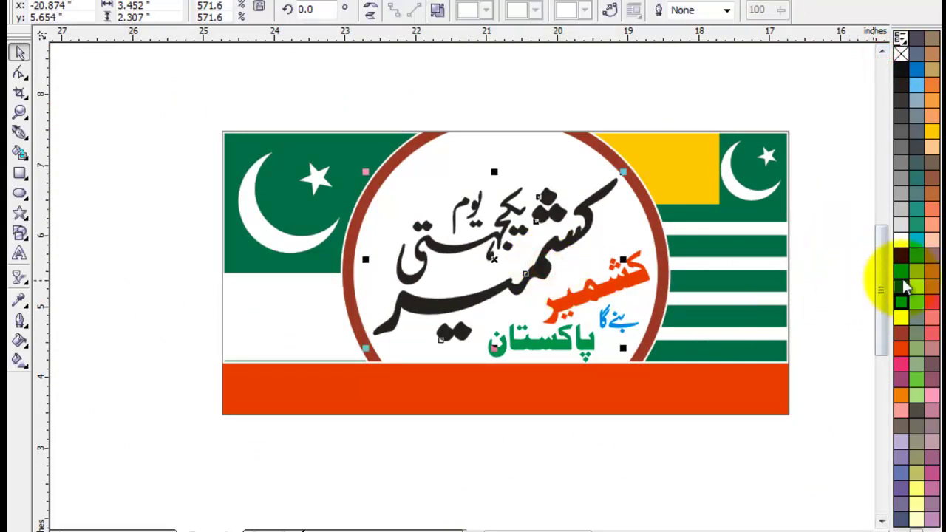
{"action": "left_click", "coordinate": [900, 352]}
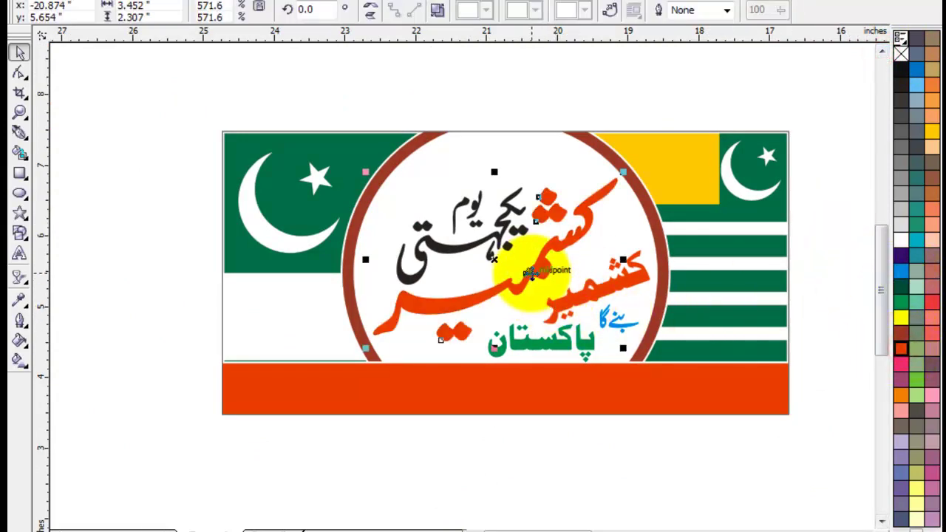
Step: Apply a linear gradient to the headline کشمیر, running from brown-red at its lower left end to orange-red at its upper right
{"action": "key", "text": "z"}
{"action": "left_click_drag", "start_coordinate": [262, 82], "coordinate": [630, 408]}
{"action": "left_click", "coordinate": [19, 52]}
{"action": "left_click", "coordinate": [247, 72]}
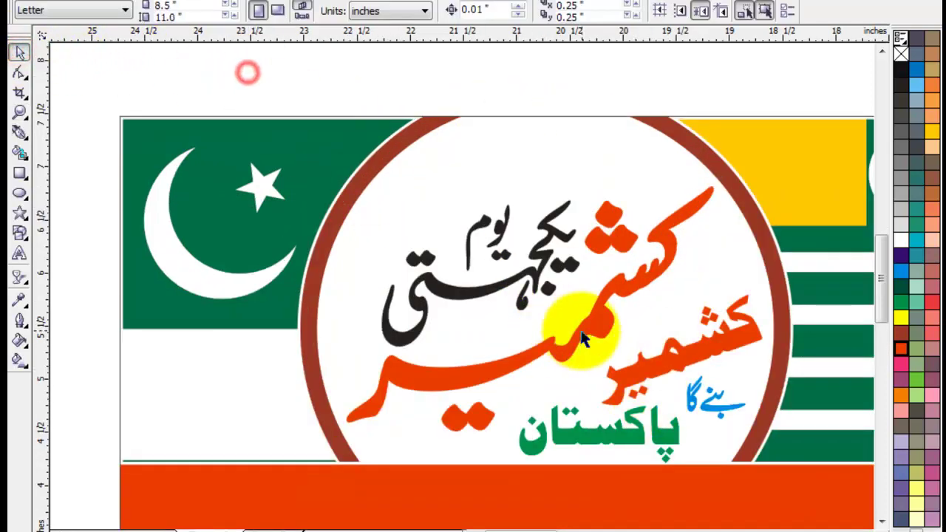
{"action": "left_click", "coordinate": [569, 325]}
{"action": "left_click", "coordinate": [19, 360]}
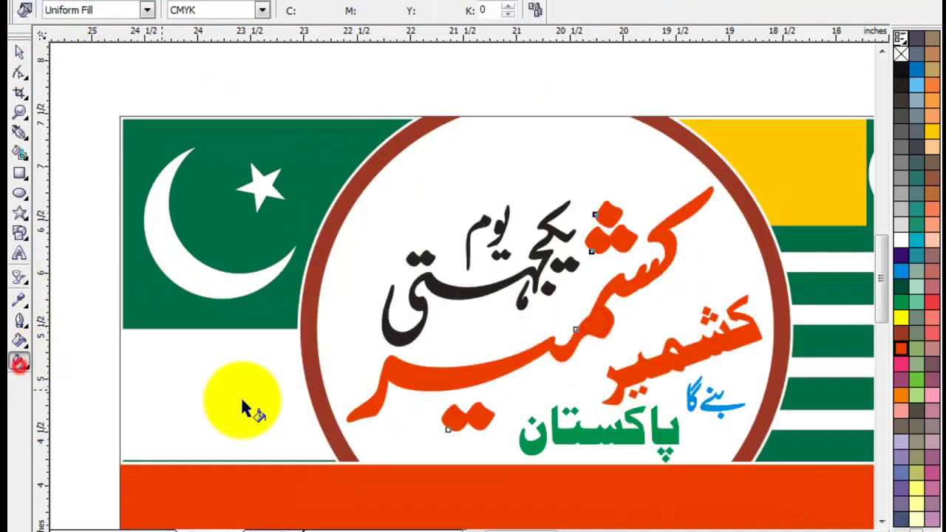
{"action": "left_click_drag", "start_coordinate": [362, 402], "coordinate": [667, 230]}
{"action": "mouse_move", "coordinate": [901, 348]}
{"action": "left_mouse_down"}
{"action": "mouse_move", "coordinate": [696, 274]}
{"action": "mouse_move", "coordinate": [655, 232]}
{"action": "mouse_move", "coordinate": [667, 229]}
{"action": "mouse_move", "coordinate": [899, 336]}
{"action": "mouse_move", "coordinate": [362, 403]}
{"action": "mouse_move", "coordinate": [386, 393]}
{"action": "left_mouse_up"}
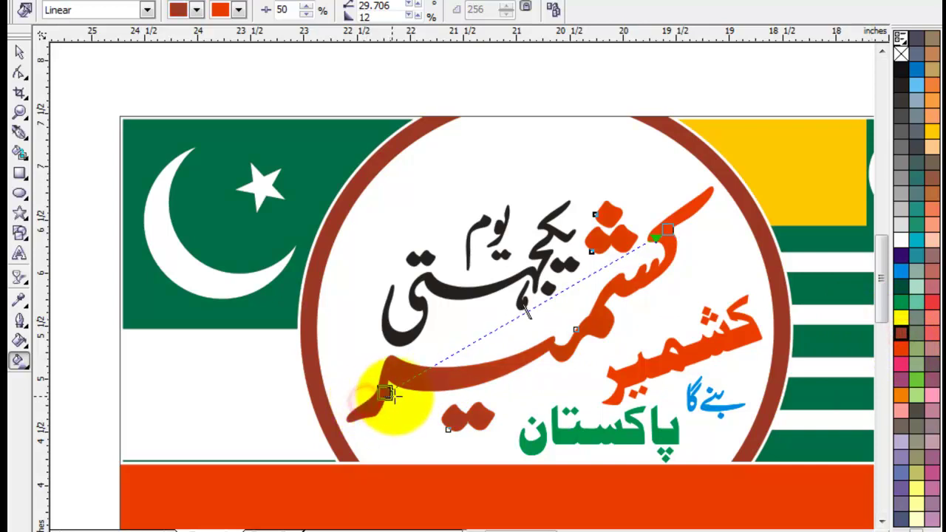
{"action": "left_click", "coordinate": [19, 51]}
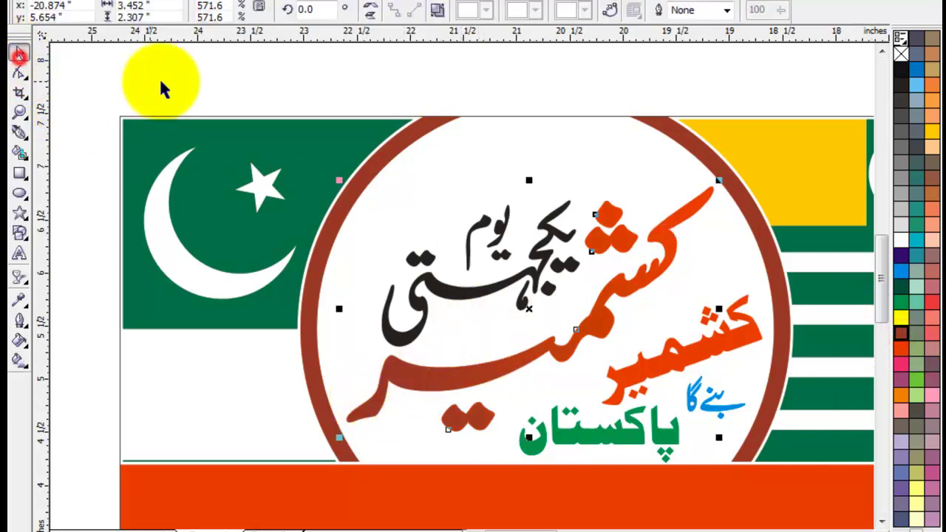
{"action": "left_click", "coordinate": [160, 79]}
{"action": "left_click", "coordinate": [612, 253]}
{"action": "left_click", "coordinate": [569, 90]}
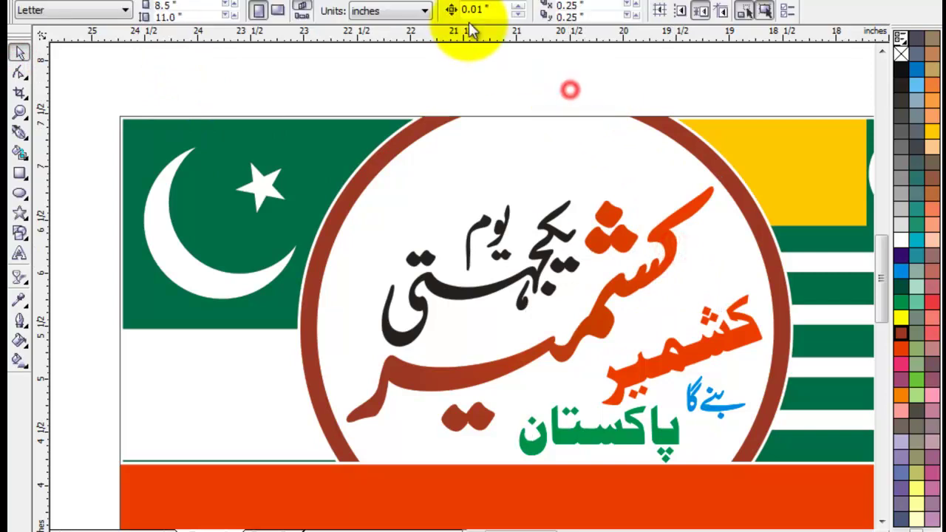
Step: Create a black hairline-outlined copy of the headline کشمیر behind it as a shadow, offset 0.06 inch right and 0.08 inch down
{"action": "left_click", "coordinate": [679, 214]}
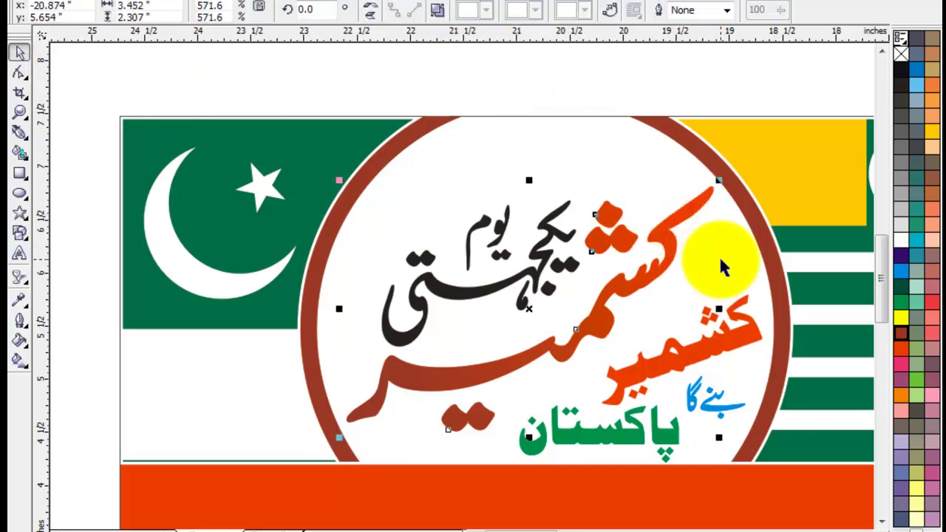
{"action": "left_click", "coordinate": [898, 67]}
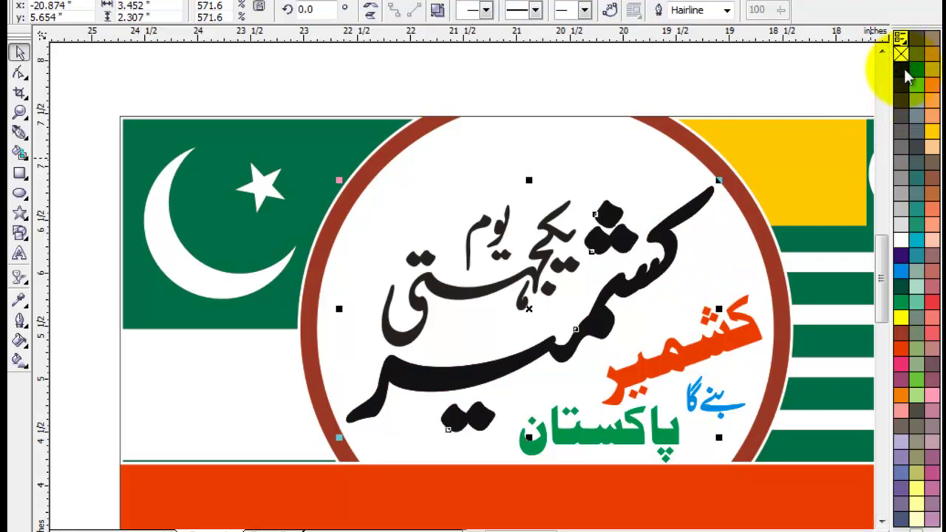
{"action": "key", "text": "ctrl+z"}
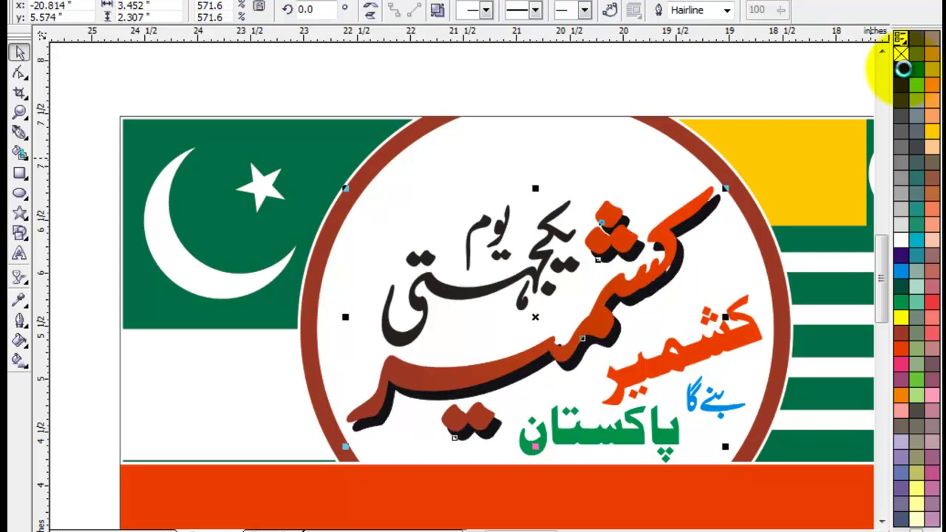
{"action": "left_click", "coordinate": [566, 74]}
Step: Give the gradient-filled headline کشمیر a 2.0 pt white outline
{"action": "left_click", "coordinate": [665, 234]}
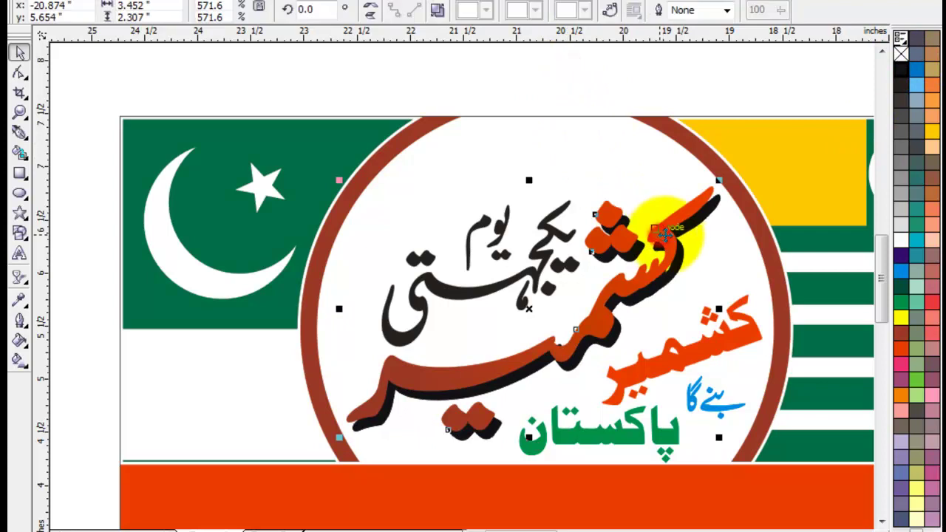
{"action": "left_click", "coordinate": [727, 10]}
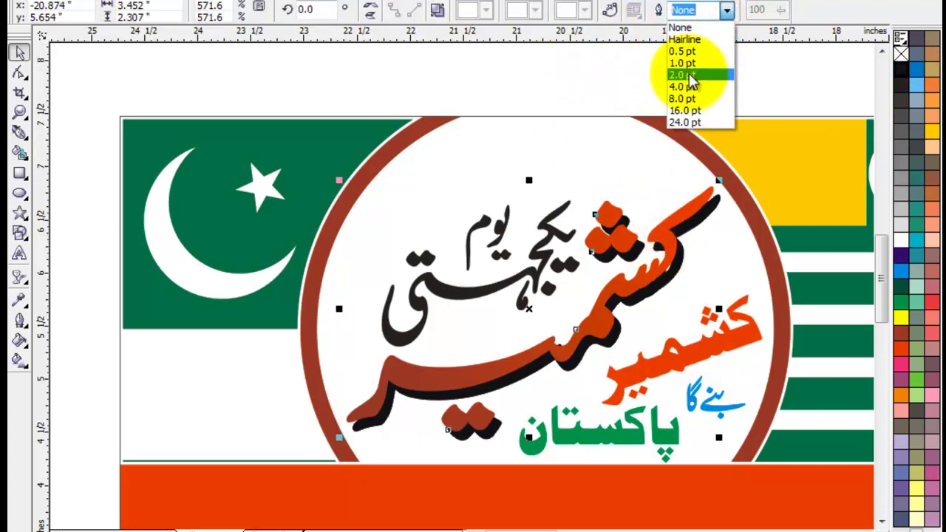
{"action": "left_click", "coordinate": [688, 74]}
{"action": "right_click", "coordinate": [903, 238]}
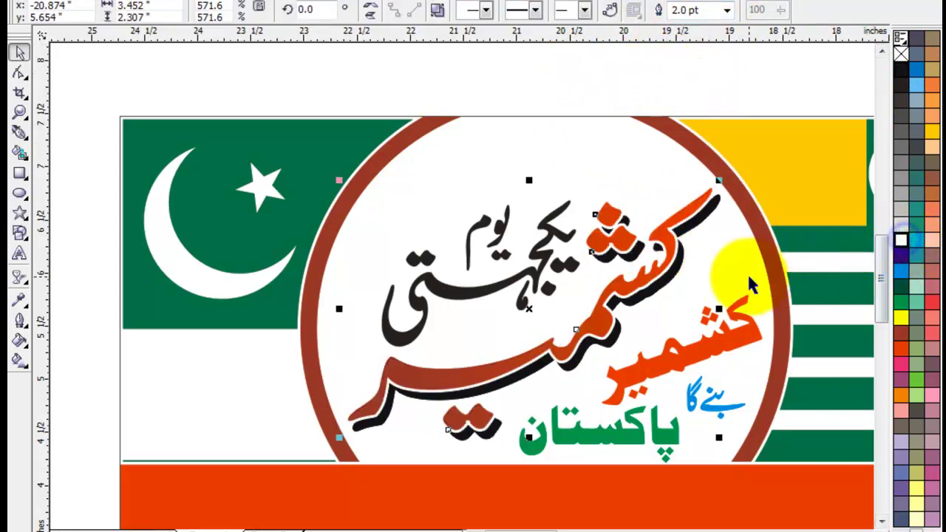
{"action": "left_click", "coordinate": [704, 88]}
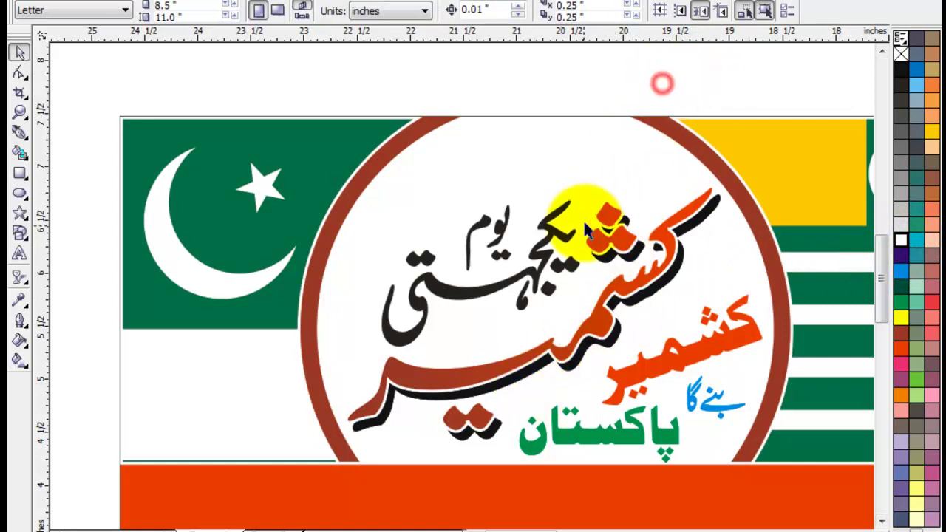
Step: Fill the headline words یوم and یکجہتی with green
{"action": "left_click", "coordinate": [543, 268]}
{"action": "left_click", "coordinate": [507, 232], "text": "shift"}
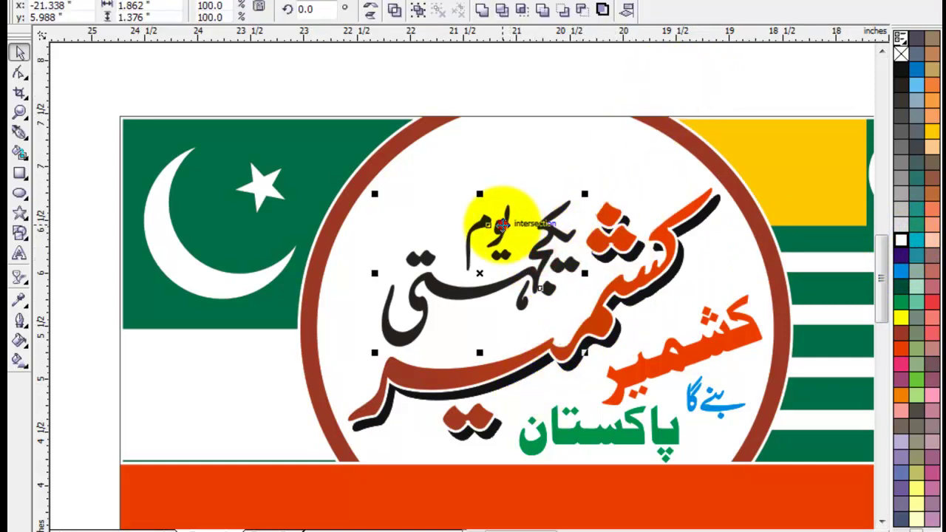
{"action": "left_click", "coordinate": [902, 313]}
{"action": "left_click", "coordinate": [610, 80]}
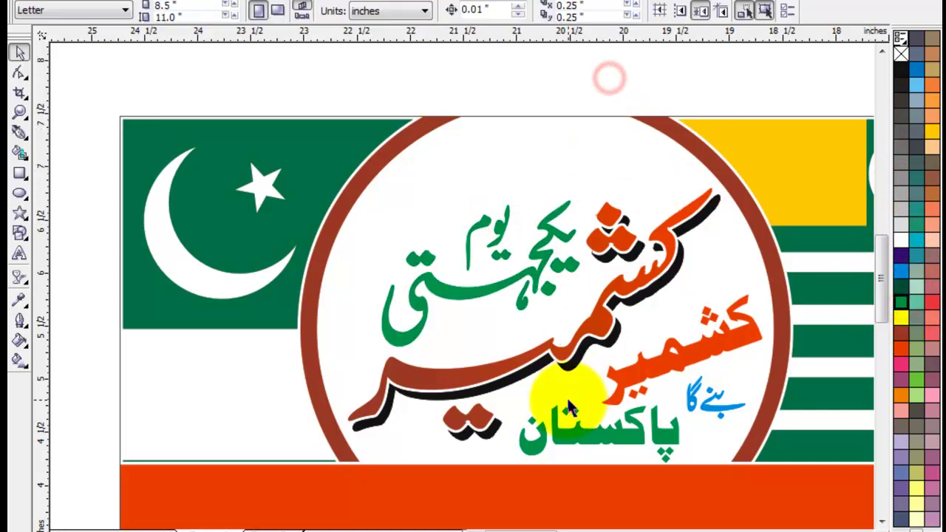
Step: Review the banner's text arrangement and compare it with the reference artwork beside it
{"action": "left_click", "coordinate": [708, 341]}
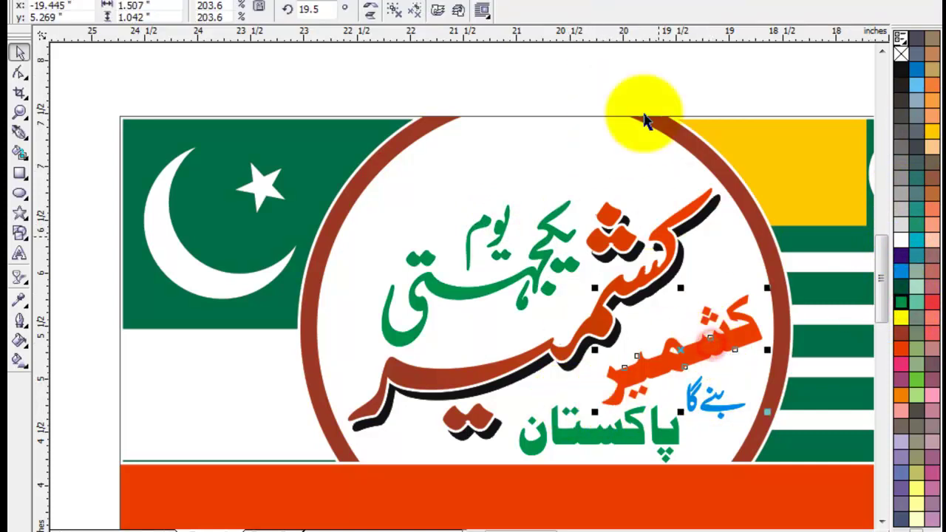
{"action": "left_click", "coordinate": [644, 62]}
{"action": "left_click", "coordinate": [561, 74]}
{"action": "left_click", "coordinate": [581, 85]}
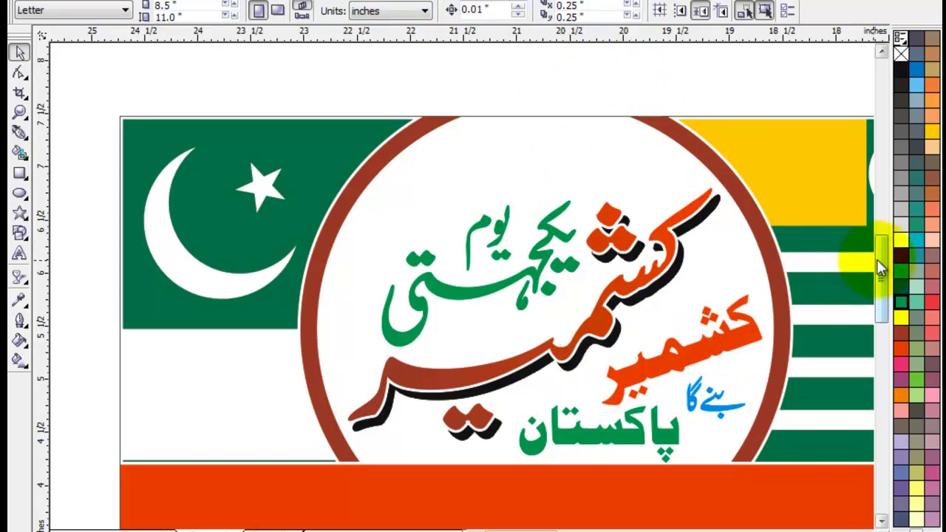
{"action": "left_click_drag", "start_coordinate": [879, 260], "coordinate": [879, 268]}
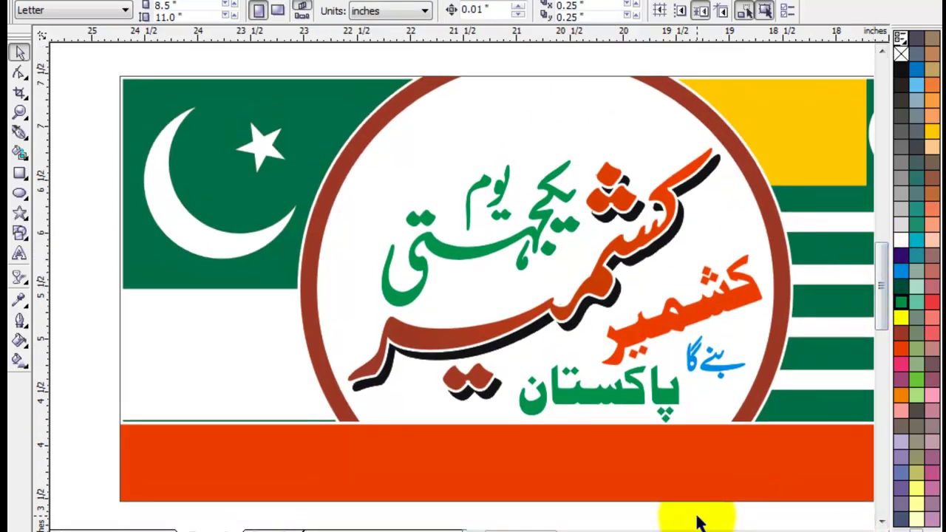
{"action": "scroll", "coordinate": [697, 520], "scroll_direction": "down", "scroll_amount": 3}
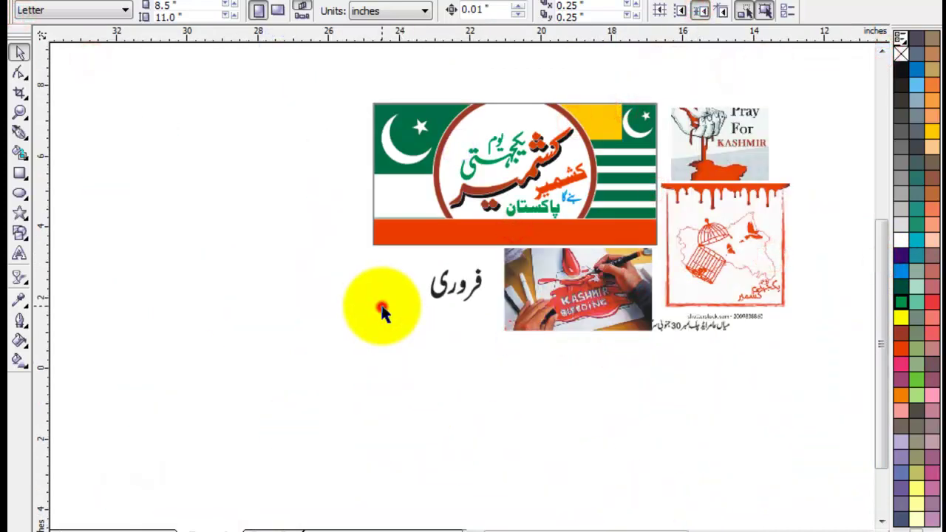
{"action": "scroll", "coordinate": [623, 222], "scroll_direction": "up", "scroll_amount": 2}
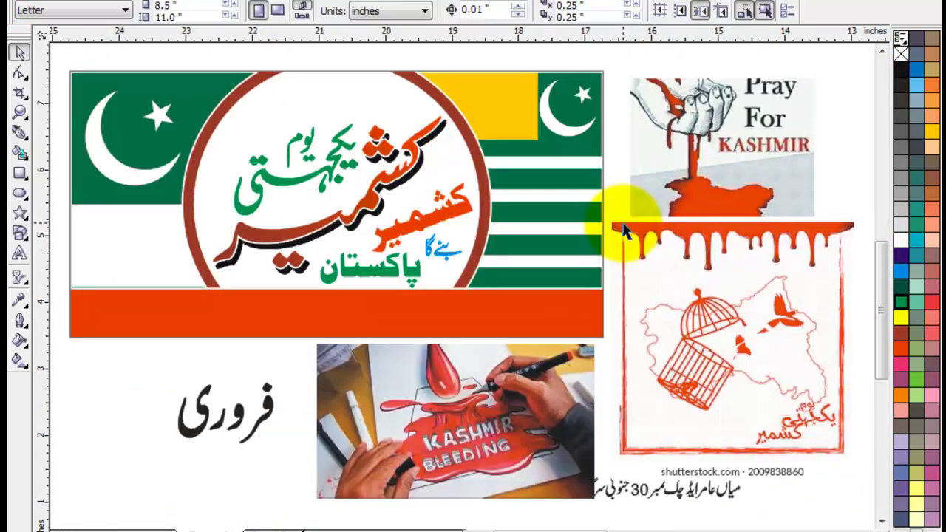
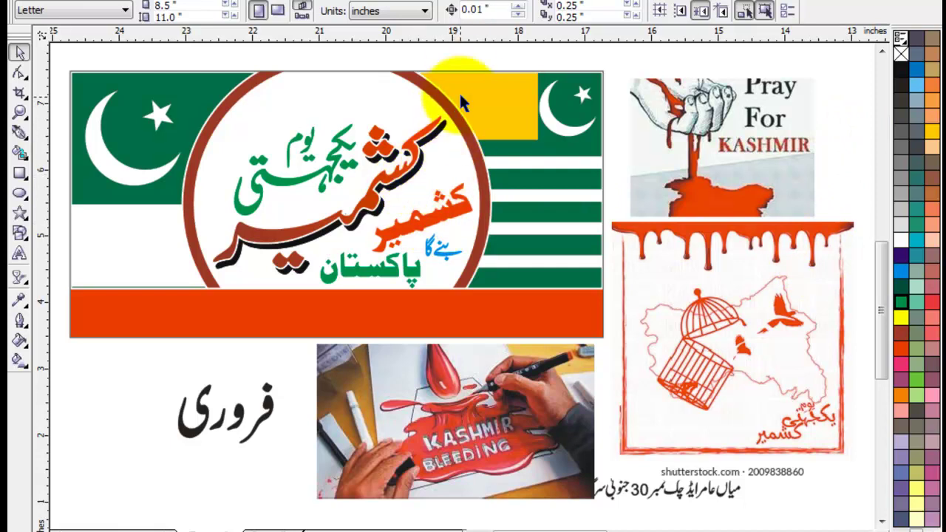
{"action": "left_click_drag", "start_coordinate": [462, 57], "coordinate": [261, 269]}
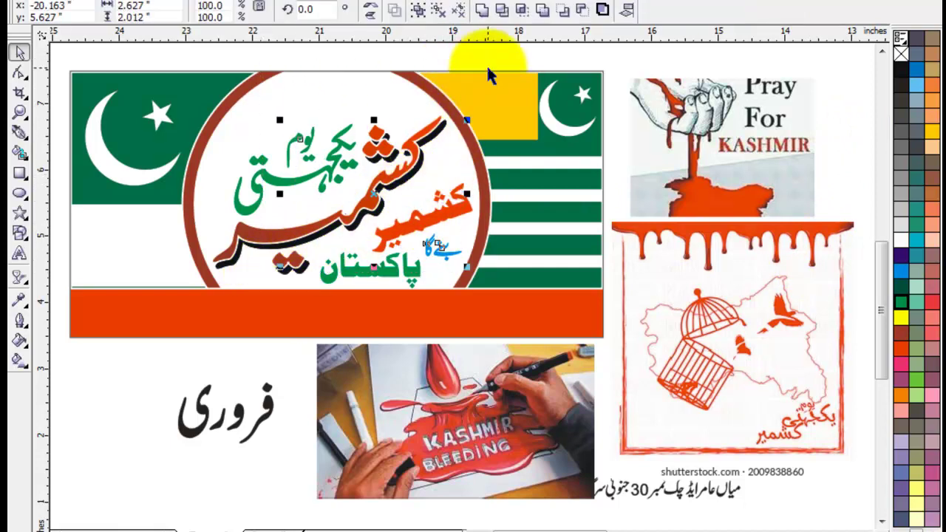
{"action": "left_click", "coordinate": [475, 45]}
{"action": "left_click", "coordinate": [776, 235]}
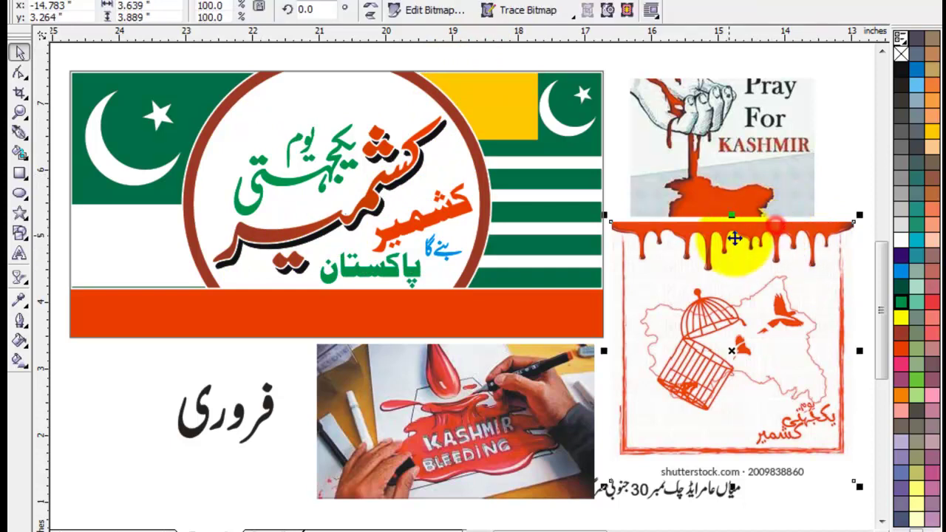
{"action": "left_click", "coordinate": [835, 169]}
Step: Move the word فروری into the white area below the large crescent flag and ungroup it into separate letters
{"action": "left_click_drag", "start_coordinate": [275, 413], "coordinate": [173, 244]}
{"action": "key", "text": "z"}
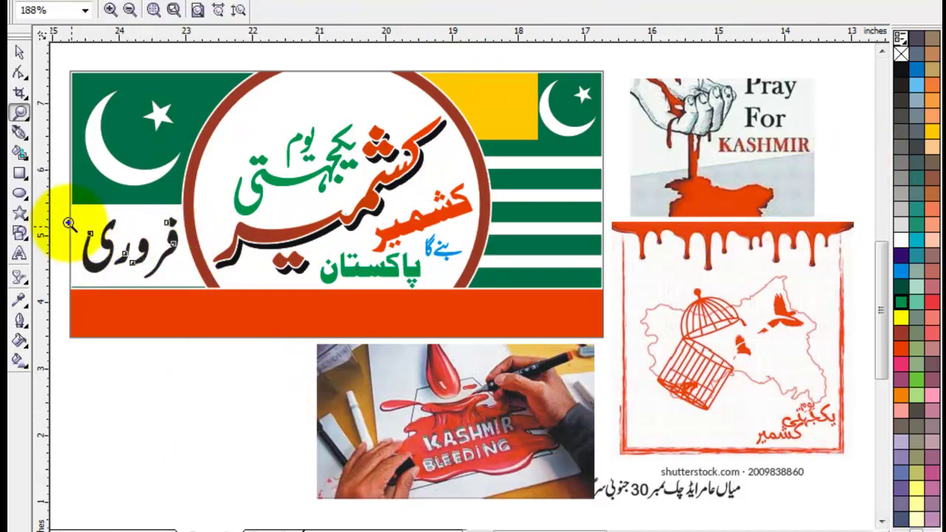
{"action": "left_click", "coordinate": [63, 203]}
{"action": "left_click_drag", "start_coordinate": [221, 312], "coordinate": [221, 312]}
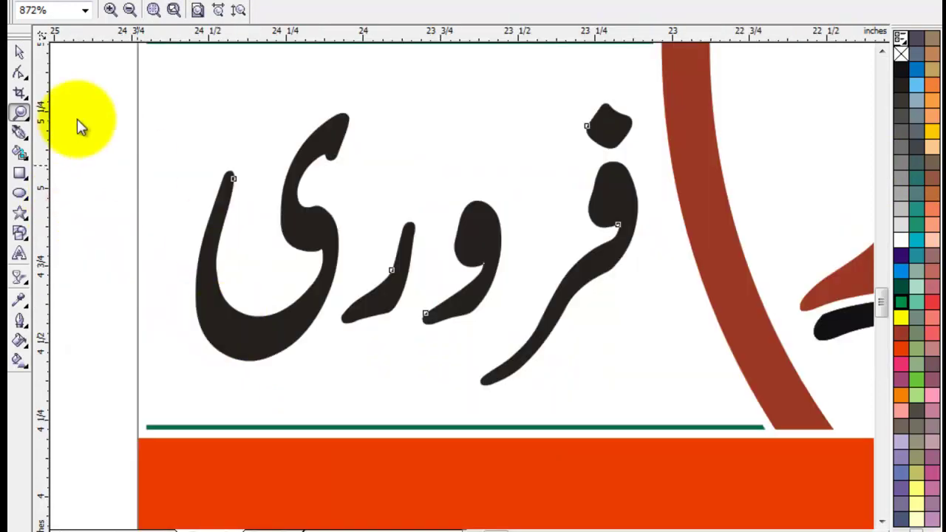
{"action": "left_click", "coordinate": [19, 52]}
{"action": "left_click", "coordinate": [391, 11]}
Step: Tighten the spacing of فروری by shifting its ی, ر and و rightward toward فر, and combine all letters into one curve
{"action": "left_click_drag", "start_coordinate": [85, 89], "coordinate": [380, 392]}
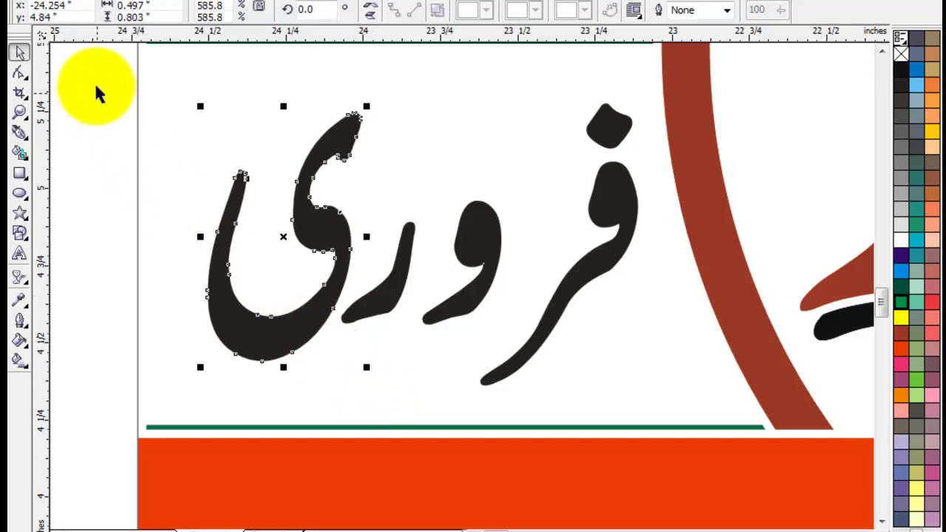
{"action": "left_click_drag", "start_coordinate": [96, 64], "coordinate": [458, 400]}
{"action": "key", "text": "Right"}
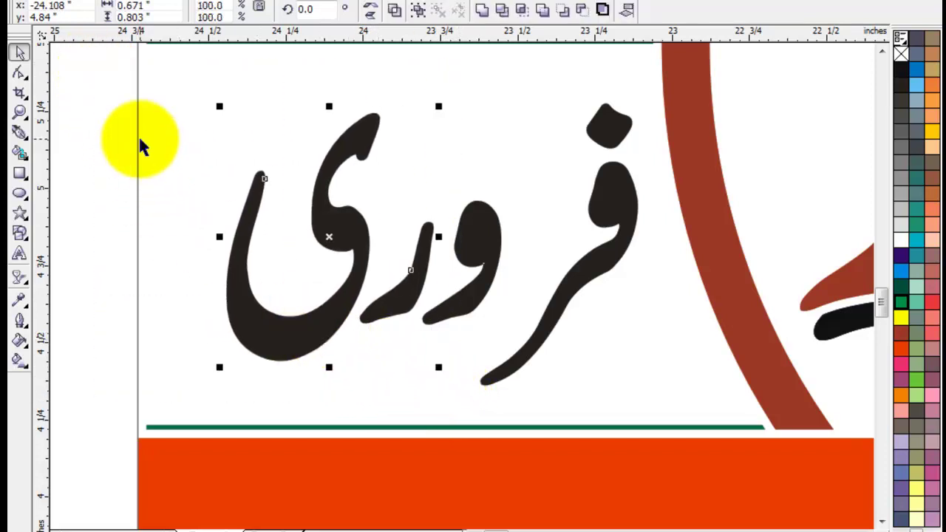
{"action": "left_click_drag", "start_coordinate": [101, 50], "coordinate": [575, 437]}
{"action": "key", "text": "Right"}
{"action": "key", "text": "Right"}
{"action": "key", "text": "Right"}
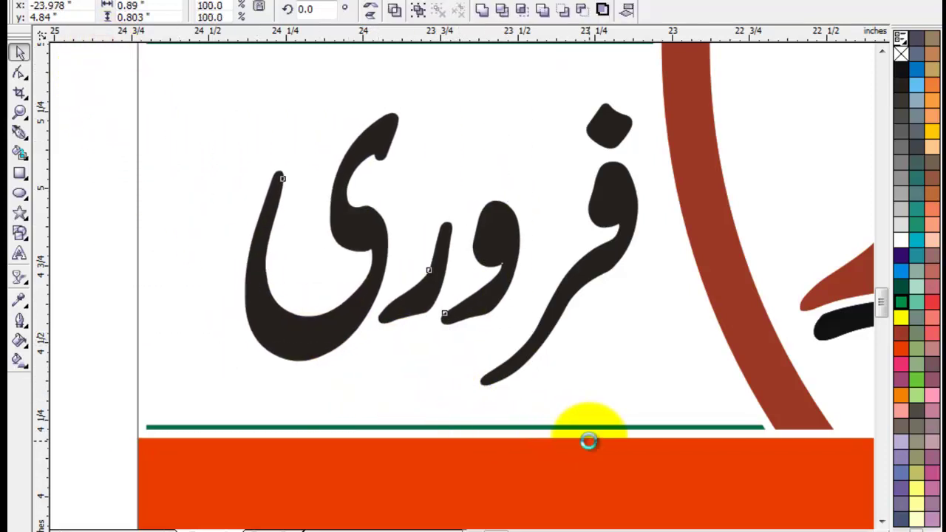
{"action": "left_click_drag", "start_coordinate": [80, 42], "coordinate": [661, 436]}
{"action": "key", "text": "ctrl+l"}
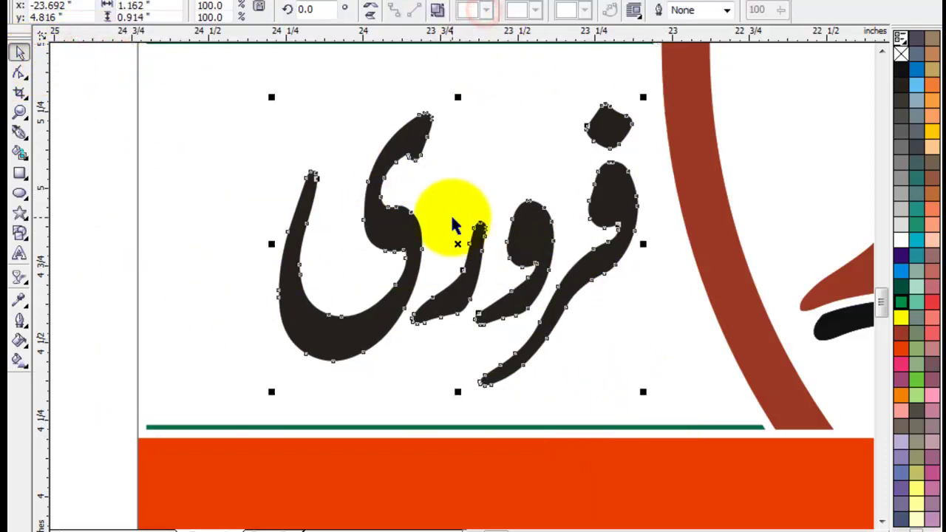
Step: Move the combined word فروری about 0.3 inch left within the white area
{"action": "scroll", "coordinate": [466, 301], "scroll_direction": "down", "scroll_amount": 2}
{"action": "left_click", "coordinate": [348, 313]}
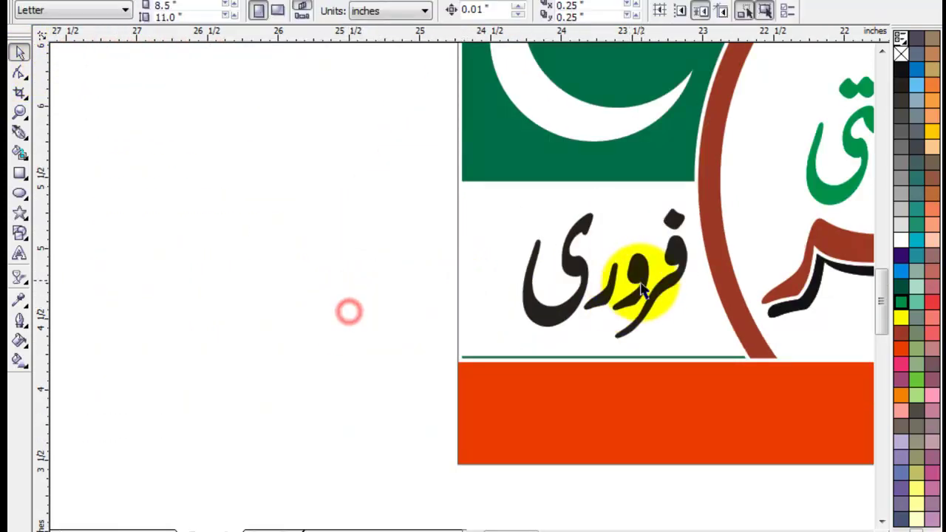
{"action": "left_click_drag", "start_coordinate": [642, 272], "coordinate": [607, 274]}
{"action": "left_click", "coordinate": [311, 332]}
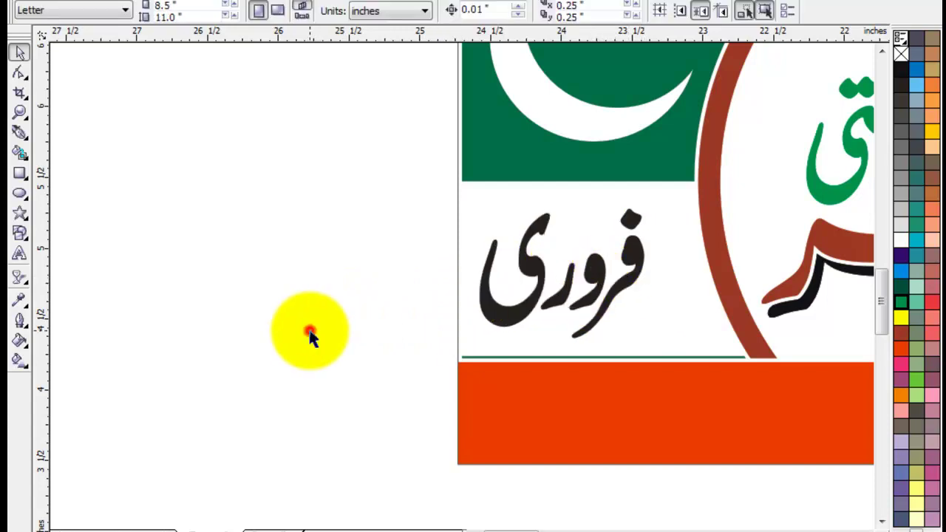
Step: Add a bold Arial numeral 5 enlarged to about 0.63 by 0.87 inch and place it at the right end of فروری
{"action": "left_click", "coordinate": [19, 253]}
{"action": "left_click", "coordinate": [214, 286]}
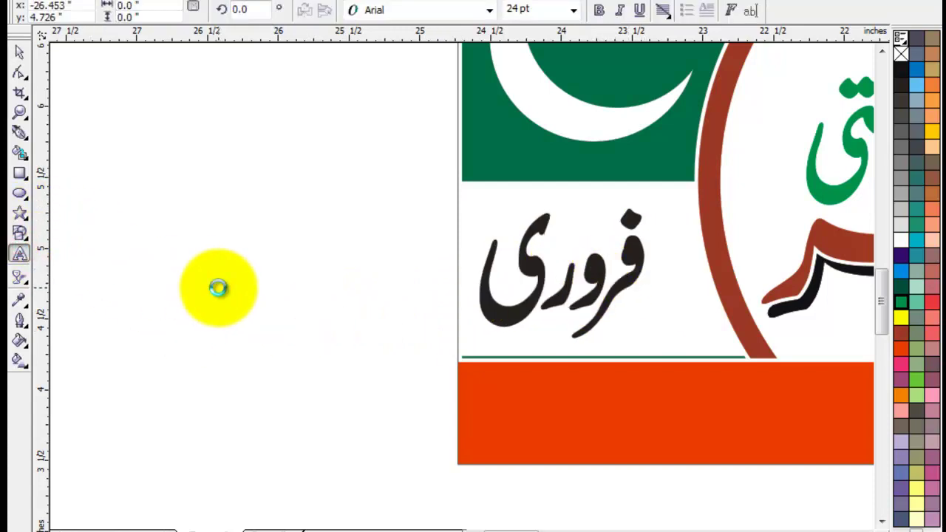
{"action": "left_click", "coordinate": [19, 52]}
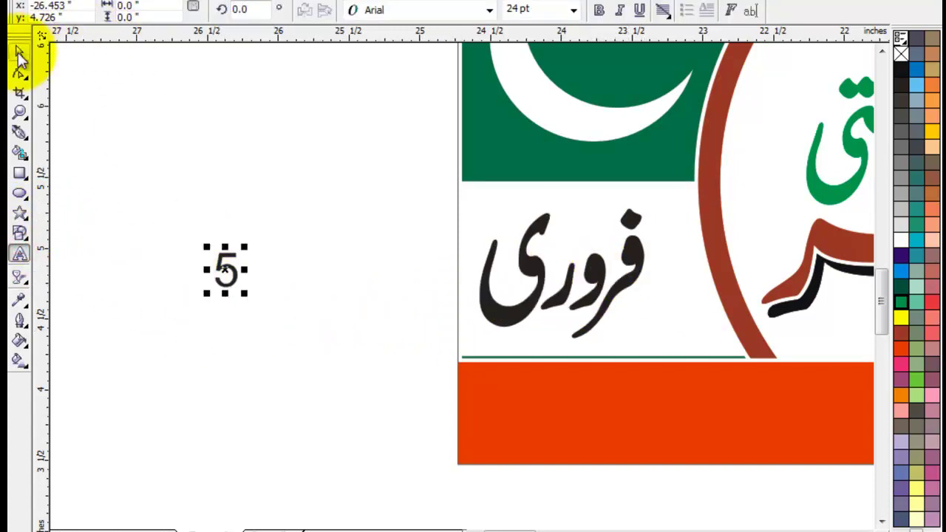
{"action": "left_click", "coordinate": [599, 10]}
{"action": "left_click_drag", "start_coordinate": [255, 237], "coordinate": [306, 205]}
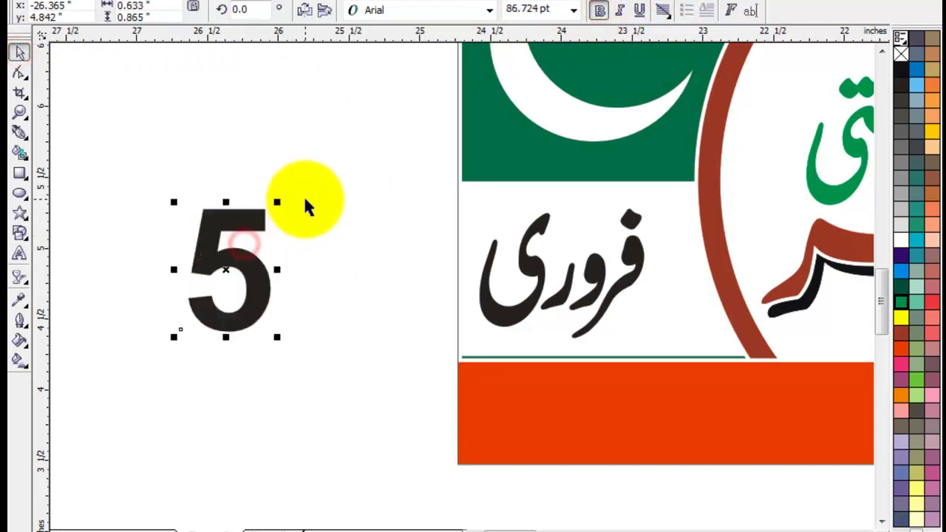
{"action": "left_click_drag", "start_coordinate": [249, 274], "coordinate": [671, 288]}
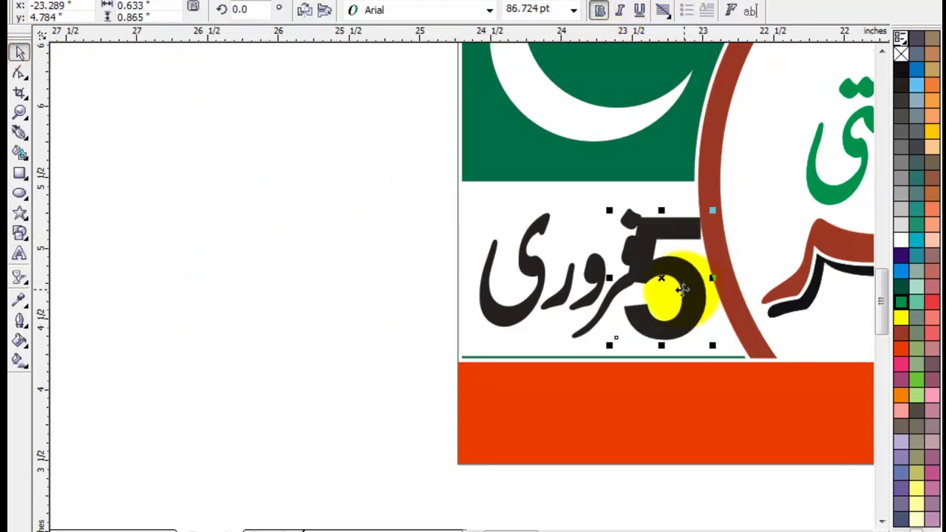
Step: Shrink فروری to about 0.66 inch wide, and shift the 5 left of the circular band and enlarge it
{"action": "key", "text": "z"}
{"action": "left_click_drag", "start_coordinate": [404, 171], "coordinate": [782, 366]}
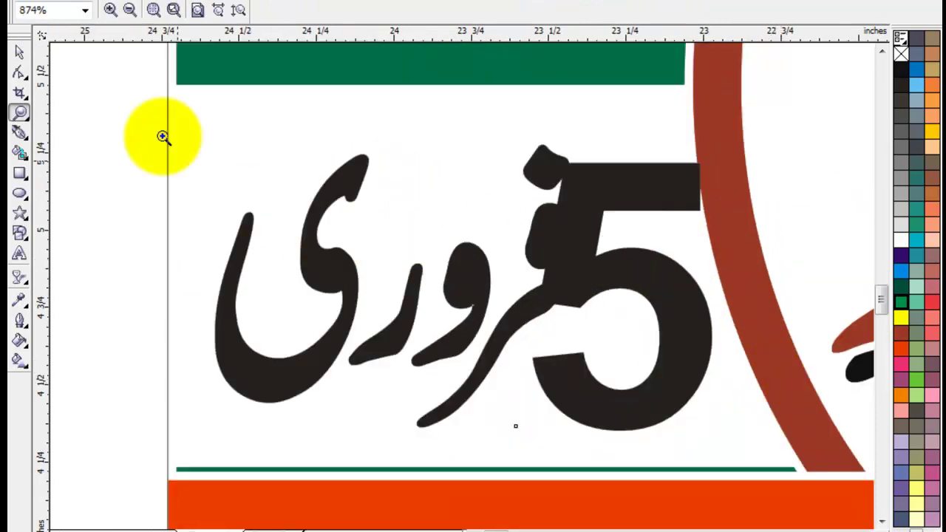
{"action": "left_click", "coordinate": [18, 51]}
{"action": "left_click", "coordinate": [342, 276]}
{"action": "left_click_drag", "start_coordinate": [580, 143], "coordinate": [381, 297]}
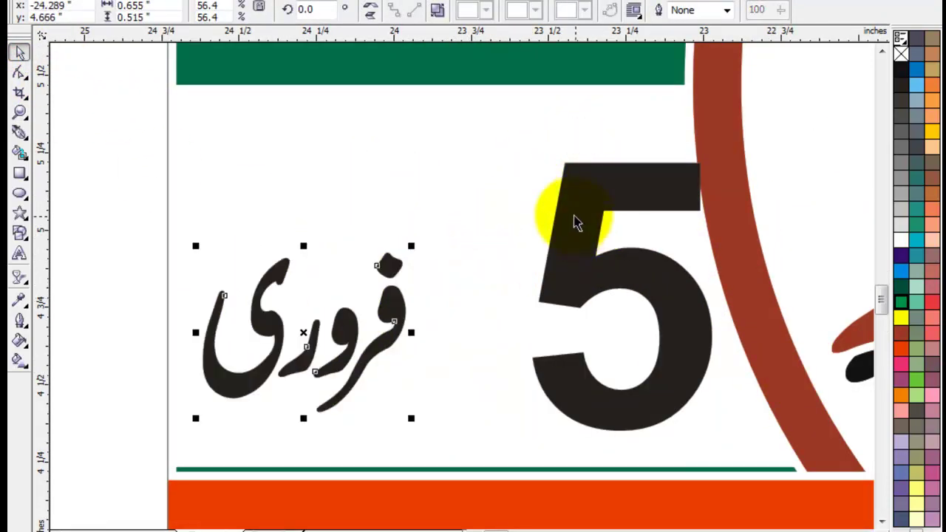
{"action": "left_click_drag", "start_coordinate": [574, 219], "coordinate": [503, 219]}
{"action": "left_click_drag", "start_coordinate": [649, 155], "coordinate": [688, 127]}
Step: Enlarge فروری to about 0.86 by 0.67 inch and position it close beside the upper part of the 5
{"action": "left_click", "coordinate": [394, 302]}
{"action": "left_click_drag", "start_coordinate": [394, 301], "coordinate": [459, 152]}
{"action": "left_click_drag", "start_coordinate": [255, 281], "coordinate": [185, 333]}
{"action": "left_click", "coordinate": [93, 416]}
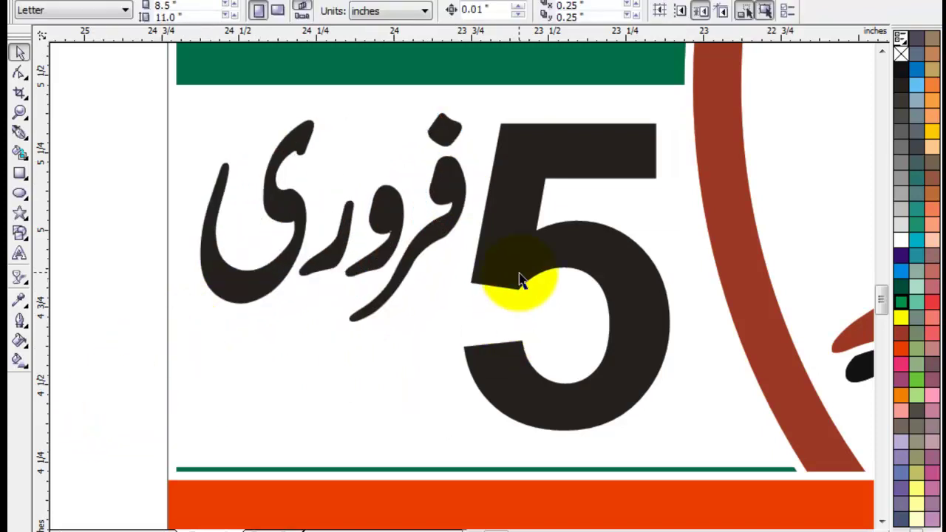
{"action": "left_click_drag", "start_coordinate": [377, 273], "coordinate": [374, 292]}
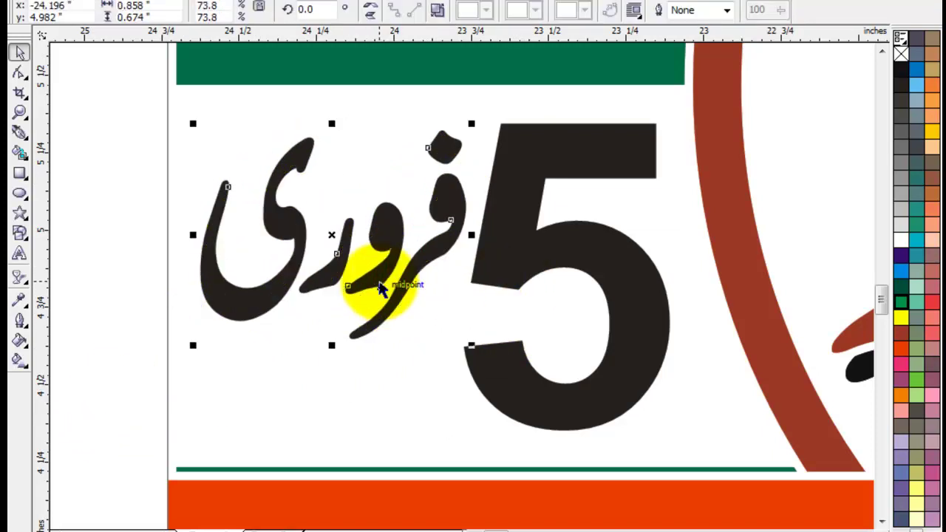
Step: Examine the 5 فروری date up close and the whole banner layout alongside the reference pictures
{"action": "key", "text": "F4"}
{"action": "left_click", "coordinate": [185, 416]}
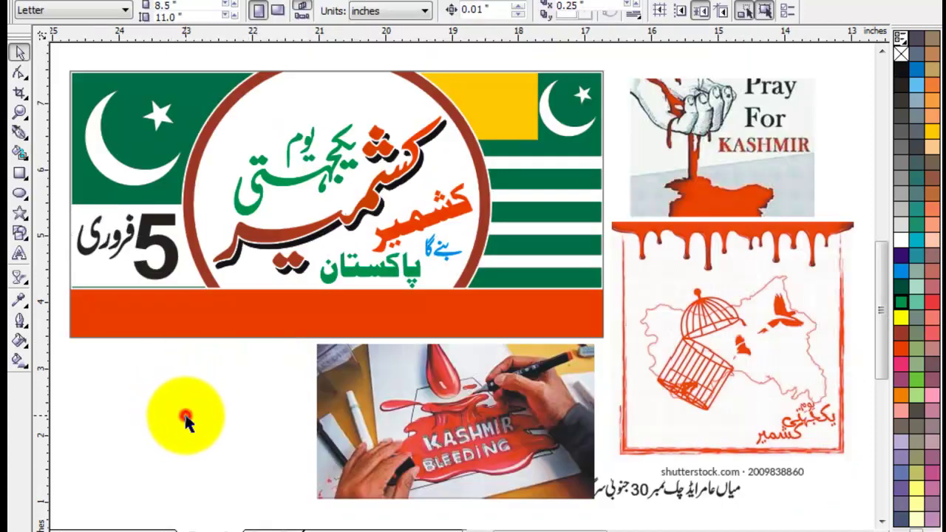
{"action": "left_click", "coordinate": [473, 527]}
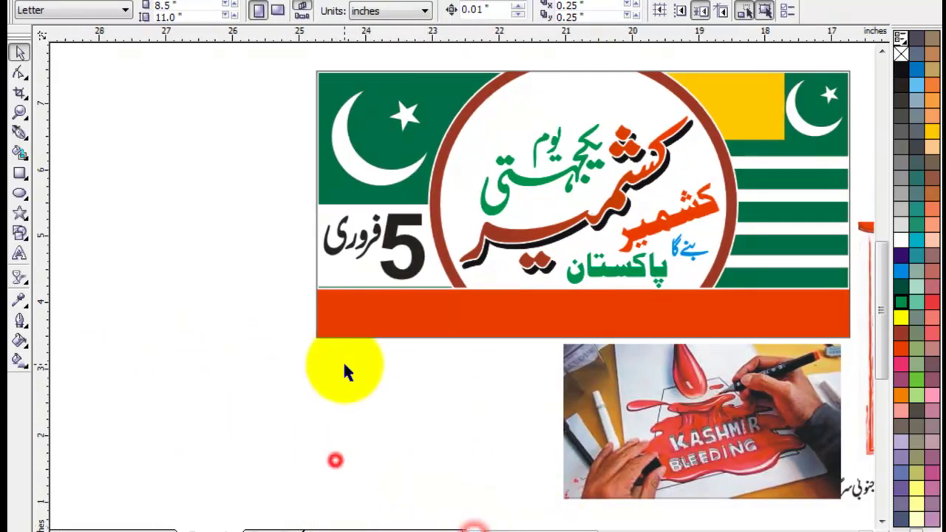
{"action": "key", "text": "z"}
{"action": "left_click_drag", "start_coordinate": [259, 185], "coordinate": [466, 311]}
{"action": "left_click", "coordinate": [16, 50]}
{"action": "key", "text": "F3"}
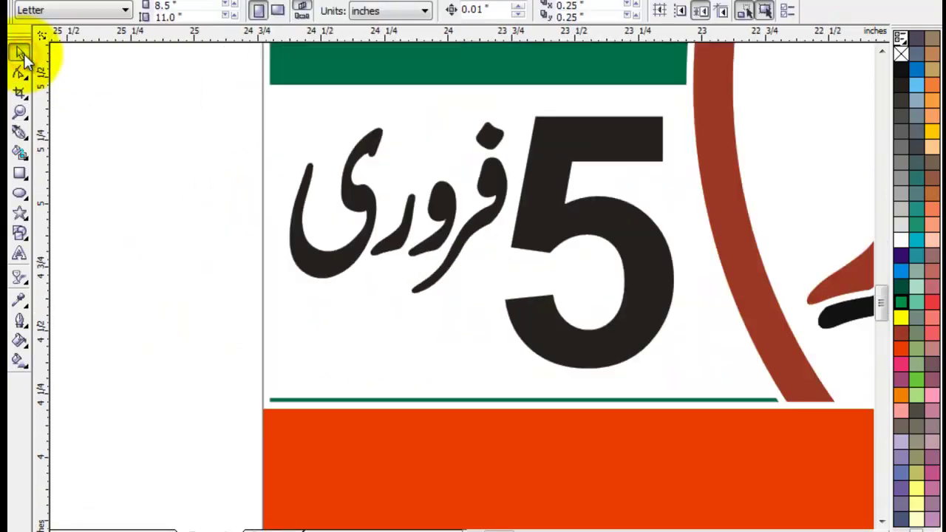
{"action": "key", "text": "F4"}
{"action": "left_click", "coordinate": [173, 409]}
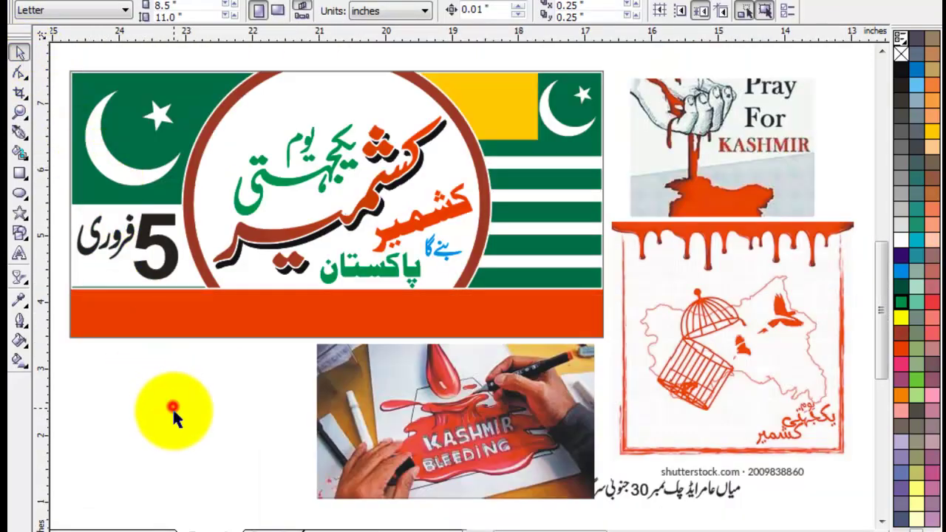
{"action": "left_click", "coordinate": [266, 425]}
{"action": "left_click", "coordinate": [465, 527]}
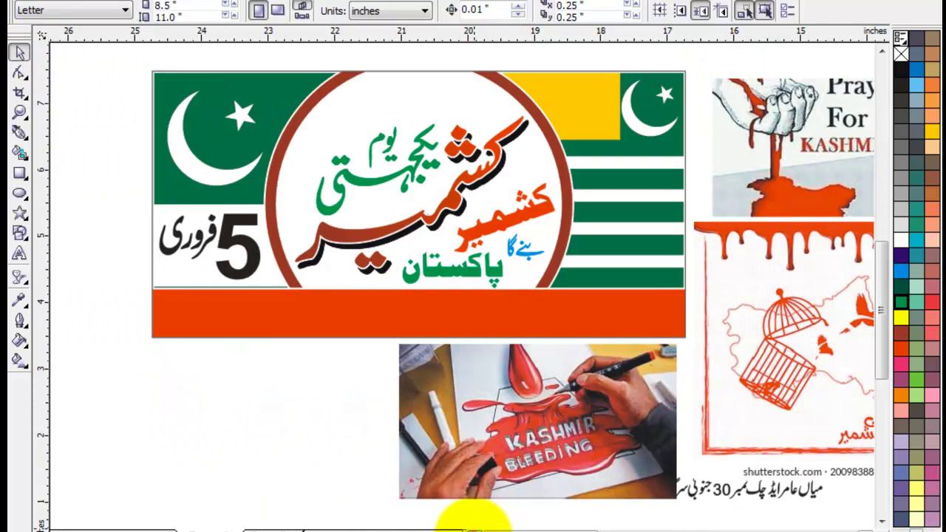
{"action": "left_click", "coordinate": [249, 432]}
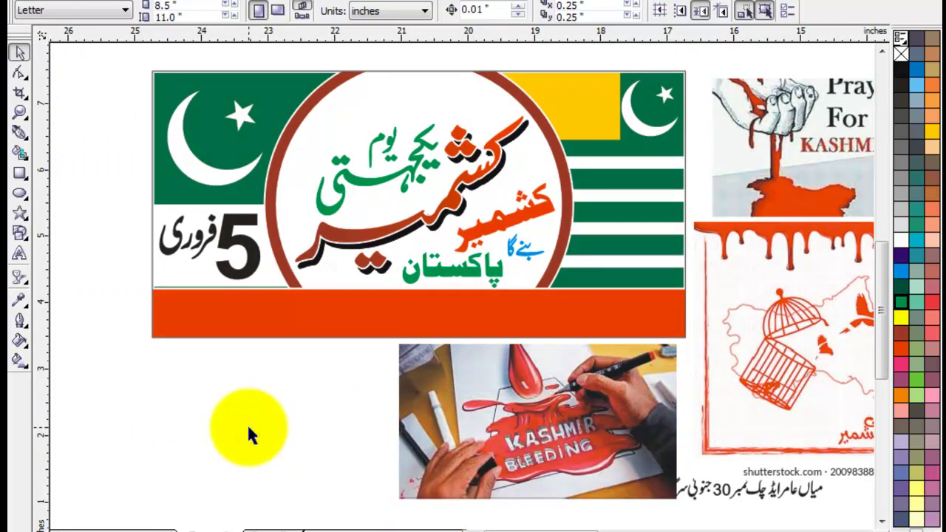
{"action": "left_click", "coordinate": [249, 427]}
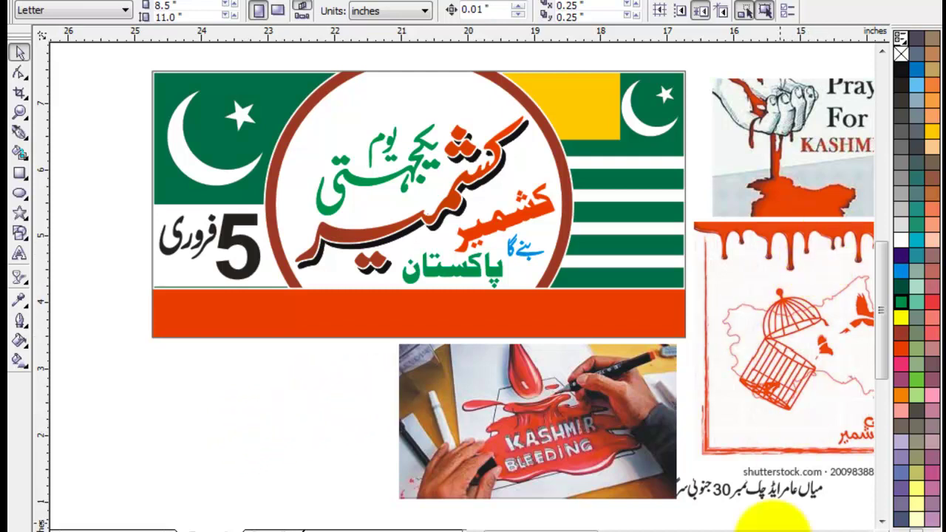
{"action": "left_click", "coordinate": [577, 527]}
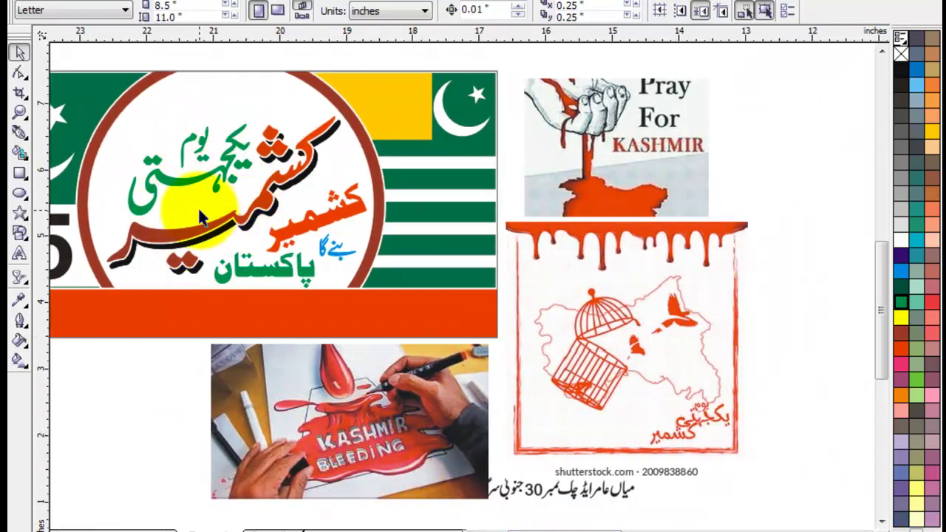
{"action": "left_click", "coordinate": [161, 430]}
Step: Delete the Kashmir Bleeding photo and the Pray For Kashmir picture beside the banner
{"action": "left_click_drag", "start_coordinate": [370, 422], "coordinate": [311, 416]}
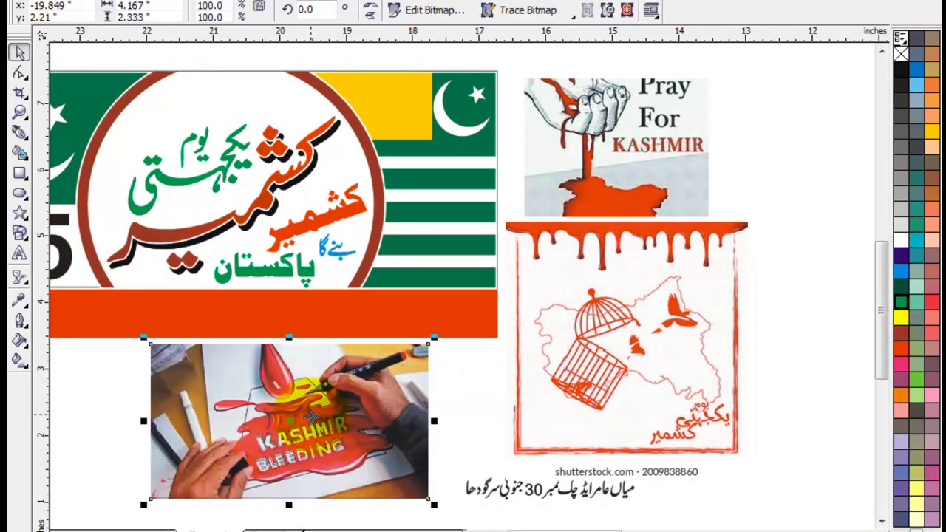
{"action": "key", "text": "Delete"}
{"action": "left_click", "coordinate": [616, 126]}
{"action": "key", "text": "Delete"}
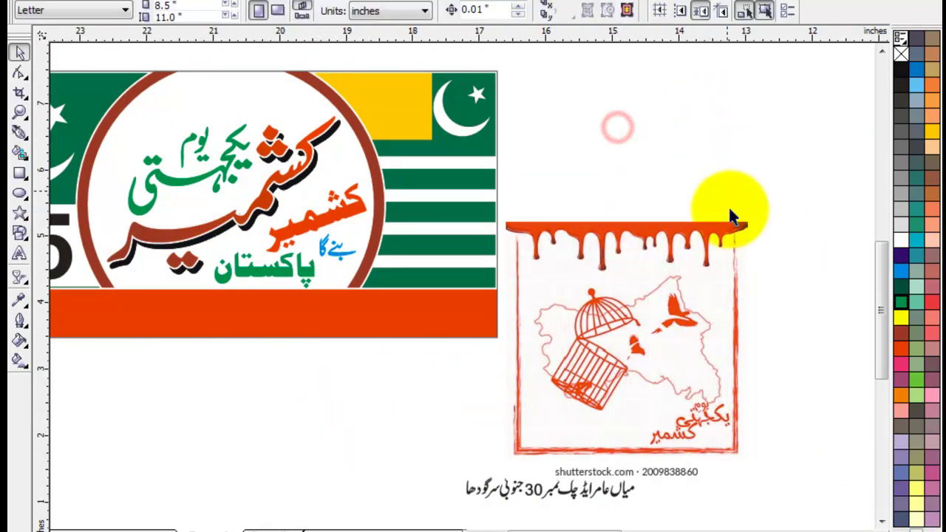
Step: Move the birdcage picture up and to the right, and crop it to its dripping blood strip about 0.74 inch high
{"action": "left_click", "coordinate": [760, 236]}
{"action": "left_click_drag", "start_coordinate": [646, 246], "coordinate": [713, 112]}
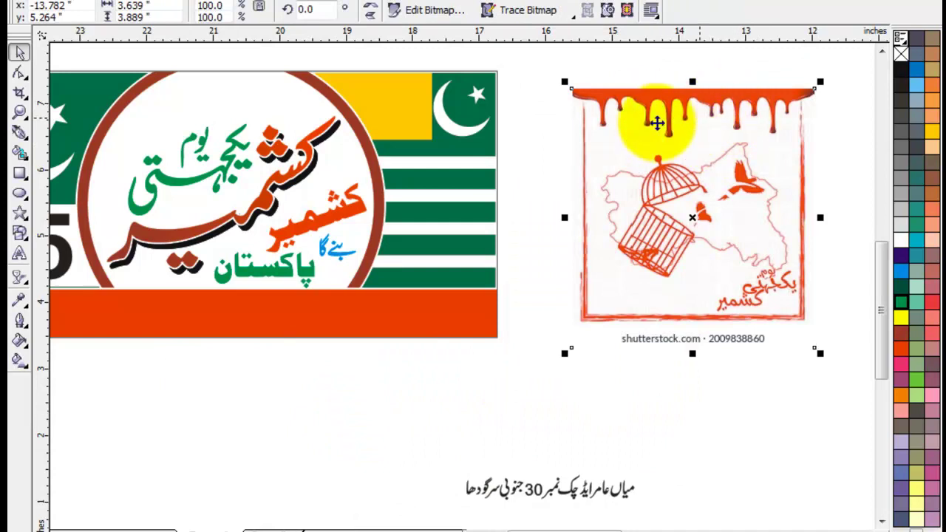
{"action": "left_click", "coordinate": [19, 71]}
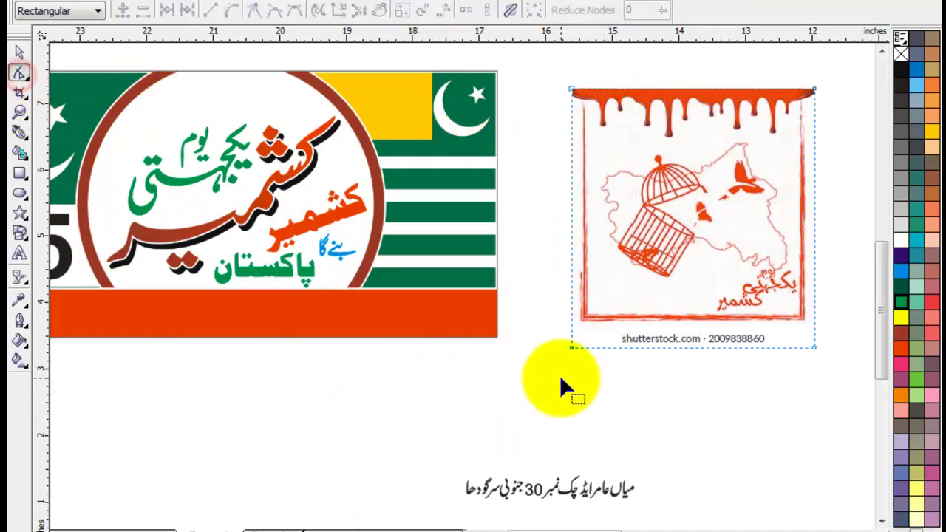
{"action": "left_click_drag", "start_coordinate": [866, 285], "coordinate": [876, 292]}
{"action": "left_click_drag", "start_coordinate": [781, 347], "coordinate": [776, 137]}
{"action": "key", "text": "z"}
{"action": "left_click_drag", "start_coordinate": [808, 70], "coordinate": [509, 182]}
{"action": "left_click", "coordinate": [17, 49]}
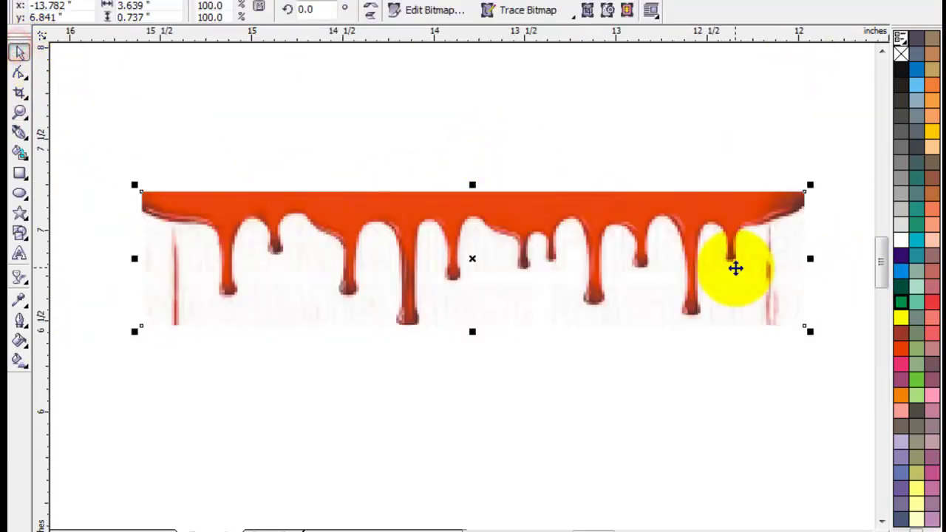
Step: Cut off the lower-left corner of the blood drip bitmap with new nodes and bend the cut edge into an inward curve
{"action": "left_click", "coordinate": [20, 74]}
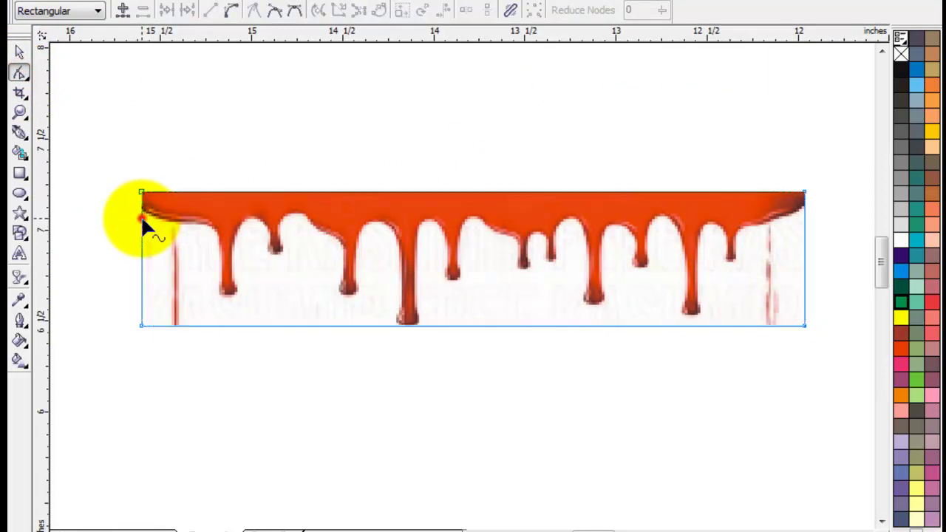
{"action": "left_click", "coordinate": [141, 218]}
{"action": "left_click", "coordinate": [220, 327]}
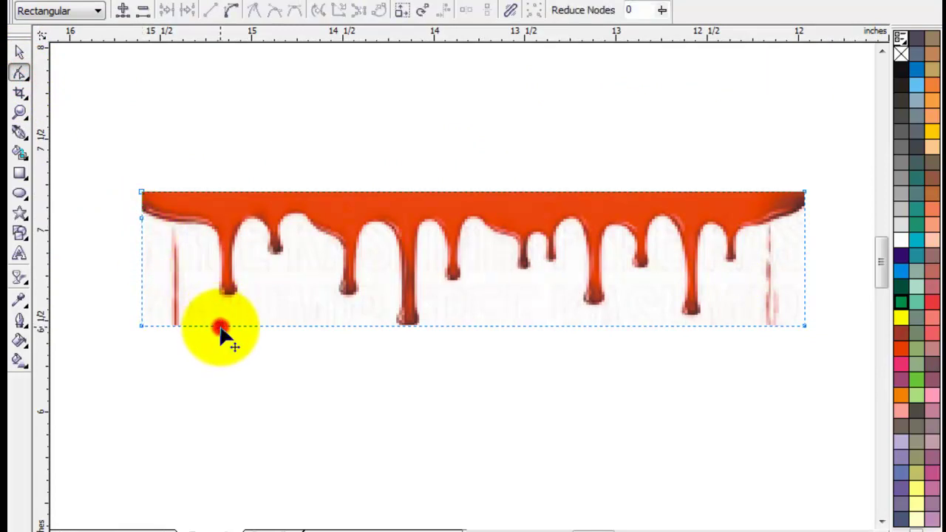
{"action": "left_click_drag", "start_coordinate": [121, 303], "coordinate": [171, 346]}
{"action": "key", "text": "Delete"}
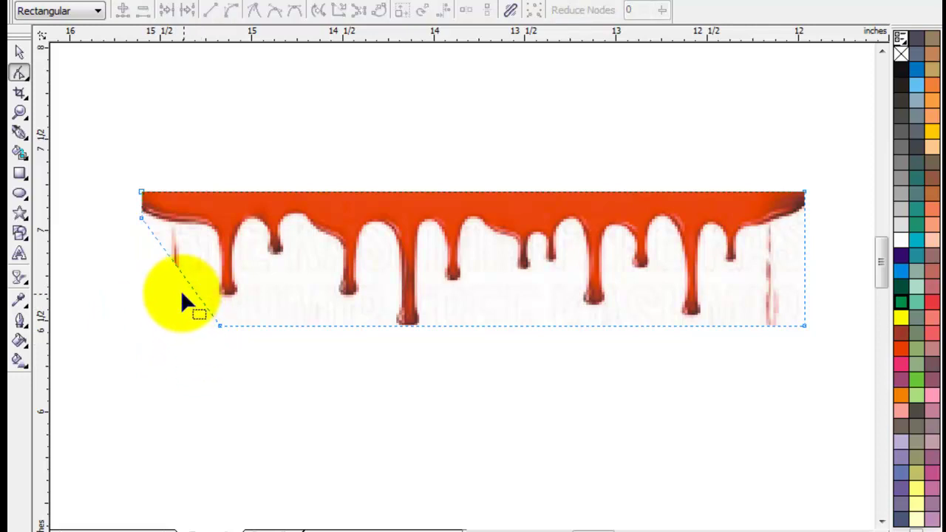
{"action": "left_click", "coordinate": [176, 265]}
{"action": "left_click", "coordinate": [233, 10]}
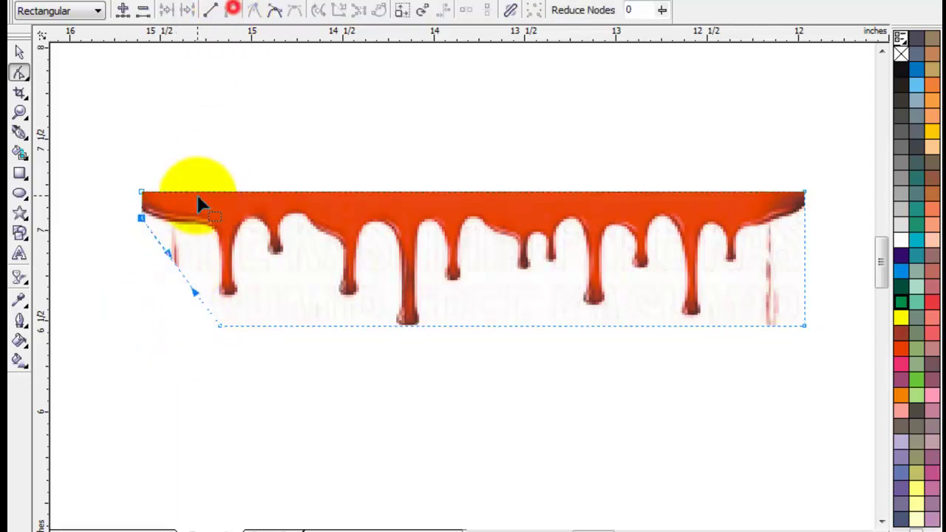
{"action": "left_click_drag", "start_coordinate": [177, 261], "coordinate": [195, 248]}
Step: Trim the lower-right corner of the blood drip bitmap and curve its cut edge inward to match the other side
{"action": "left_click", "coordinate": [750, 339]}
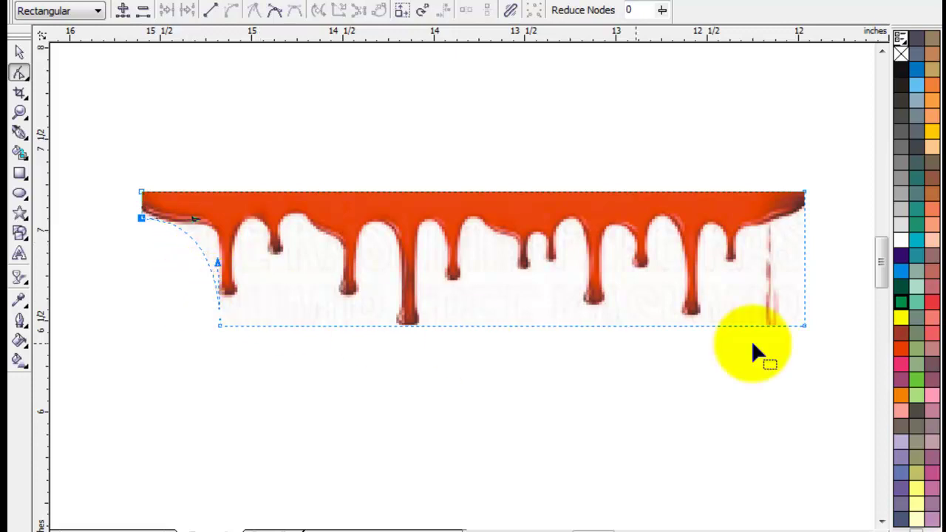
{"action": "left_click", "coordinate": [803, 213]}
{"action": "left_click_drag", "start_coordinate": [826, 284], "coordinate": [798, 353]}
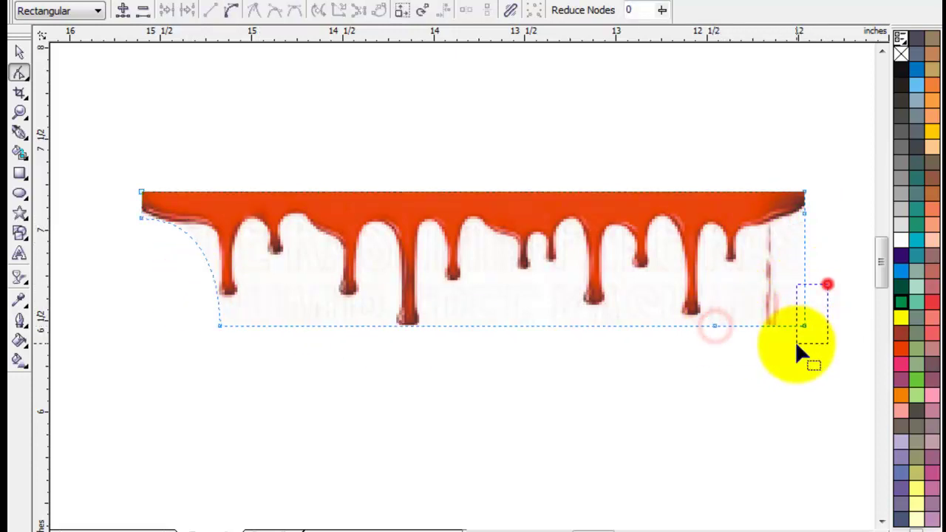
{"action": "left_click", "coordinate": [764, 266]}
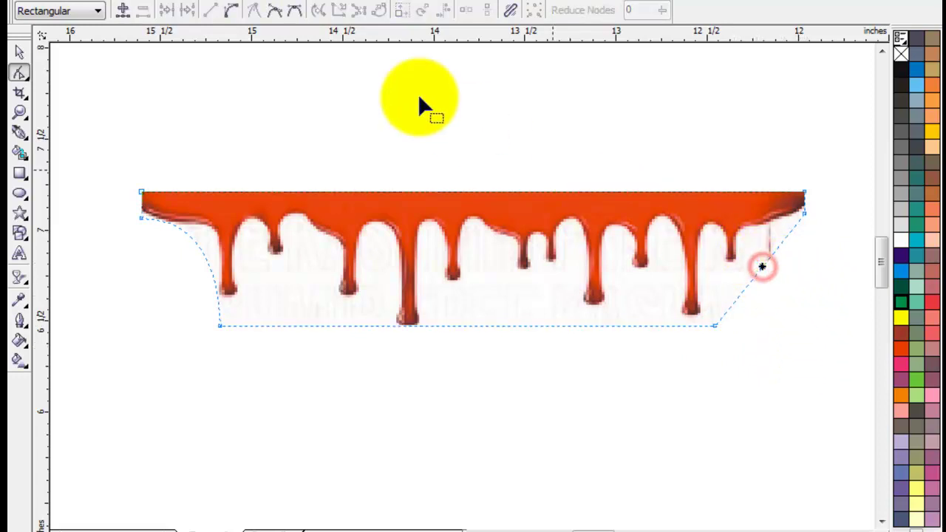
{"action": "left_click", "coordinate": [232, 10]}
{"action": "left_click_drag", "start_coordinate": [761, 264], "coordinate": [757, 242]}
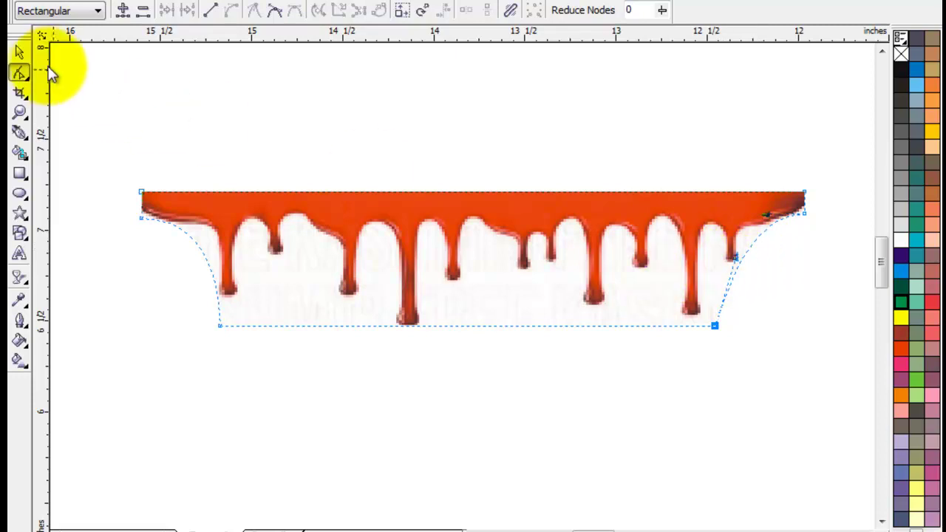
Step: Move the blood drip onto the banner's circle, scale it to about 3.16 inches wide, and align it with the banner's top edge
{"action": "left_click", "coordinate": [19, 51]}
{"action": "left_click", "coordinate": [495, 141]}
{"action": "key", "text": "F4"}
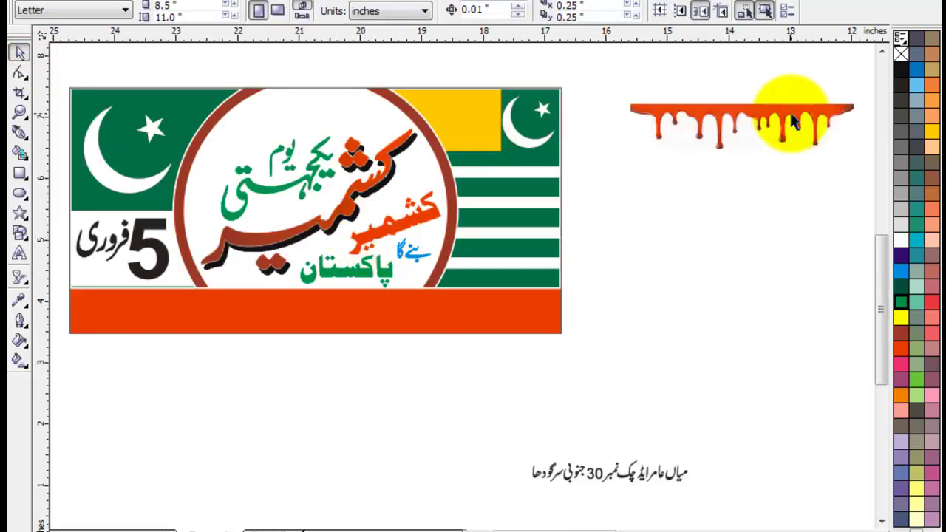
{"action": "left_click_drag", "start_coordinate": [786, 116], "coordinate": [263, 95]}
{"action": "key", "text": "z"}
{"action": "left_click_drag", "start_coordinate": [146, 70], "coordinate": [460, 172]}
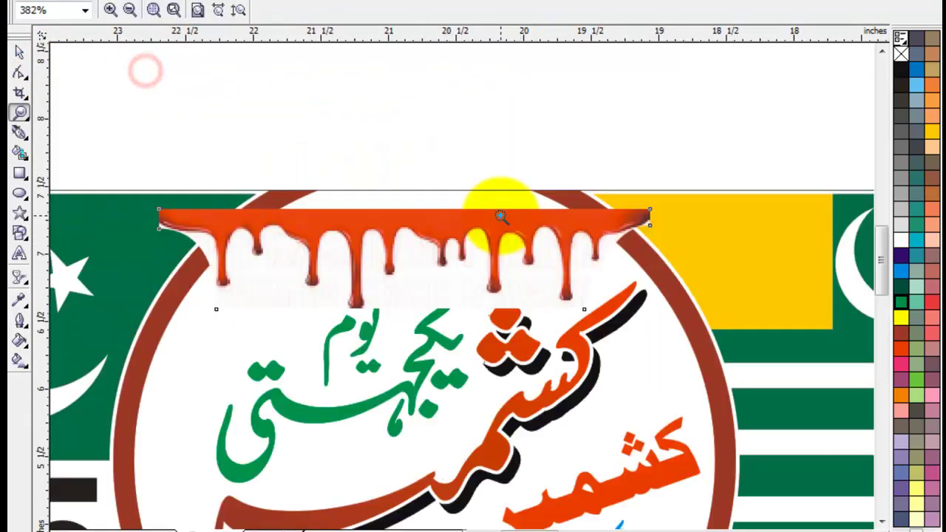
{"action": "left_click", "coordinate": [19, 51]}
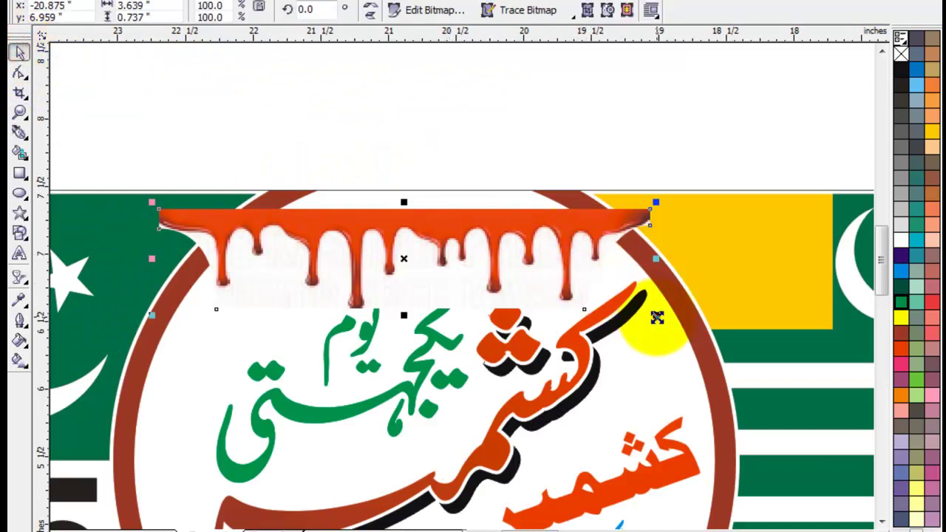
{"action": "left_click_drag", "start_coordinate": [657, 317], "coordinate": [623, 308]}
{"action": "left_click_drag", "start_coordinate": [498, 217], "coordinate": [502, 197]}
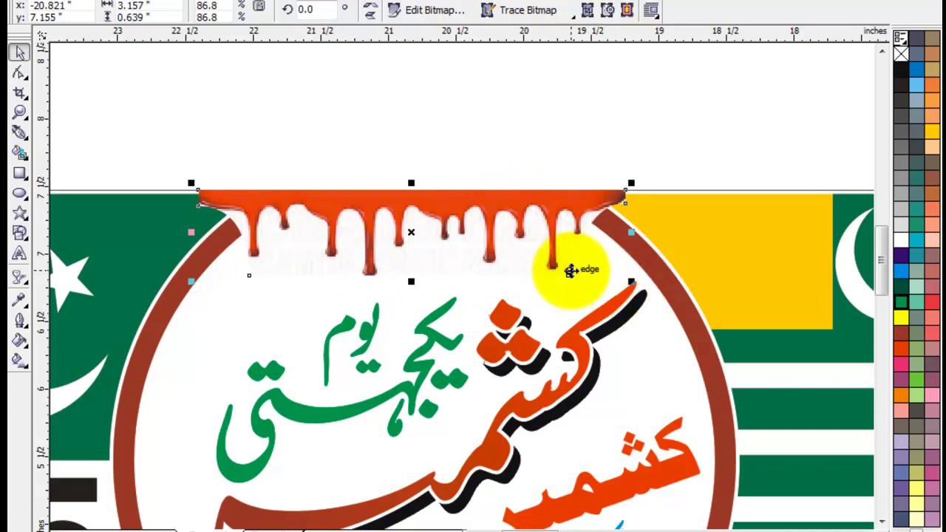
Step: Send the blood drip behind the circular brown band and PowerClip it into the shape at the banner's top centre
{"action": "key", "text": "ctrl+Page_Down"}
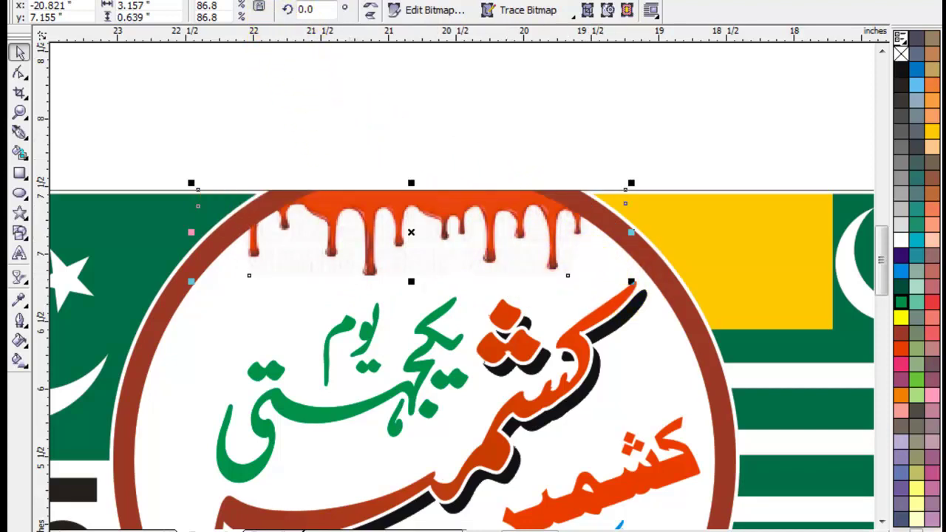
{"action": "left_click", "coordinate": [275, 0]}
{"action": "left_click", "coordinate": [448, 194]}
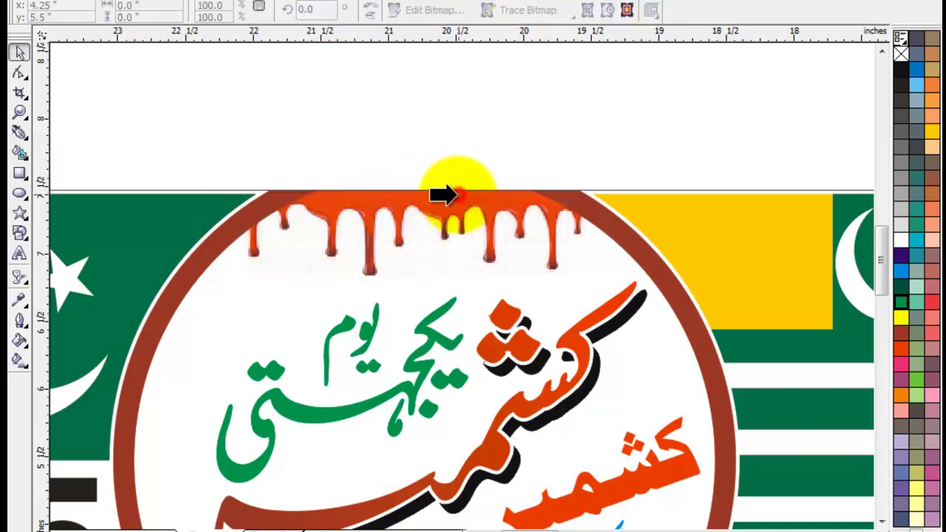
Step: Reopen the banner's PowerClip contents and stretch the blood drip vertically downward so its drips hang longer inside the circle
{"action": "left_click", "coordinate": [203, 285]}
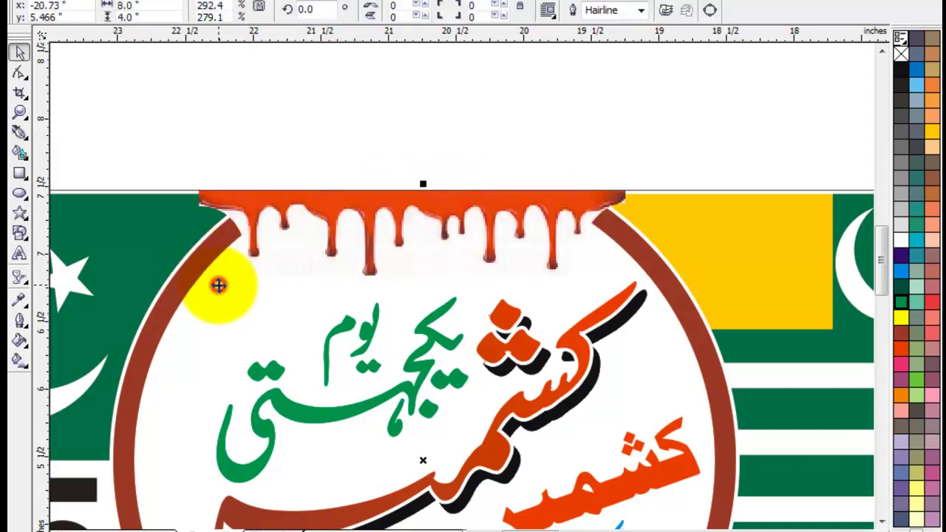
{"action": "left_click", "coordinate": [325, 144]}
{"action": "left_click", "coordinate": [400, 207]}
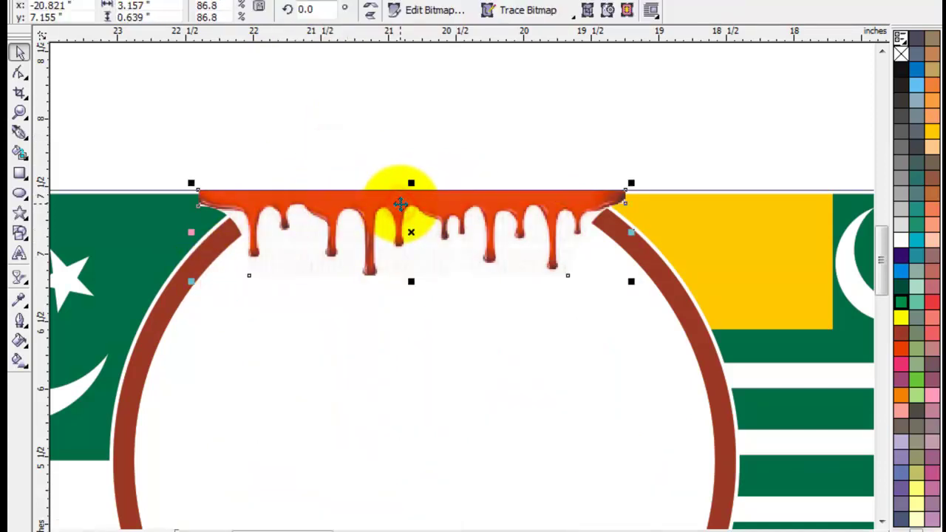
{"action": "left_click", "coordinate": [446, 129]}
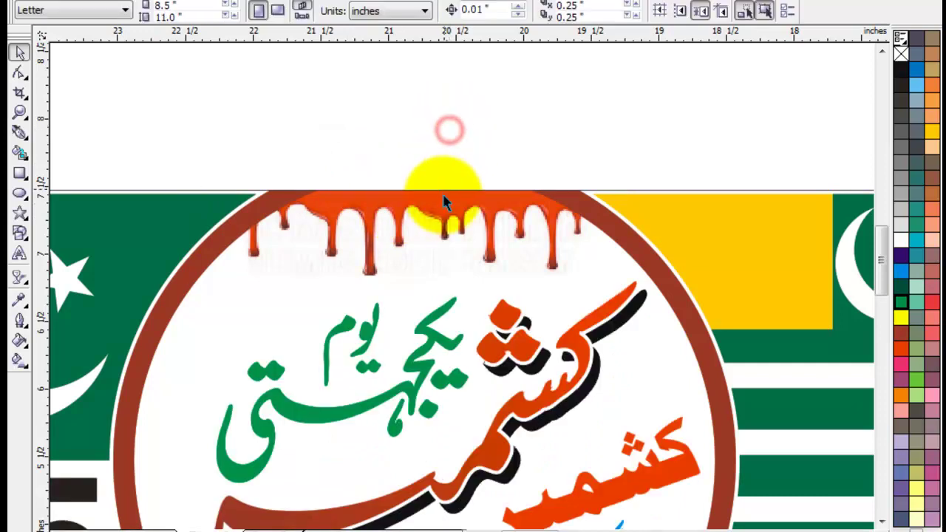
{"action": "left_click", "coordinate": [444, 216]}
{"action": "left_click", "coordinate": [444, 222]}
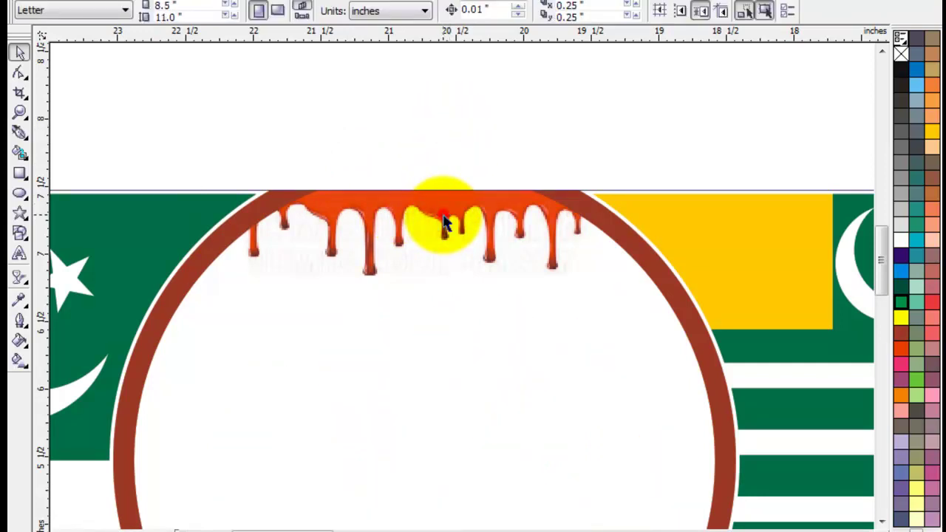
{"action": "left_click", "coordinate": [444, 222]}
{"action": "left_click_drag", "start_coordinate": [412, 280], "coordinate": [411, 330]}
{"action": "left_click", "coordinate": [465, 116]}
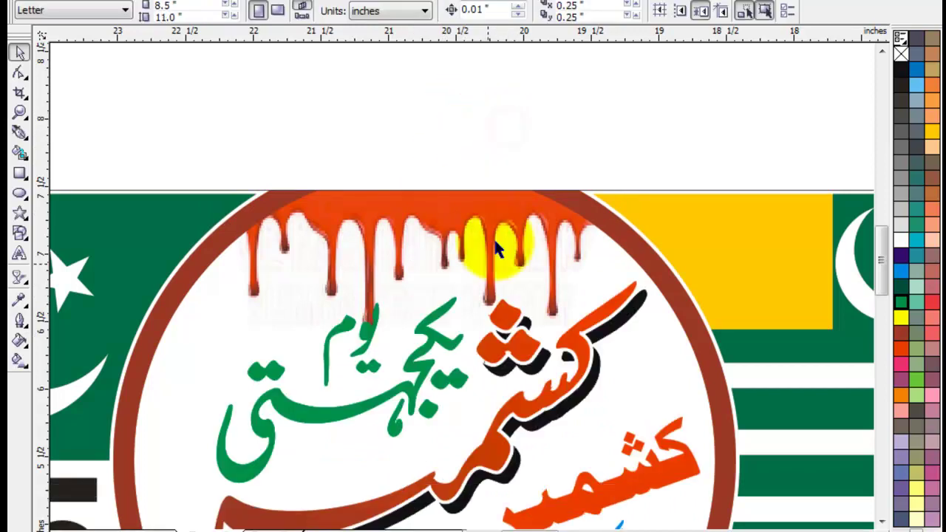
Step: Move the green headline words یوم یکجہتی down and left of the blood drips and enlarge them to about 2.04 inches wide
{"action": "left_click", "coordinate": [416, 363]}
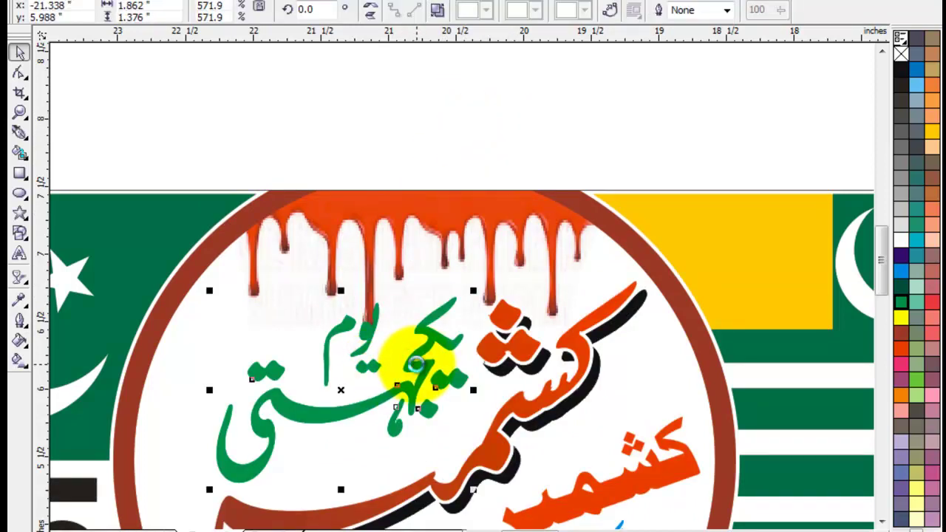
{"action": "left_click", "coordinate": [465, 114]}
{"action": "left_click", "coordinate": [436, 203]}
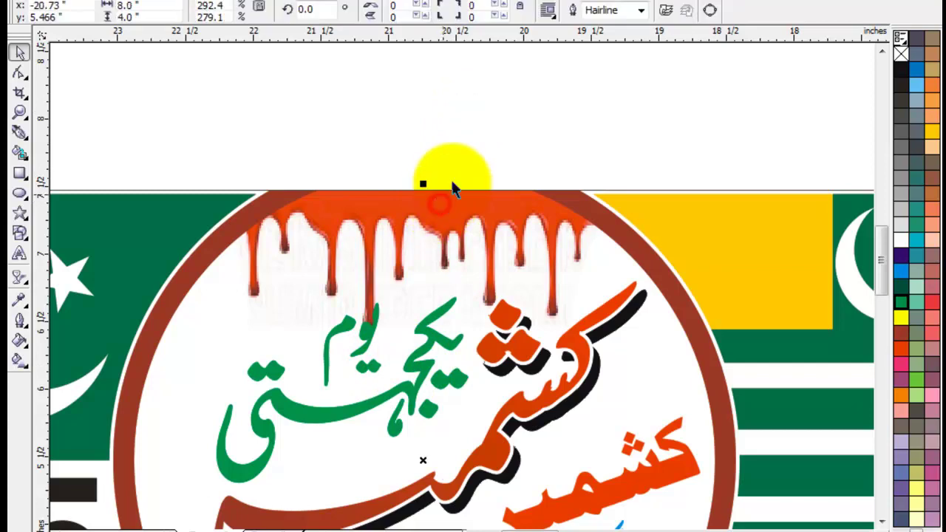
{"action": "key", "text": "F4"}
{"action": "left_click", "coordinate": [764, 194]}
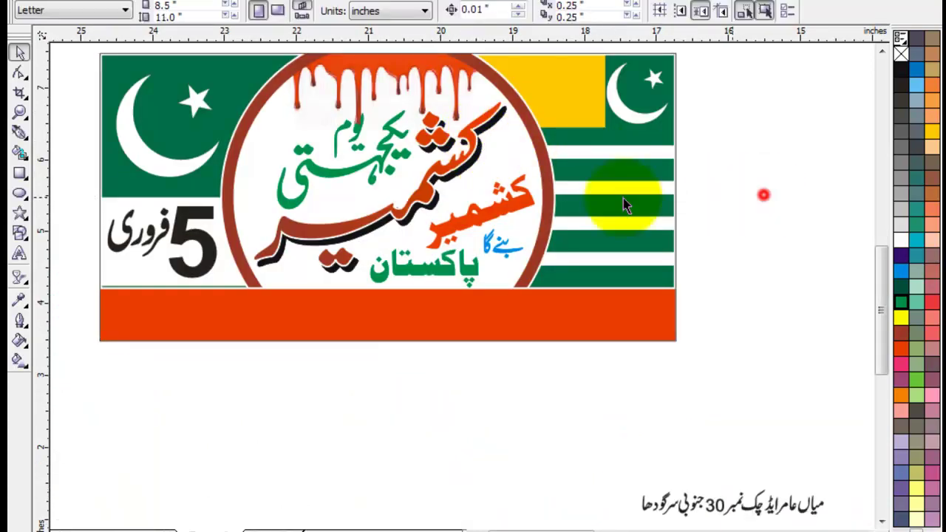
{"action": "left_click", "coordinate": [385, 151]}
{"action": "left_click_drag", "start_coordinate": [360, 142], "coordinate": [346, 170]}
{"action": "key", "text": "Left"}
{"action": "key", "text": "Left"}
{"action": "key", "text": "Left"}
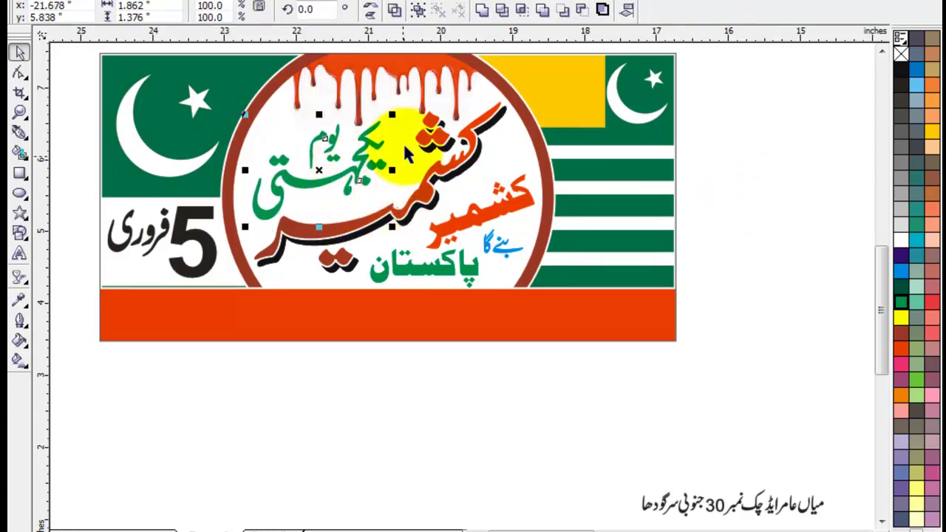
{"action": "left_click_drag", "start_coordinate": [389, 117], "coordinate": [404, 106]}
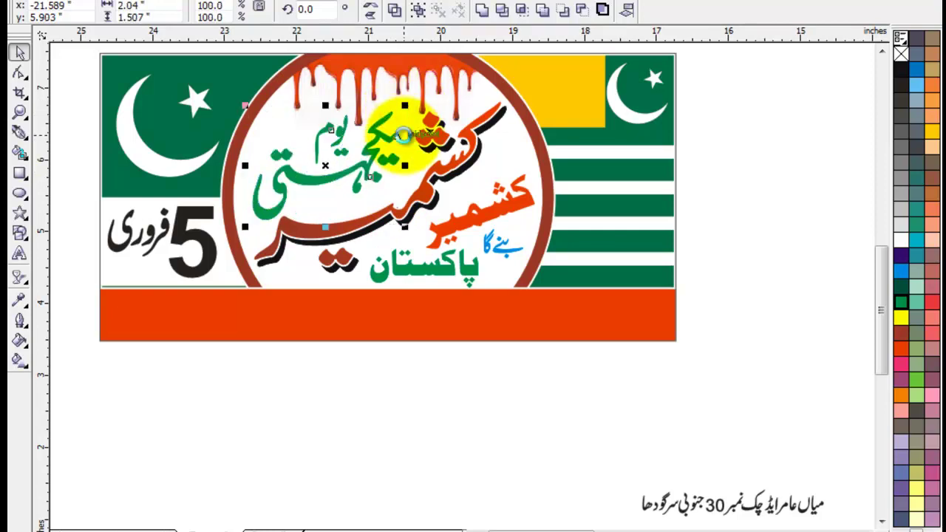
{"action": "left_click", "coordinate": [737, 198]}
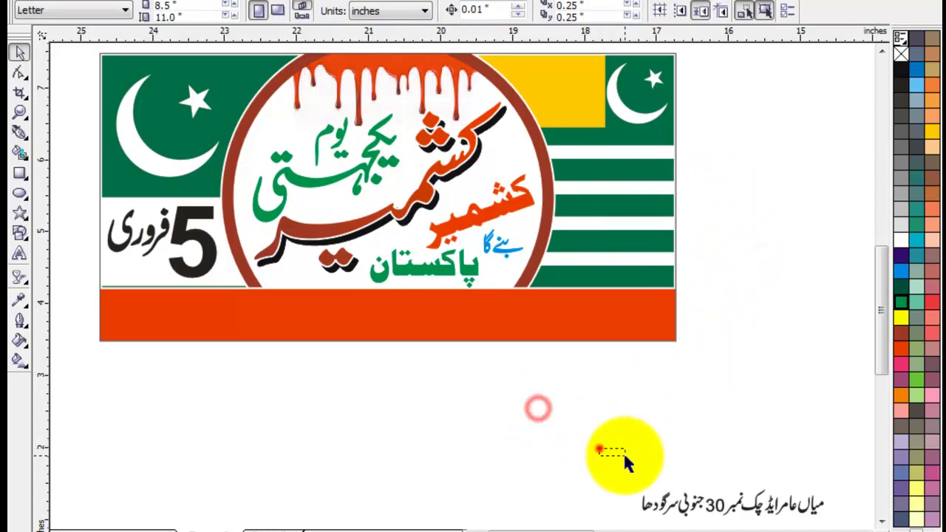
Step: Move the black Urdu name-and-address line to just below the banner, group it and fill it white
{"action": "left_click_drag", "start_coordinate": [624, 459], "coordinate": [813, 485]}
{"action": "left_click_drag", "start_coordinate": [743, 454], "coordinate": [468, 338]}
{"action": "key", "text": "F4"}
{"action": "left_click", "coordinate": [762, 499]}
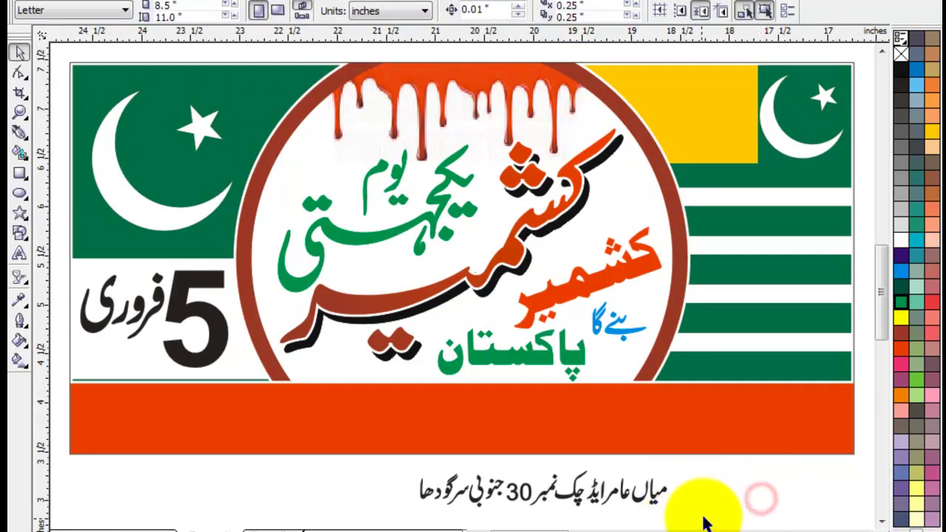
{"action": "left_click_drag", "start_coordinate": [727, 519], "coordinate": [302, 458]}
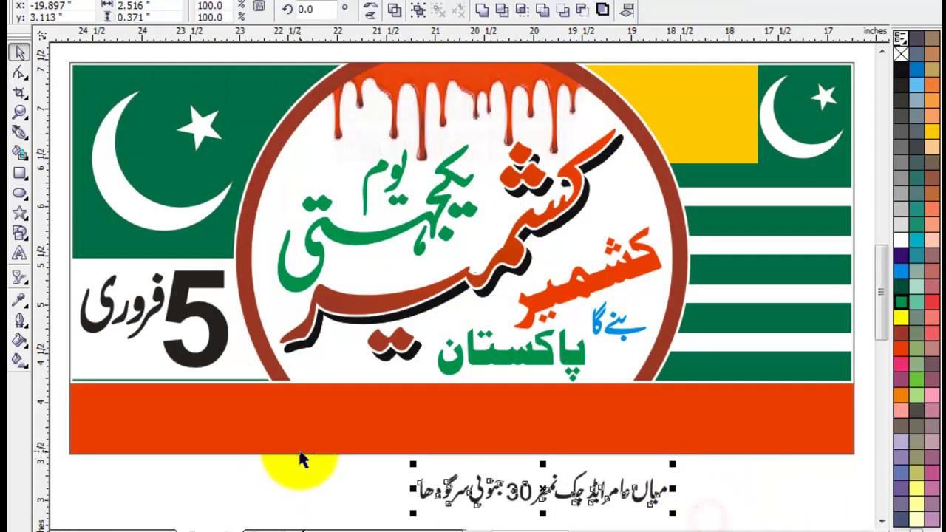
{"action": "left_click", "coordinate": [478, 11]}
{"action": "left_click", "coordinate": [902, 239]}
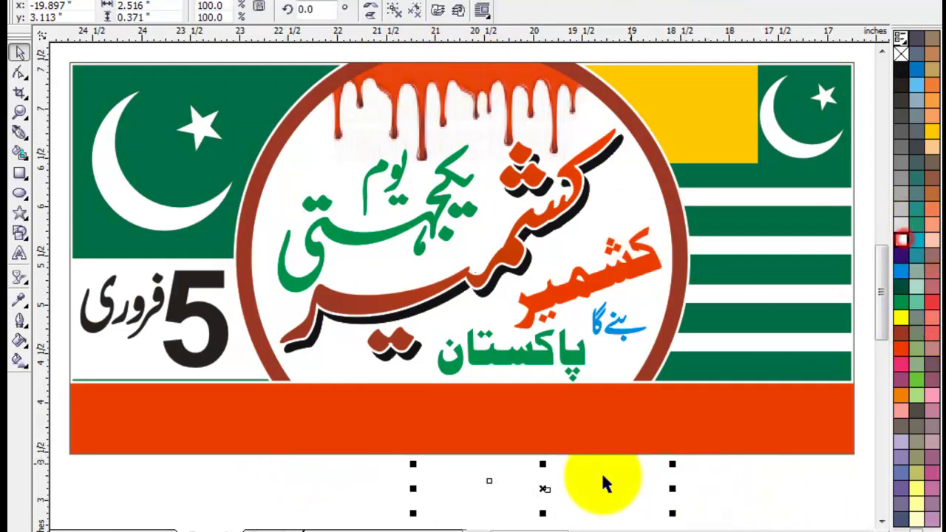
Step: Place the name-and-address line on the orange-red strip, enlarged to about 4.16 inches wide and shifted toward the strip's right end
{"action": "left_click_drag", "start_coordinate": [579, 490], "coordinate": [552, 442]}
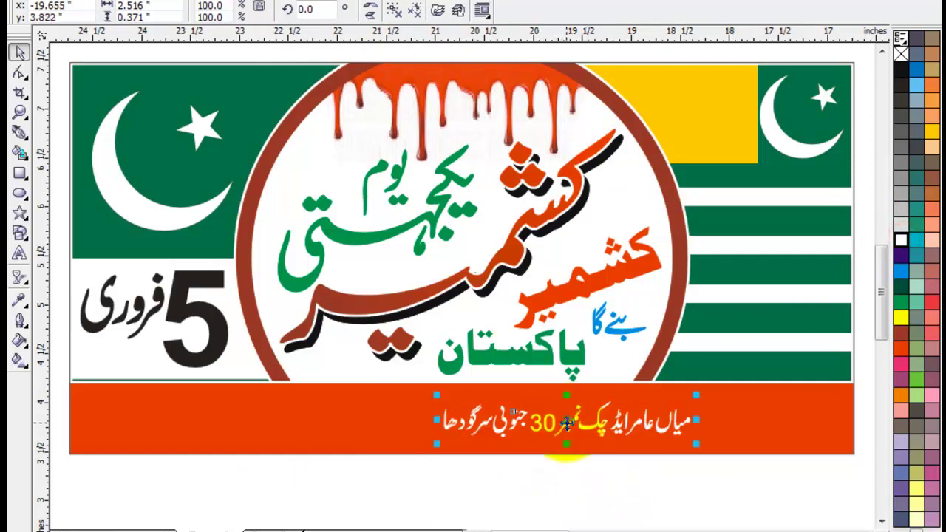
{"action": "left_click_drag", "start_coordinate": [696, 444], "coordinate": [776, 457]}
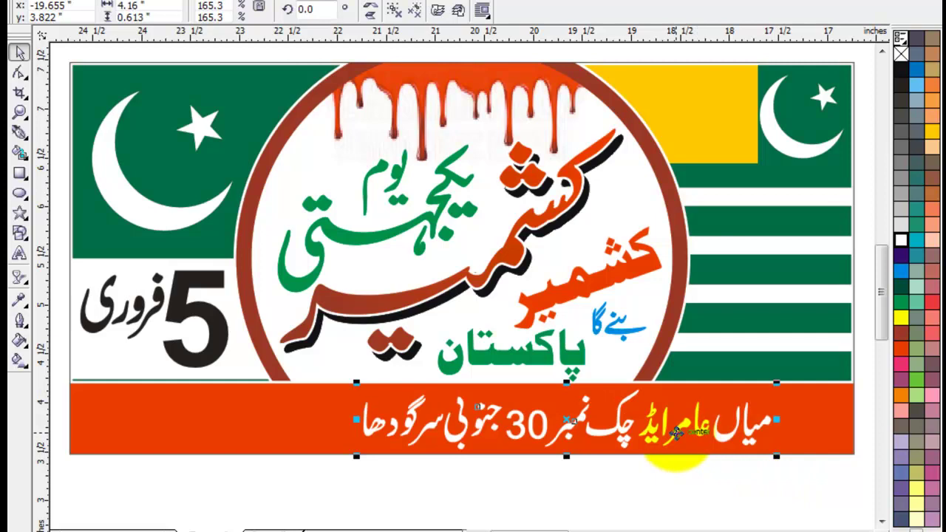
{"action": "left_click_drag", "start_coordinate": [675, 433], "coordinate": [702, 431]}
{"action": "left_click", "coordinate": [436, 489]}
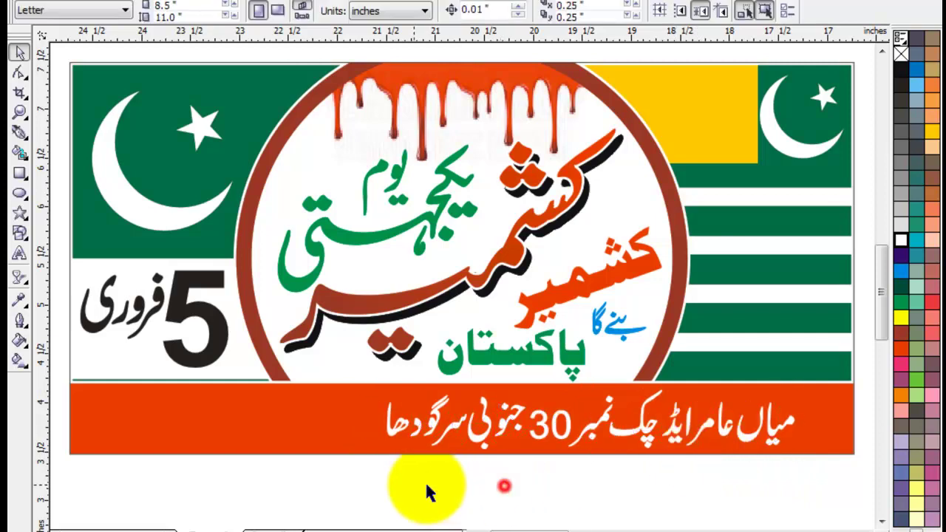
{"action": "left_click", "coordinate": [624, 432]}
{"action": "left_click", "coordinate": [450, 485]}
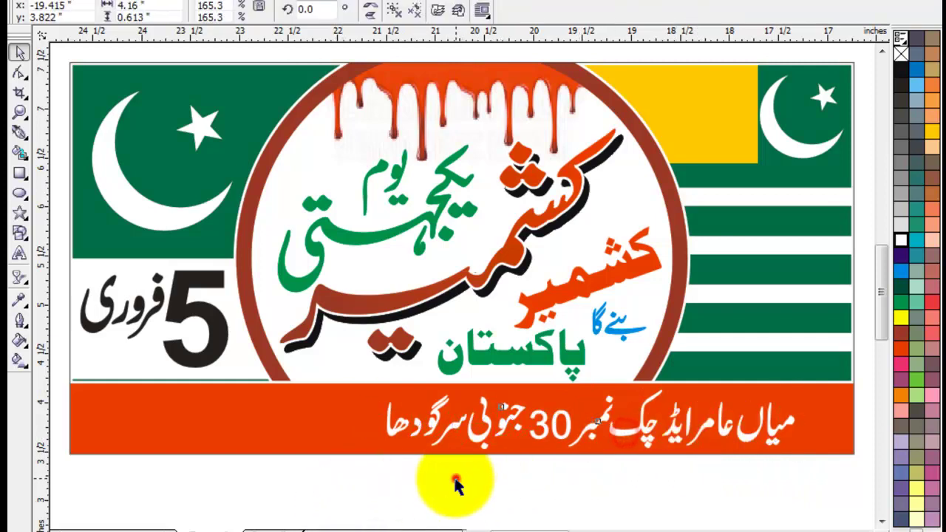
Step: Add the two contact phone numbers as stacked text in bold white 24 pt Arial at the strip's left end
{"action": "left_click", "coordinate": [20, 253]}
{"action": "left_click", "coordinate": [156, 469]}
{"action": "left_click", "coordinate": [157, 469]}
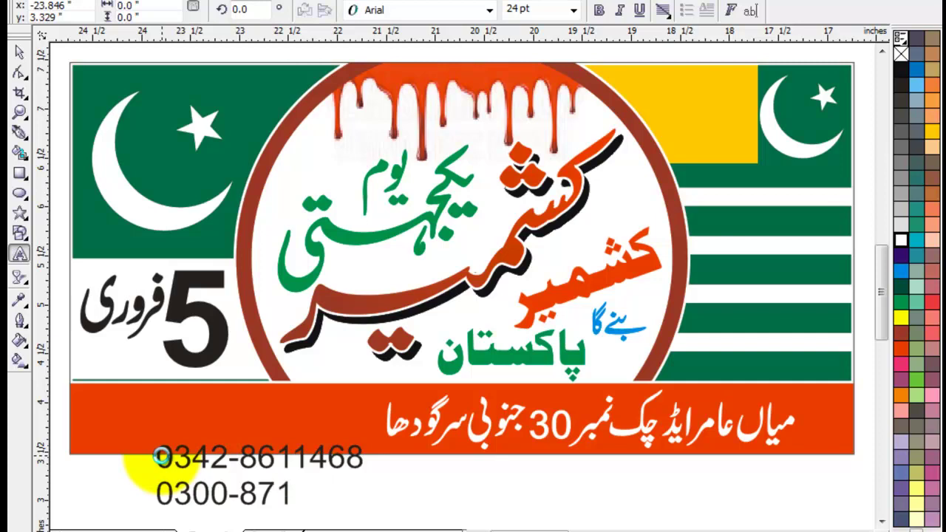
{"action": "left_click", "coordinate": [20, 53]}
{"action": "left_click", "coordinate": [903, 242]}
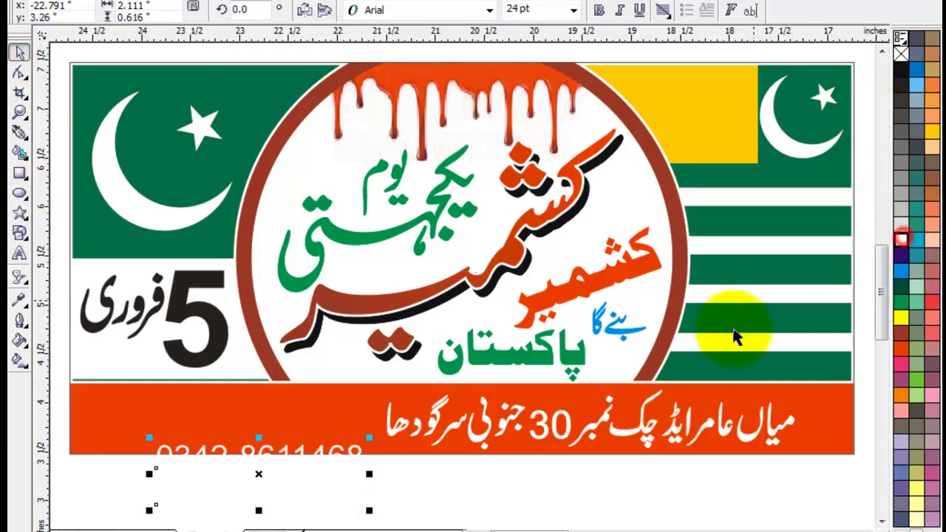
{"action": "left_click", "coordinate": [599, 10]}
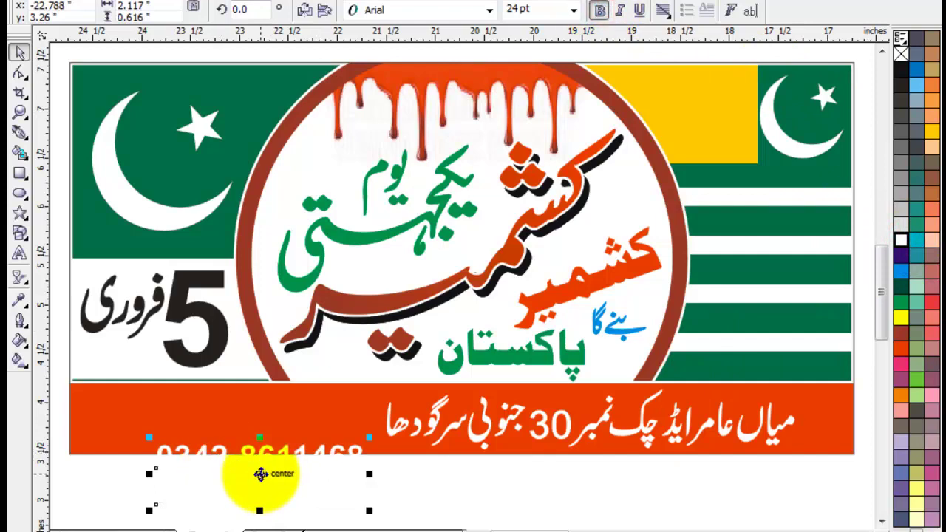
{"action": "left_click_drag", "start_coordinate": [260, 473], "coordinate": [224, 421]}
Step: Shrink the phone number text to about 2.03 inches wide and shift it closer to the strip's left edge
{"action": "key", "text": "z"}
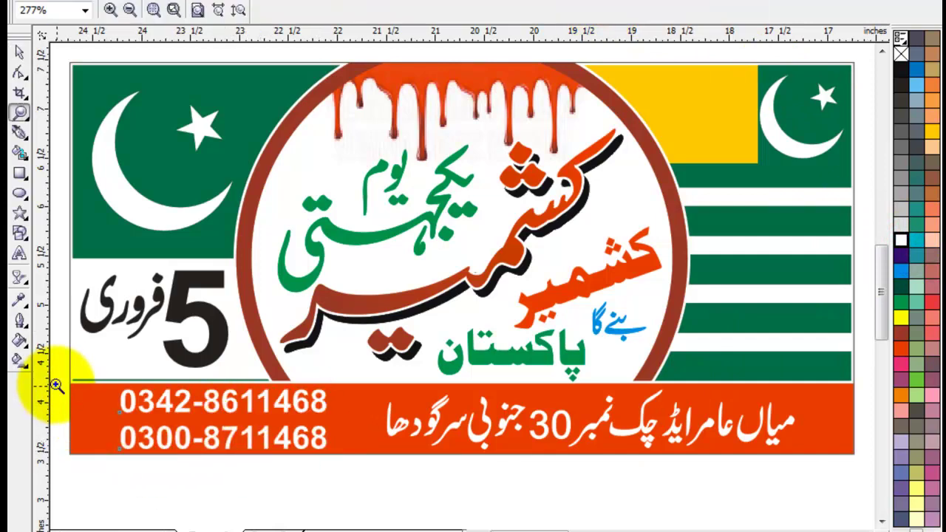
{"action": "left_click_drag", "start_coordinate": [56, 366], "coordinate": [385, 496]}
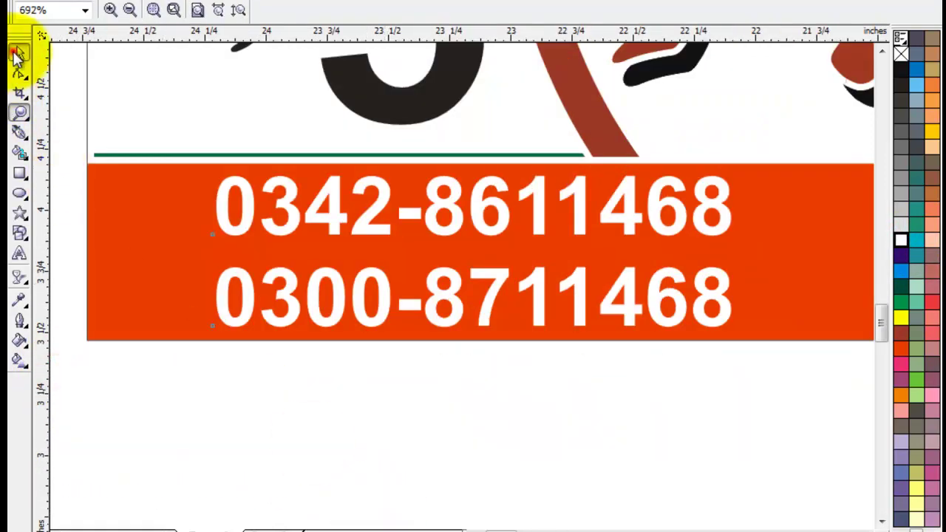
{"action": "left_click", "coordinate": [19, 55]}
{"action": "left_click_drag", "start_coordinate": [739, 331], "coordinate": [726, 330]}
{"action": "left_click_drag", "start_coordinate": [622, 226], "coordinate": [583, 223]}
{"action": "key", "text": "F3"}
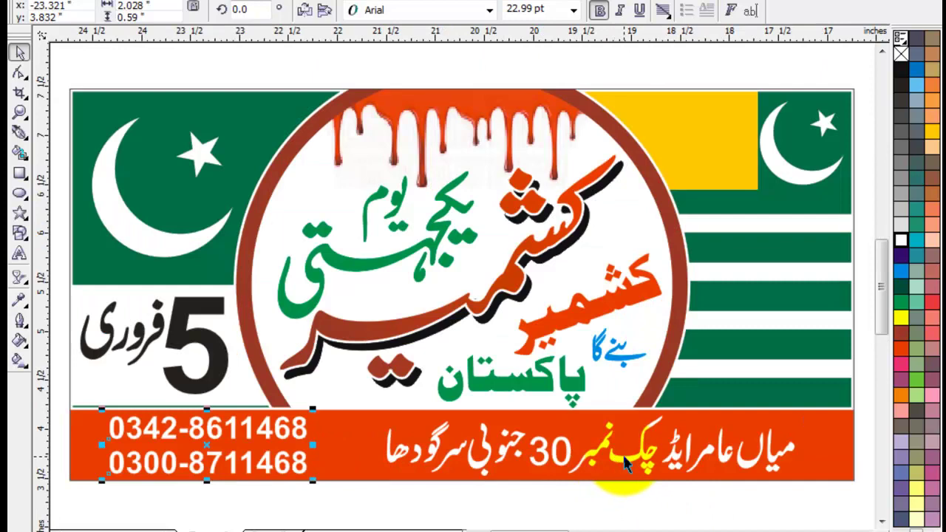
Step: Shift the name-and-address line left toward the phone numbers and fill it yellow
{"action": "left_click_drag", "start_coordinate": [584, 473], "coordinate": [584, 474]}
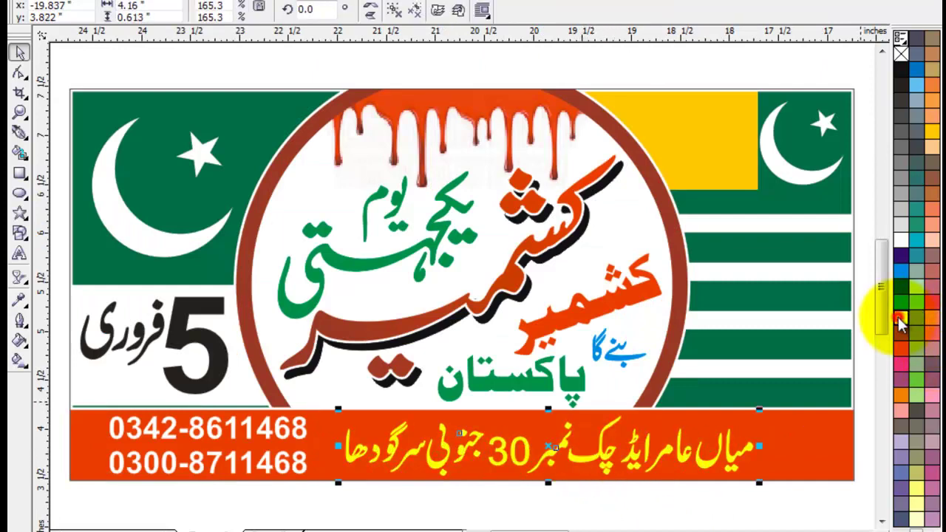
{"action": "left_click", "coordinate": [715, 515]}
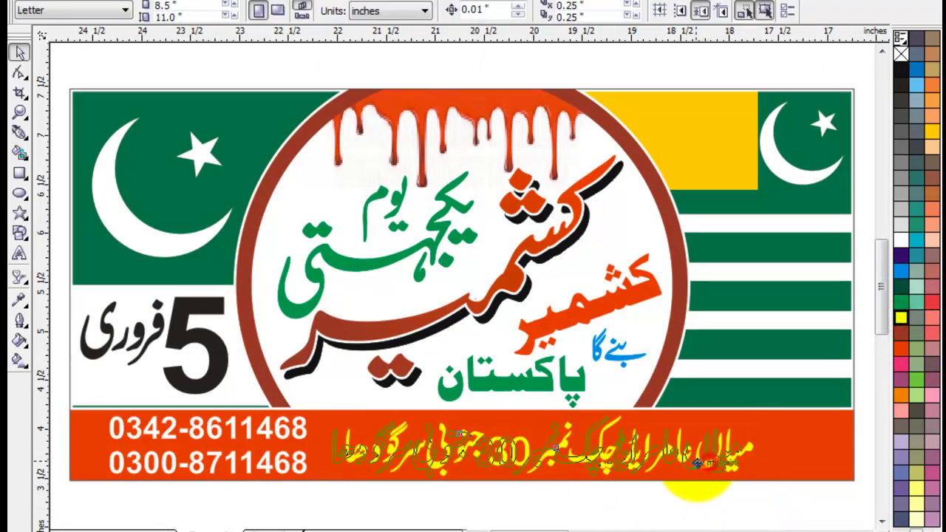
{"action": "left_click_drag", "start_coordinate": [686, 462], "coordinate": [707, 461]}
{"action": "left_click", "coordinate": [773, 507]}
Step: Draw a white-filled ellipse about 0.92 by 0.47 inches in the empty right end of the orange-red strip
{"action": "key", "text": "z"}
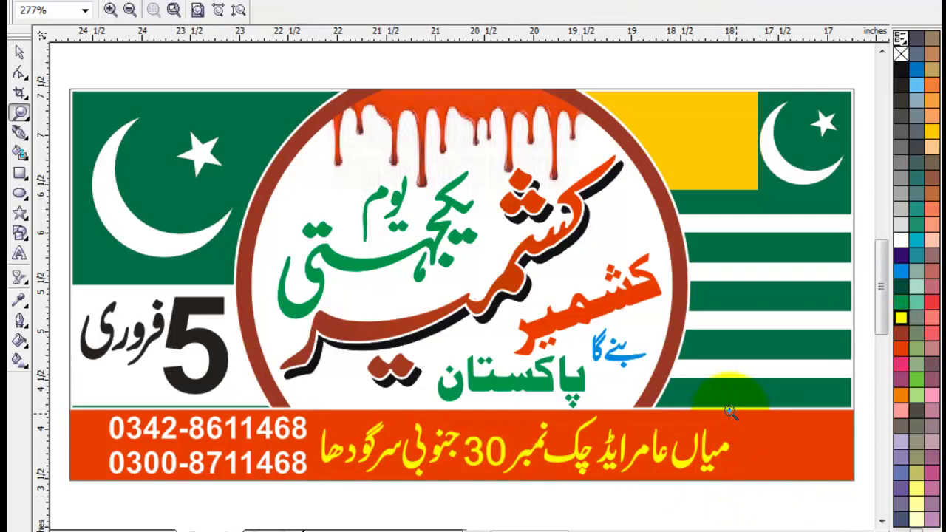
{"action": "left_click", "coordinate": [719, 399]}
{"action": "left_click_drag", "start_coordinate": [864, 508], "coordinate": [864, 508]}
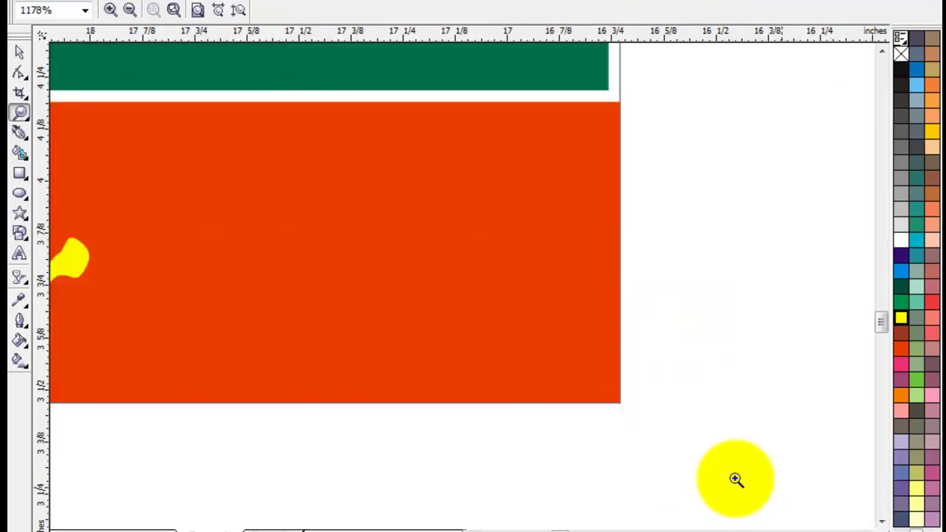
{"action": "left_click", "coordinate": [20, 195]}
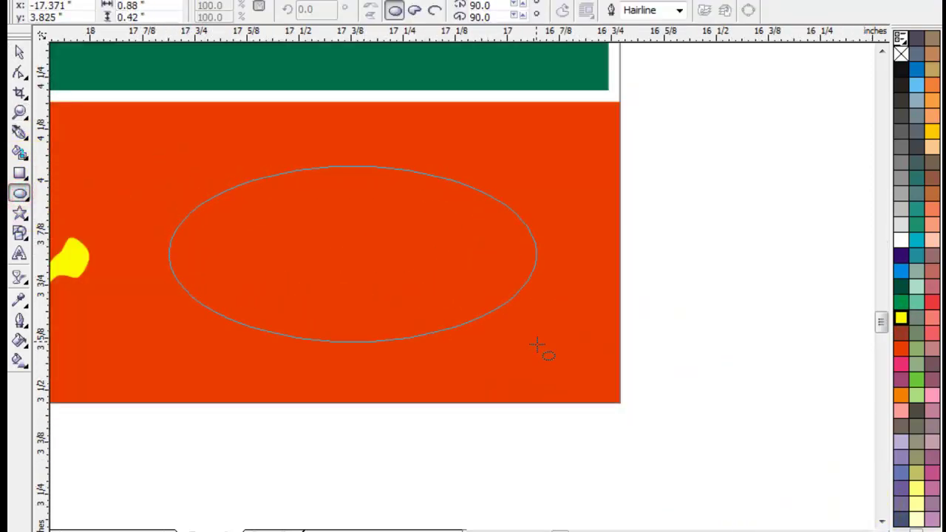
{"action": "left_click", "coordinate": [28, 59]}
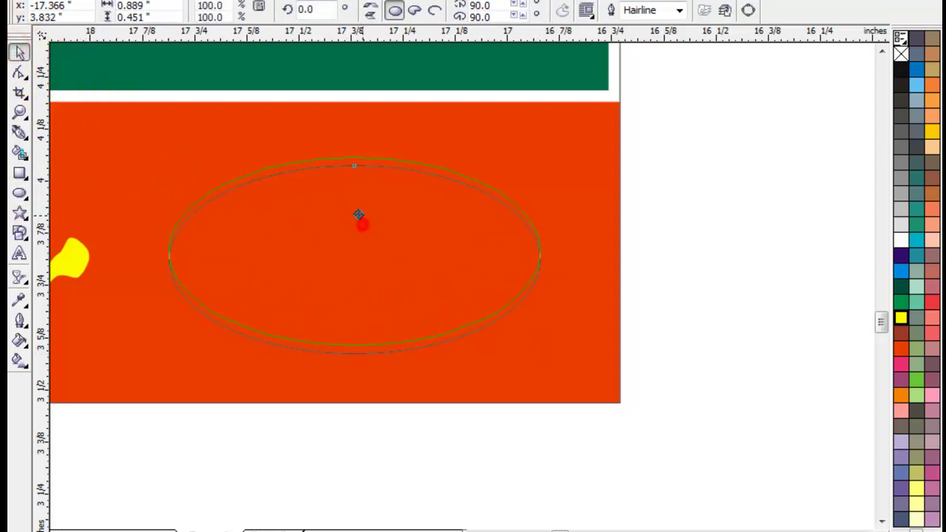
{"action": "left_click_drag", "start_coordinate": [559, 140], "coordinate": [552, 139]}
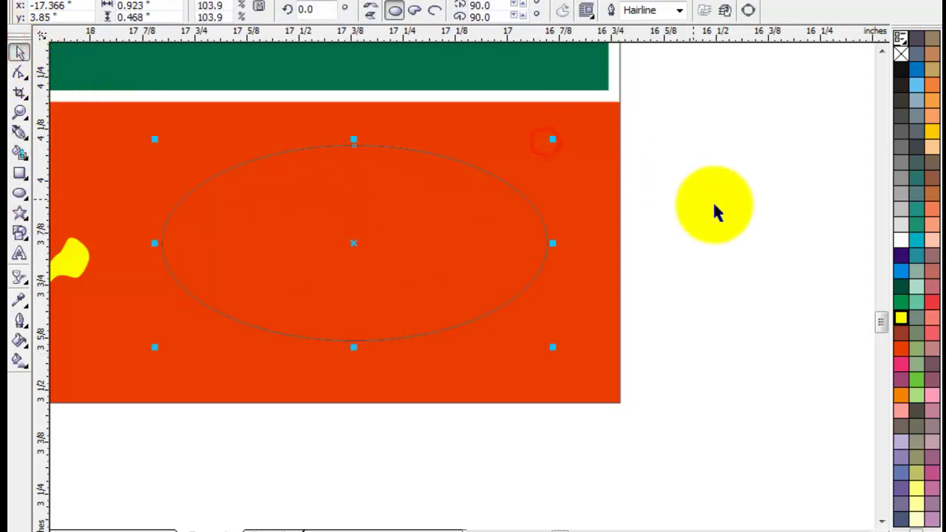
{"action": "left_click", "coordinate": [901, 240]}
{"action": "left_click", "coordinate": [742, 269]}
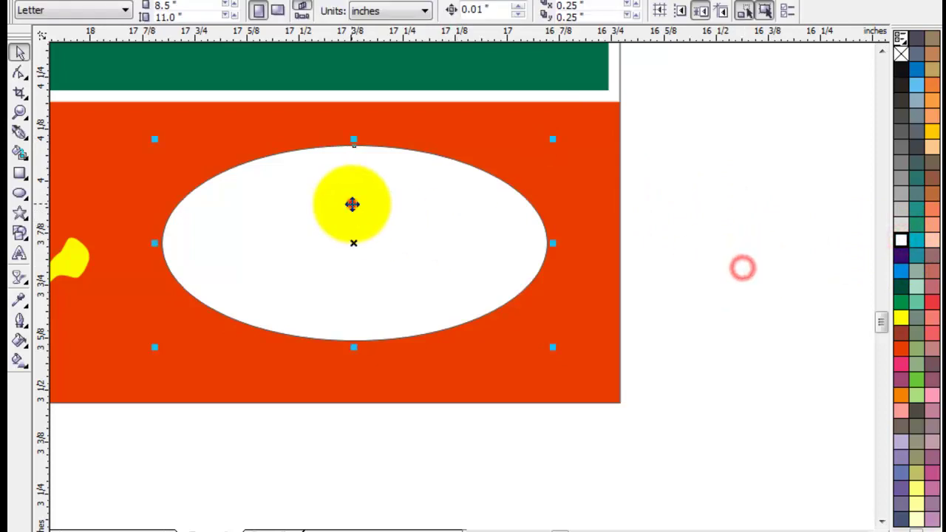
Step: Give the white ellipse a blue outline 4.0 pt thick
{"action": "left_click", "coordinate": [351, 202]}
{"action": "right_click", "coordinate": [902, 320]}
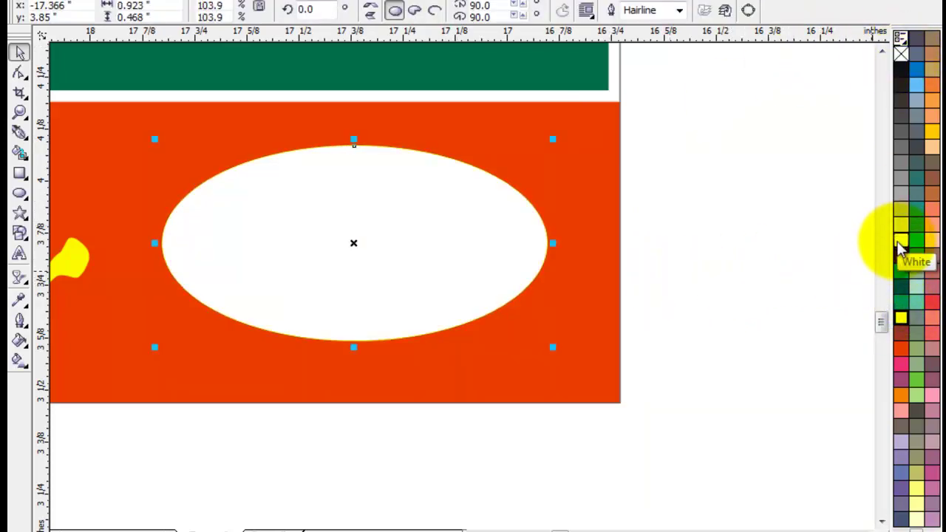
{"action": "right_click", "coordinate": [903, 272]}
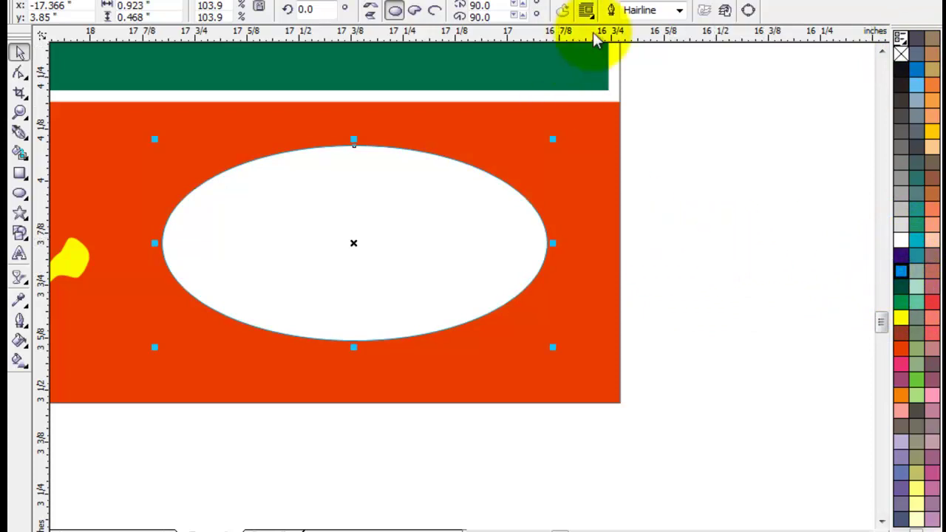
{"action": "left_click", "coordinate": [679, 10]}
{"action": "left_click", "coordinate": [643, 91]}
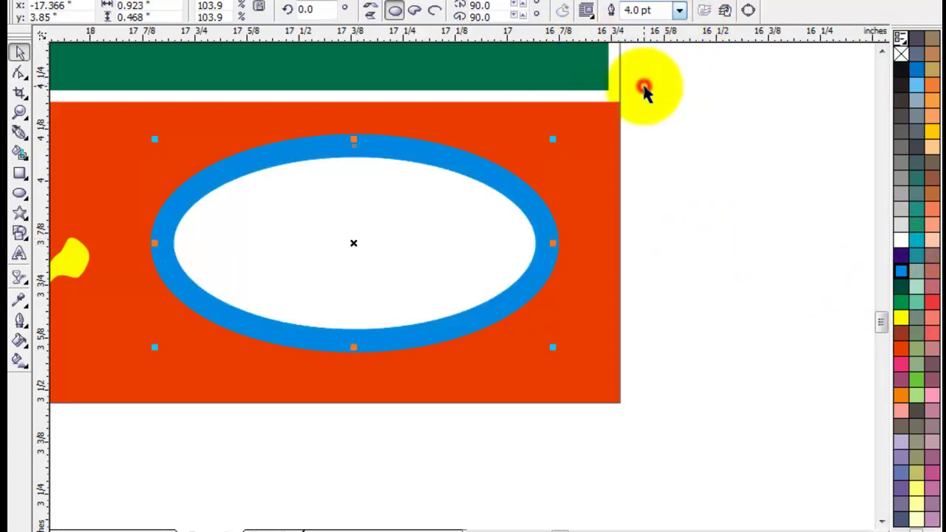
Step: Keep the ellipse's fill white and set its blue outline to sit behind the fill and scale with the image
{"action": "left_click", "coordinate": [901, 240]}
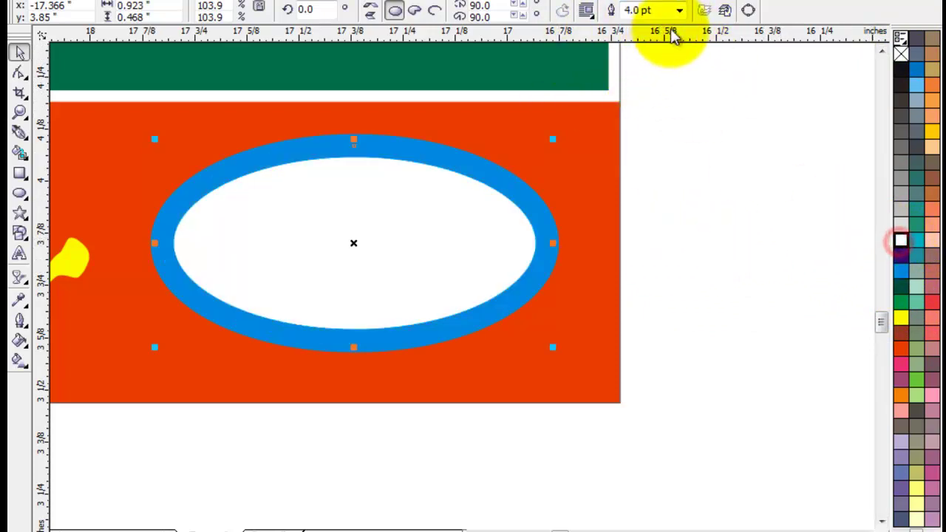
{"action": "key", "text": "F12"}
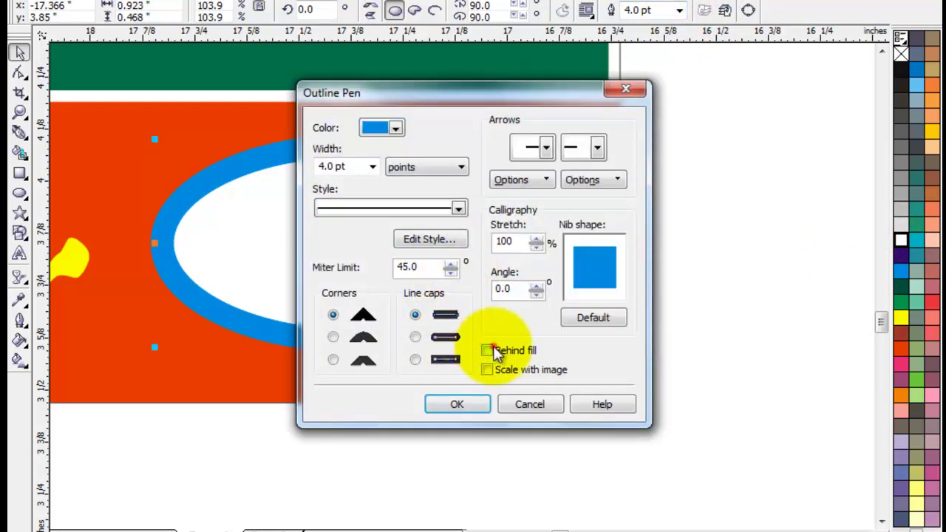
{"action": "left_click", "coordinate": [507, 369]}
{"action": "left_click", "coordinate": [464, 408]}
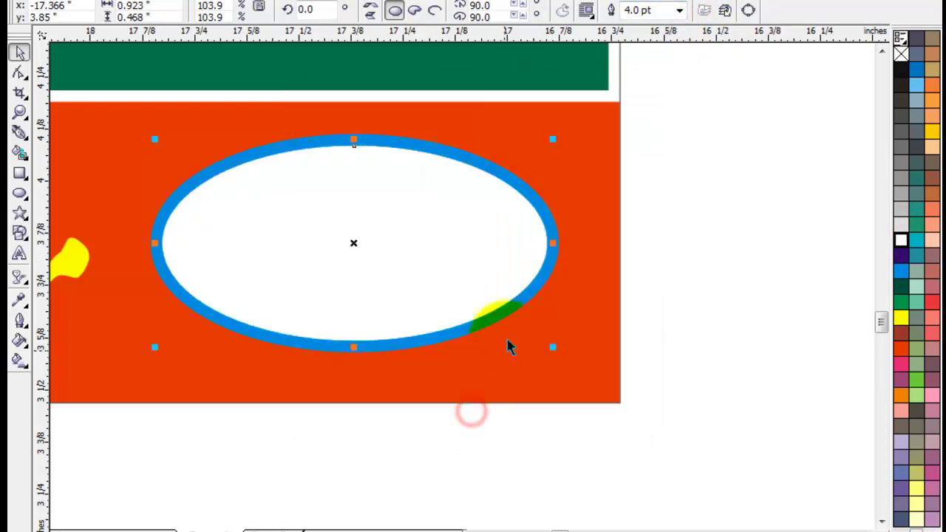
Step: Reduce the ellipse's blue outline to a thinner width
{"action": "left_click", "coordinate": [679, 11]}
{"action": "left_click", "coordinate": [635, 71]}
{"action": "left_click", "coordinate": [678, 257]}
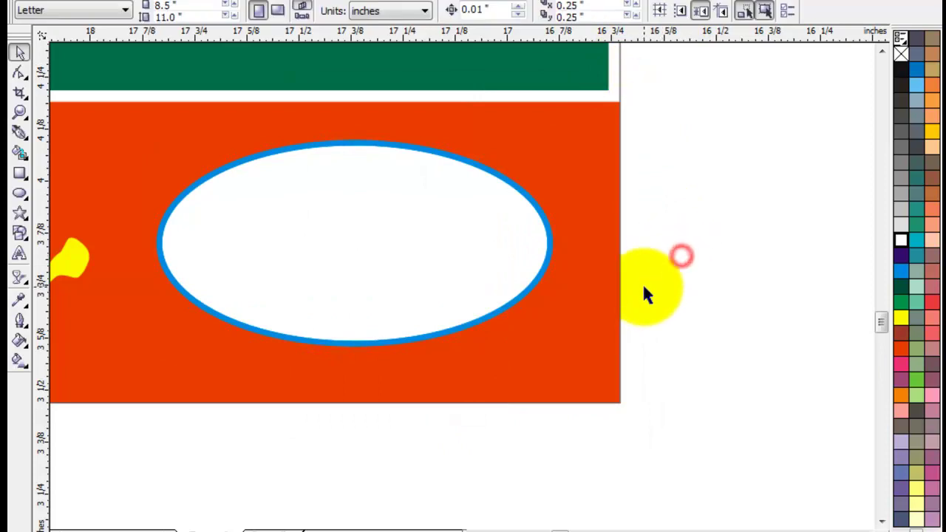
{"action": "key", "text": "F4"}
{"action": "left_click", "coordinate": [799, 508]}
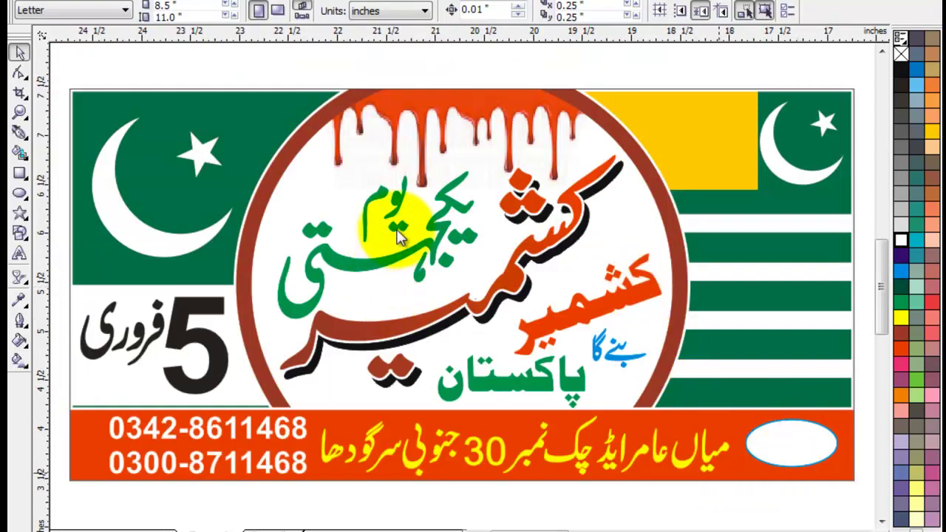
Step: Start an import from the All Names Inpage folder on drive D and jump to the file names beginning with M
{"action": "key", "text": "ctrl+i"}
{"action": "left_click", "coordinate": [214, 302]}
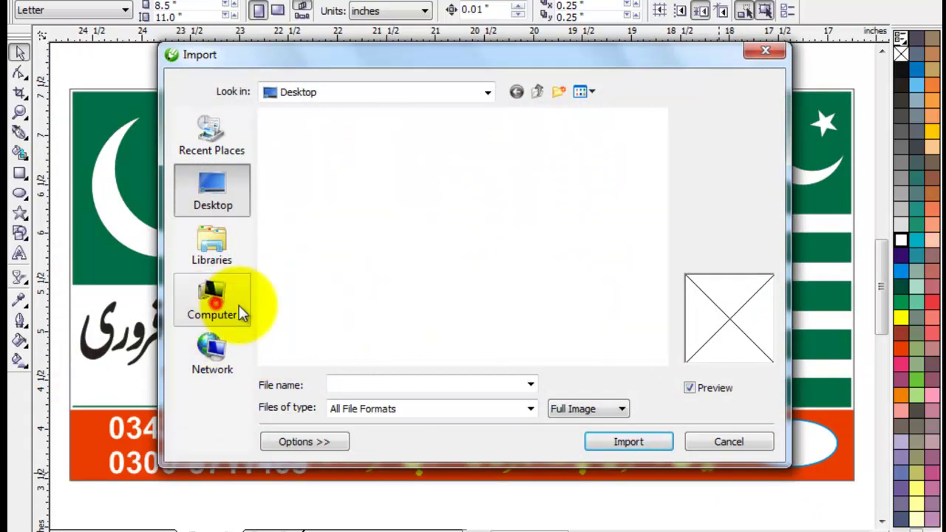
{"action": "double_click", "coordinate": [367, 198]}
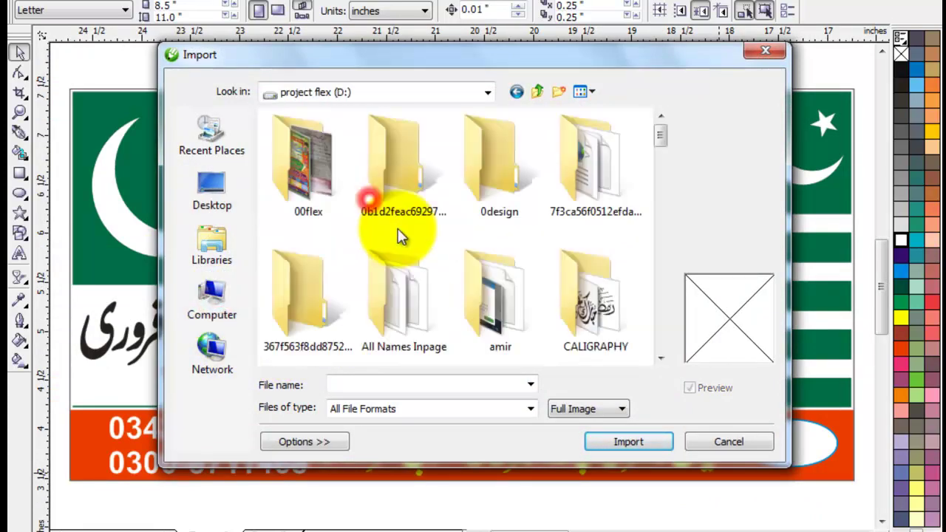
{"action": "double_click", "coordinate": [392, 314]}
{"action": "left_click", "coordinate": [420, 270]}
{"action": "key", "text": "m"}
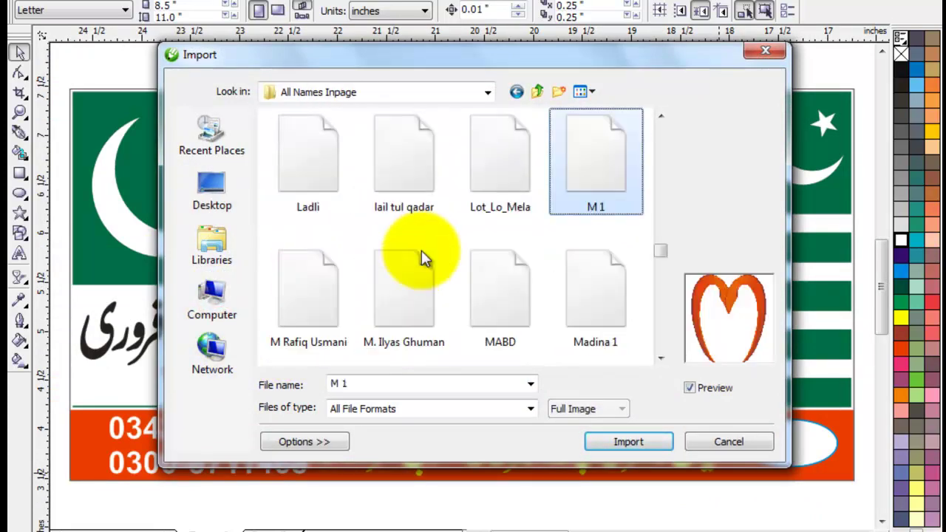
Step: Look through the previews of the M files in the All Names Inpage folder for suitable Urdu calligraphy
{"action": "left_click", "coordinate": [661, 359]}
{"action": "left_click", "coordinate": [661, 359]}
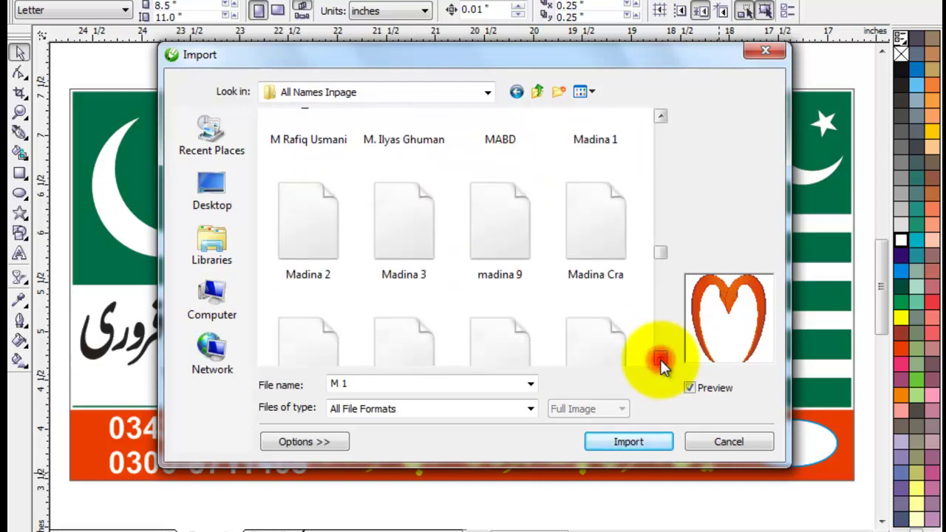
{"action": "left_click", "coordinate": [661, 359]}
{"action": "left_click", "coordinate": [660, 359]}
{"action": "left_click", "coordinate": [660, 359]}
{"action": "left_click", "coordinate": [660, 360]}
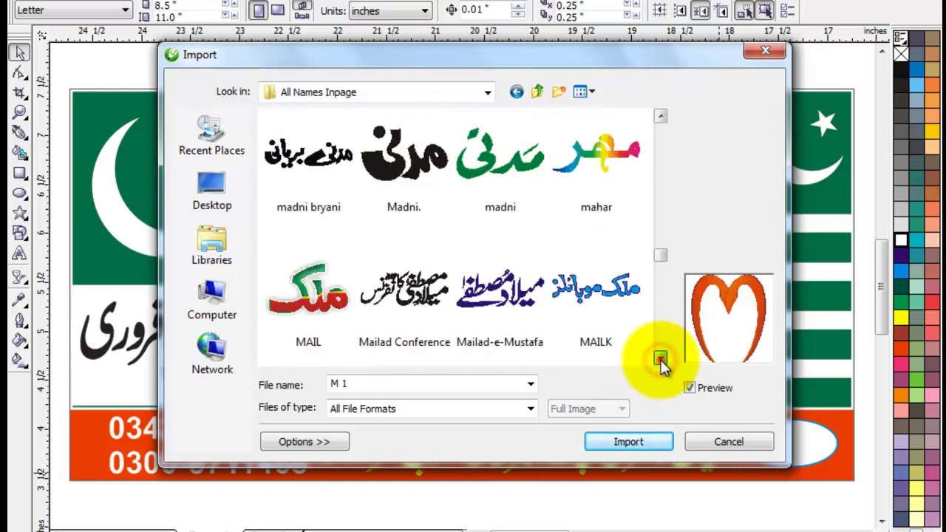
{"action": "left_click", "coordinate": [661, 359]}
{"action": "left_click", "coordinate": [660, 359]}
{"action": "left_click", "coordinate": [660, 359]}
{"action": "left_click", "coordinate": [661, 359]}
{"action": "left_click", "coordinate": [661, 360]}
{"action": "left_click", "coordinate": [661, 359]}
{"action": "left_click", "coordinate": [661, 359]}
{"action": "left_click", "coordinate": [660, 359]}
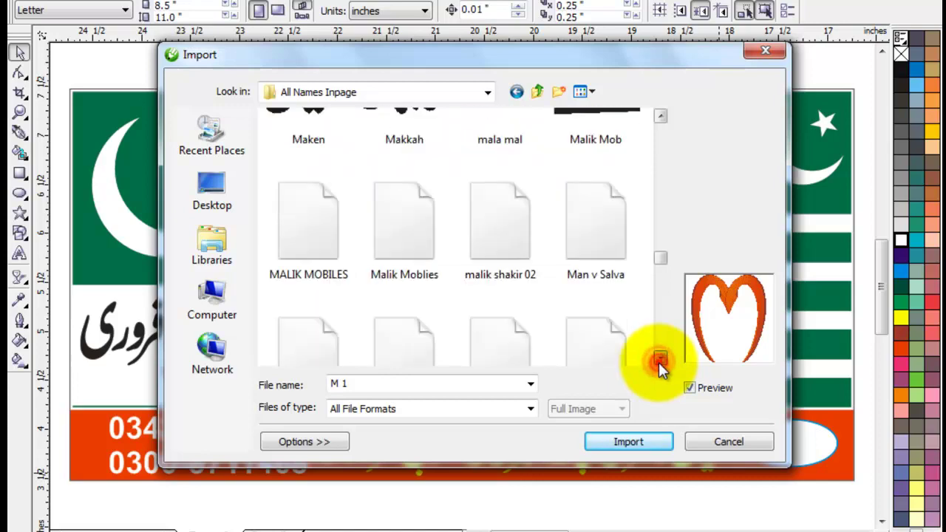
{"action": "left_click", "coordinate": [660, 359]}
{"action": "left_click", "coordinate": [661, 360]}
{"action": "left_click", "coordinate": [661, 359]}
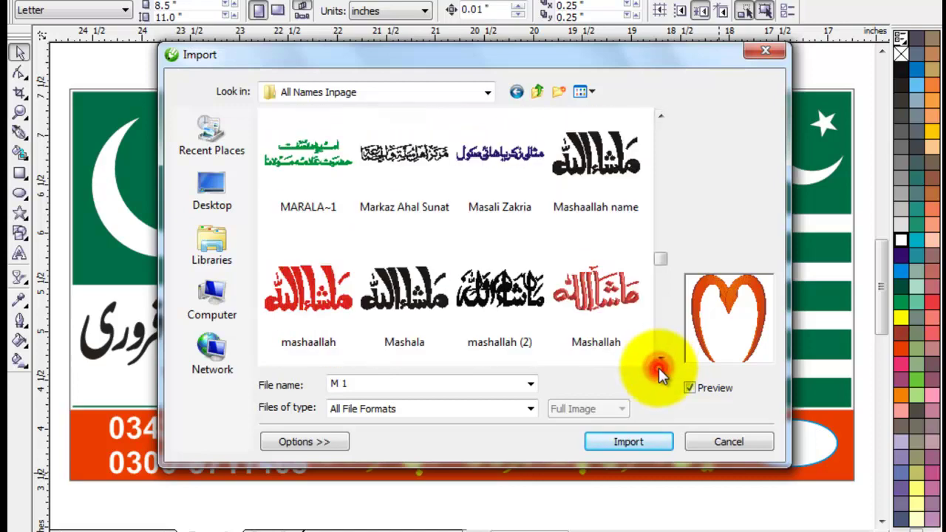
{"action": "left_click", "coordinate": [660, 359]}
{"action": "left_click", "coordinate": [661, 359]}
{"action": "left_click", "coordinate": [661, 359]}
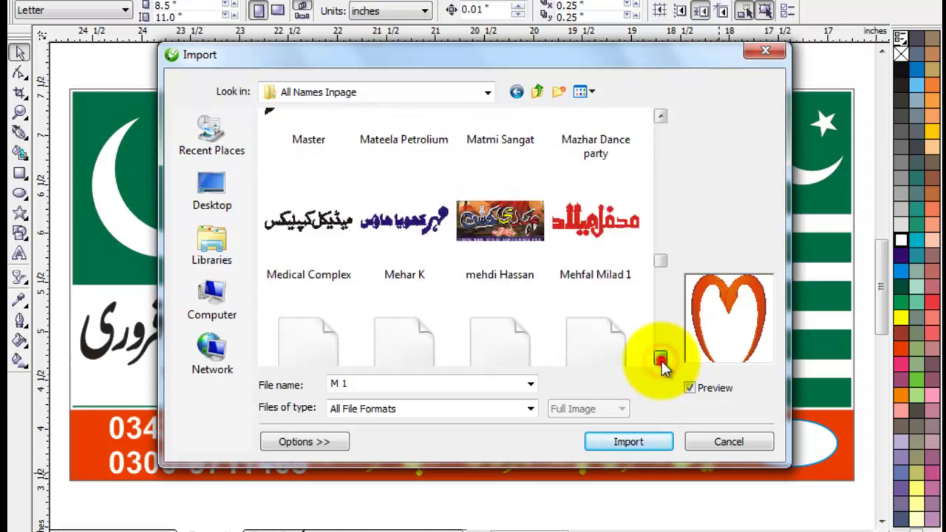
{"action": "left_click", "coordinate": [661, 359]}
{"action": "left_click", "coordinate": [661, 359]}
{"action": "left_click", "coordinate": [661, 359]}
{"action": "left_click", "coordinate": [660, 359]}
{"action": "left_click", "coordinate": [661, 359]}
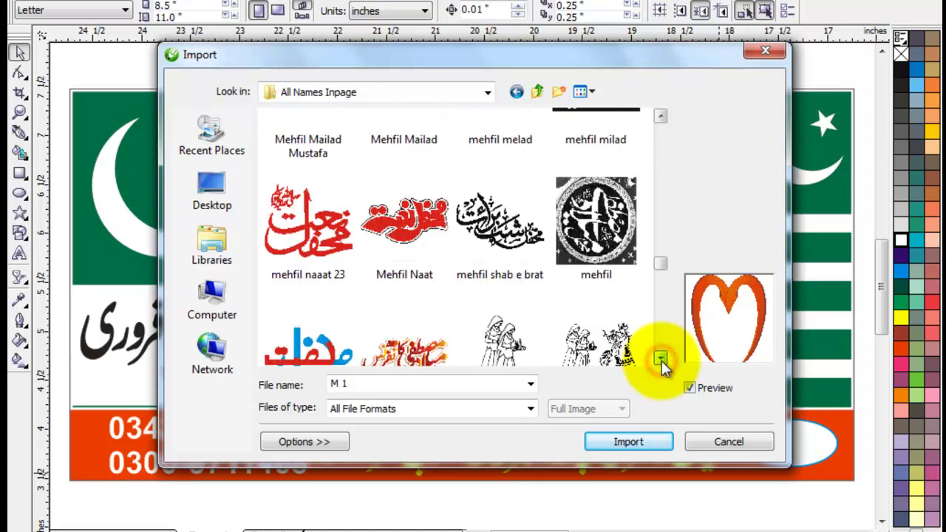
{"action": "left_click", "coordinate": [661, 359]}
{"action": "left_click", "coordinate": [661, 360]}
{"action": "left_click", "coordinate": [660, 359]}
{"action": "left_click", "coordinate": [660, 359]}
{"action": "left_click", "coordinate": [660, 359]}
{"action": "left_click", "coordinate": [660, 360]}
{"action": "left_click", "coordinate": [661, 360]}
{"action": "left_click", "coordinate": [660, 359]}
{"action": "left_click", "coordinate": [660, 359]}
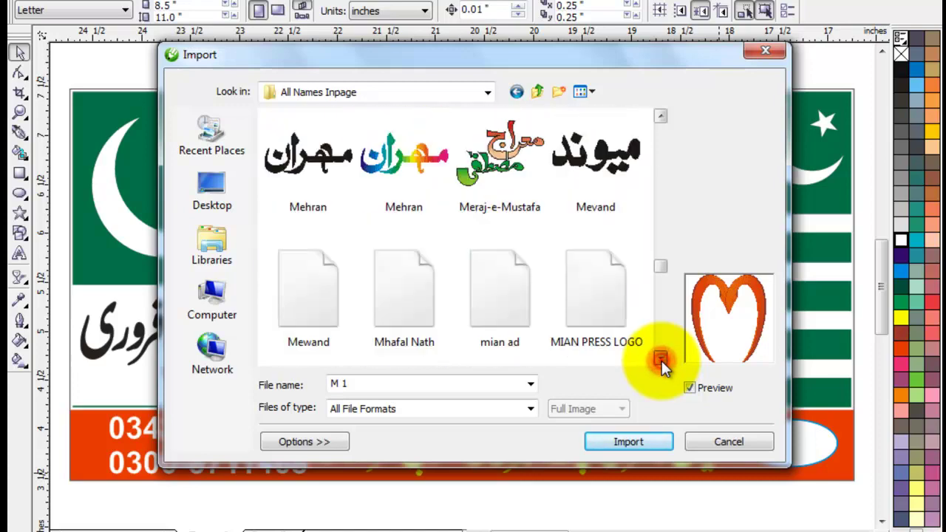
{"action": "left_click", "coordinate": [661, 359]}
{"action": "left_click", "coordinate": [661, 359]}
{"action": "left_click", "coordinate": [661, 359]}
{"action": "left_click", "coordinate": [660, 360]}
{"action": "left_click", "coordinate": [660, 360]}
{"action": "left_click", "coordinate": [660, 359]}
{"action": "left_click", "coordinate": [660, 359]}
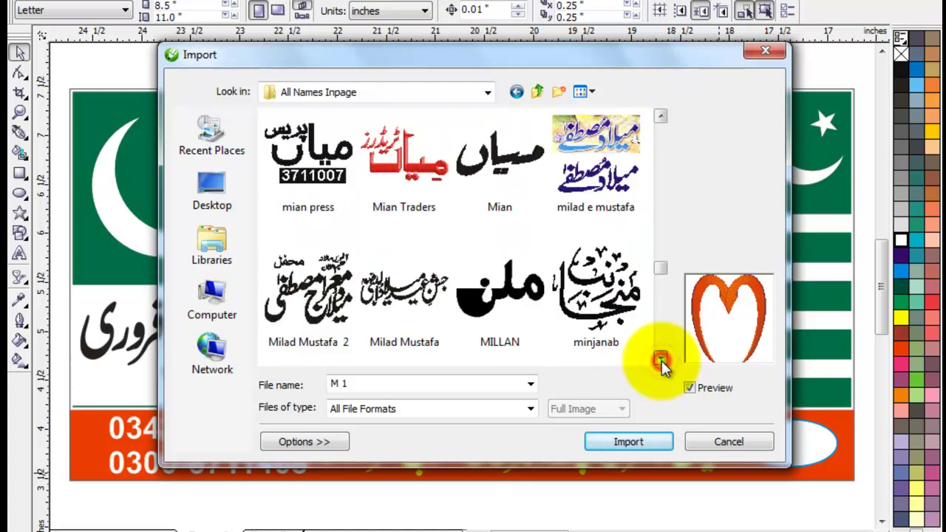
{"action": "left_click", "coordinate": [661, 359]}
{"action": "left_click", "coordinate": [661, 359]}
{"action": "left_click", "coordinate": [661, 359]}
Step: Import the minjanib 2 artwork at its original size and place it over the banner's top edge, covering the yellow block
{"action": "left_click", "coordinate": [325, 236]}
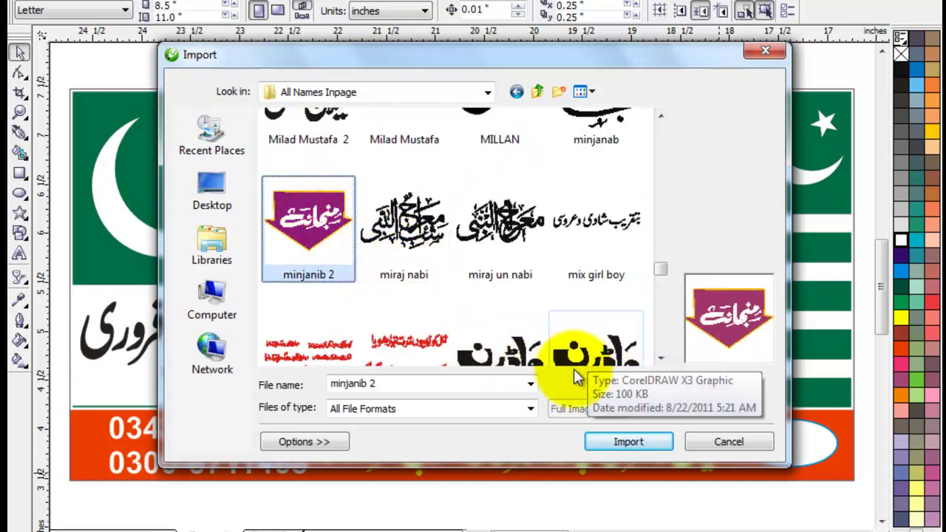
{"action": "left_click", "coordinate": [629, 441]}
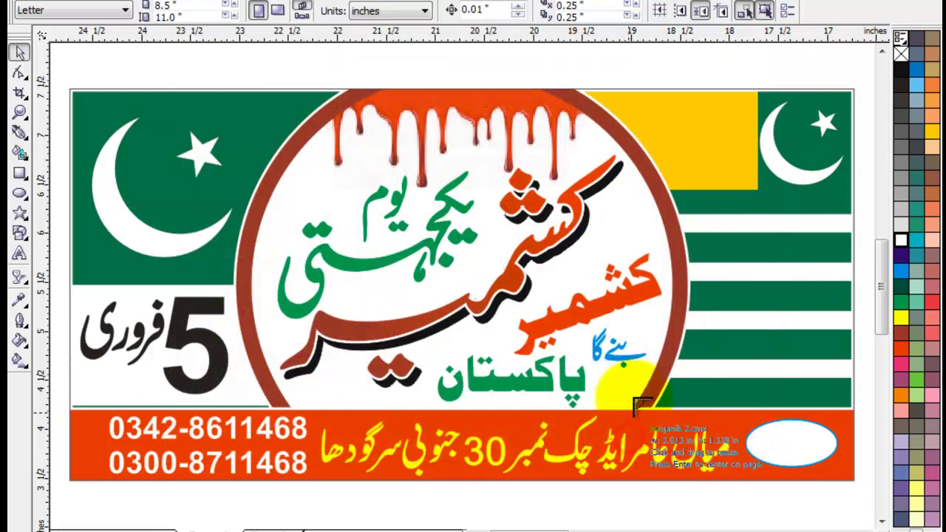
{"action": "left_click", "coordinate": [588, 68]}
Step: Ungroup the imported arrow artwork and move its white calligraphy onto the ellipse in the orange-red strip
{"action": "scroll", "coordinate": [613, 215], "scroll_direction": "up", "scroll_amount": 1}
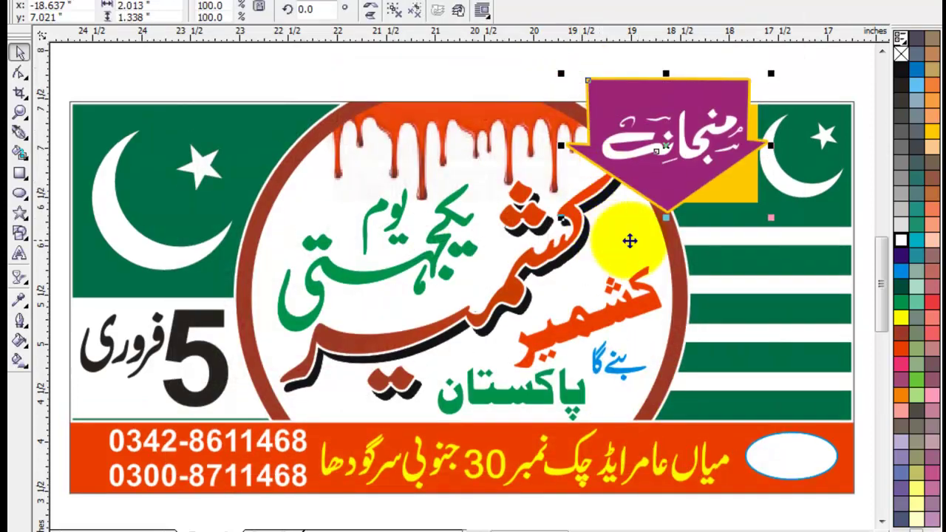
{"action": "left_click", "coordinate": [429, 72]}
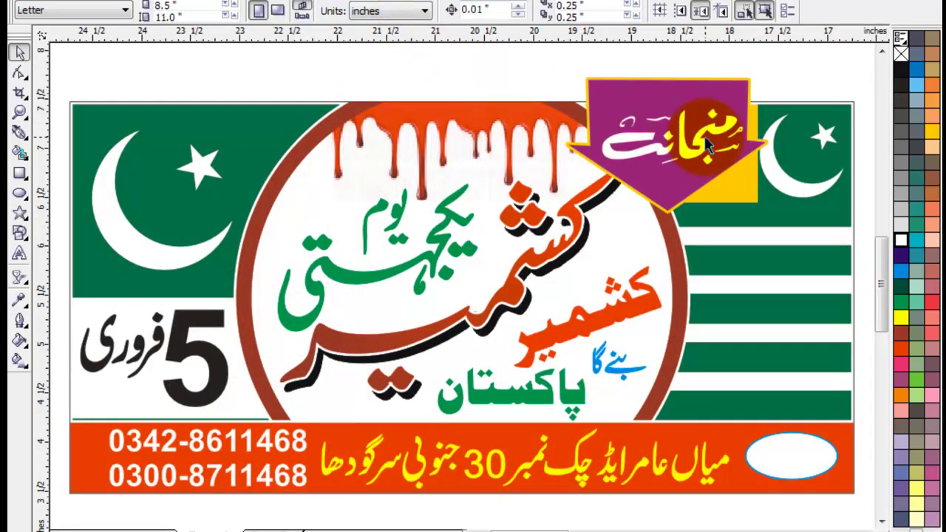
{"action": "left_click_drag", "start_coordinate": [706, 142], "coordinate": [822, 464]}
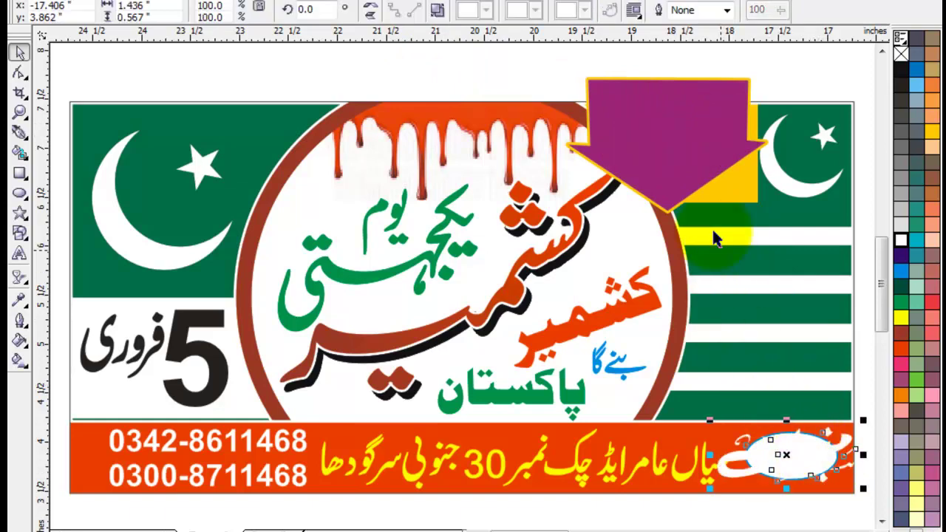
Step: Move the purple arrow shape down onto the green and white flag stripes
{"action": "left_click", "coordinate": [647, 97]}
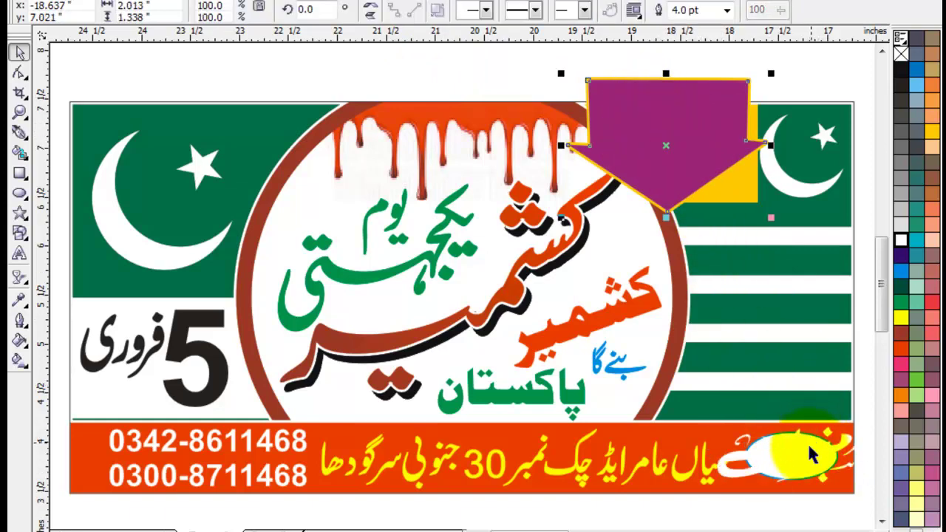
{"action": "left_click_drag", "start_coordinate": [675, 170], "coordinate": [752, 354]}
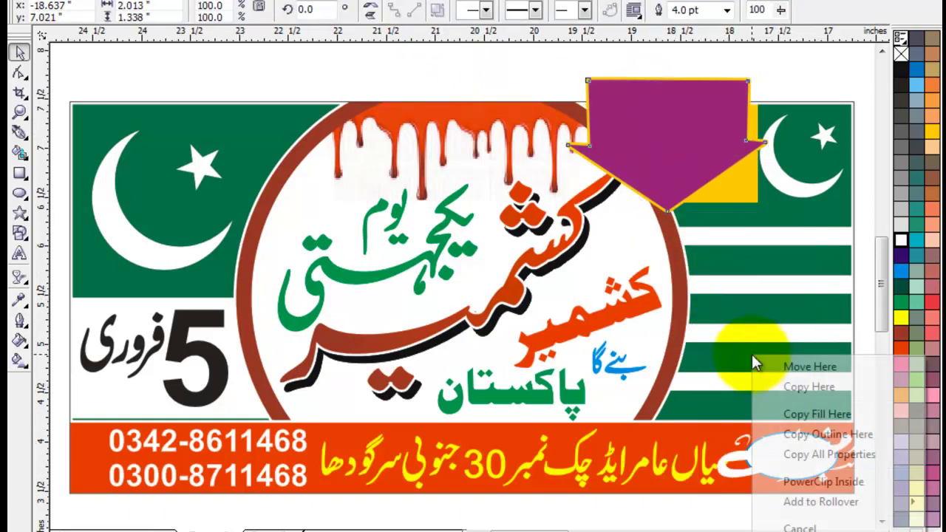
{"action": "left_click", "coordinate": [664, 129]}
{"action": "left_click_drag", "start_coordinate": [663, 128], "coordinate": [830, 306]}
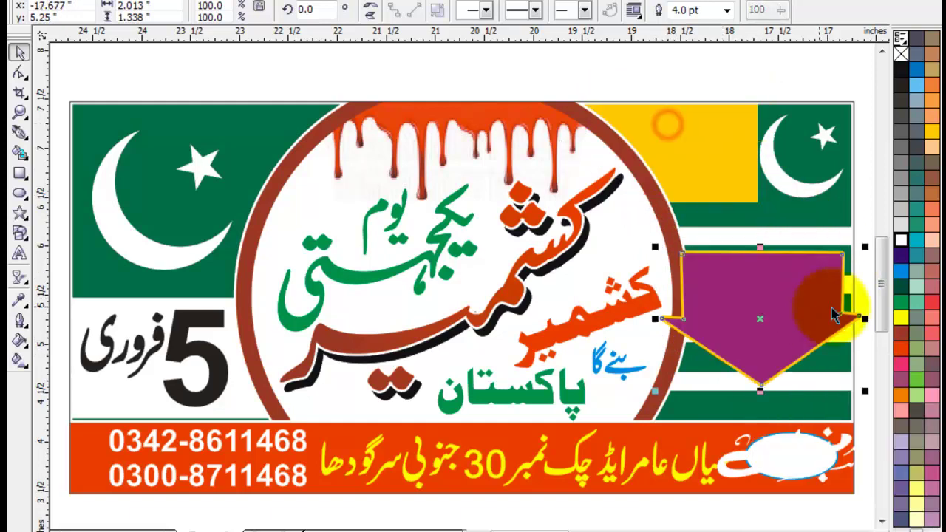
Step: Shrink the white calligraphy to about 0.66 by 0.26 inches inside the ellipse and fill it black
{"action": "scroll", "coordinate": [866, 275], "scroll_direction": "down", "scroll_amount": 3}
{"action": "left_click", "coordinate": [878, 84]}
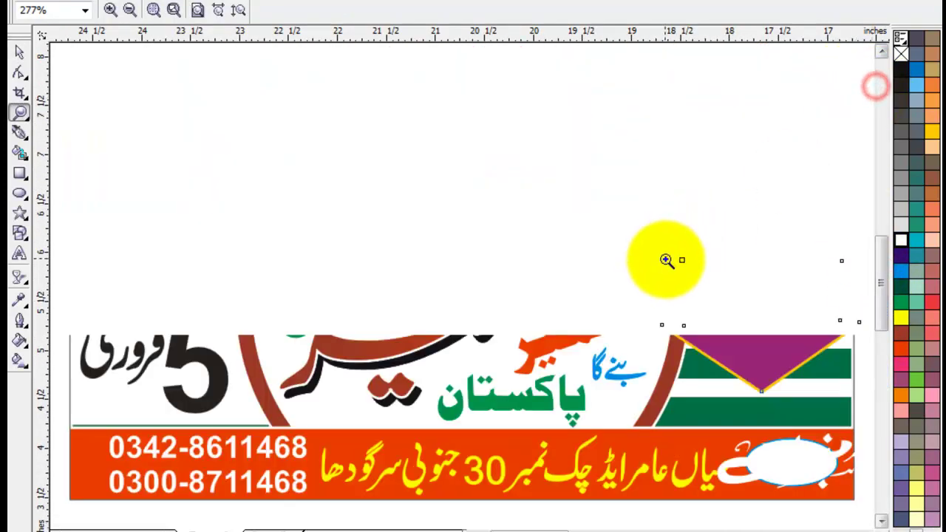
{"action": "left_click", "coordinate": [808, 503]}
{"action": "left_click", "coordinate": [20, 52]}
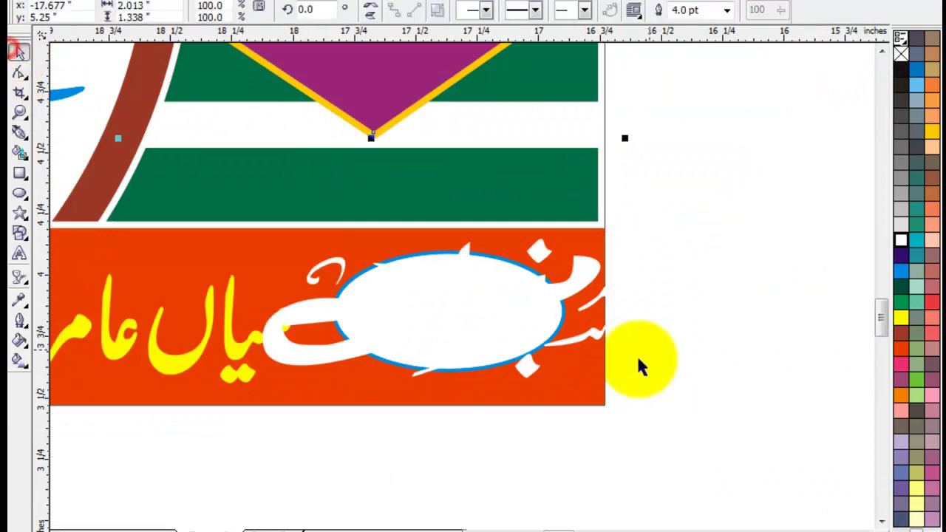
{"action": "left_click", "coordinate": [730, 320]}
{"action": "left_click", "coordinate": [583, 271]}
{"action": "left_click_drag", "start_coordinate": [622, 385], "coordinate": [518, 373]}
{"action": "left_click", "coordinate": [907, 68]}
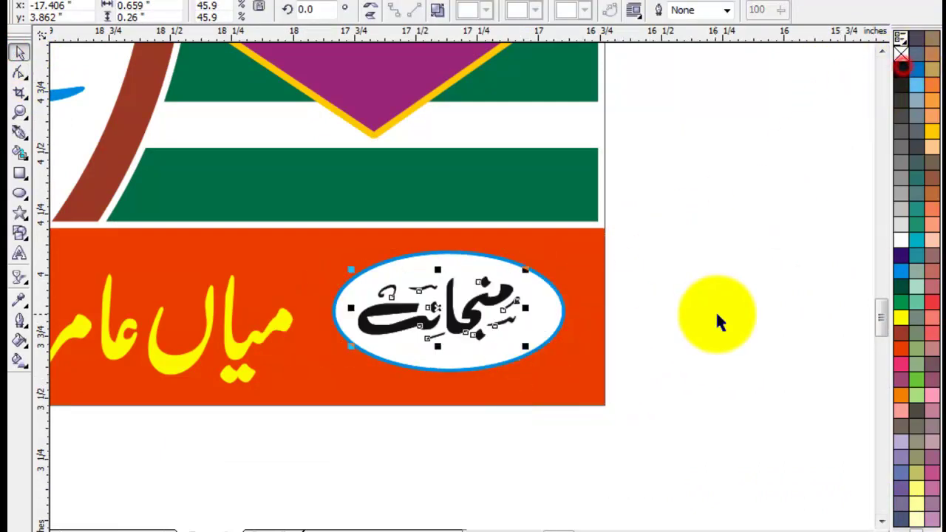
Step: Enlarge the black calligraphy slightly so it fills more of the ellipse
{"action": "left_click", "coordinate": [732, 322]}
{"action": "left_click", "coordinate": [494, 296]}
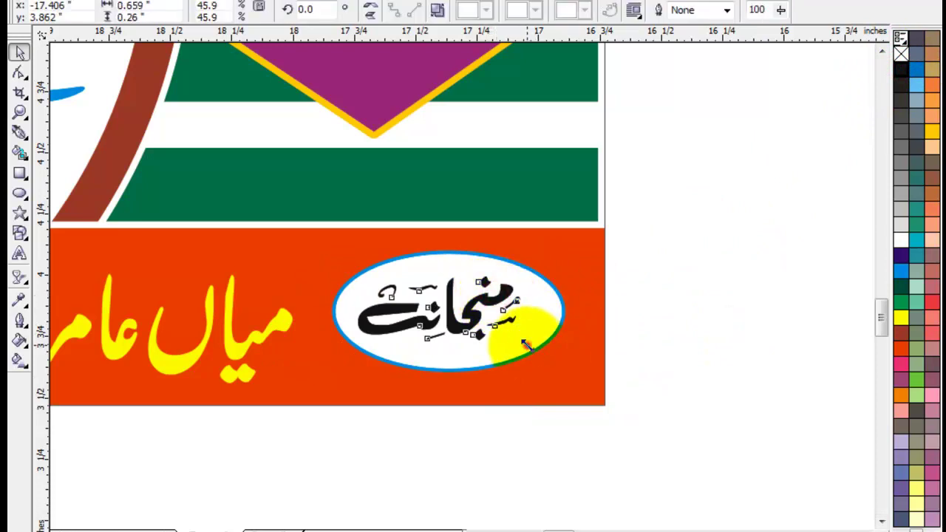
{"action": "left_click", "coordinate": [708, 345]}
Step: Delete the leftover purple arrow shape from the flag stripes
{"action": "key", "text": "F4"}
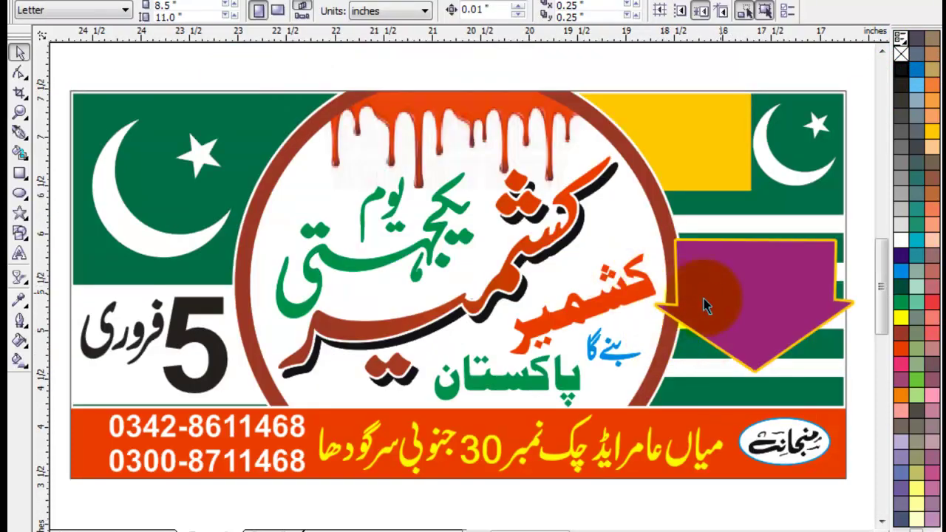
{"action": "left_click", "coordinate": [706, 305]}
{"action": "key", "text": "Delete"}
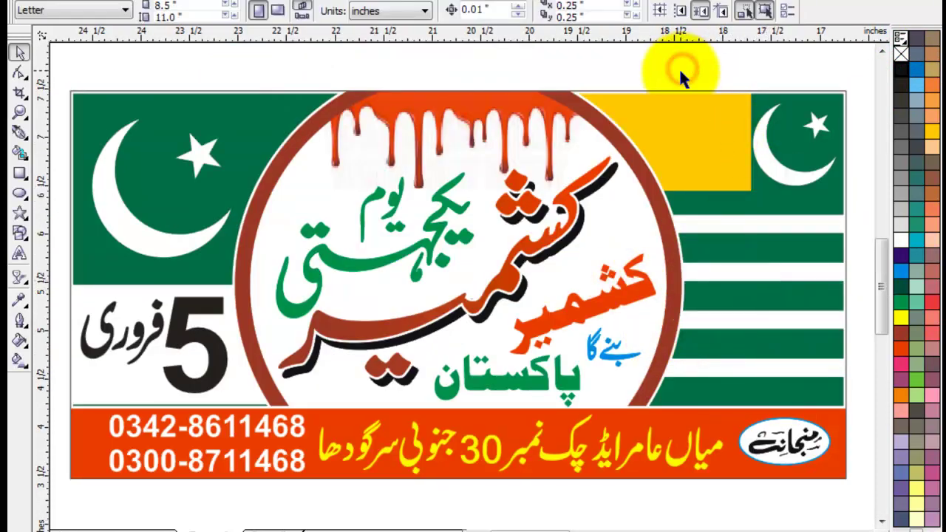
Step: Fill the large number 5 in the date with dark indigo
{"action": "left_click_drag", "start_coordinate": [883, 258], "coordinate": [883, 266]}
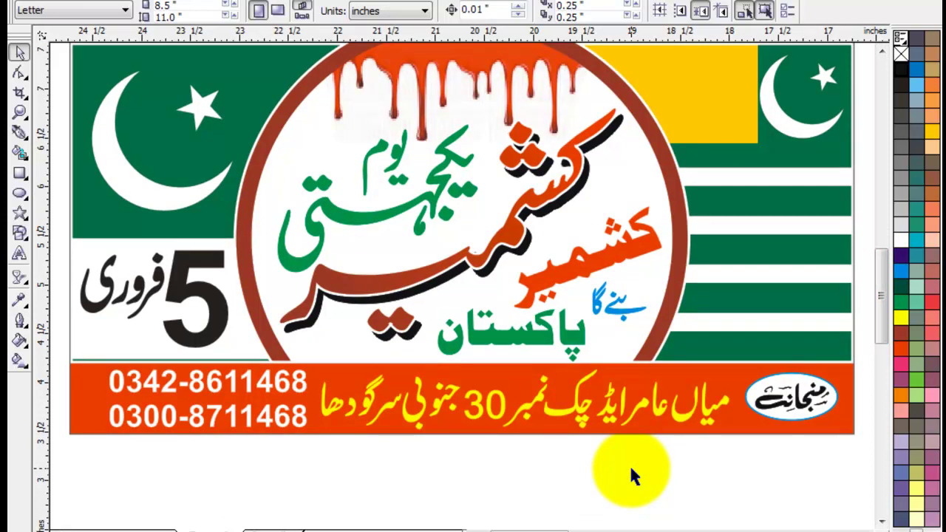
{"action": "left_click", "coordinate": [198, 288]}
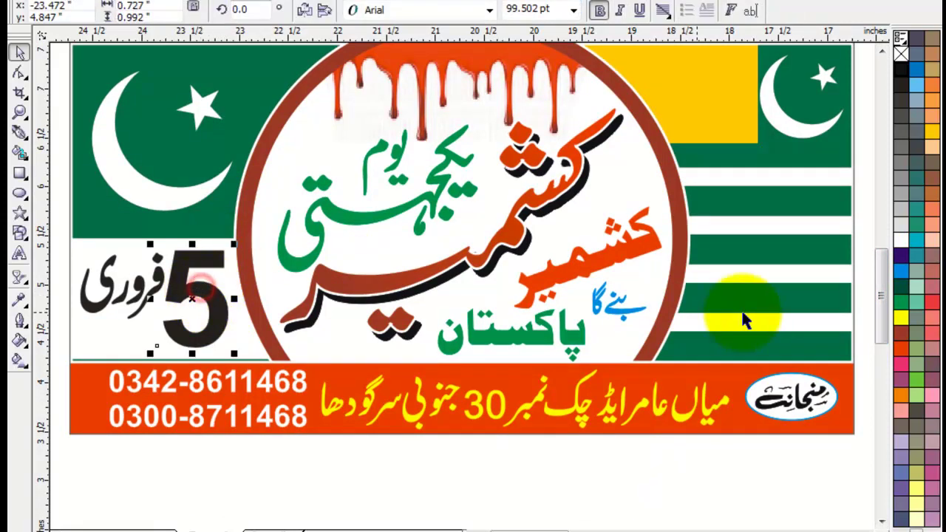
{"action": "left_click", "coordinate": [901, 253]}
{"action": "left_click", "coordinate": [354, 500]}
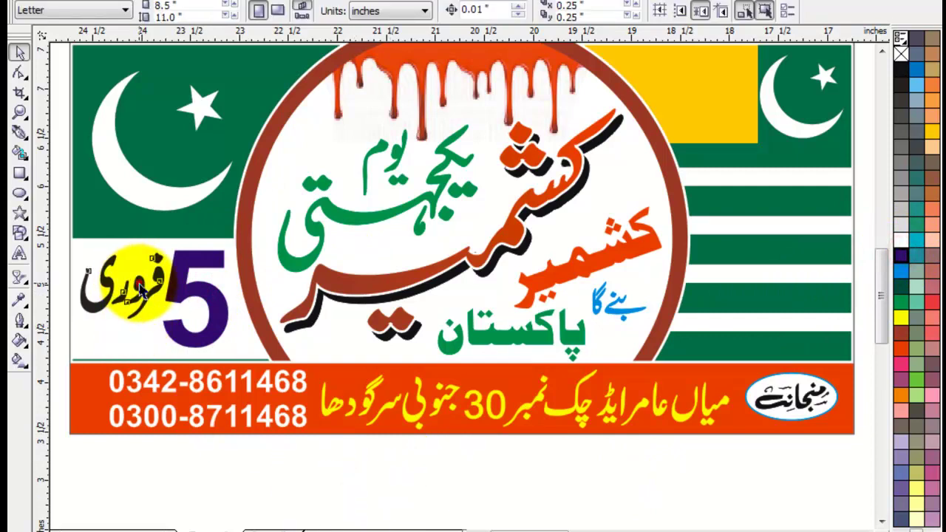
Step: Fill the Urdu month name beside the 5 with brownish red
{"action": "left_click", "coordinate": [128, 307]}
{"action": "left_click", "coordinate": [897, 334]}
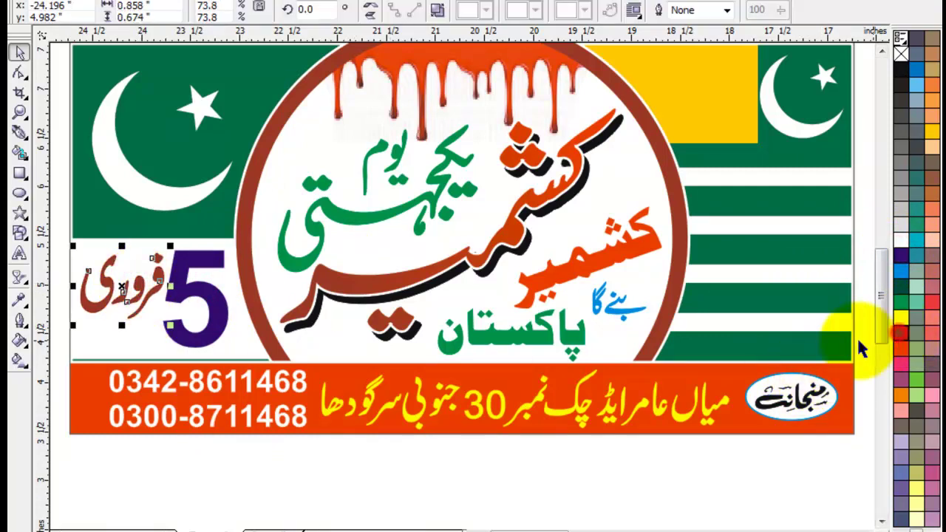
{"action": "left_click", "coordinate": [255, 499]}
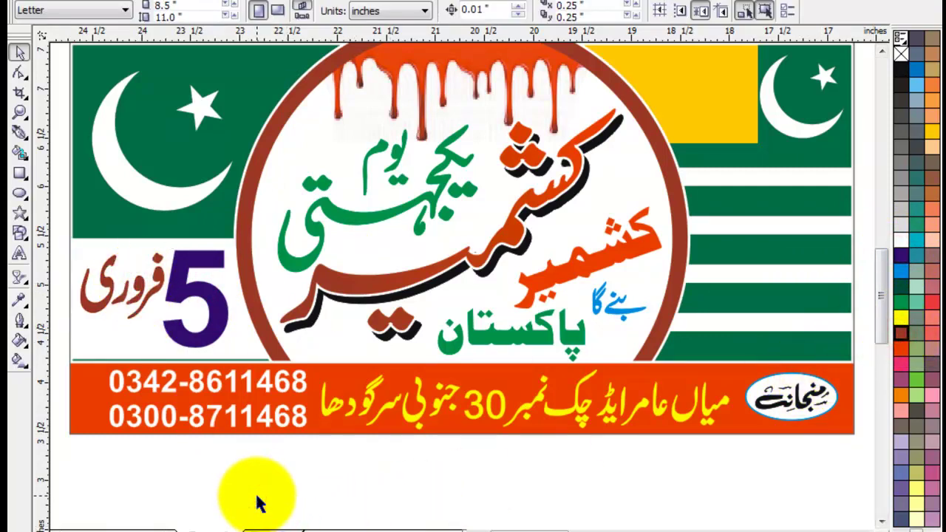
Step: Recolor the Urdu month name beside the 5 to bright pink
{"action": "left_click", "coordinate": [146, 276]}
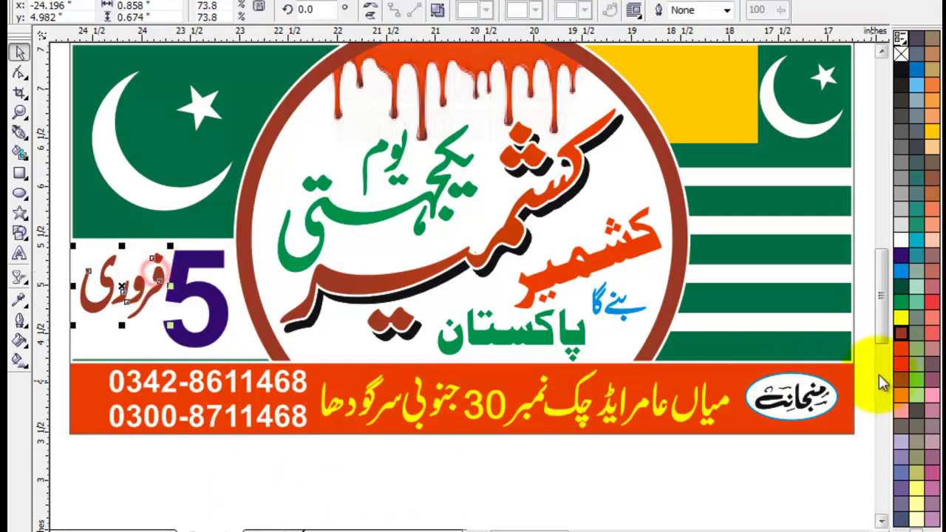
{"action": "left_click", "coordinate": [901, 362]}
{"action": "left_click", "coordinate": [397, 486]}
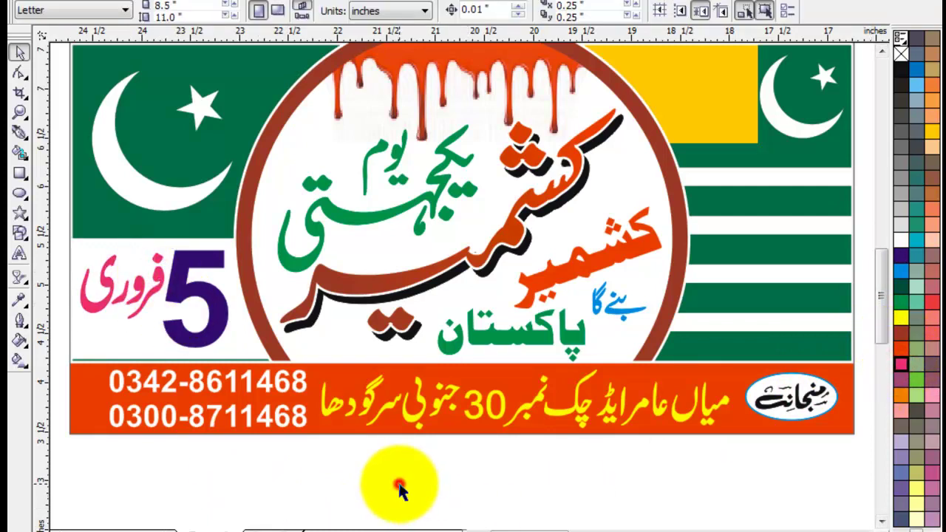